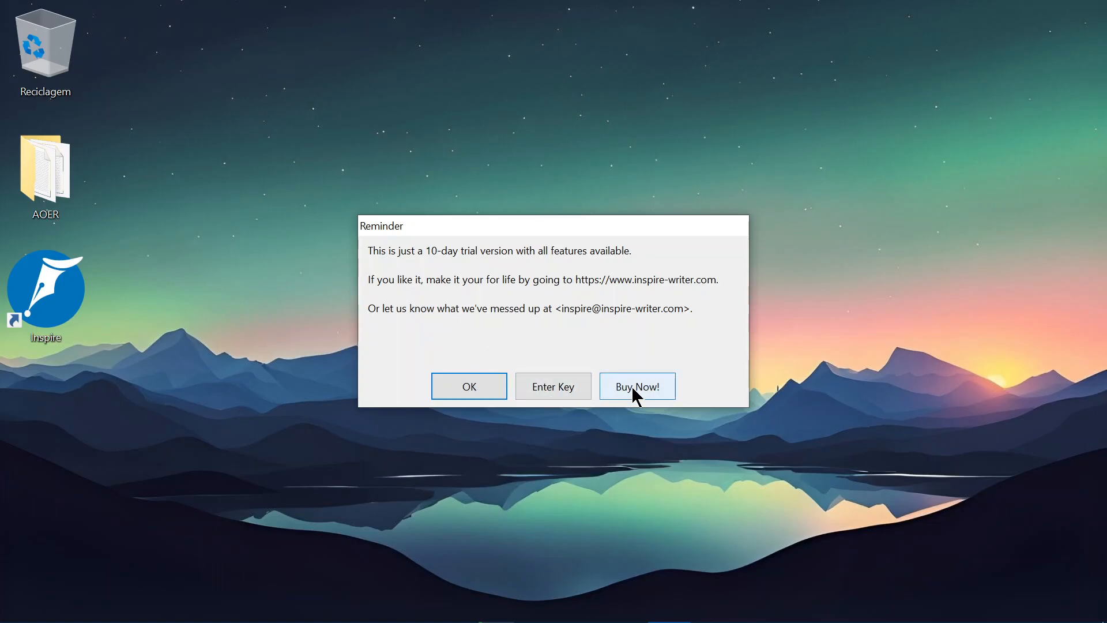
- Dismiss the trial version reminder and read the title and introductory text of the Welcome to Inspire sheet
{"action": "left_click", "coordinate": [476, 395]}
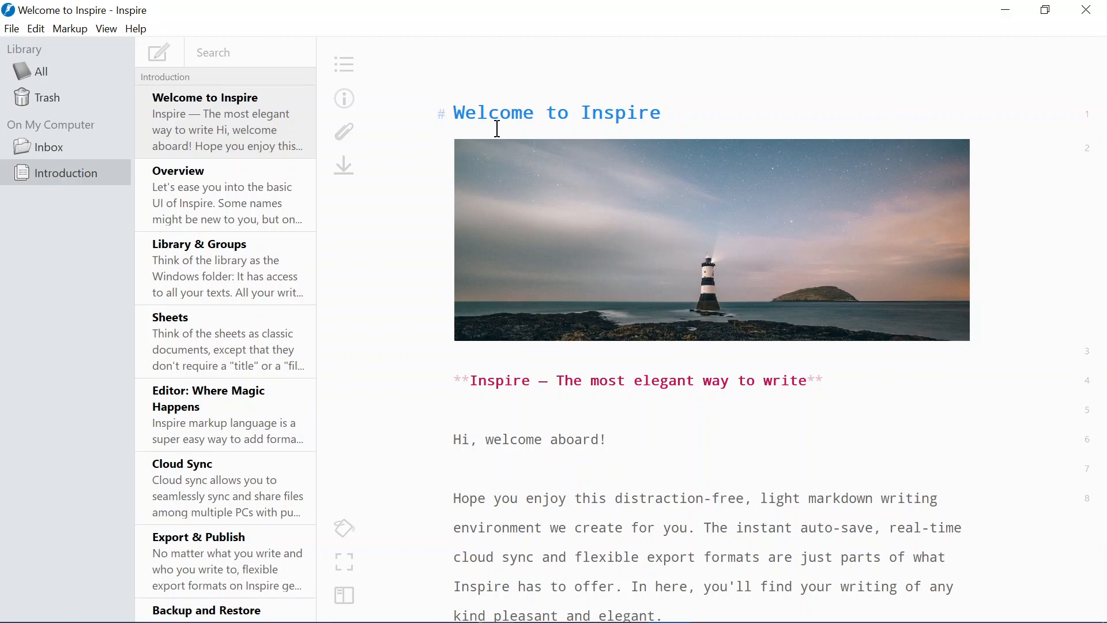
{"action": "left_click_drag", "start_coordinate": [463, 114], "coordinate": [724, 103]}
{"action": "left_click", "coordinate": [725, 104]}
{"action": "left_click_drag", "start_coordinate": [1102, 95], "coordinate": [1105, 180]}
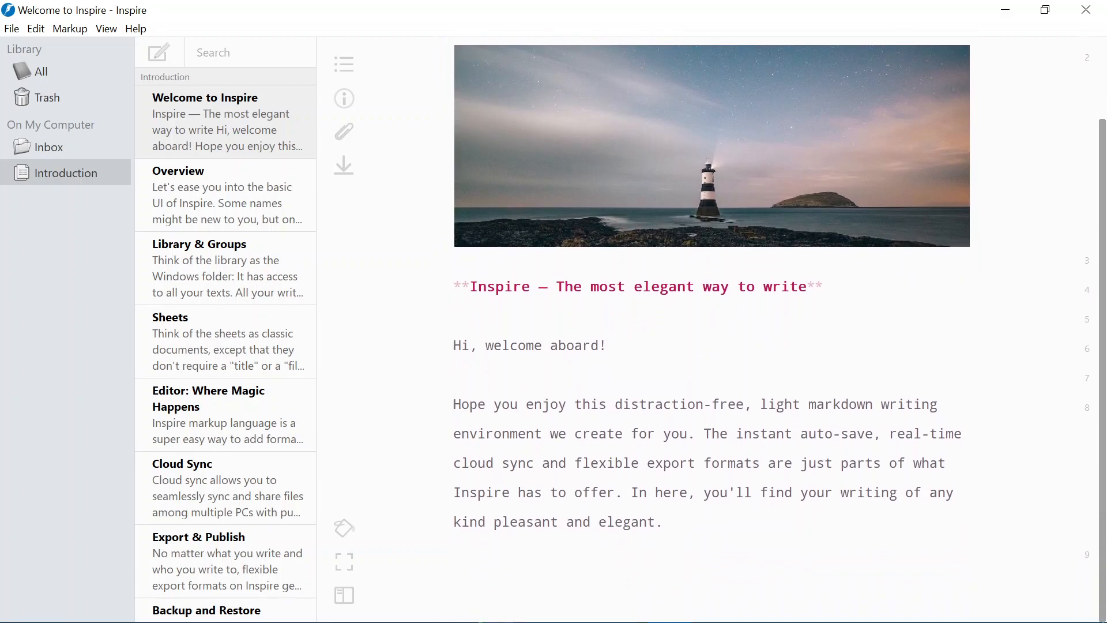
{"action": "left_click_drag", "start_coordinate": [453, 403], "coordinate": [696, 431]}
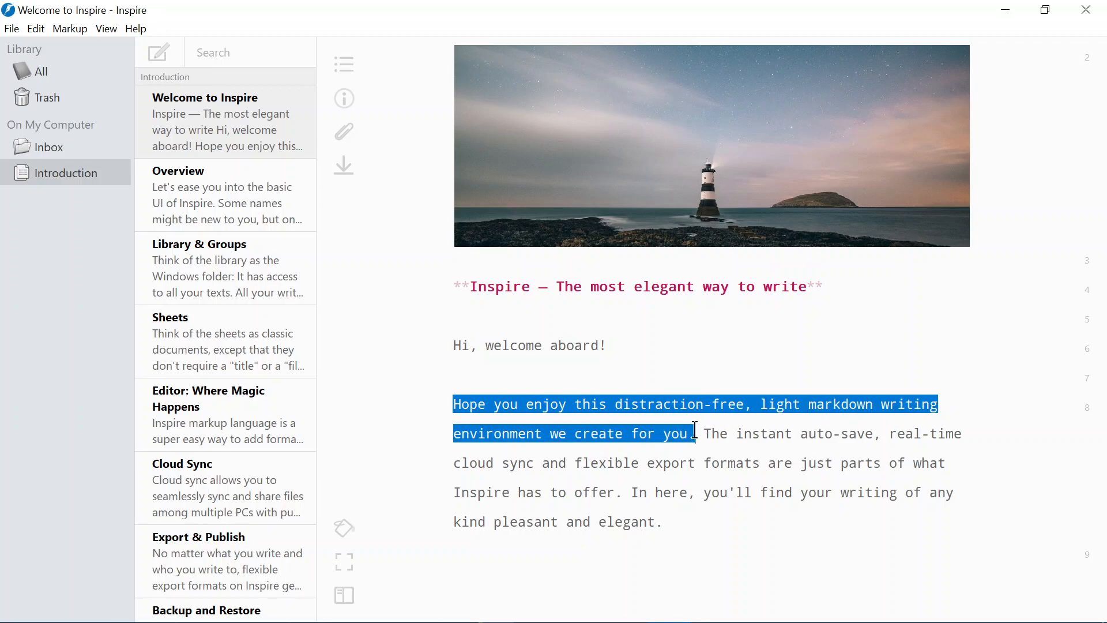
{"action": "left_click", "coordinate": [934, 458]}
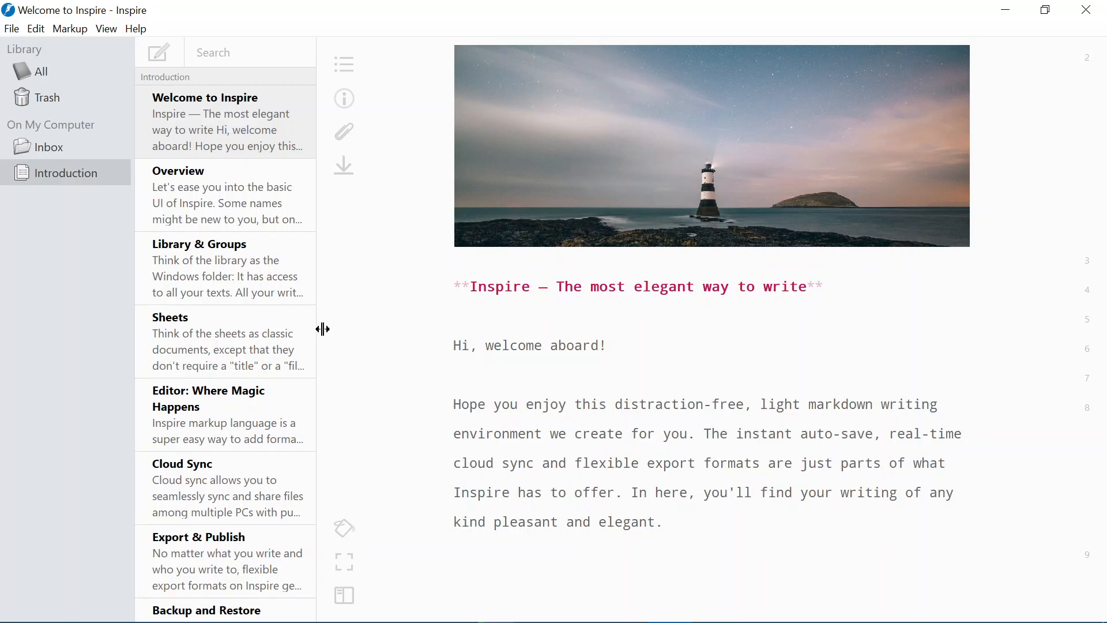
- Open the Overview sheet and read its Editor section and the navigation, statistics and export notes
{"action": "left_click", "coordinate": [262, 199]}
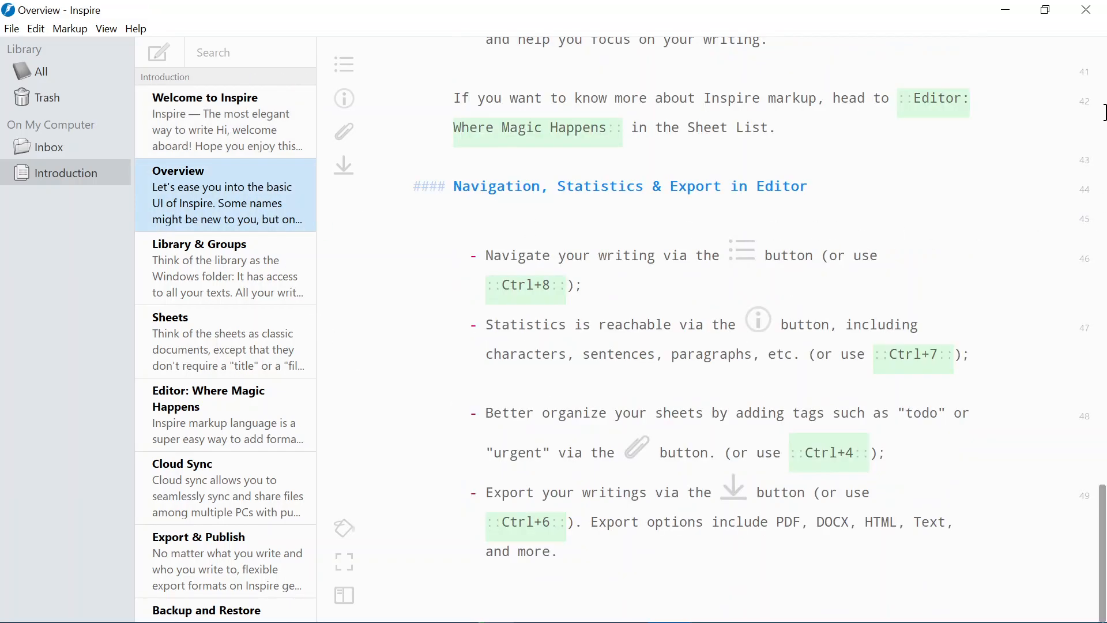
{"action": "left_click_drag", "start_coordinate": [1102, 525], "coordinate": [1102, 304]}
{"action": "scroll", "coordinate": [988, 383], "scroll_direction": "down", "scroll_amount": 7}
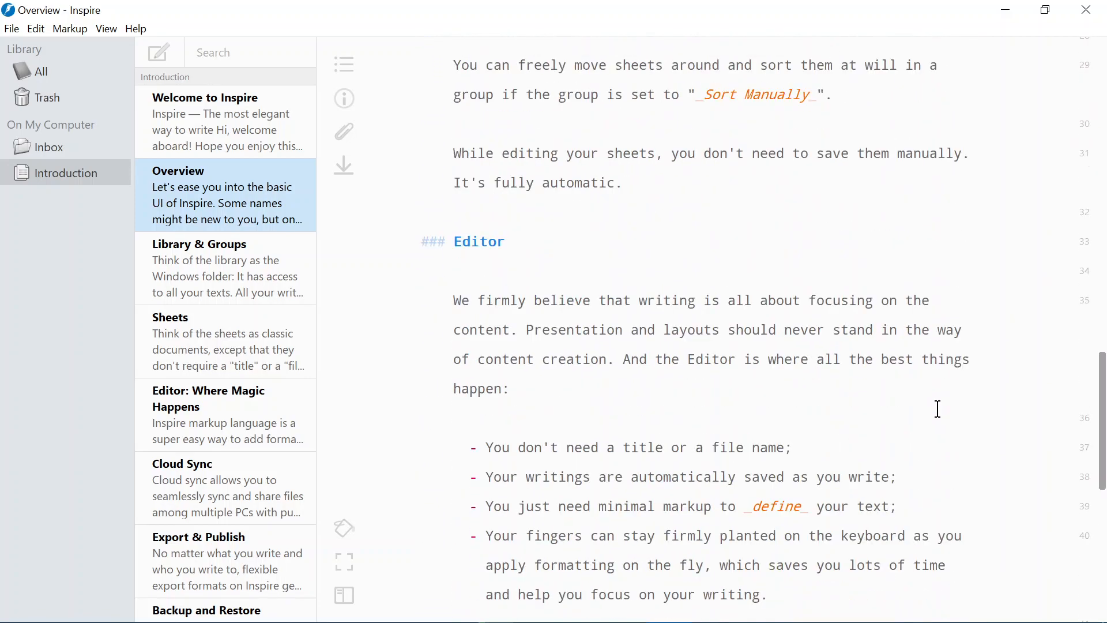
{"action": "scroll", "coordinate": [935, 408], "scroll_direction": "down", "scroll_amount": 6}
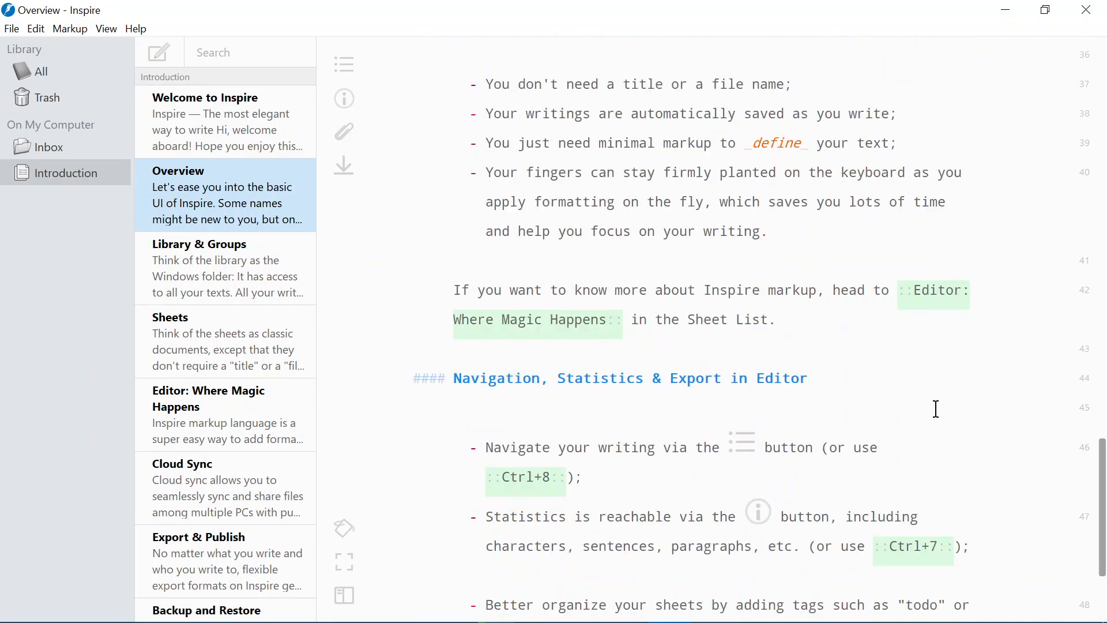
{"action": "scroll", "coordinate": [935, 409], "scroll_direction": "down", "scroll_amount": 2}
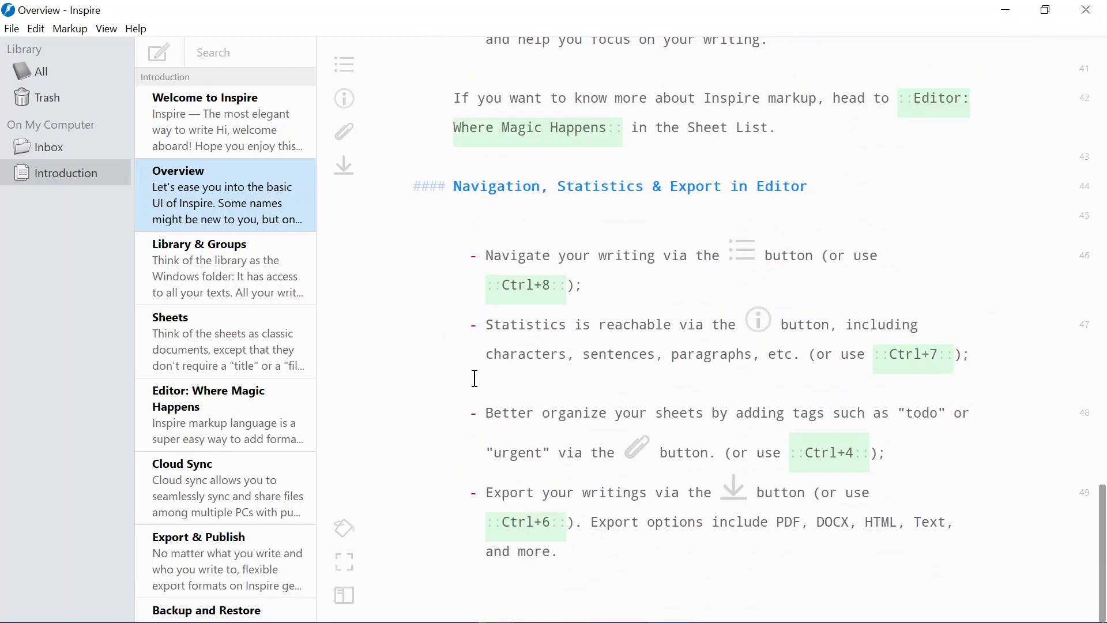
- Open the Library & Groups sheet and look over its password protection and export sections up to the heading
{"action": "left_click", "coordinate": [279, 272]}
{"action": "scroll", "coordinate": [610, 249], "scroll_direction": "up", "scroll_amount": 4}
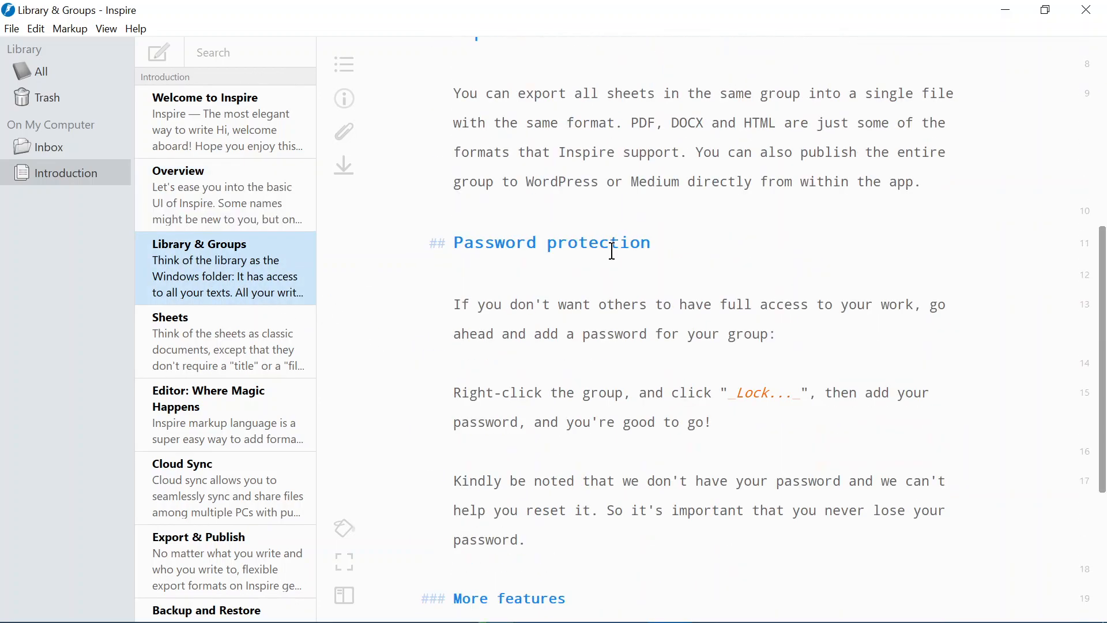
{"action": "scroll", "coordinate": [613, 252], "scroll_direction": "up", "scroll_amount": 5}
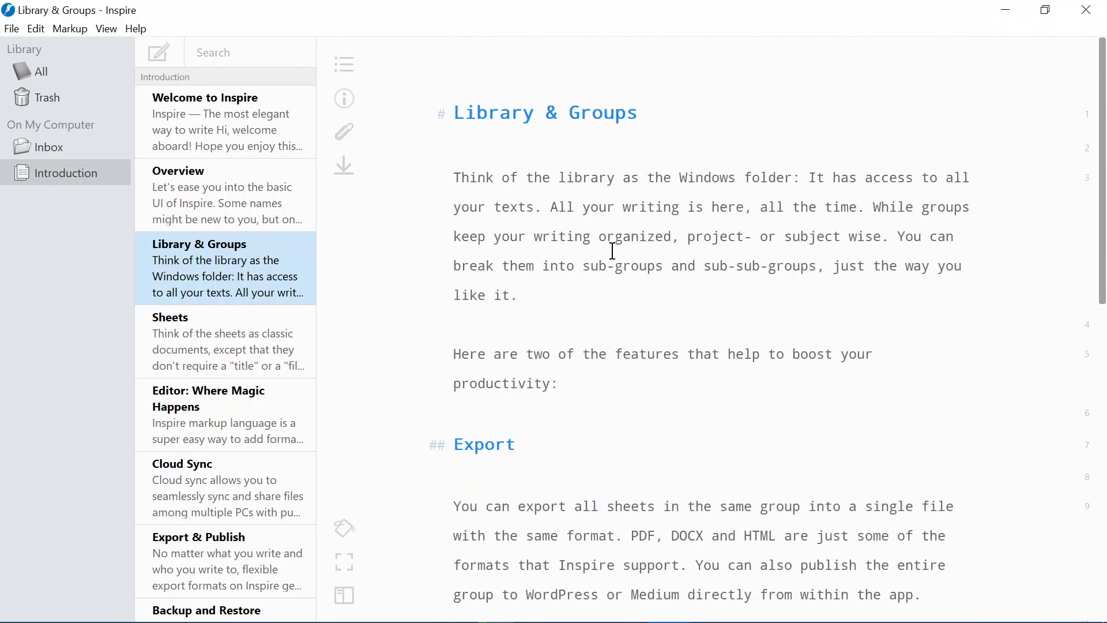
- Open the Sheets sheet and look over its notes on merging and exporting multiple sheets
{"action": "left_click", "coordinate": [247, 340]}
{"action": "scroll", "coordinate": [621, 282], "scroll_direction": "up", "scroll_amount": 3}
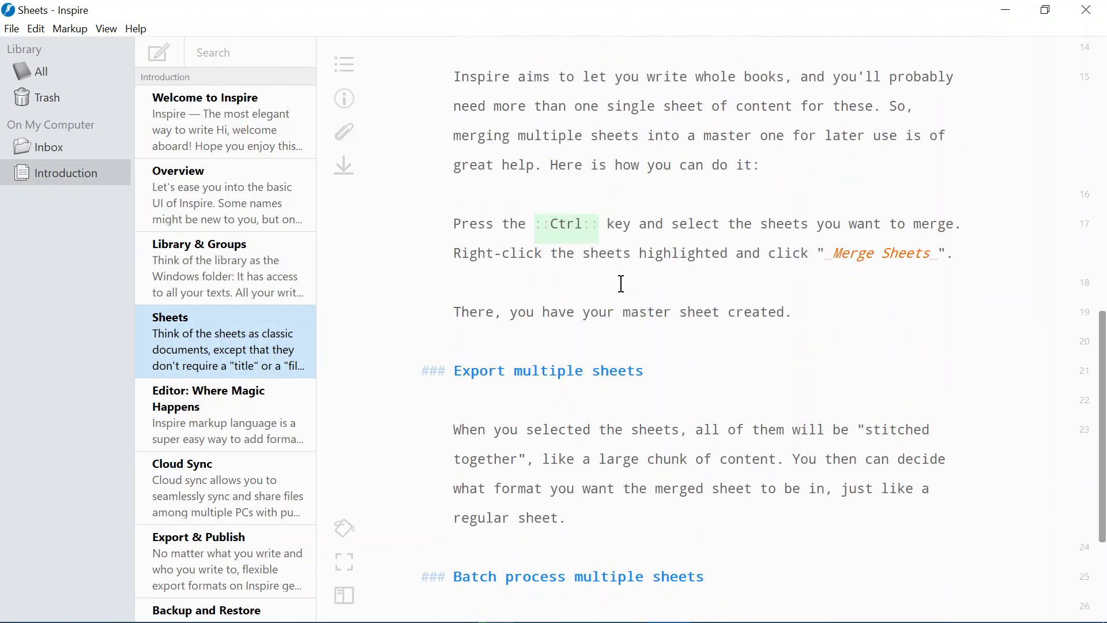
{"action": "scroll", "coordinate": [622, 284], "scroll_direction": "up", "scroll_amount": 6}
{"action": "scroll", "coordinate": [621, 284], "scroll_direction": "up", "scroll_amount": 4}
- Open the Editor: Where Magic Happens sheet and read the markup tutorial through to the link, image and footnote section
{"action": "left_click", "coordinate": [221, 420]}
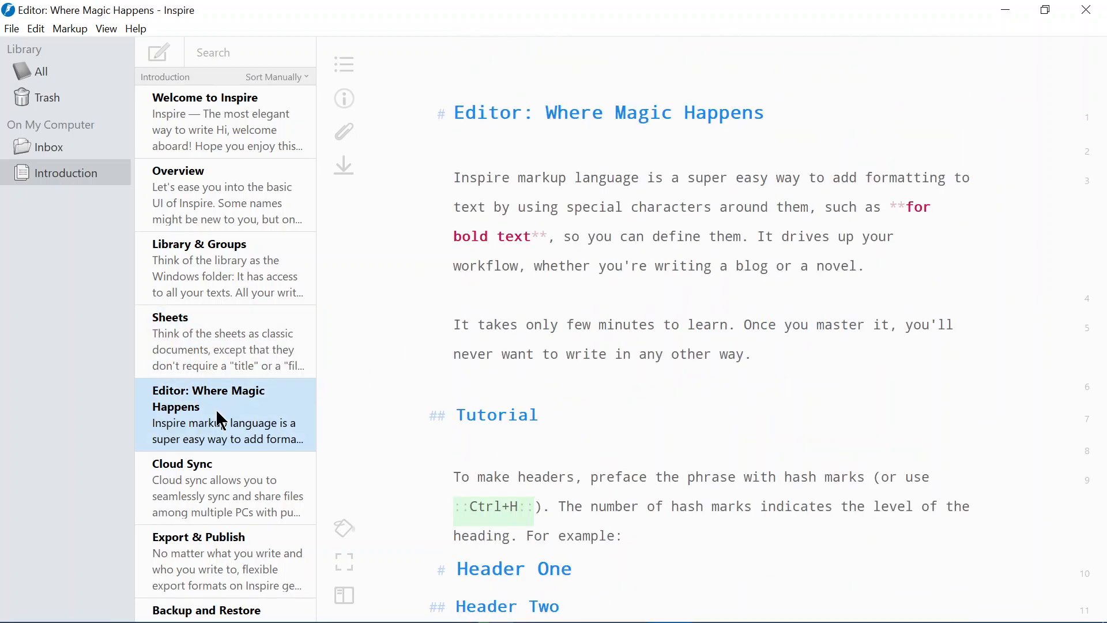
{"action": "scroll", "coordinate": [546, 312], "scroll_direction": "down", "scroll_amount": 3}
{"action": "scroll", "coordinate": [596, 318], "scroll_direction": "down", "scroll_amount": 8}
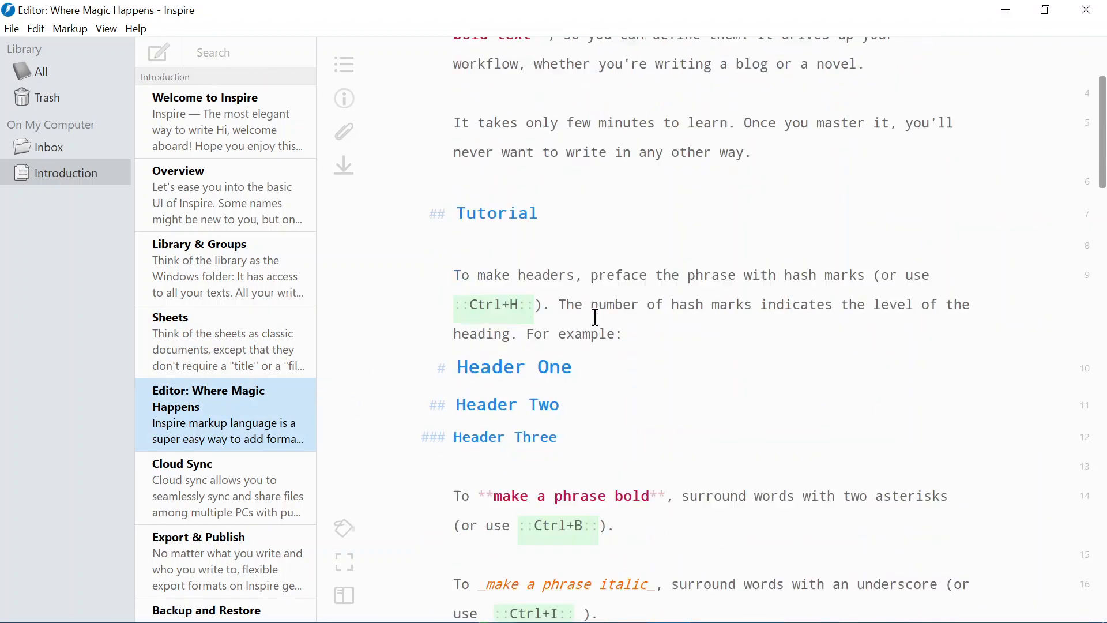
{"action": "scroll", "coordinate": [595, 317], "scroll_direction": "down", "scroll_amount": 12}
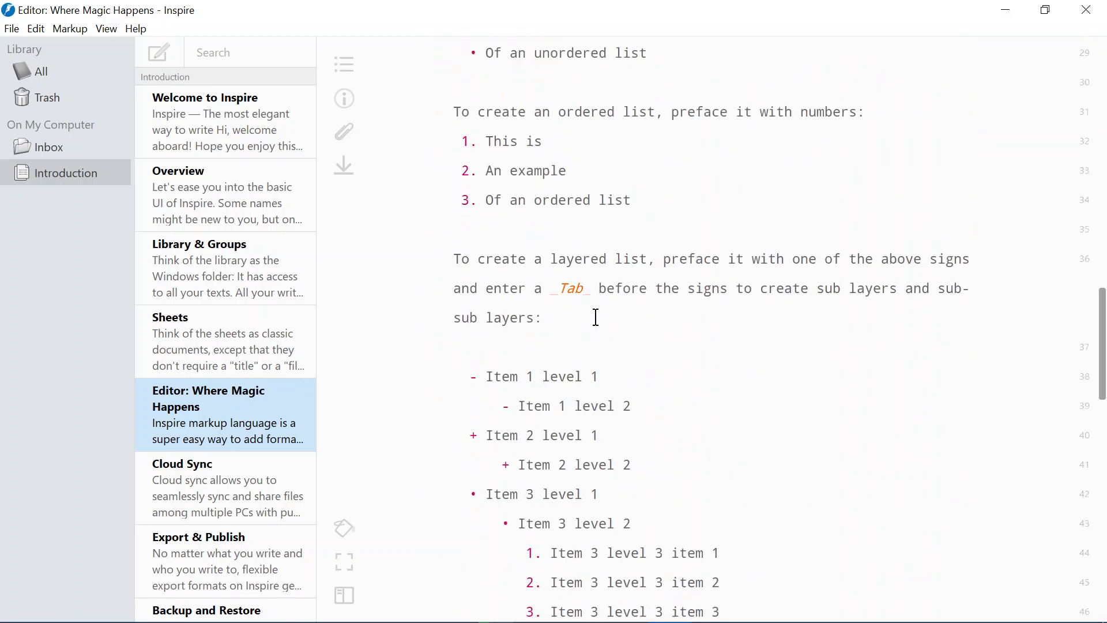
{"action": "scroll", "coordinate": [595, 317], "scroll_direction": "down", "scroll_amount": 10}
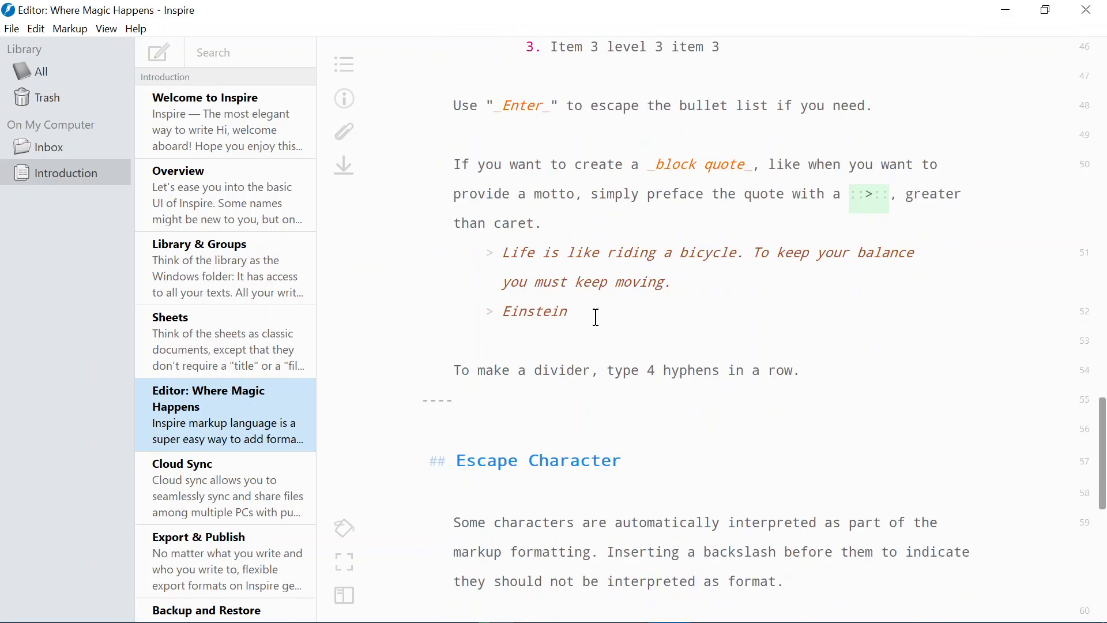
{"action": "scroll", "coordinate": [631, 318], "scroll_direction": "down", "scroll_amount": 7}
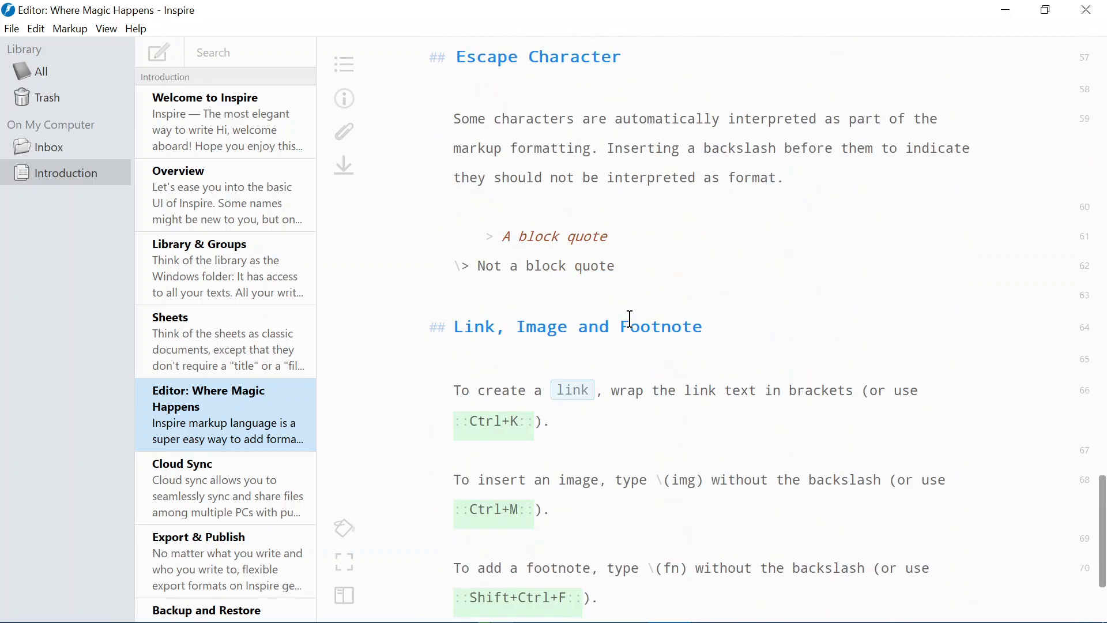
{"action": "scroll", "coordinate": [630, 319], "scroll_direction": "down", "scroll_amount": 3}
- Read through the Cloud Sync sheet and the Export & Publish sheet, including the WordPress and Medium account instructions
{"action": "left_click", "coordinate": [239, 486]}
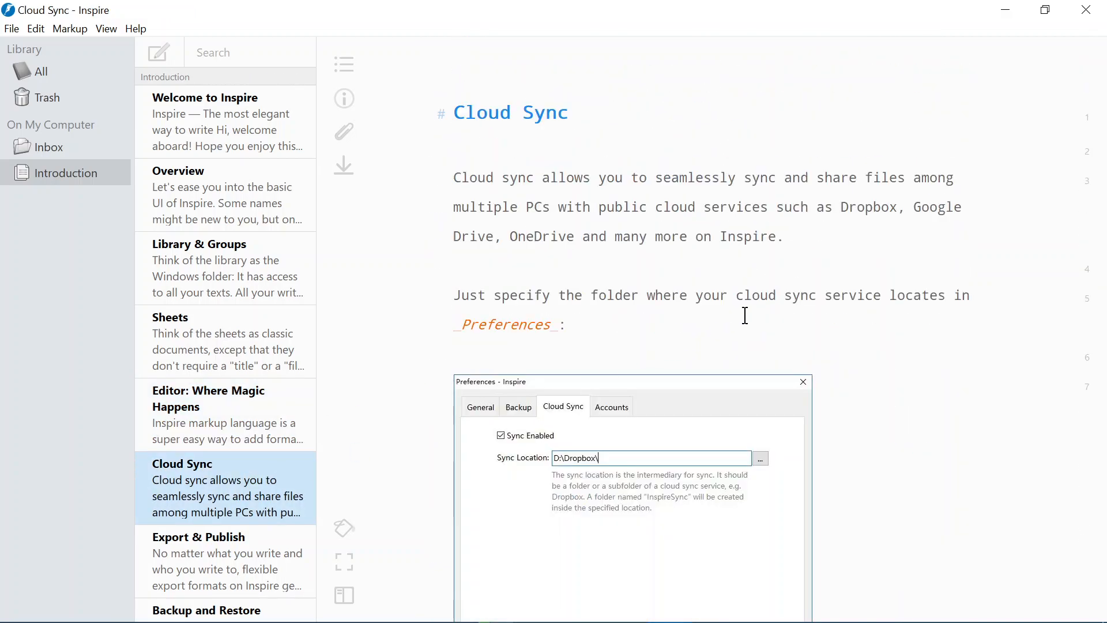
{"action": "scroll", "coordinate": [745, 315], "scroll_direction": "down", "scroll_amount": 4}
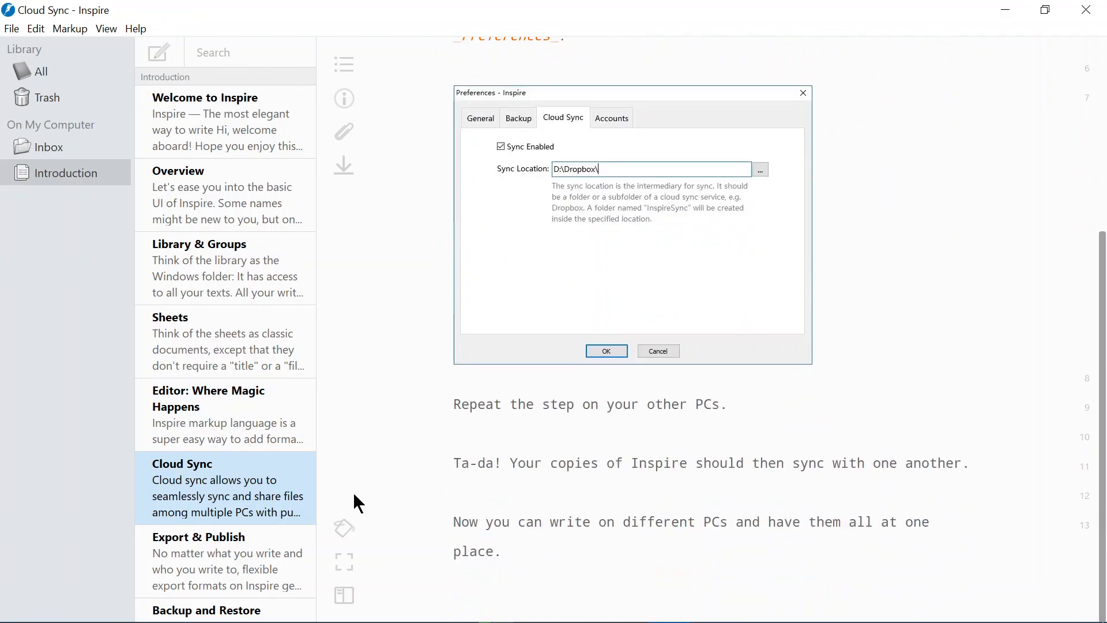
{"action": "left_click", "coordinate": [252, 541]}
{"action": "scroll", "coordinate": [818, 275], "scroll_direction": "down", "scroll_amount": 2}
{"action": "scroll", "coordinate": [819, 273], "scroll_direction": "down", "scroll_amount": 7}
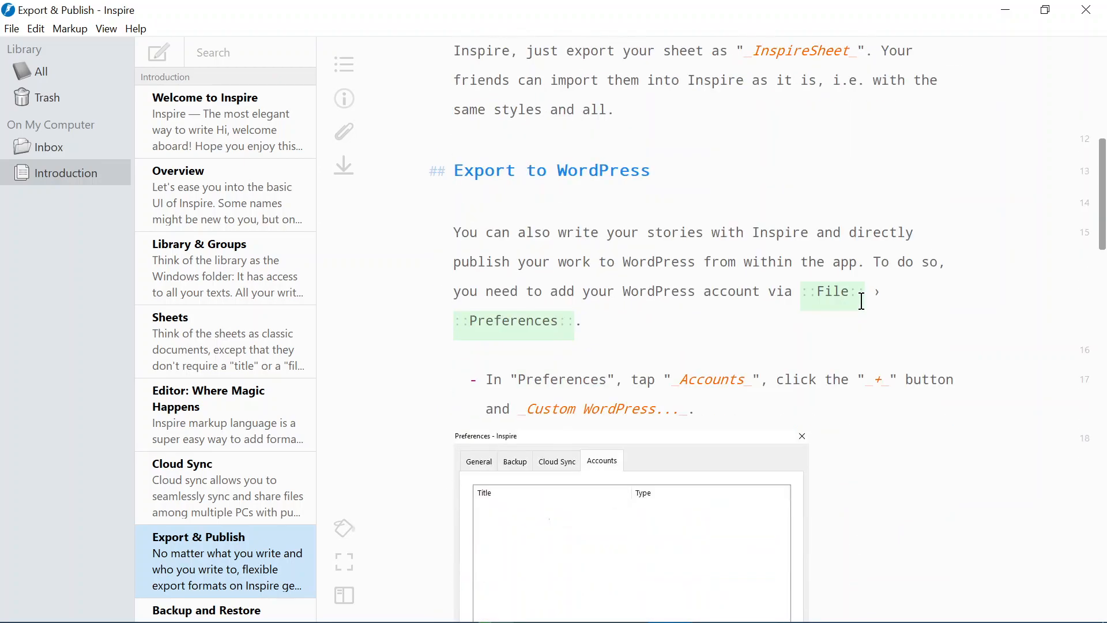
{"action": "scroll", "coordinate": [861, 301], "scroll_direction": "down", "scroll_amount": 6}
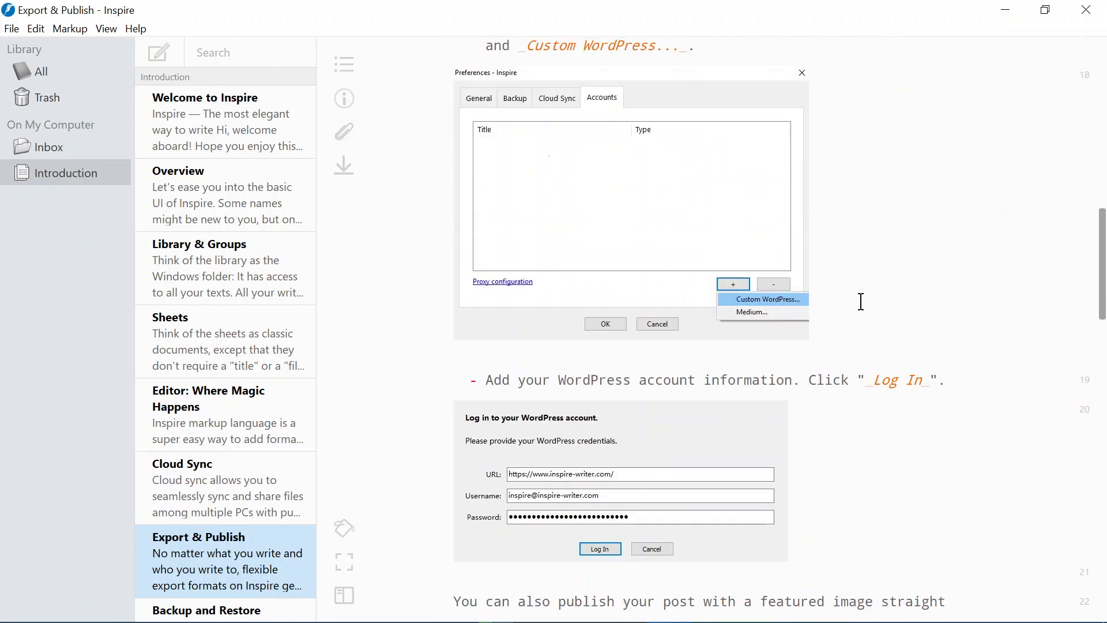
{"action": "scroll", "coordinate": [861, 301], "scroll_direction": "down", "scroll_amount": 6}
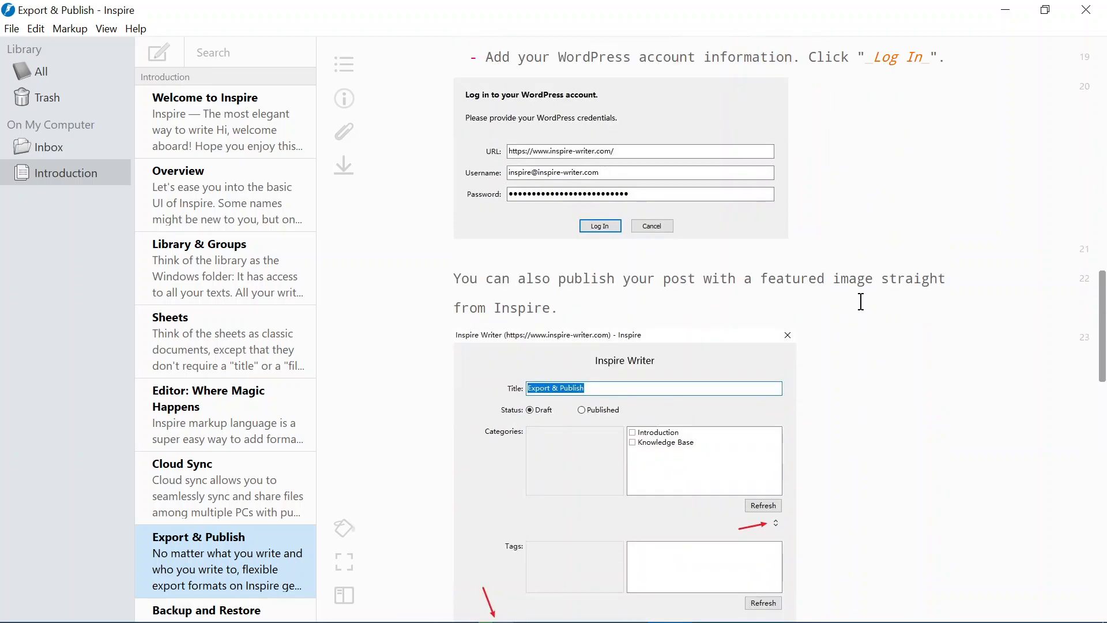
{"action": "scroll", "coordinate": [861, 301], "scroll_direction": "down", "scroll_amount": 5}
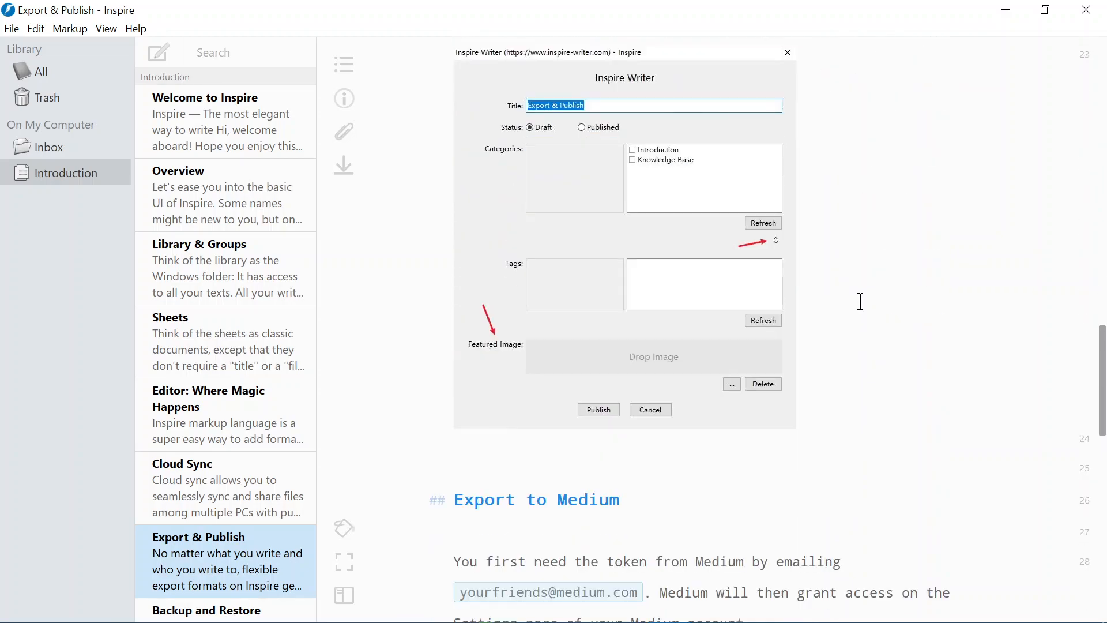
{"action": "scroll", "coordinate": [860, 302], "scroll_direction": "down", "scroll_amount": 11}
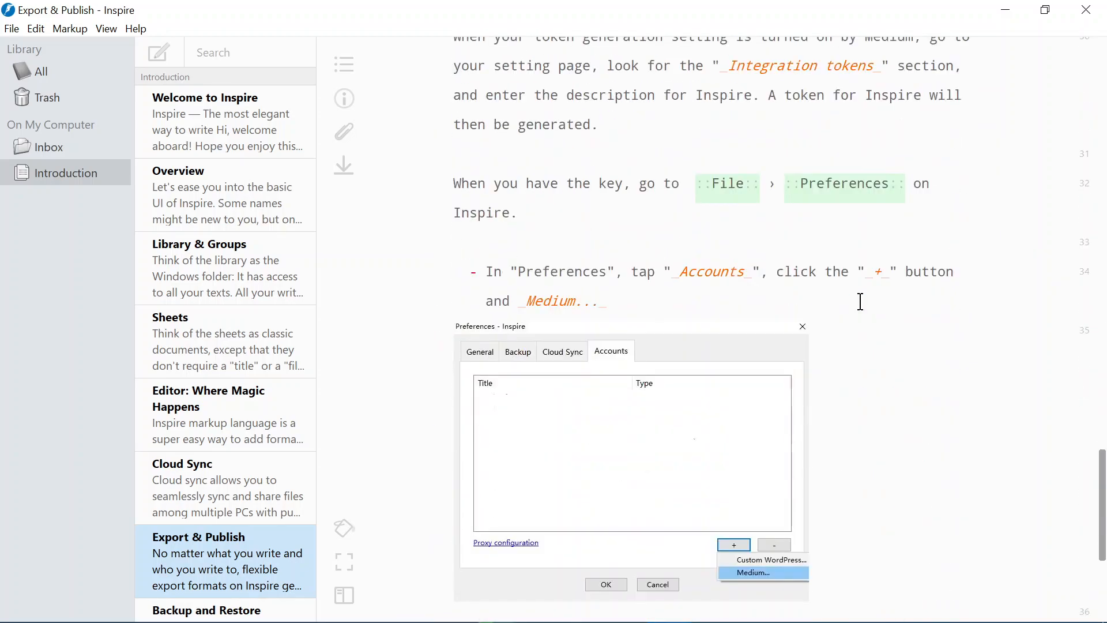
{"action": "scroll", "coordinate": [861, 302], "scroll_direction": "down", "scroll_amount": 6}
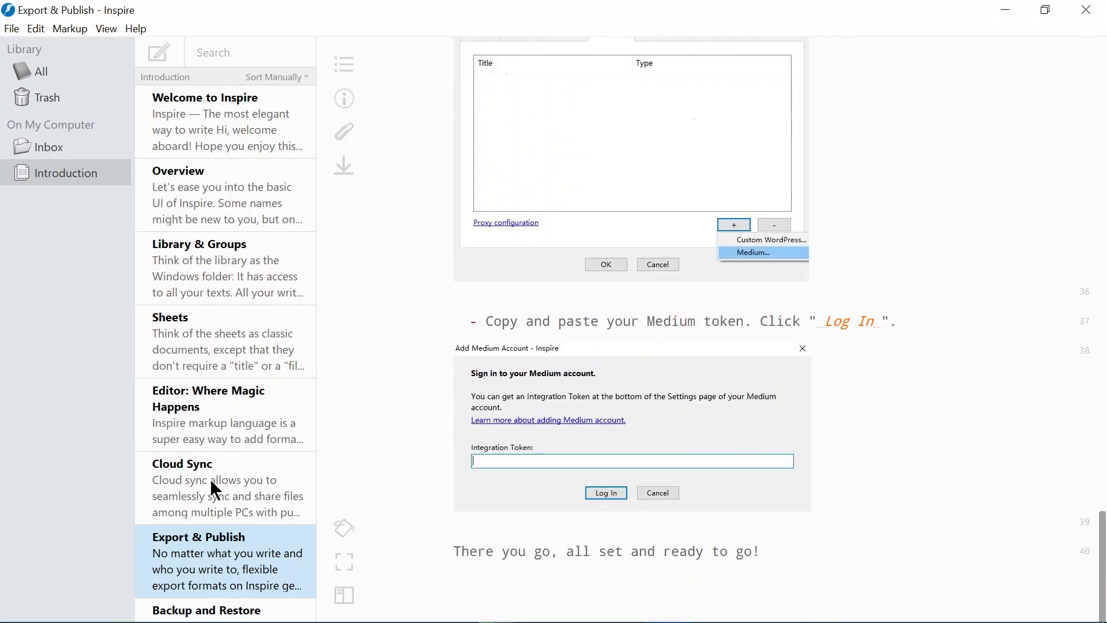
- Open the Backup and Restore sheet and review its auto-save note and the backup and restore instructions
{"action": "scroll", "coordinate": [221, 433], "scroll_direction": "down", "scroll_amount": 4}
{"action": "left_click", "coordinate": [222, 434]}
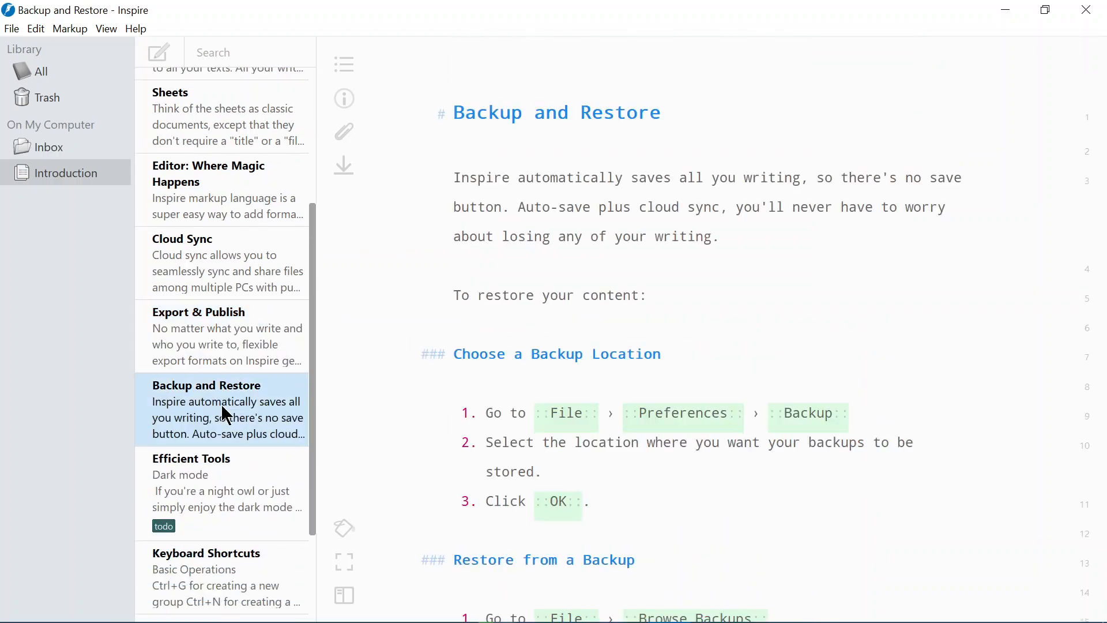
{"action": "scroll", "coordinate": [773, 275], "scroll_direction": "down", "scroll_amount": 1}
{"action": "scroll", "coordinate": [771, 276], "scroll_direction": "down", "scroll_amount": 1}
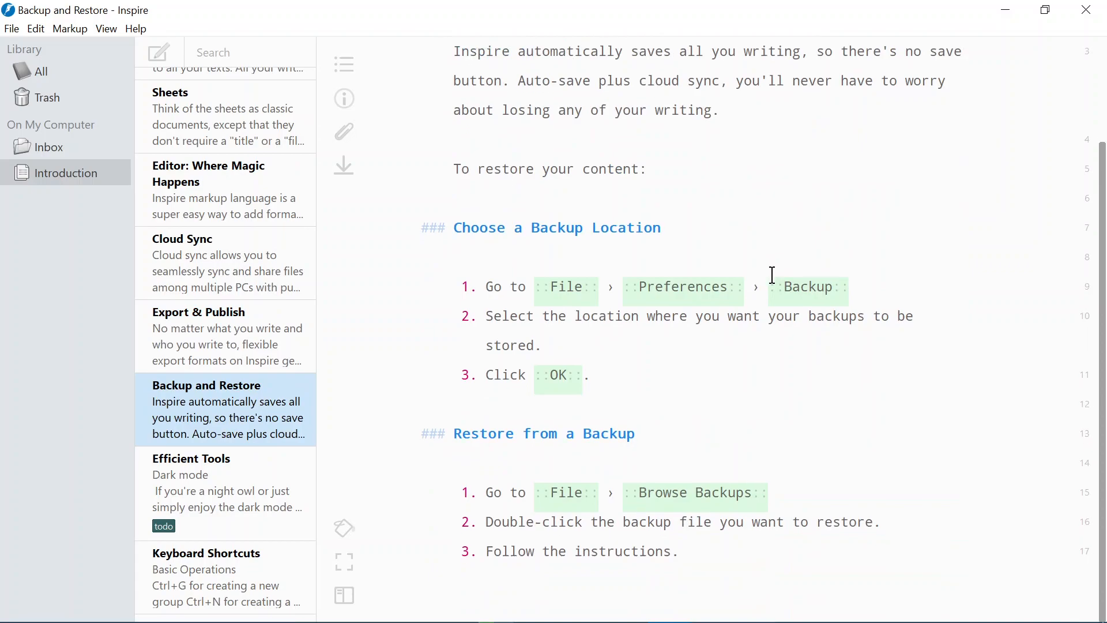
{"action": "scroll", "coordinate": [838, 321], "scroll_direction": "up", "scroll_amount": 3}
{"action": "left_click_drag", "start_coordinate": [456, 179], "coordinate": [801, 177]}
{"action": "left_click", "coordinate": [779, 308]}
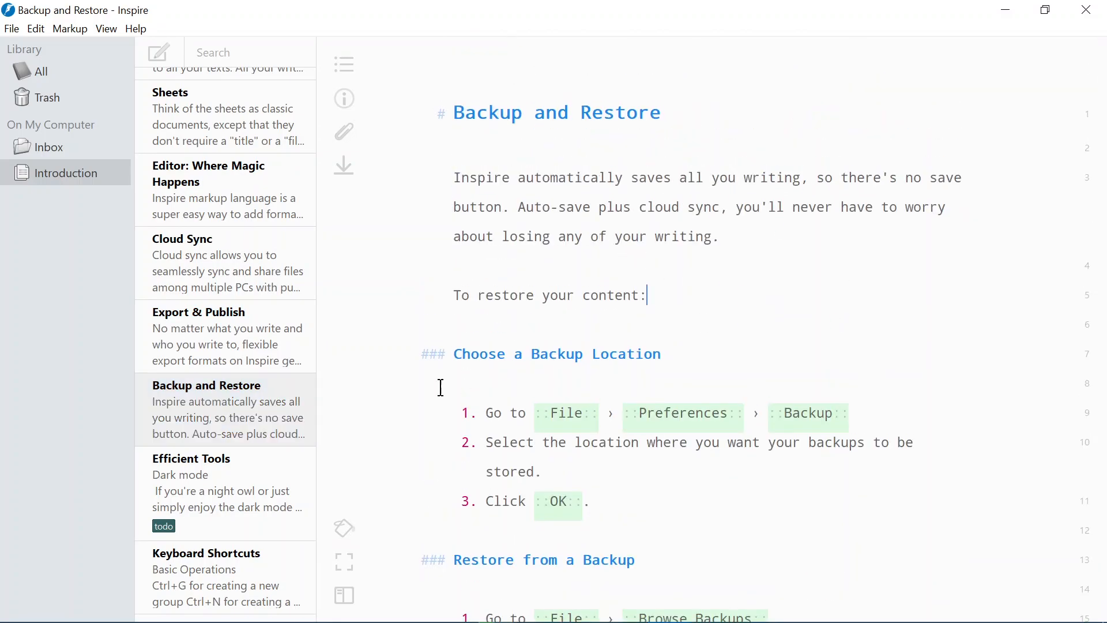
- Open the Efficient Tools sheet at its Dark mode section and switch the interface to dark mode
{"action": "left_click", "coordinate": [259, 477]}
{"action": "scroll", "coordinate": [617, 294], "scroll_direction": "up", "scroll_amount": 5}
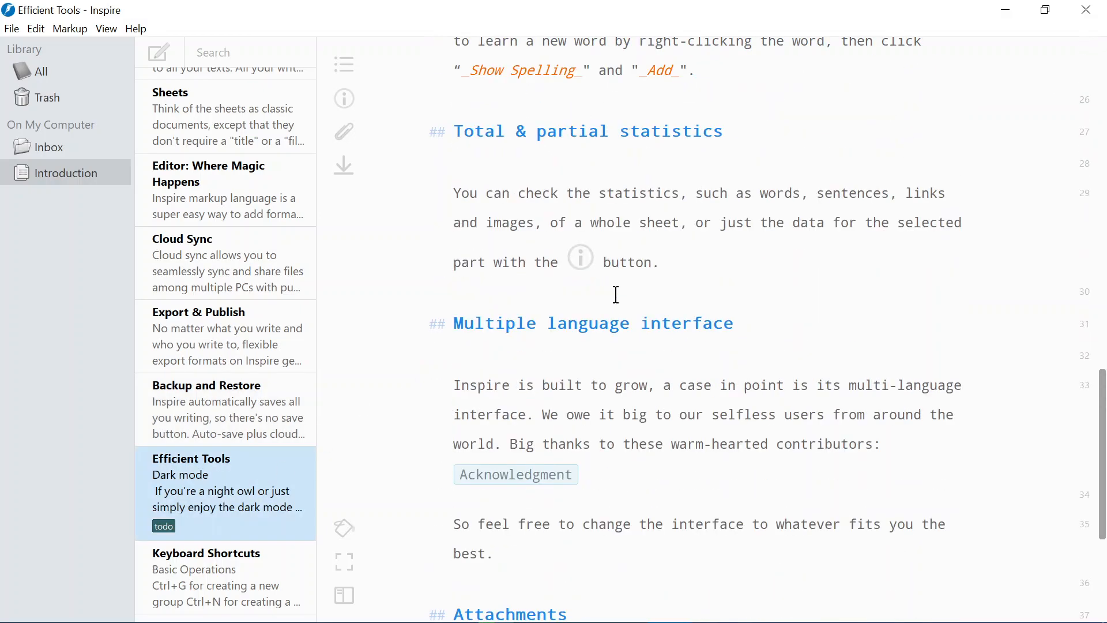
{"action": "left_click_drag", "start_coordinate": [1105, 413], "coordinate": [1104, 81]}
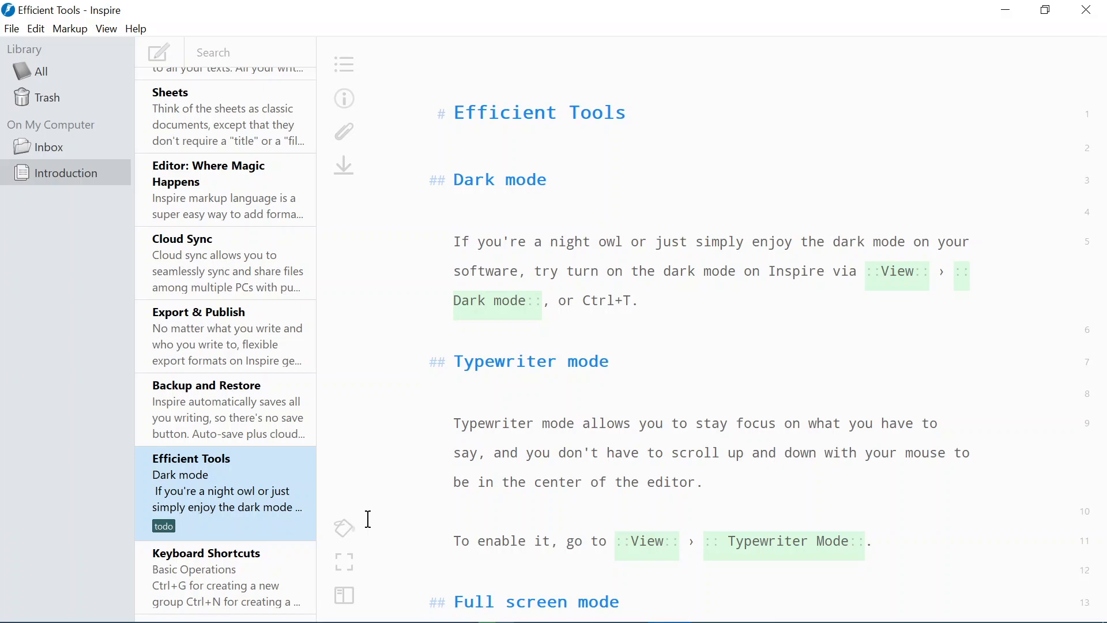
{"action": "left_click", "coordinate": [110, 29]}
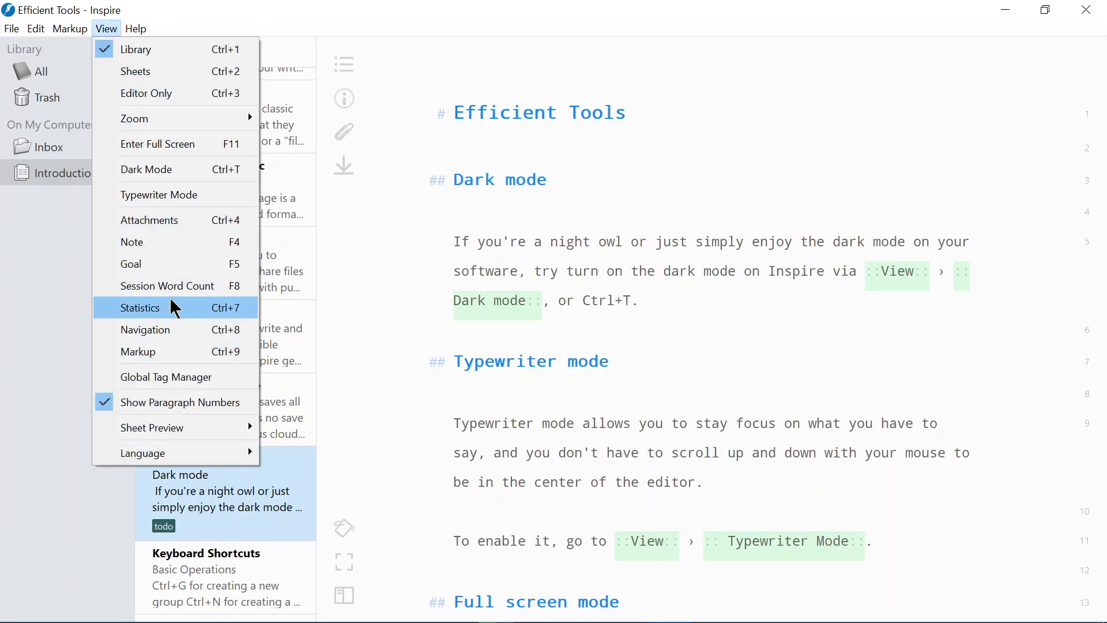
{"action": "left_click", "coordinate": [160, 174]}
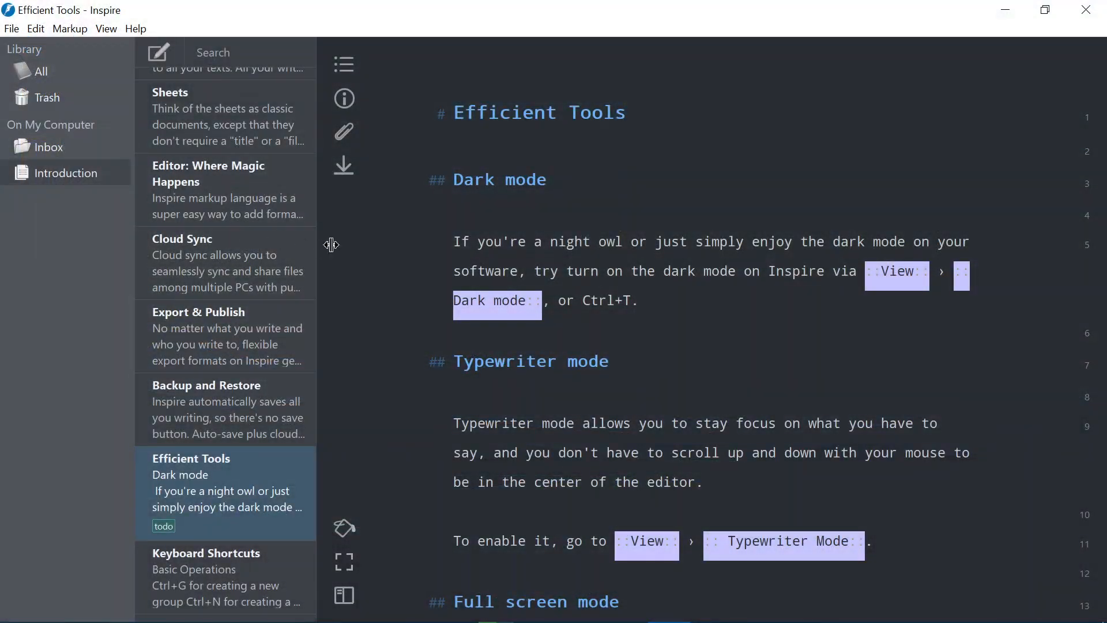
- Read the sheet's typewriter and full screen mode sections, and try full screen mode before returning to the normal window
{"action": "scroll", "coordinate": [674, 333], "scroll_direction": "down", "scroll_amount": 4}
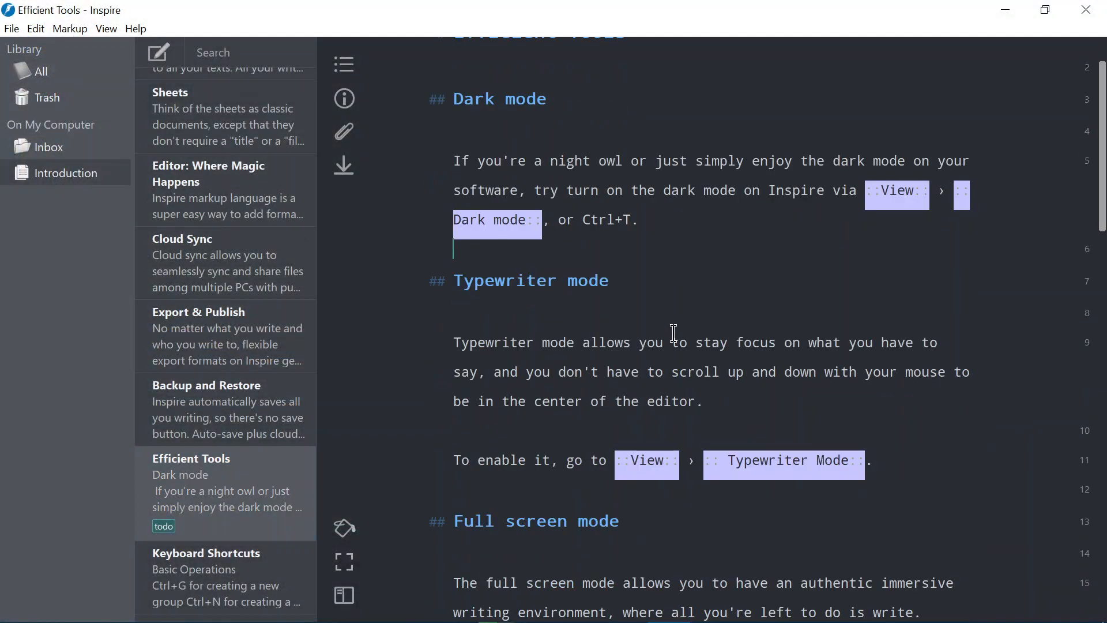
{"action": "scroll", "coordinate": [591, 257], "scroll_direction": "down", "scroll_amount": 1}
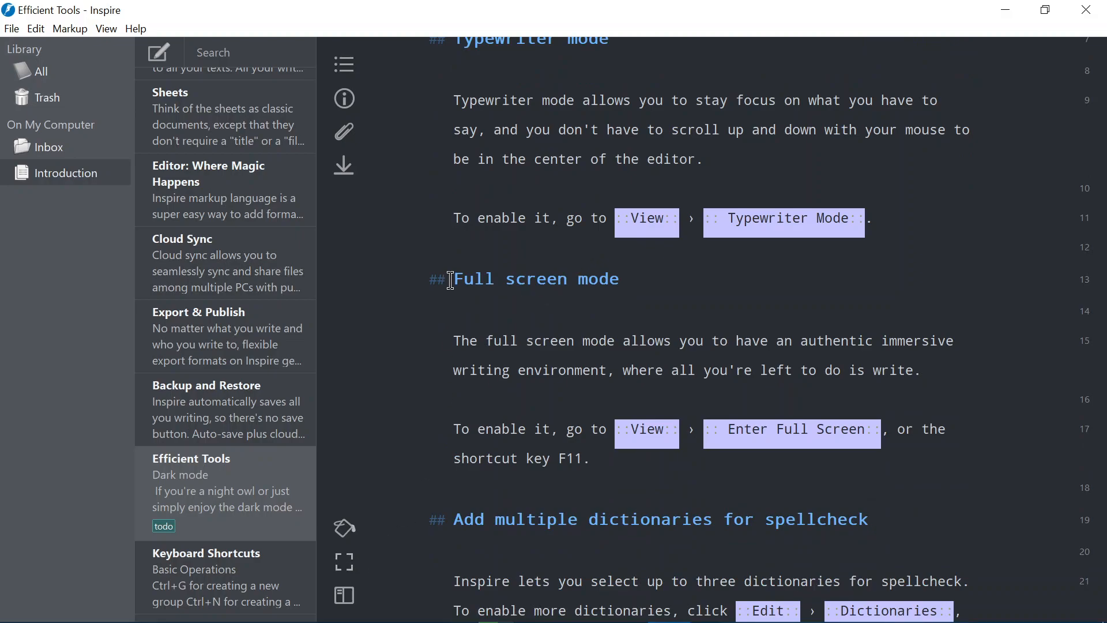
{"action": "left_click_drag", "start_coordinate": [450, 281], "coordinate": [629, 277]}
{"action": "left_click", "coordinate": [450, 396]}
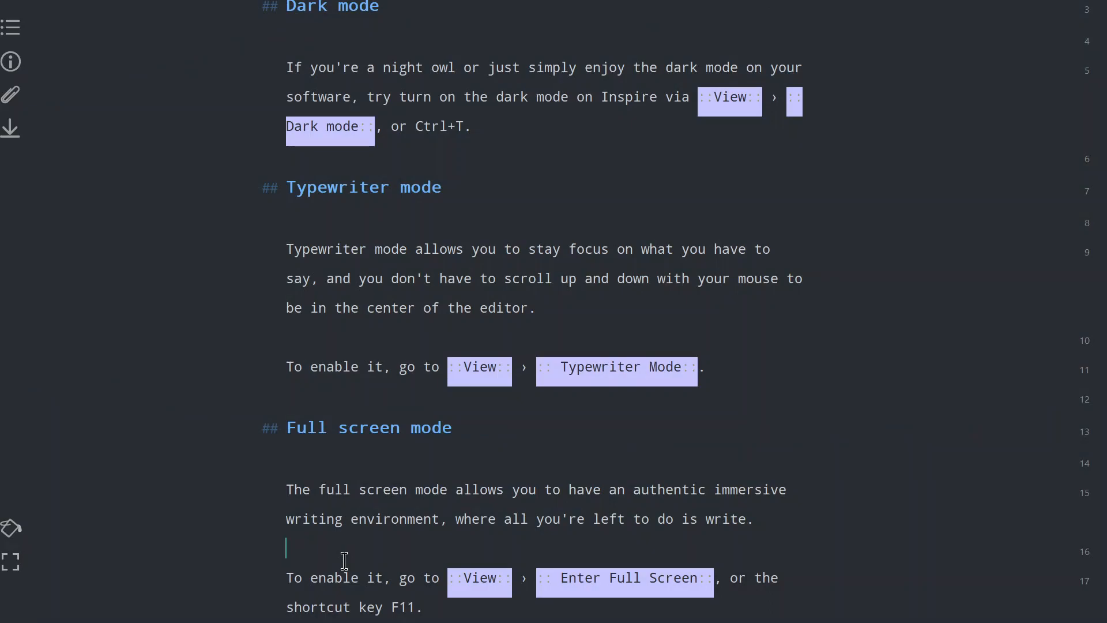
{"action": "left_click", "coordinate": [12, 563]}
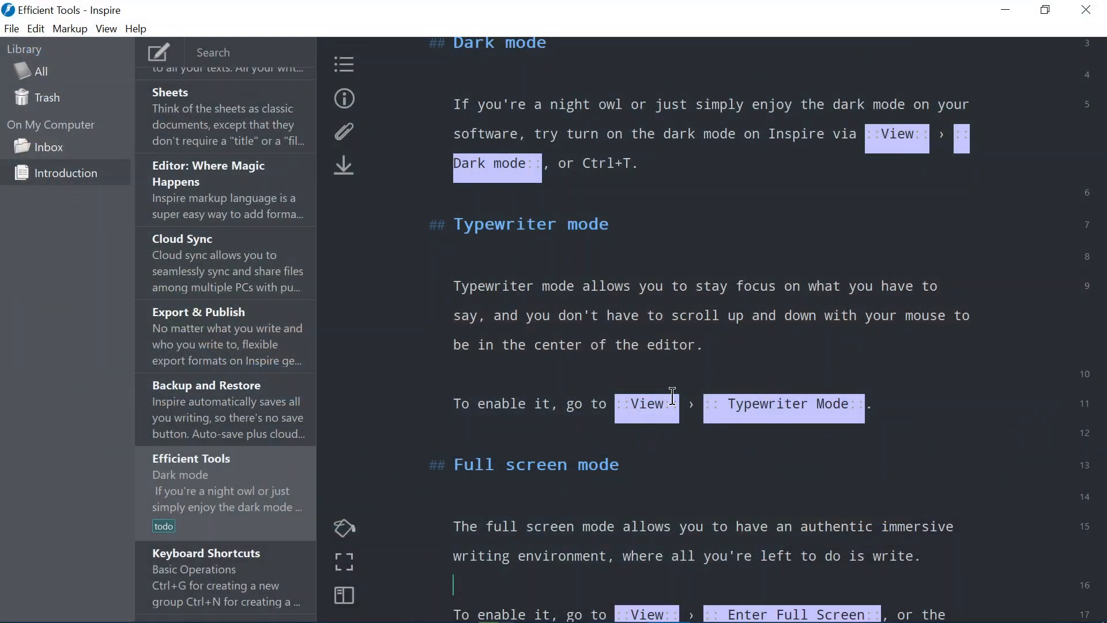
- Try the Sheets and Editor Only layouts on the Efficient Tools sheet, and return to the Library layout
{"action": "left_click", "coordinate": [103, 32]}
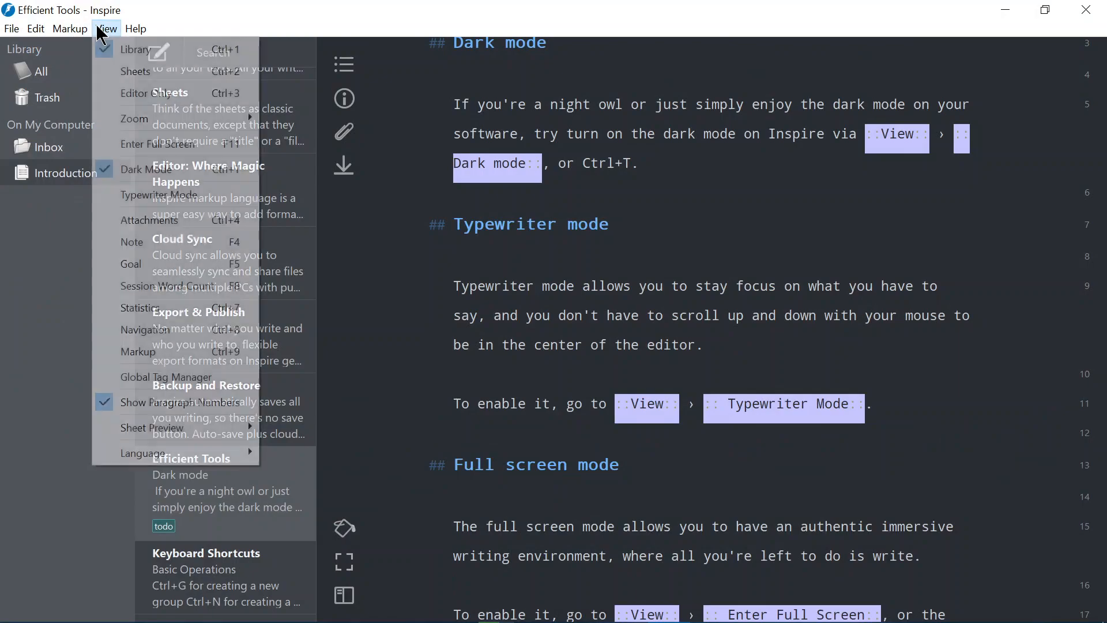
{"action": "left_click", "coordinate": [32, 269]}
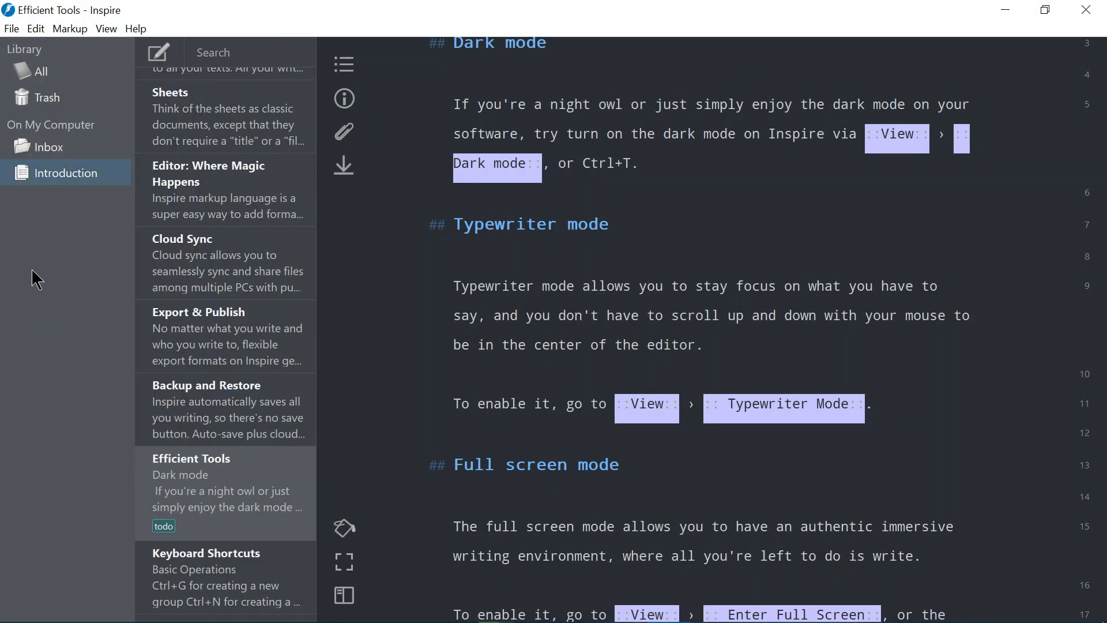
{"action": "left_click", "coordinate": [107, 29]}
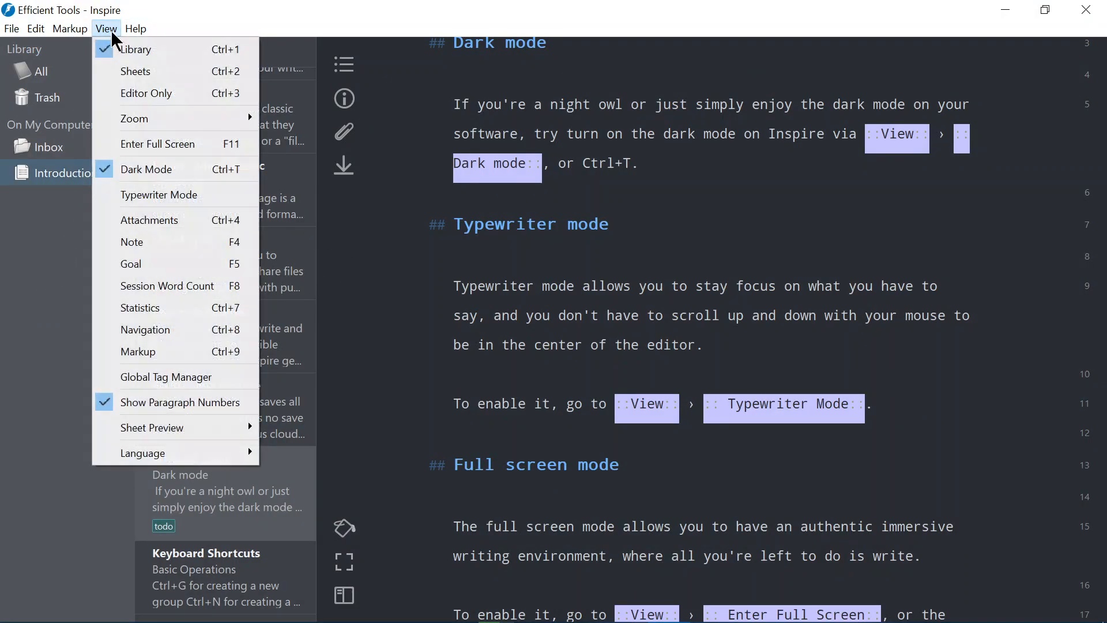
{"action": "left_click", "coordinate": [129, 68]}
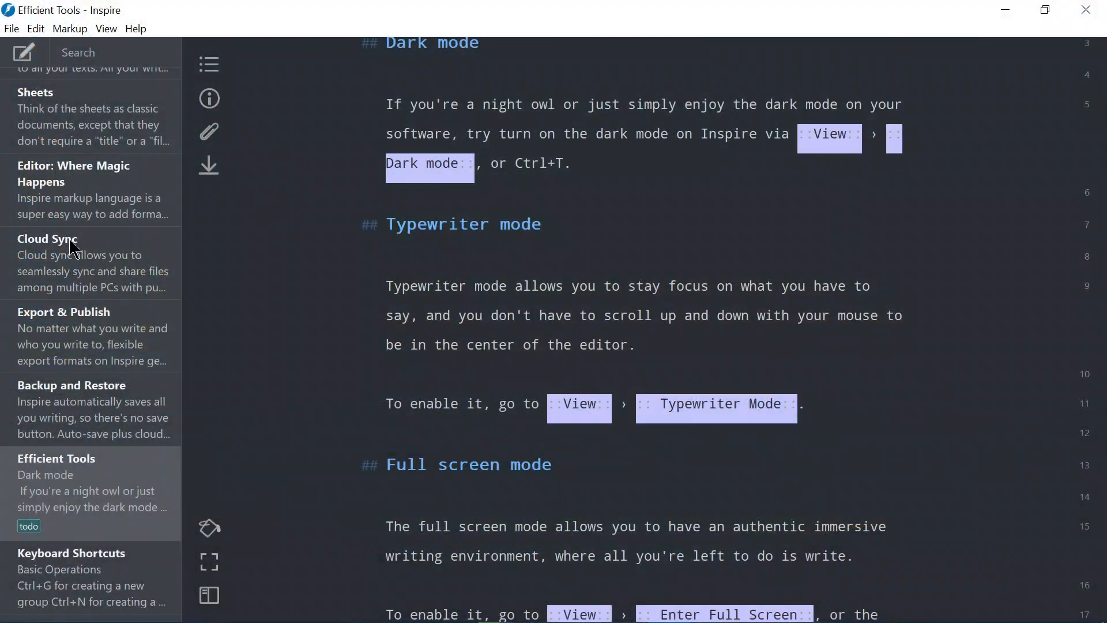
{"action": "left_click", "coordinate": [107, 28]}
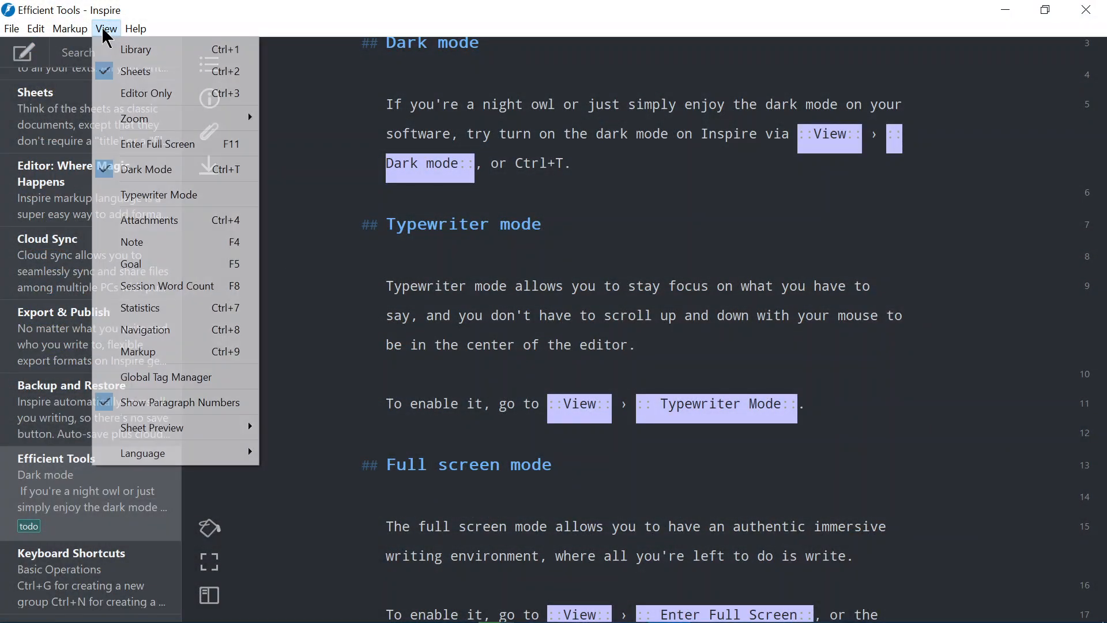
{"action": "left_click", "coordinate": [150, 86]}
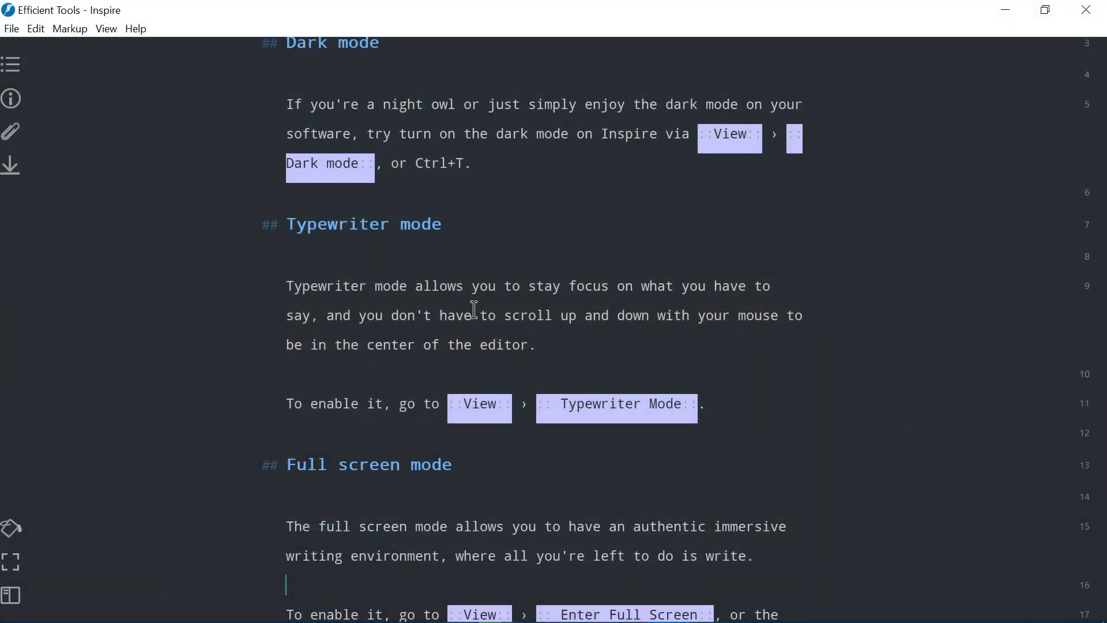
{"action": "left_click", "coordinate": [536, 315]}
{"action": "scroll", "coordinate": [551, 346], "scroll_direction": "down", "scroll_amount": 4}
{"action": "scroll", "coordinate": [552, 346], "scroll_direction": "up", "scroll_amount": 3}
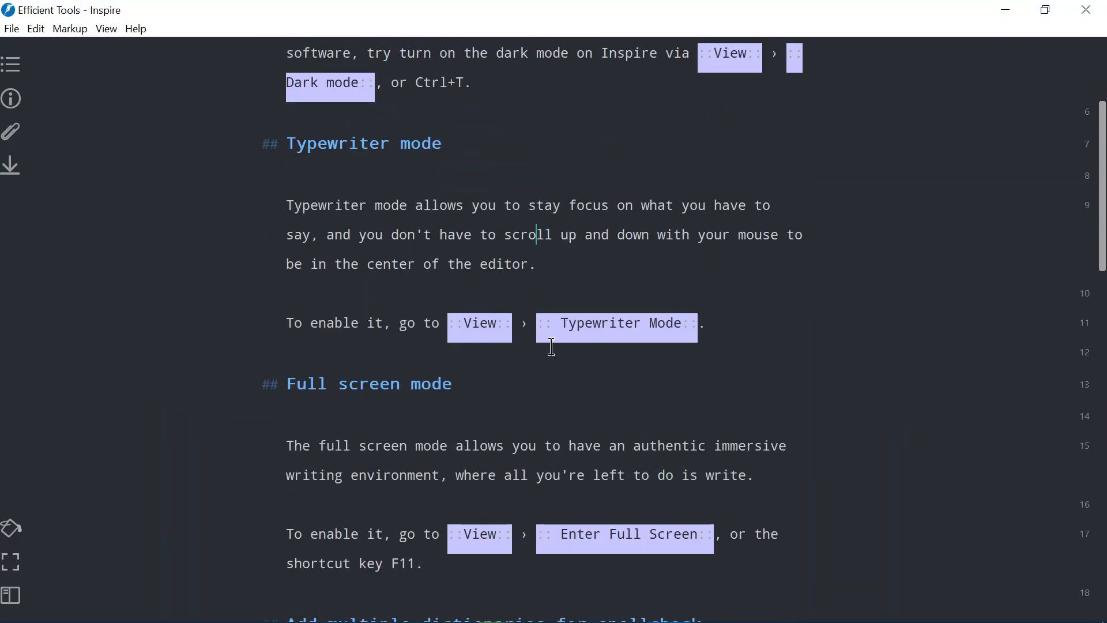
{"action": "left_click", "coordinate": [105, 30]}
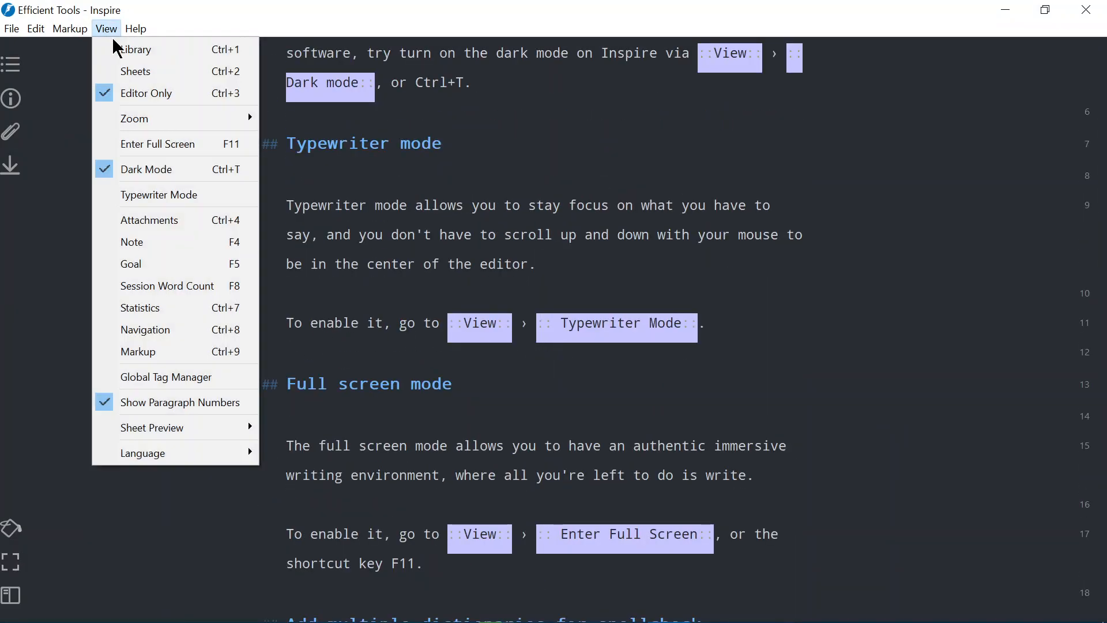
{"action": "left_click", "coordinate": [118, 49]}
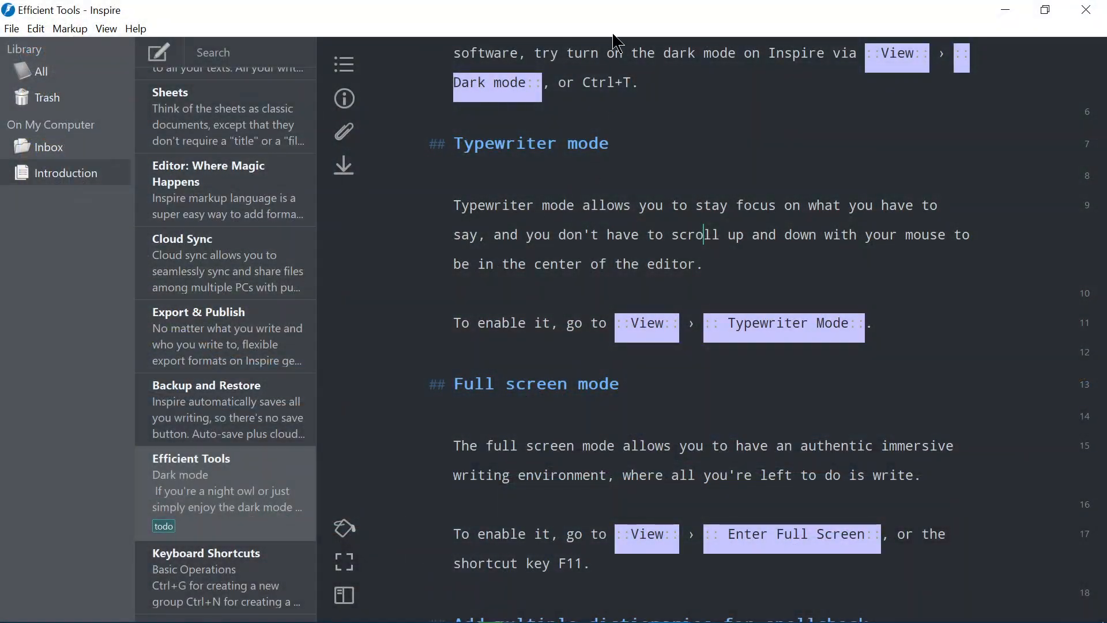
- Restore the application window to its smaller size, reposition it and maximize it again
{"action": "double_click", "coordinate": [617, 20]}
{"action": "left_click_drag", "start_coordinate": [629, 54], "coordinate": [627, 39]}
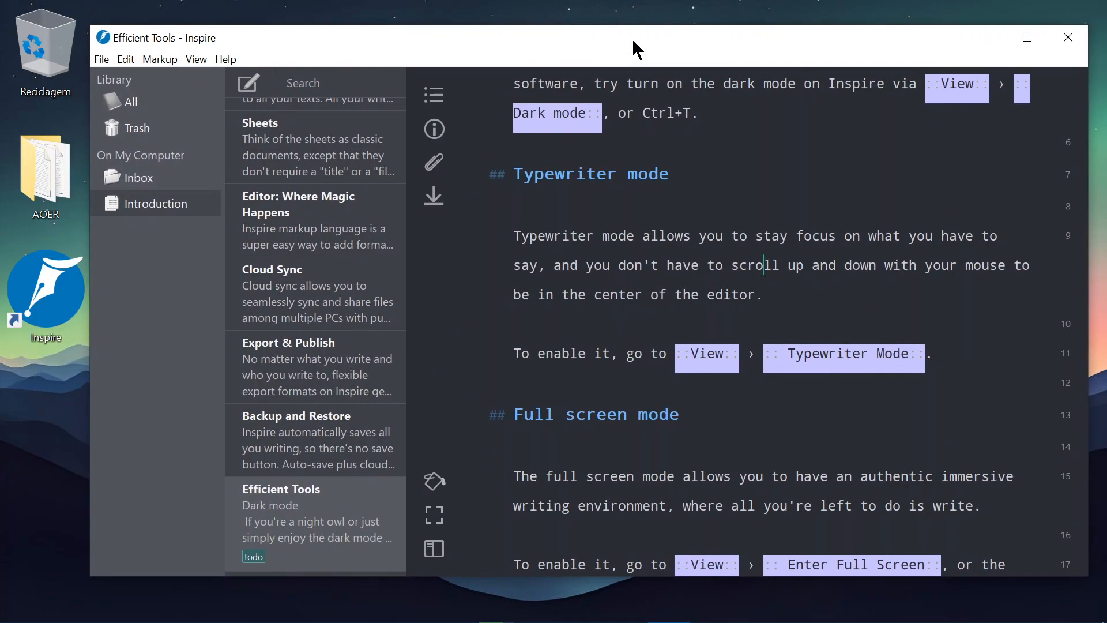
{"action": "double_click", "coordinate": [631, 39]}
{"action": "scroll", "coordinate": [513, 247], "scroll_direction": "up", "scroll_amount": 3}
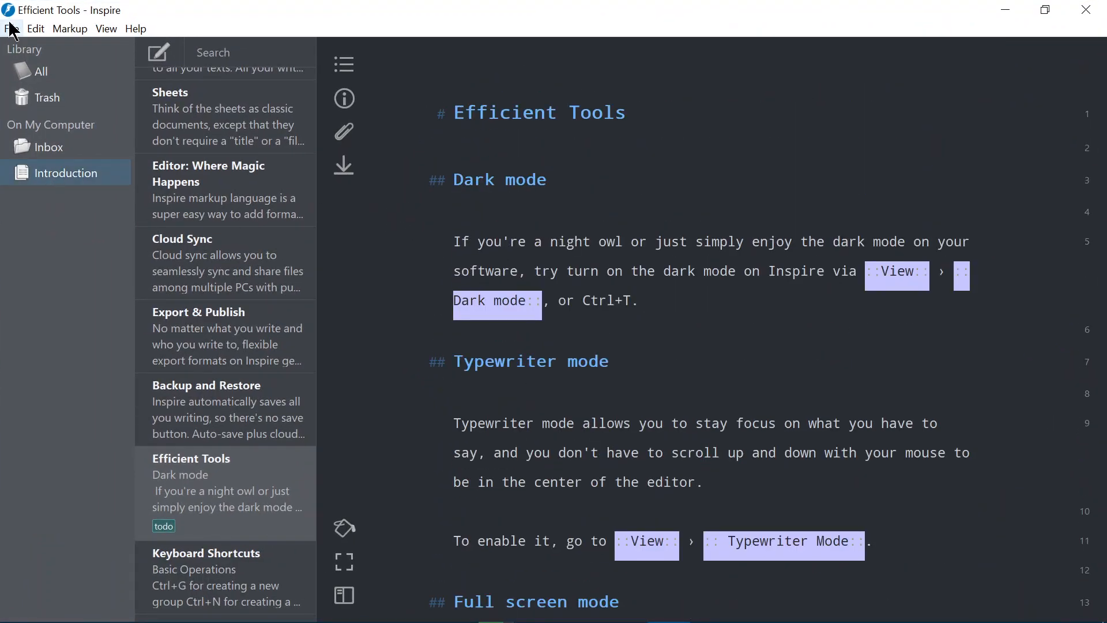
- Look through the library's All, Trash, Inbox and Introduction entries, ending on the Inbox with its empty sheet
{"action": "left_click", "coordinate": [49, 74]}
{"action": "left_click", "coordinate": [62, 99]}
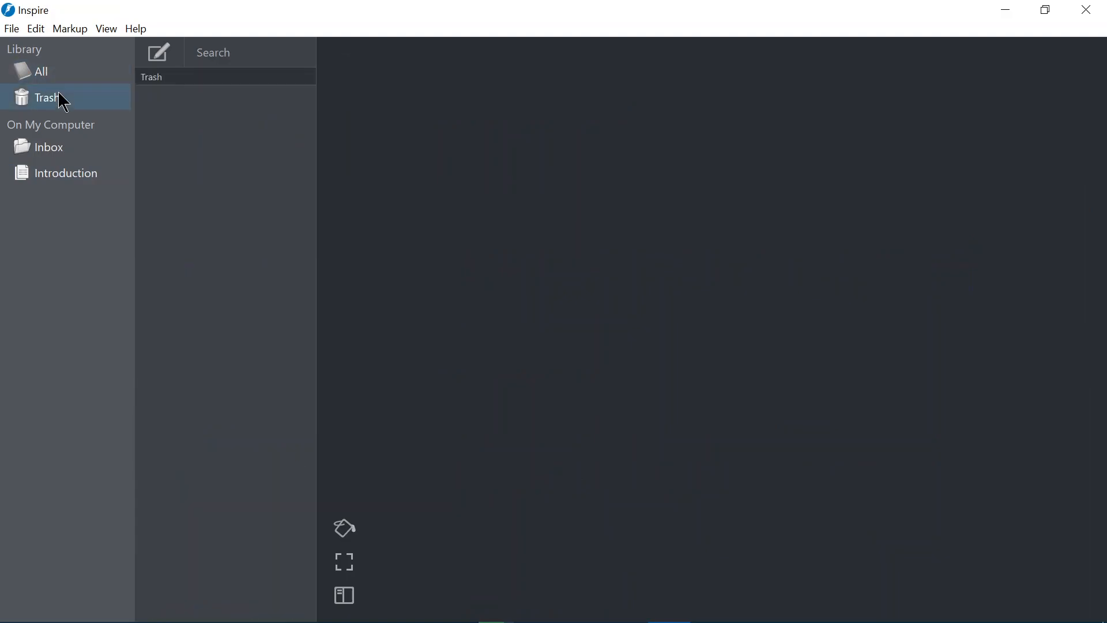
{"action": "left_click", "coordinate": [54, 151]}
{"action": "left_click", "coordinate": [54, 172]}
{"action": "left_click", "coordinate": [58, 156]}
{"action": "left_click", "coordinate": [11, 29]}
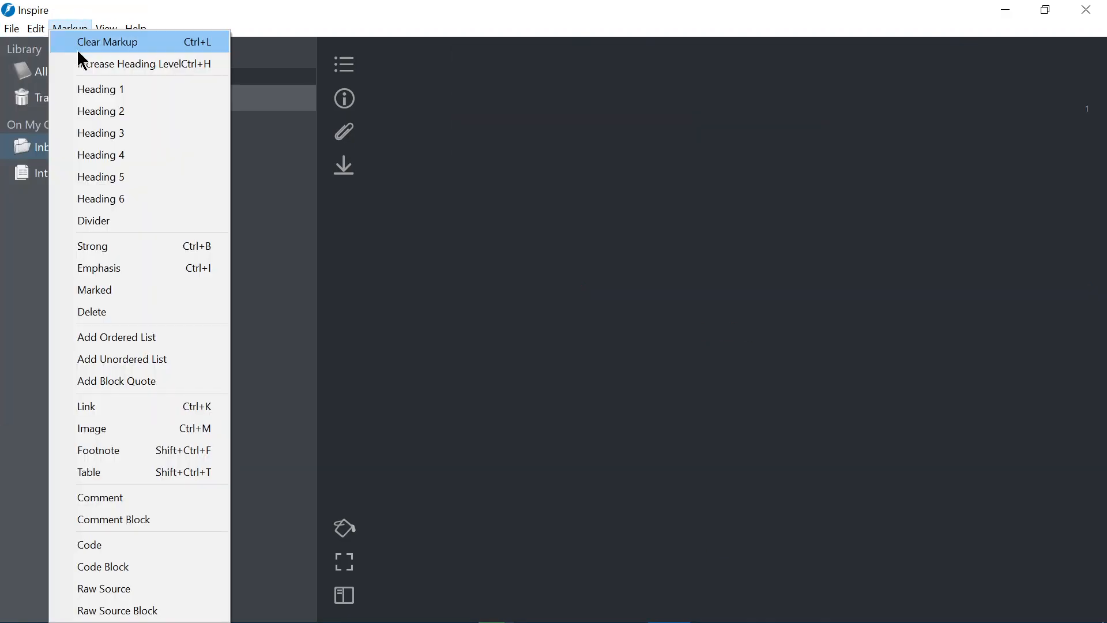
{"action": "left_click", "coordinate": [51, 99]}
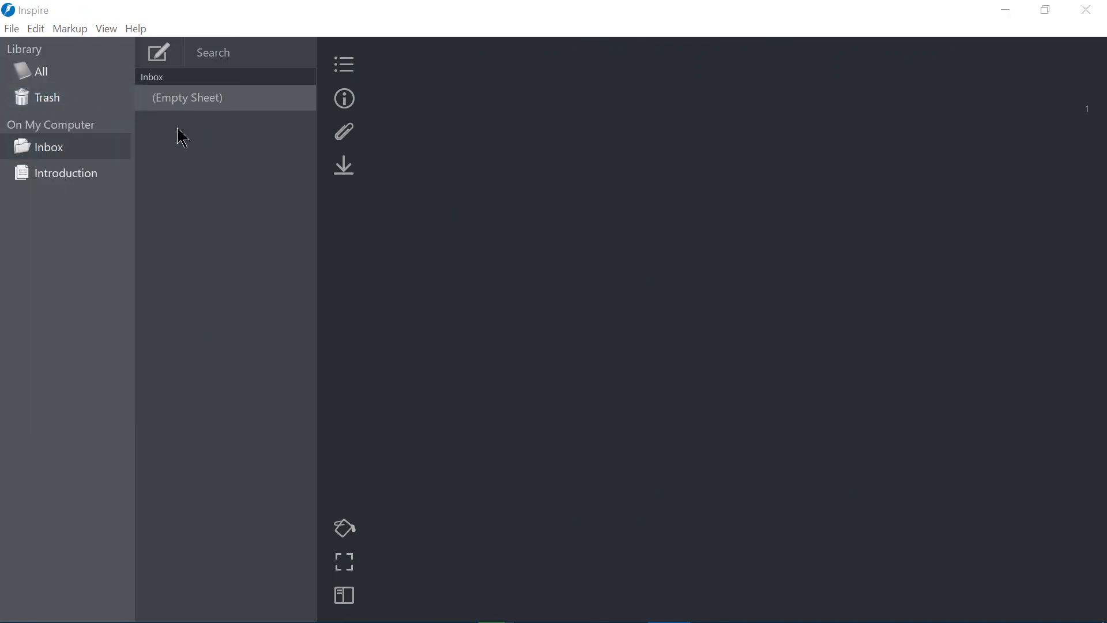
{"action": "left_click", "coordinate": [855, 470]}
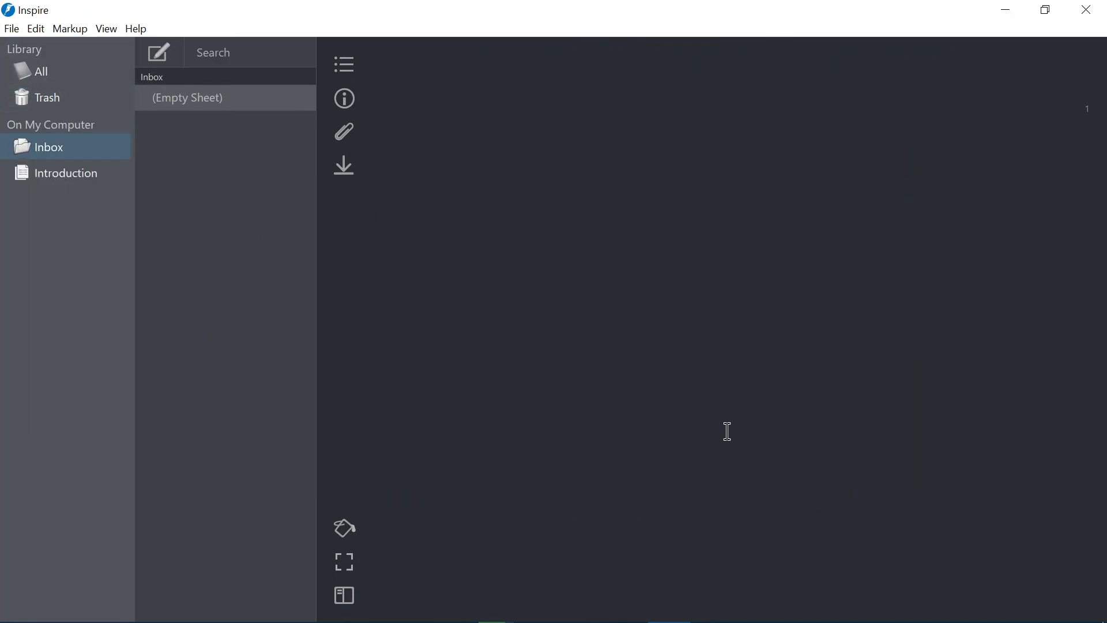
- Create a new group named Book 1 under On My Computer
{"action": "left_click", "coordinate": [13, 29]}
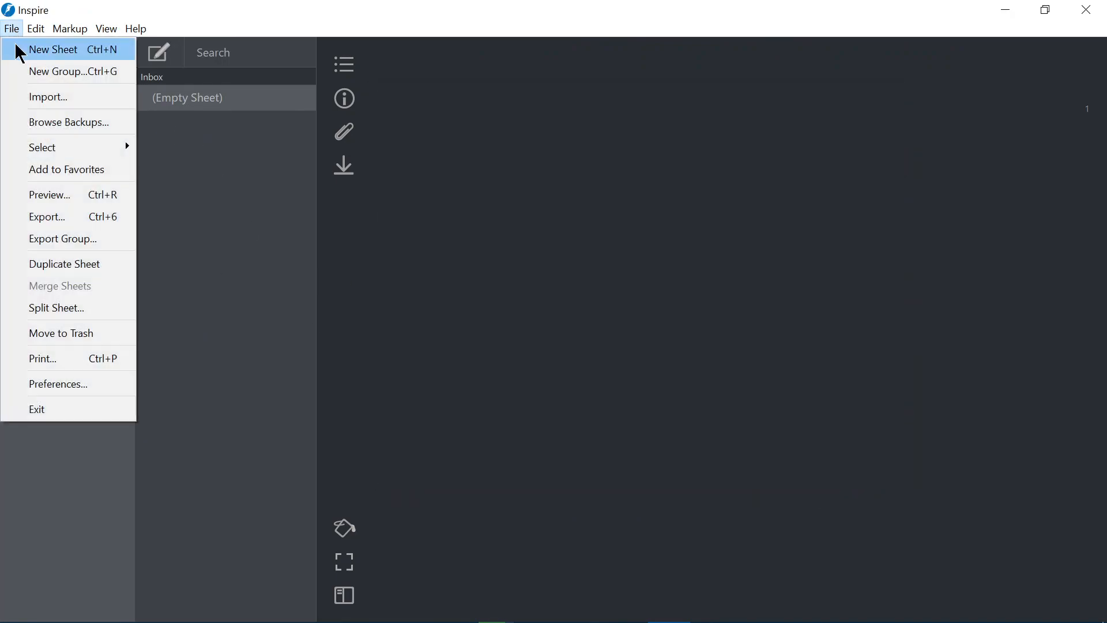
{"action": "left_click", "coordinate": [67, 72]}
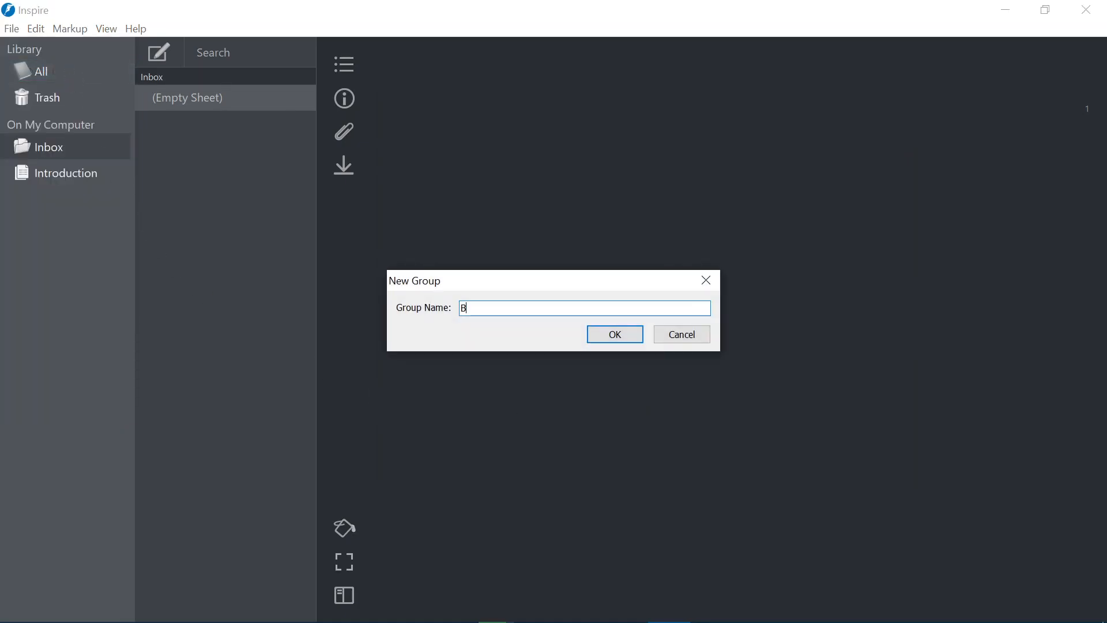
{"action": "key", "text": "Return"}
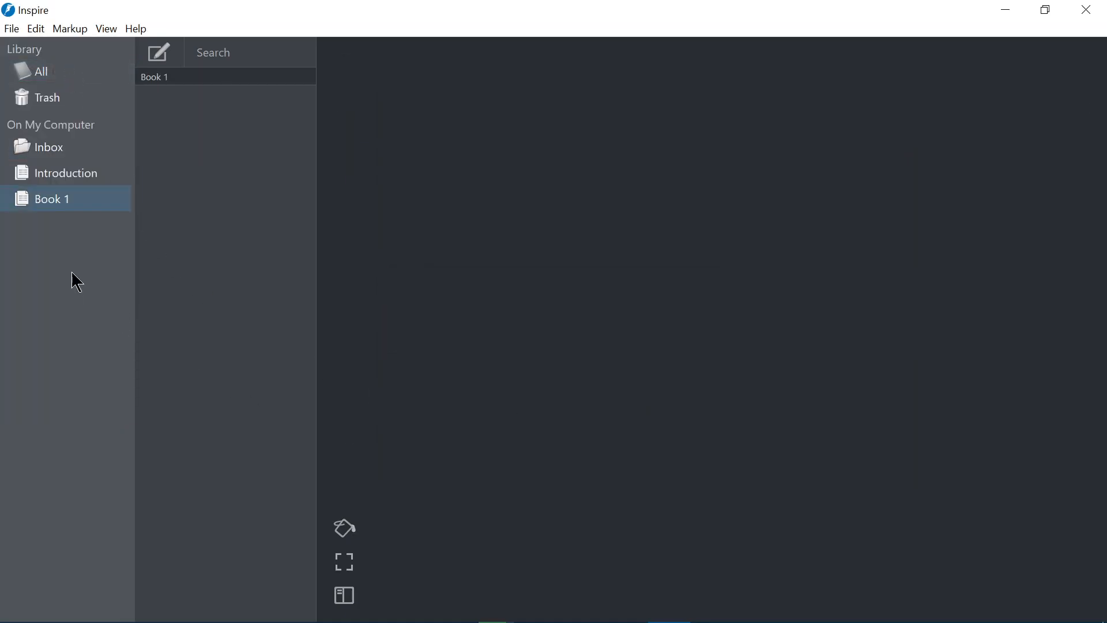
- Create a subgroup named Part 1 inside the Book 1 group
{"action": "right_click", "coordinate": [43, 202]}
{"action": "left_click", "coordinate": [69, 213]}
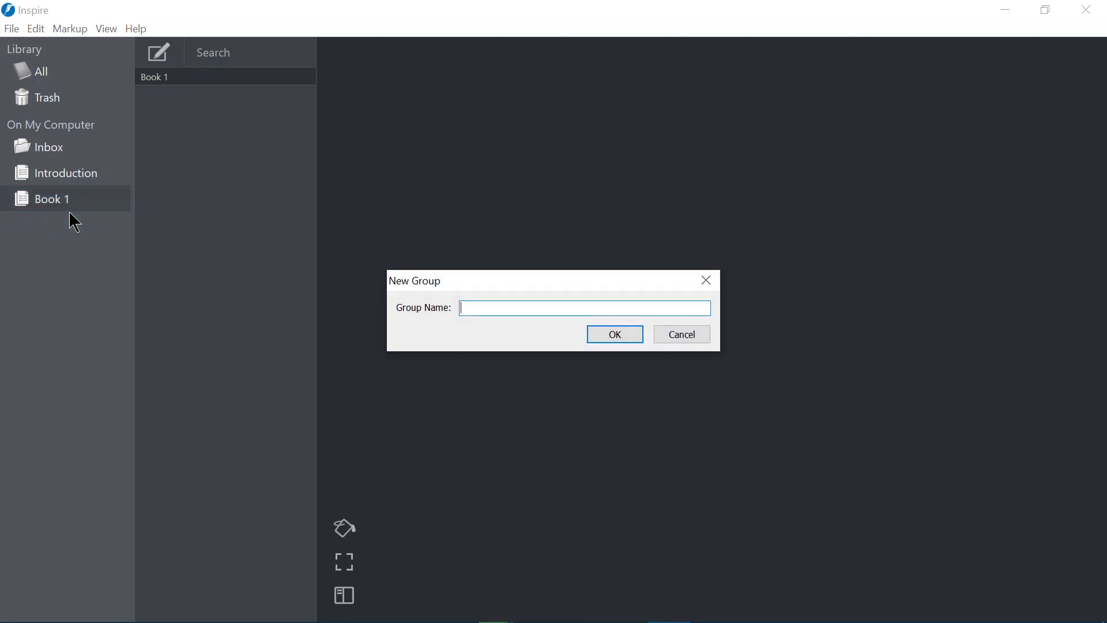
{"action": "type", "text": "Part 1"}
{"action": "key", "text": "Return"}
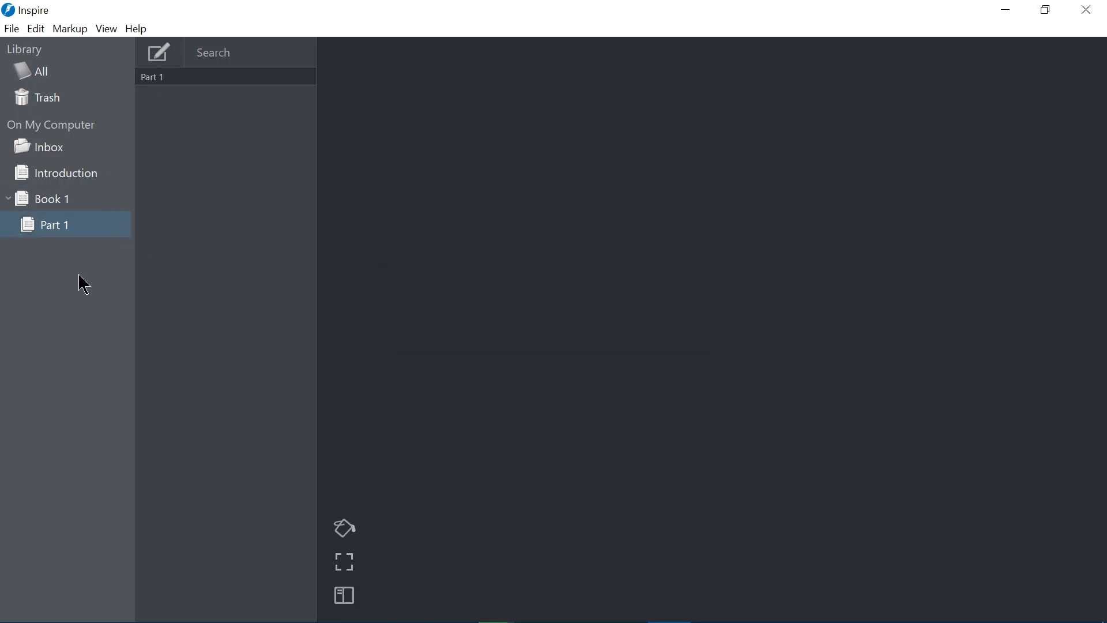
- Add a sheet to Part 1 with the title line "Chapter 1" and, below it, the sentence "Here, you write some text."
{"action": "left_click", "coordinate": [159, 54]}
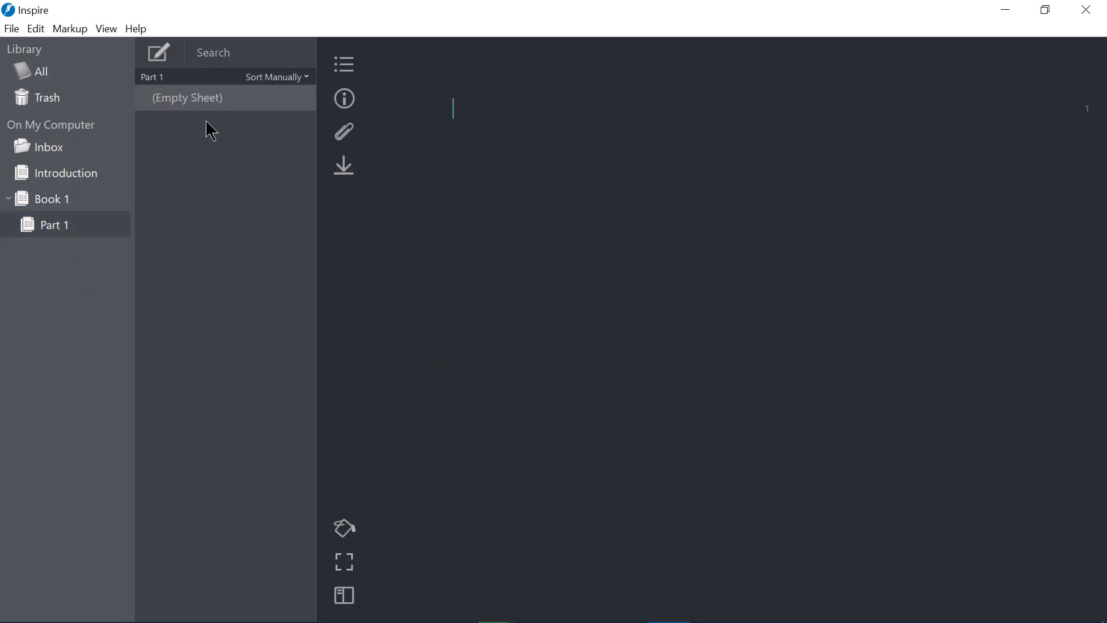
{"action": "type", "text": "Chapter 1   "}
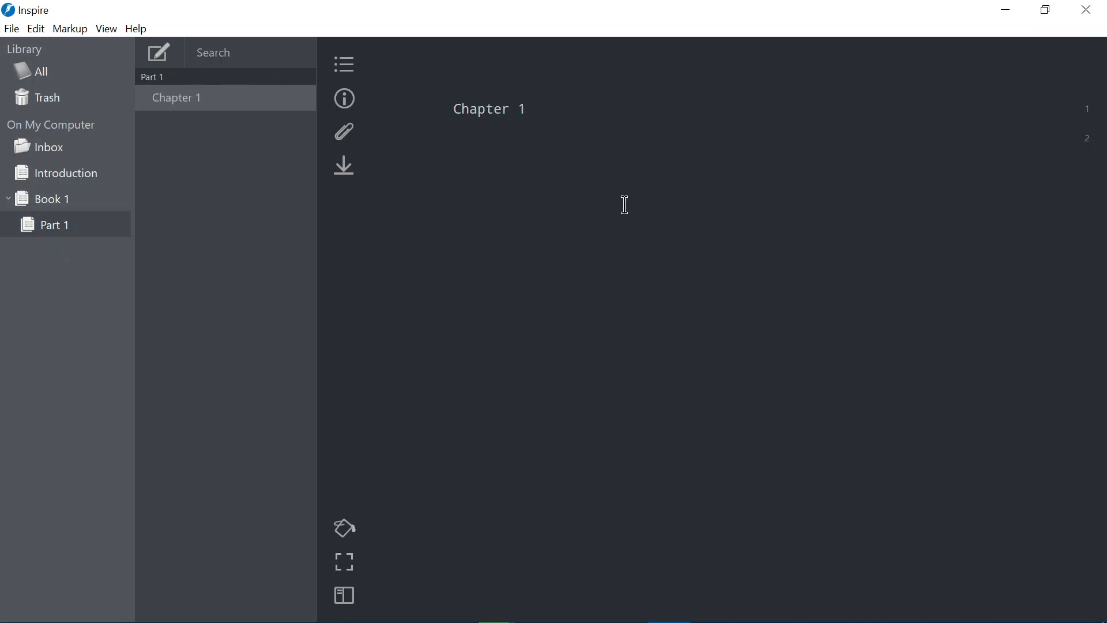
{"action": "type", "text": "Write"}
{"action": "key", "text": "BackSpace"}
{"action": "key", "text": "BackSpace"}
{"action": "key", "text": "BackSpace"}
{"action": "key", "text": "BackSpace"}
{"action": "key", "text": "BackSpace"}
{"action": "type", "text": "Heere, you write some text."}
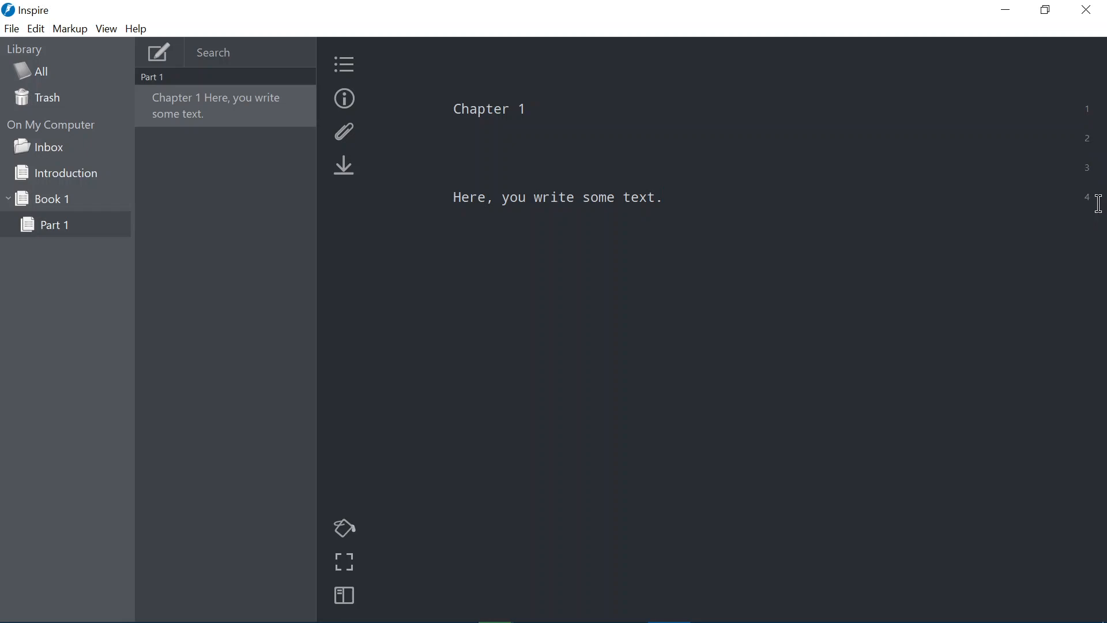
- Hide the paragraph numbers and switch the editor to full screen mode
{"action": "left_click", "coordinate": [106, 29]}
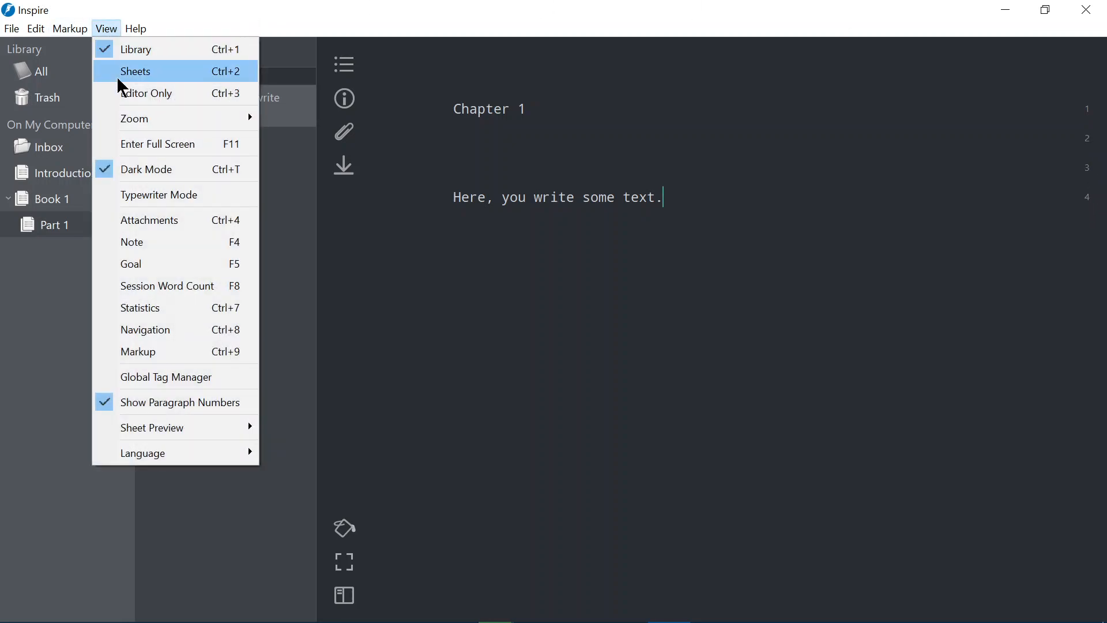
{"action": "left_click", "coordinate": [182, 400]}
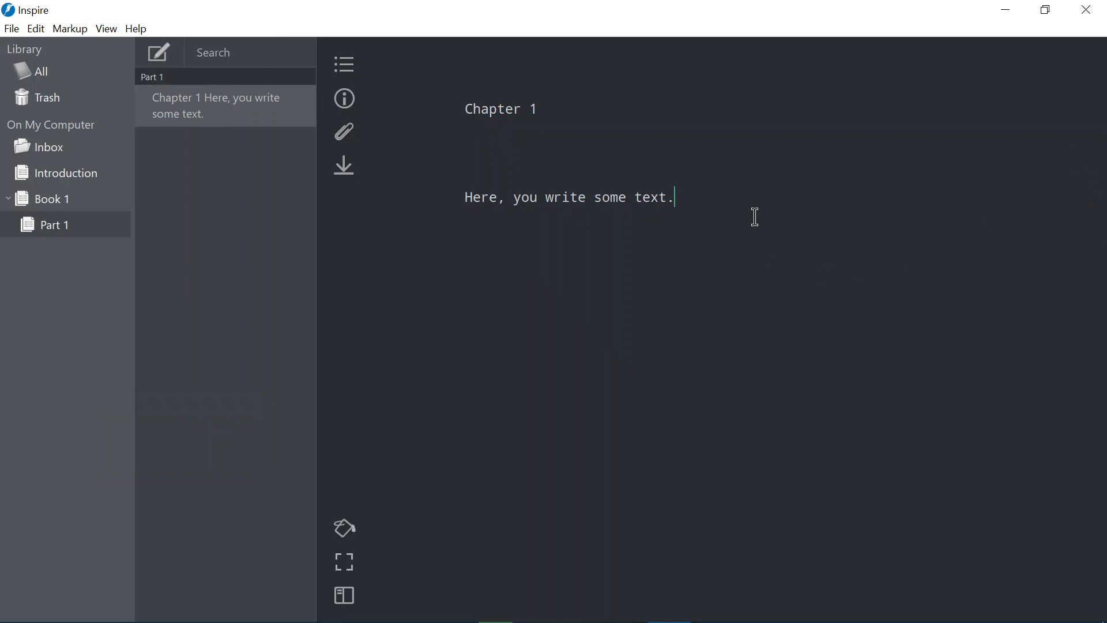
{"action": "left_click", "coordinate": [344, 562]}
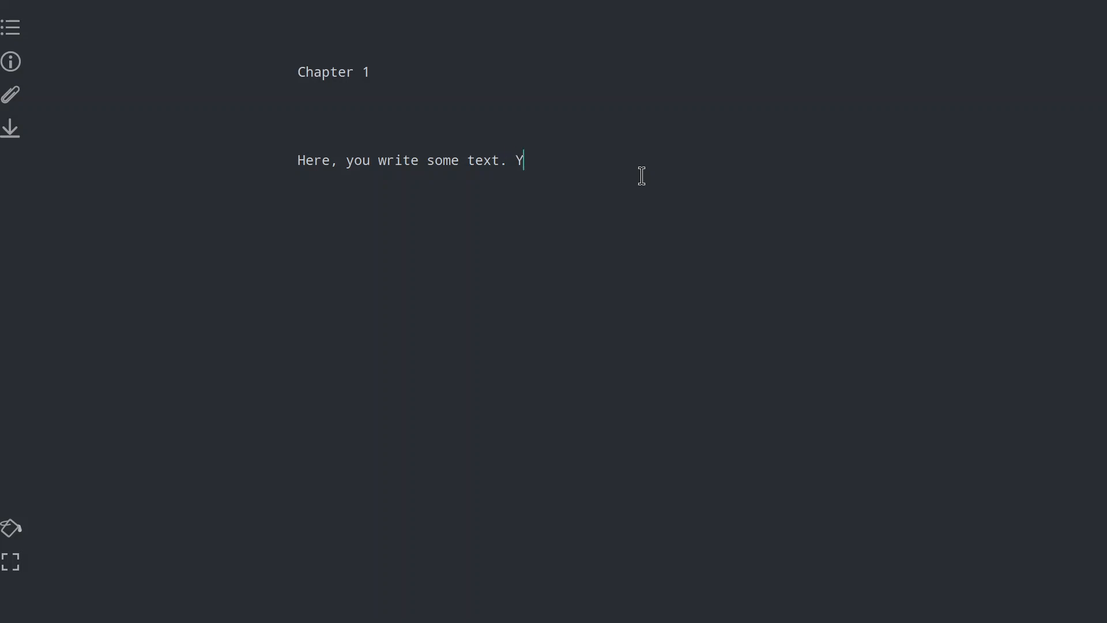
- Append the sentence "Now you have some distraction-free writing space." to the Chapter 1 text
{"action": "type", "text": "Now you have some distraction "}
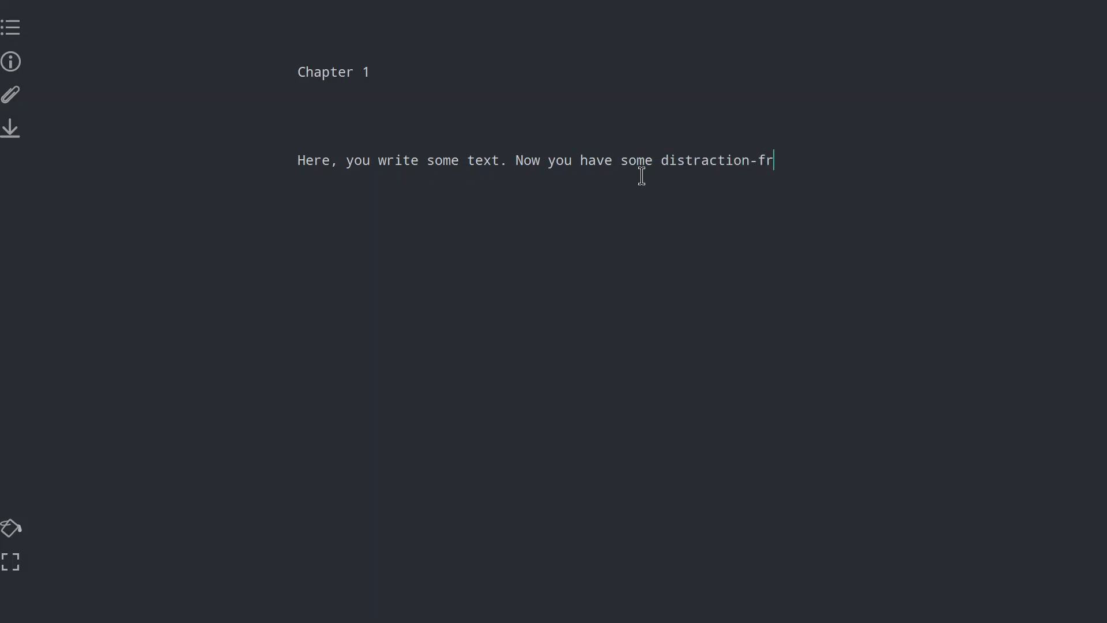
{"action": "type", "text": "free writing space."}
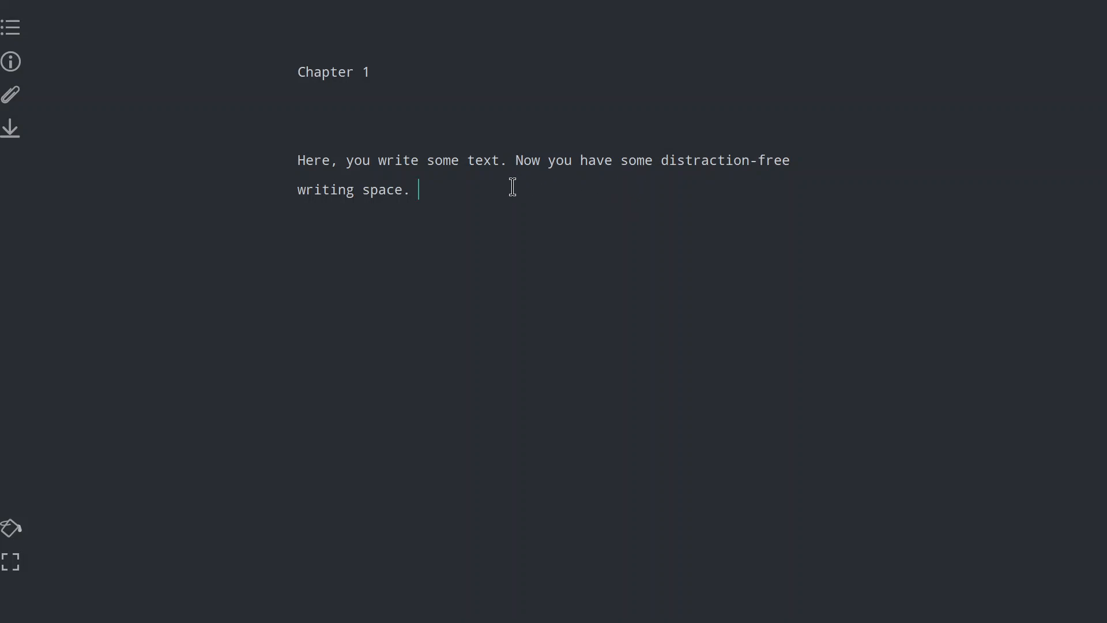
- Leave full screen mode and format the "Chapter 1" line as a level 1 heading
{"action": "left_click_drag", "start_coordinate": [417, 72], "coordinate": [287, 72]}
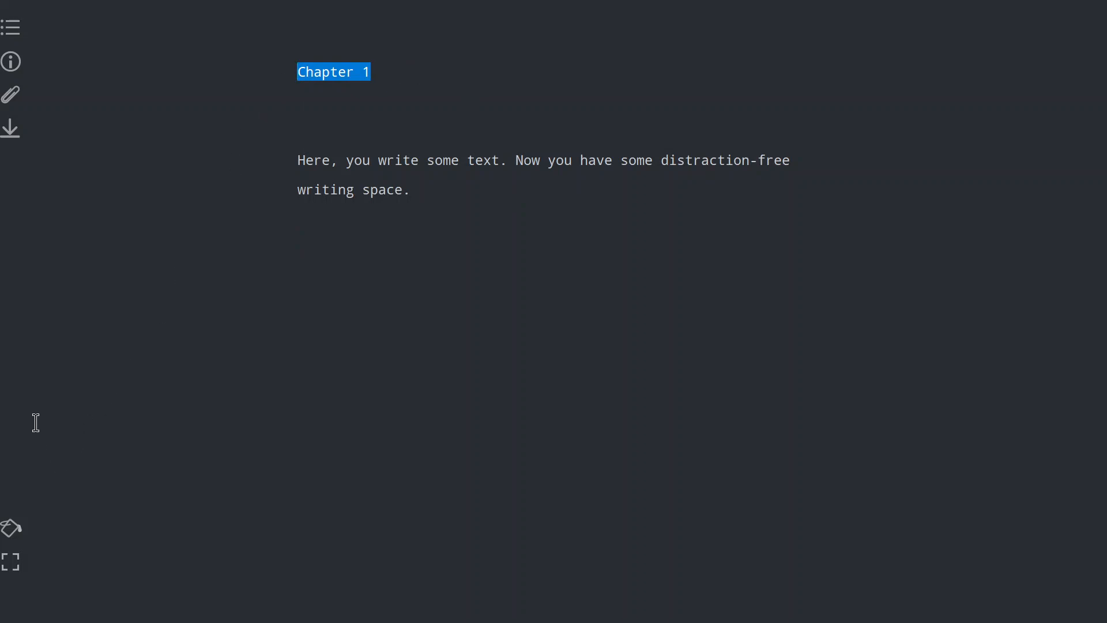
{"action": "left_click", "coordinate": [16, 566]}
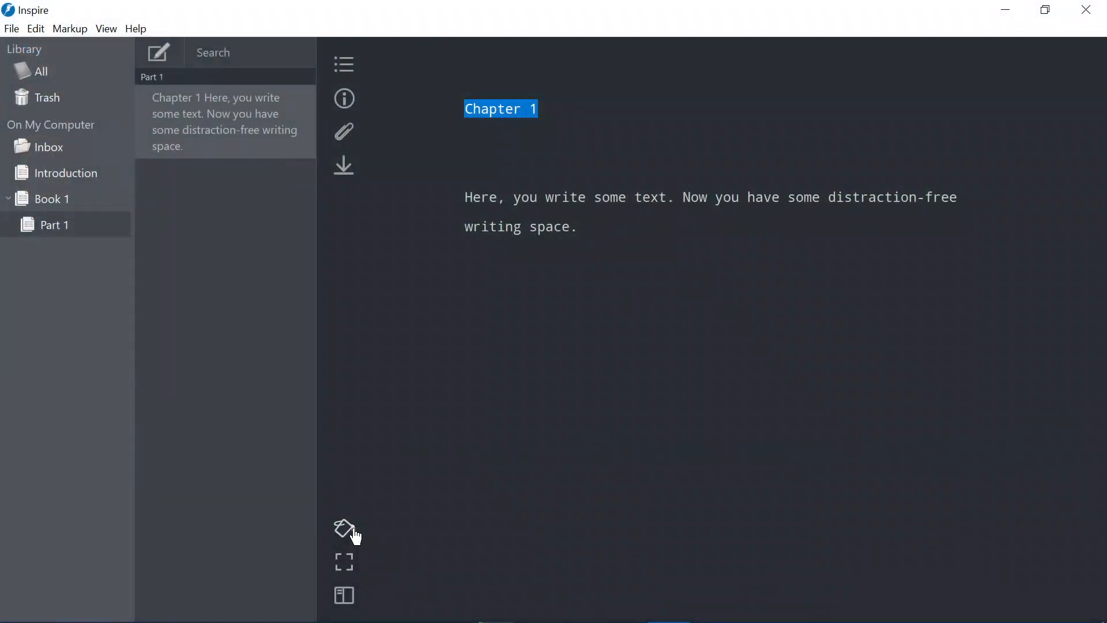
{"action": "left_click", "coordinate": [346, 527]}
{"action": "left_click", "coordinate": [419, 75]}
{"action": "left_click", "coordinate": [647, 127]}
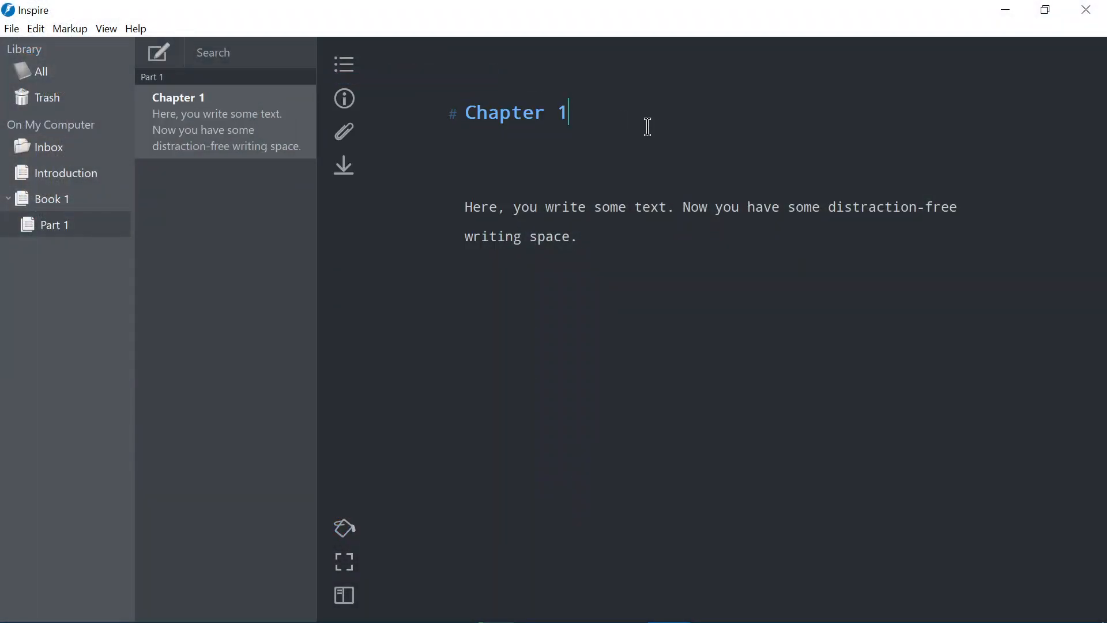
- Add another sheet to Part 1 titled "Chapter 2" and format that title as a level 1 heading
{"action": "left_click", "coordinate": [159, 54]}
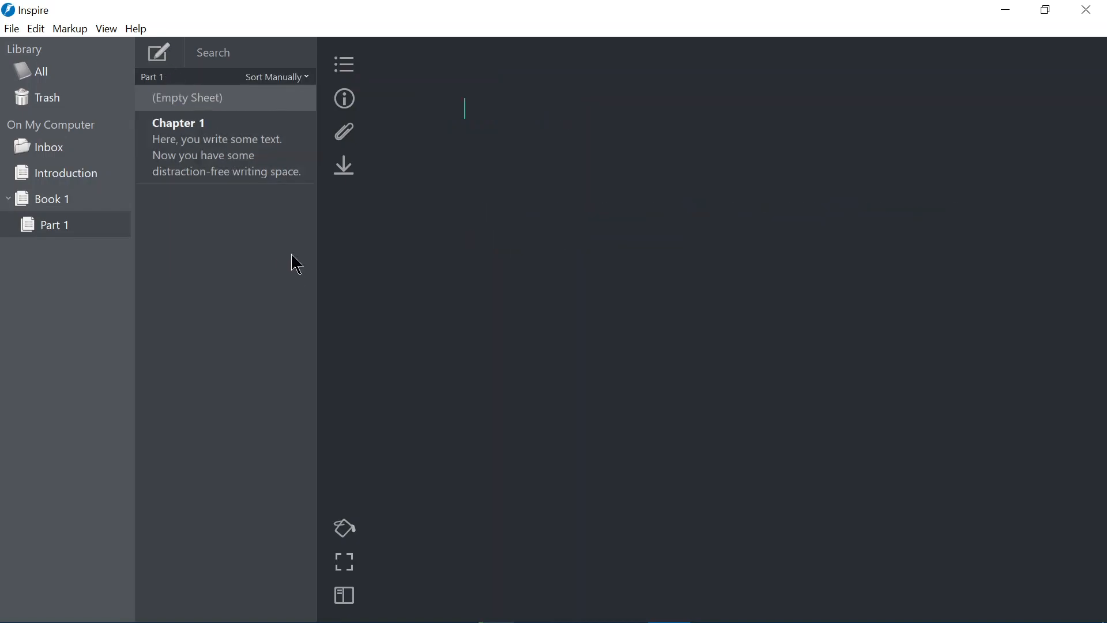
{"action": "left_click", "coordinate": [432, 102]}
{"action": "type", "text": "Chapter 2"}
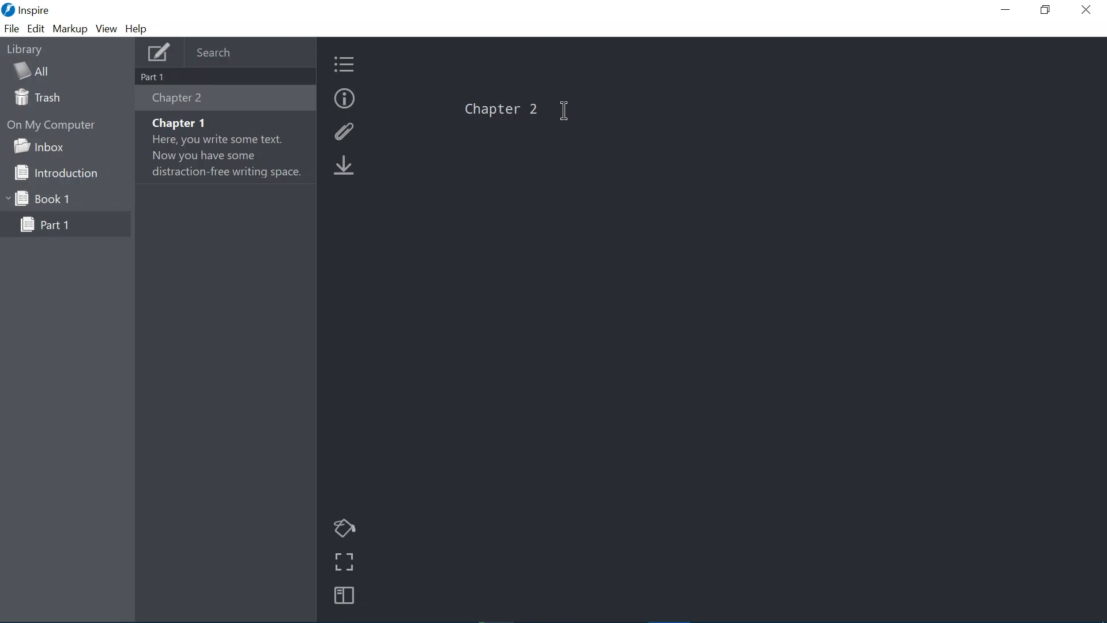
{"action": "left_click_drag", "start_coordinate": [563, 110], "coordinate": [440, 121]}
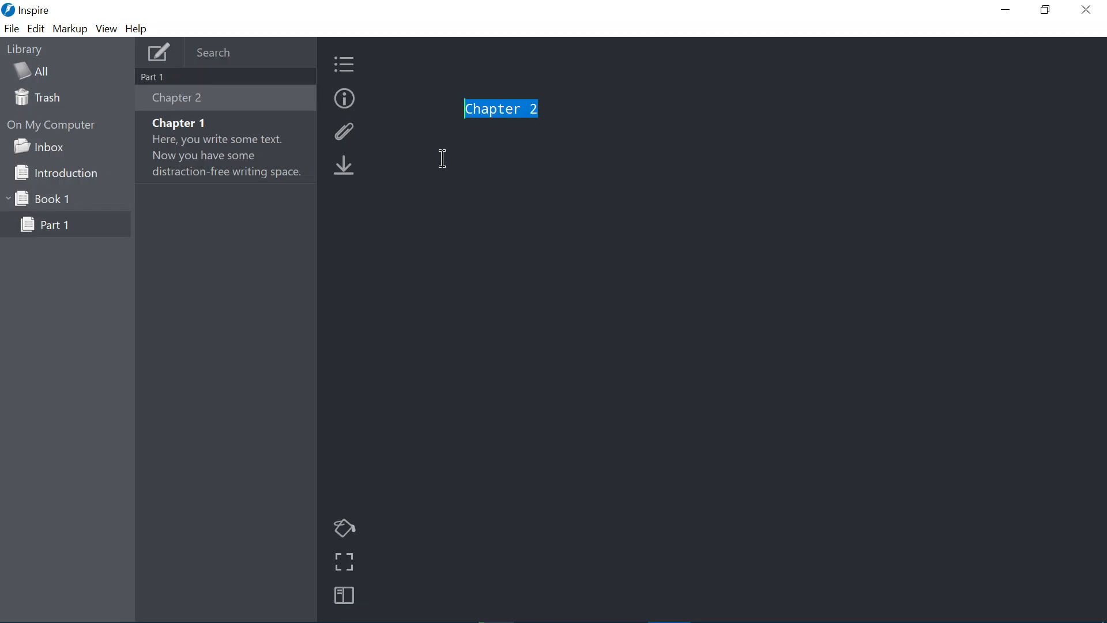
{"action": "left_click", "coordinate": [345, 528]}
{"action": "left_click", "coordinate": [419, 79]}
{"action": "left_click", "coordinate": [636, 111]}
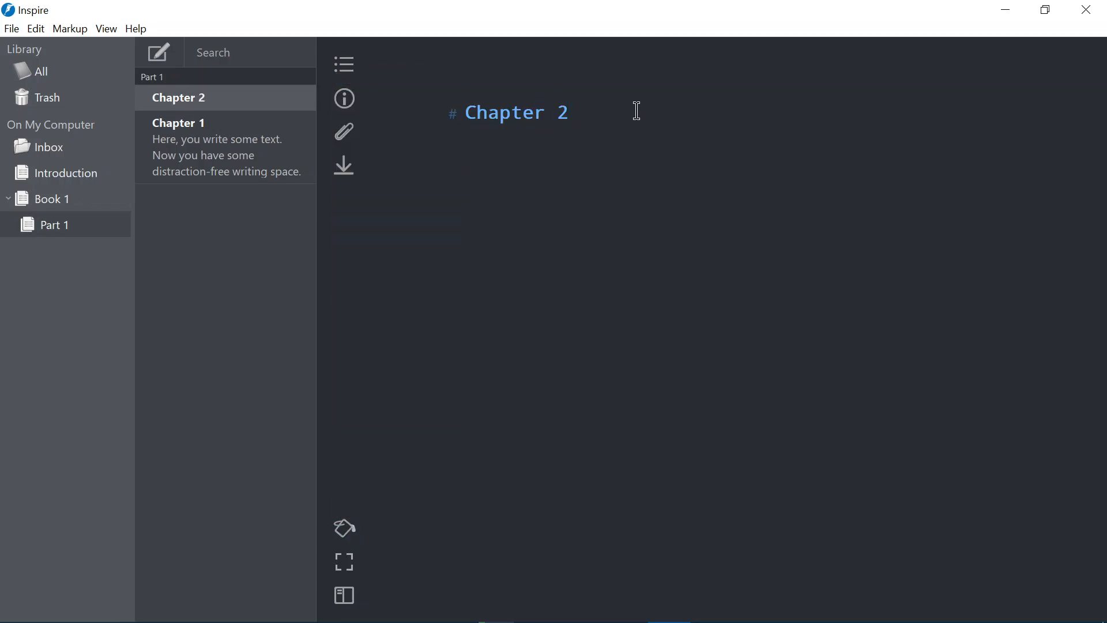
- Write "This is chapter 2." below the Chapter 2 heading
{"action": "key", "text": "Return"}
{"action": "key", "text": "Return"}
{"action": "type", "text": "This is Ch"}
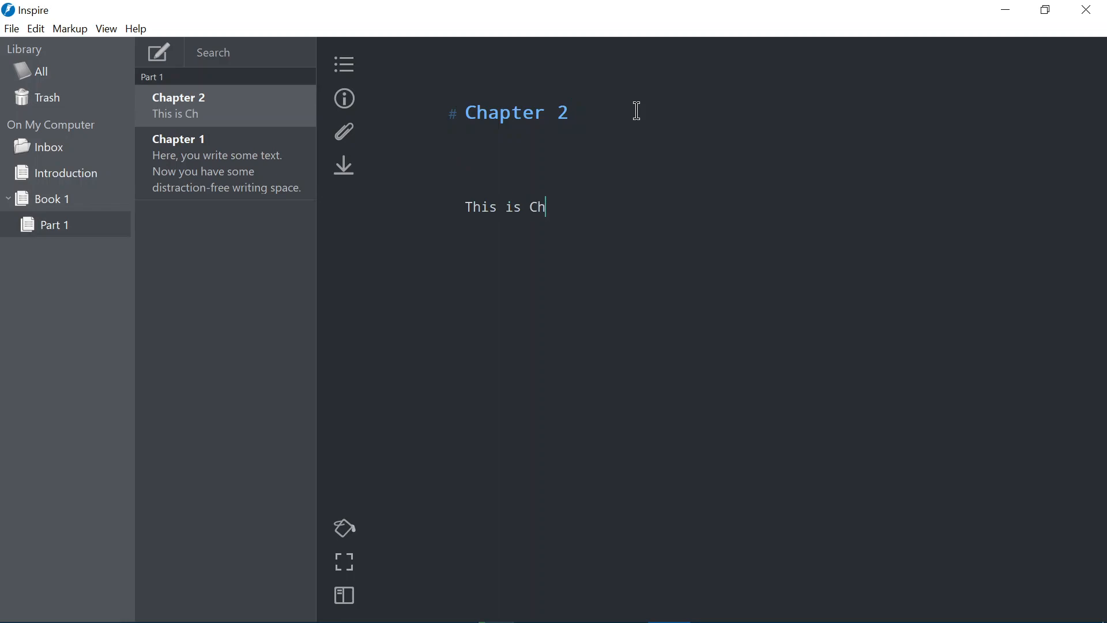
{"action": "key", "text": "BackSpace"}
{"action": "type", "text": "chapter 2."}
- Sort the sheets in the Part 1 group by title
{"action": "left_click", "coordinate": [179, 173]}
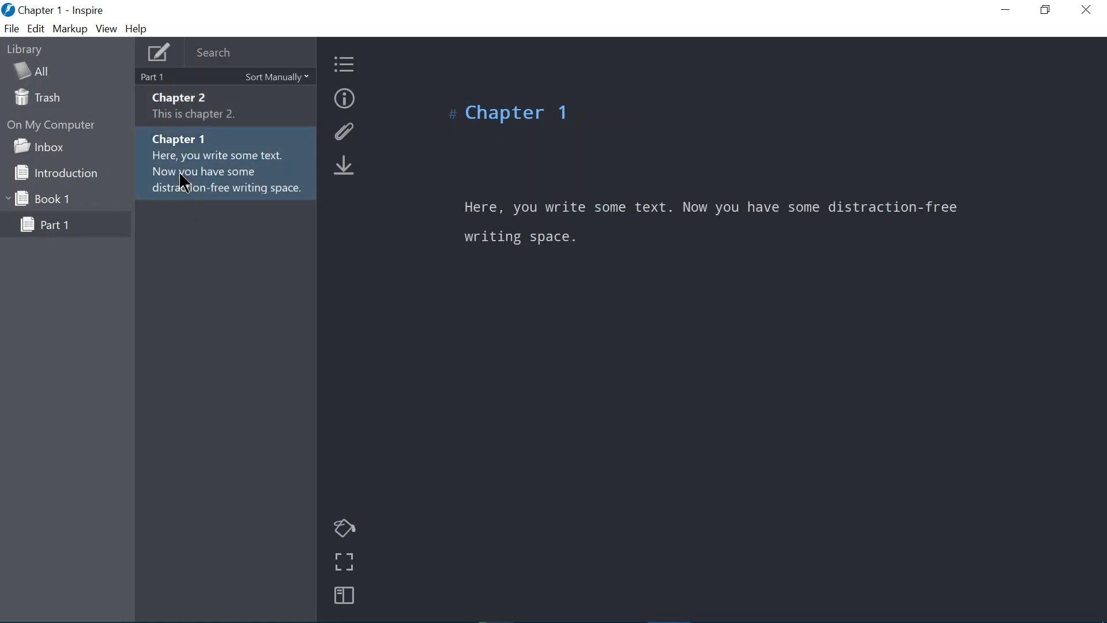
{"action": "left_click", "coordinate": [296, 82]}
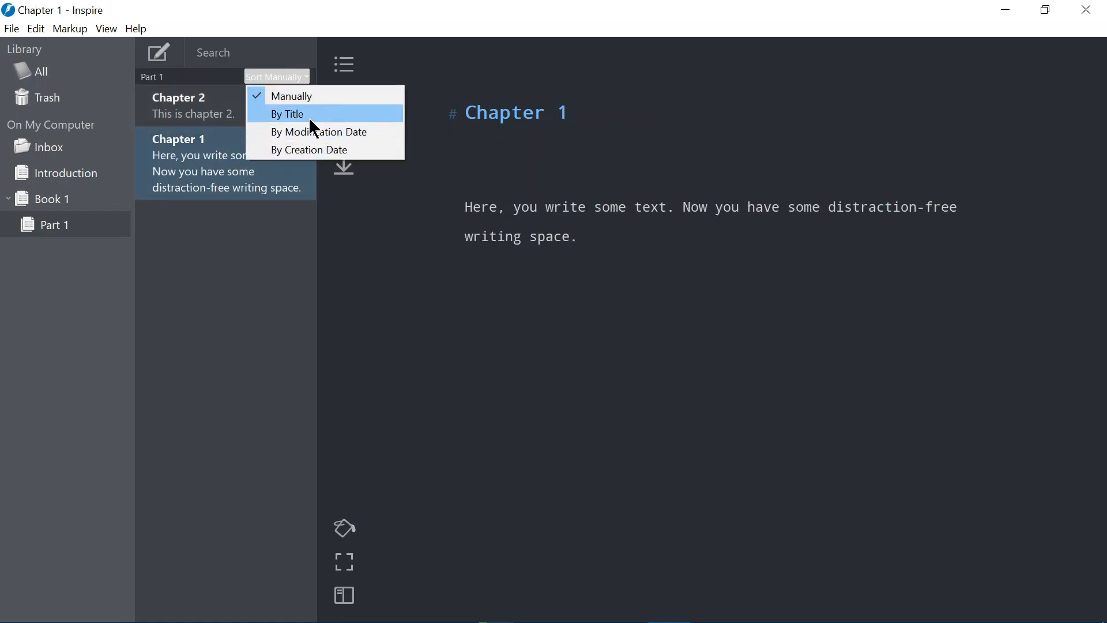
{"action": "left_click", "coordinate": [309, 115]}
{"action": "left_click", "coordinate": [215, 177]}
{"action": "left_click", "coordinate": [223, 128]}
- Add two more sheets to Part 1, one reading "Chapter 3" and one reading "Chapter 4" with "(...)" below it
{"action": "left_click", "coordinate": [159, 53]}
{"action": "type", "text": "Chapter 2"}
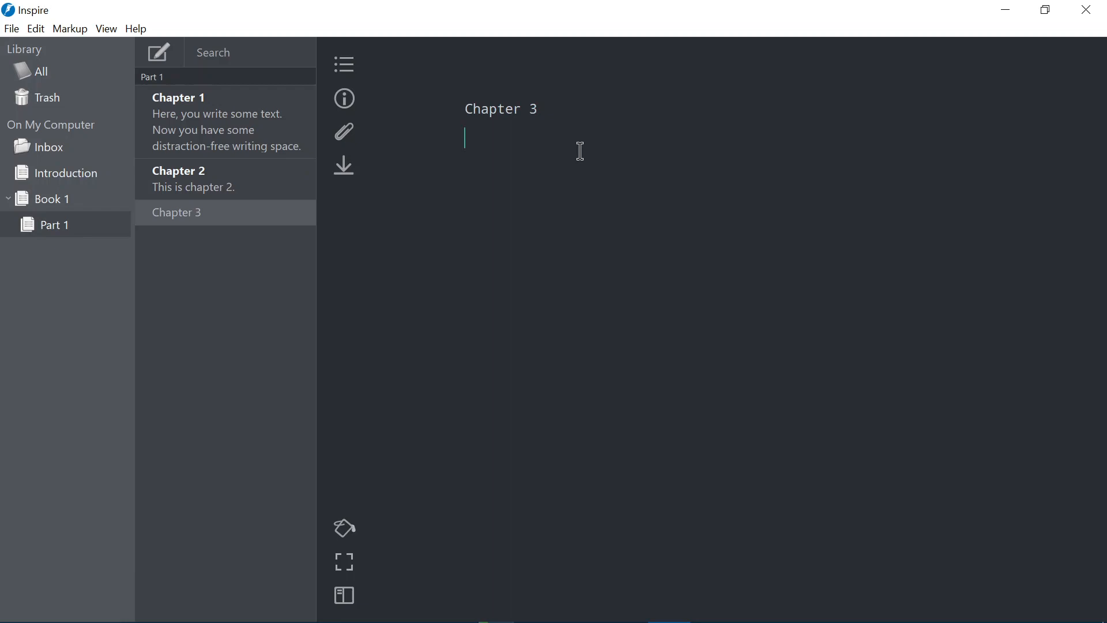
{"action": "left_click", "coordinate": [159, 53]}
{"action": "type", "text": "Cha"}
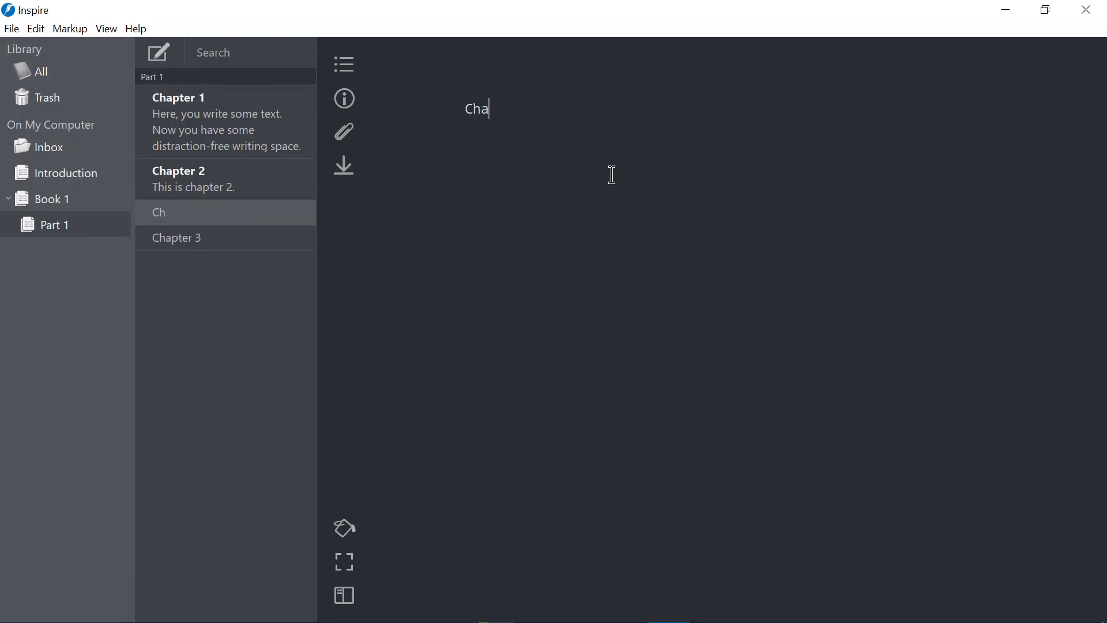
{"action": "type", "text": "pter 4"}
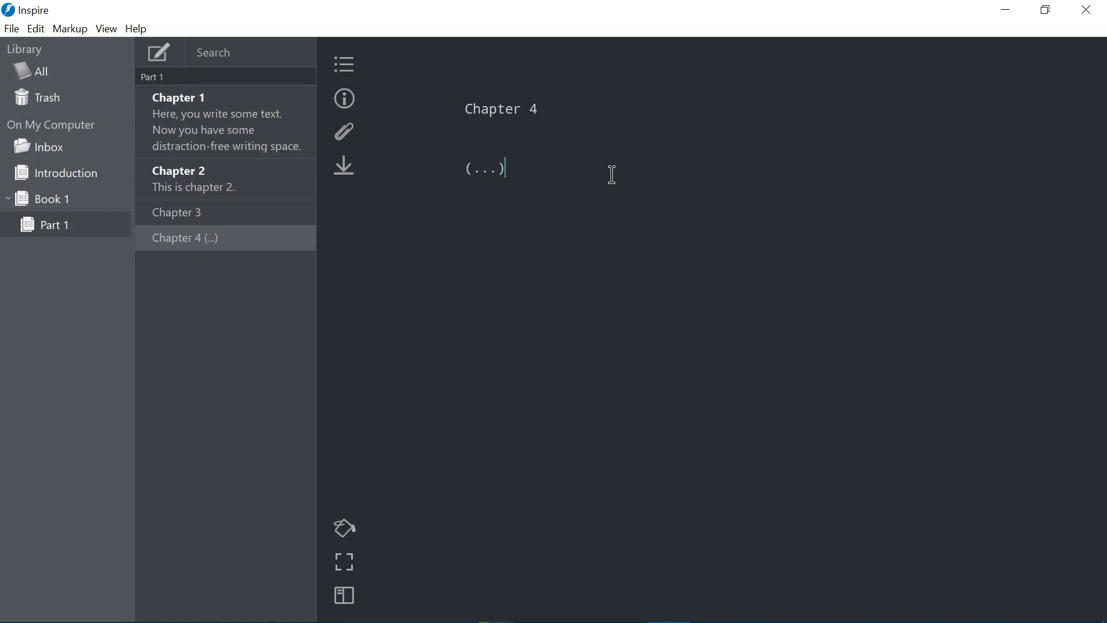
- Open the Chapter 1 sheet, view it in full screen mode and return to the normal window
{"action": "left_click", "coordinate": [196, 105]}
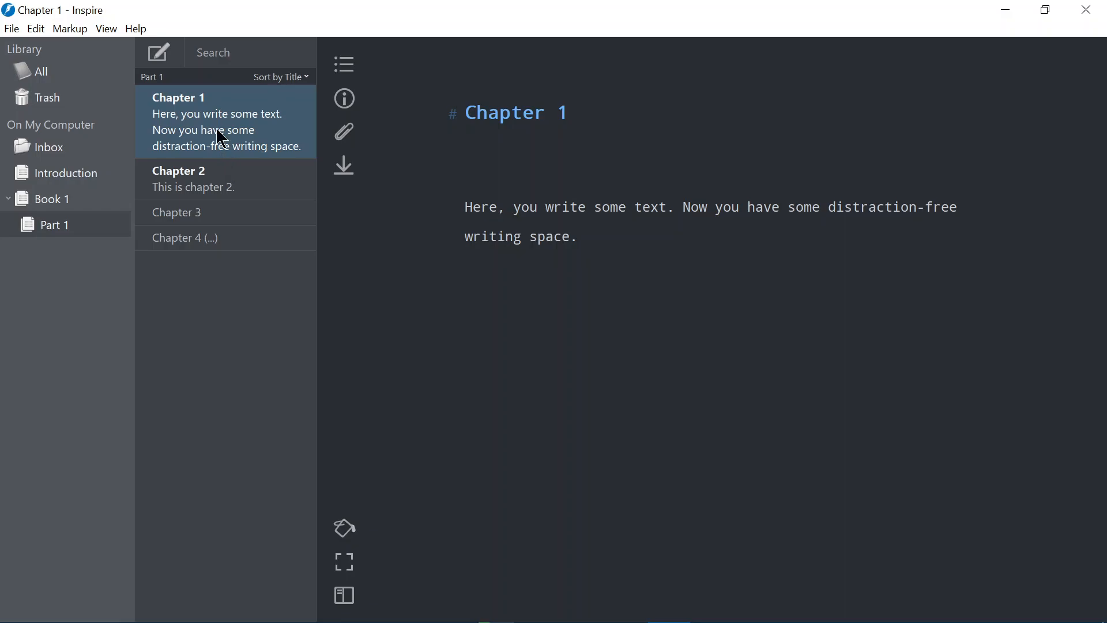
{"action": "left_click", "coordinate": [348, 569]}
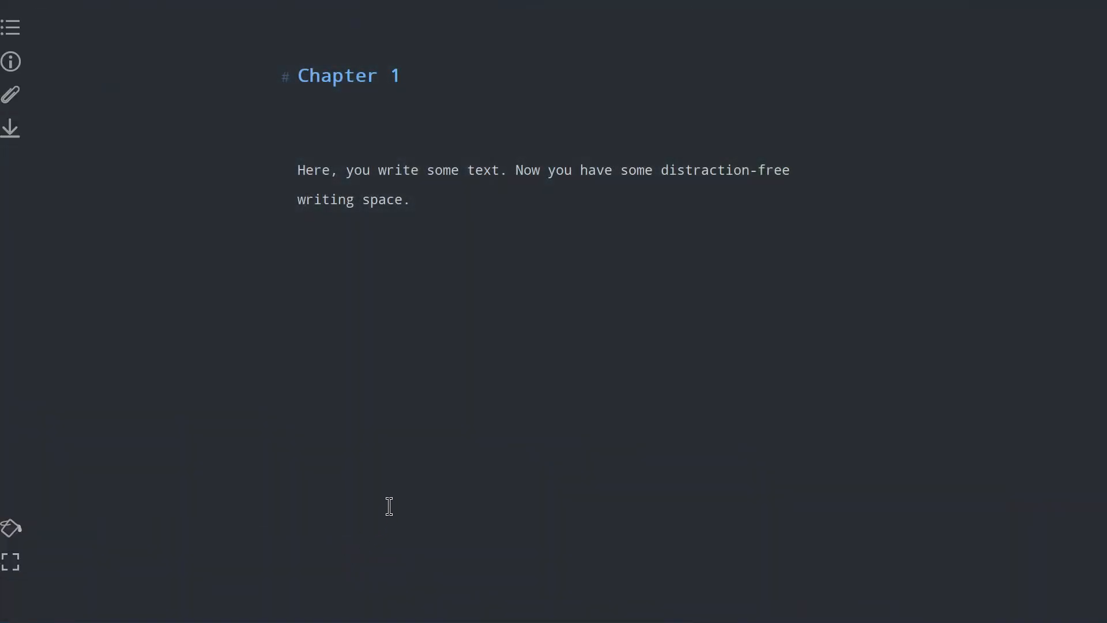
{"action": "left_click", "coordinate": [15, 557]}
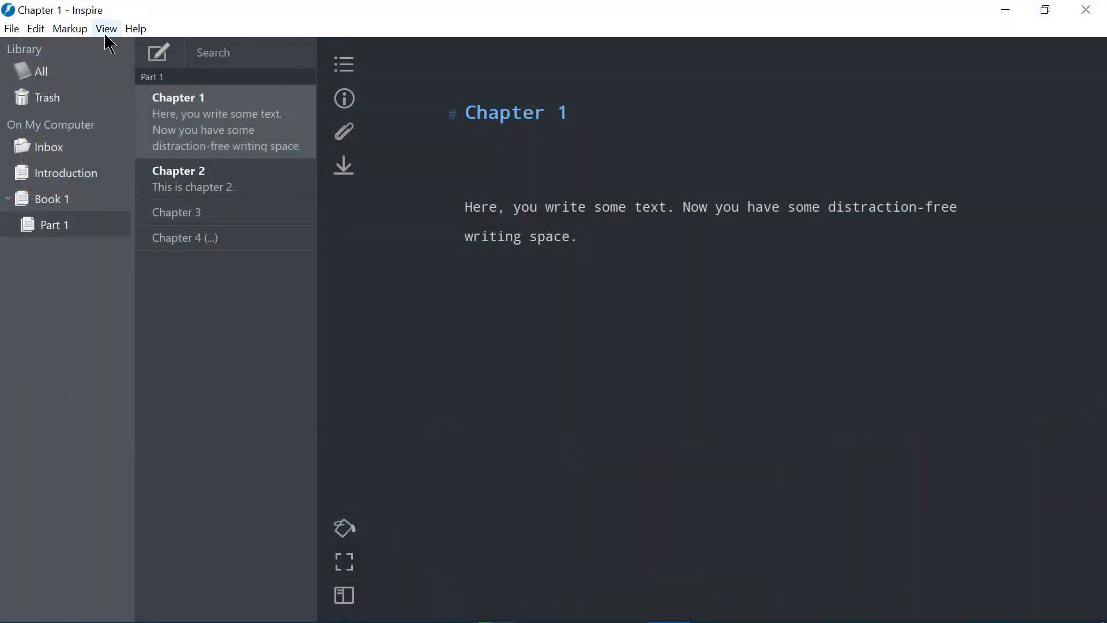
- Turn off dark mode
{"action": "left_click", "coordinate": [106, 30]}
{"action": "left_click", "coordinate": [153, 168]}
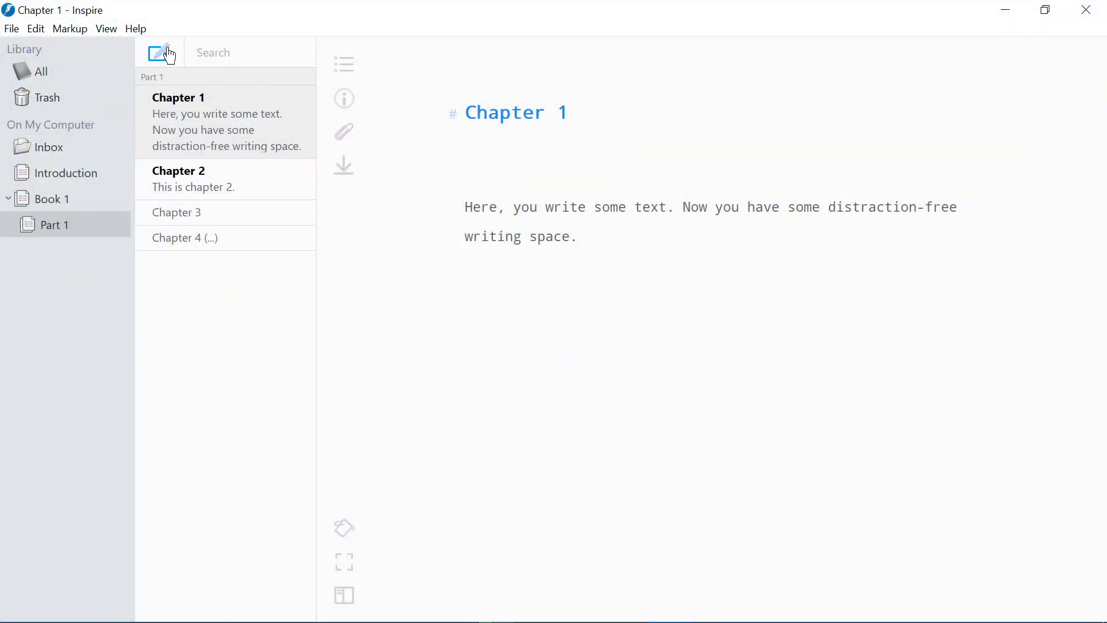
- Increase the editor's zoom by several levels to enlarge the Chapter 1 text
{"action": "left_click", "coordinate": [115, 28]}
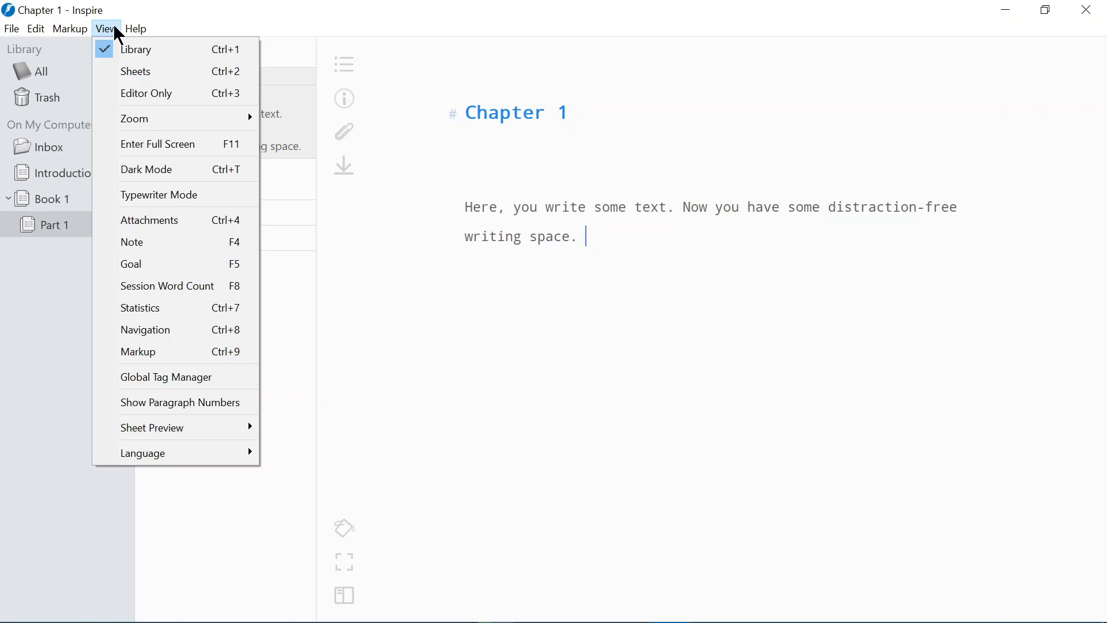
{"action": "mouse_move", "coordinate": [172, 118]}
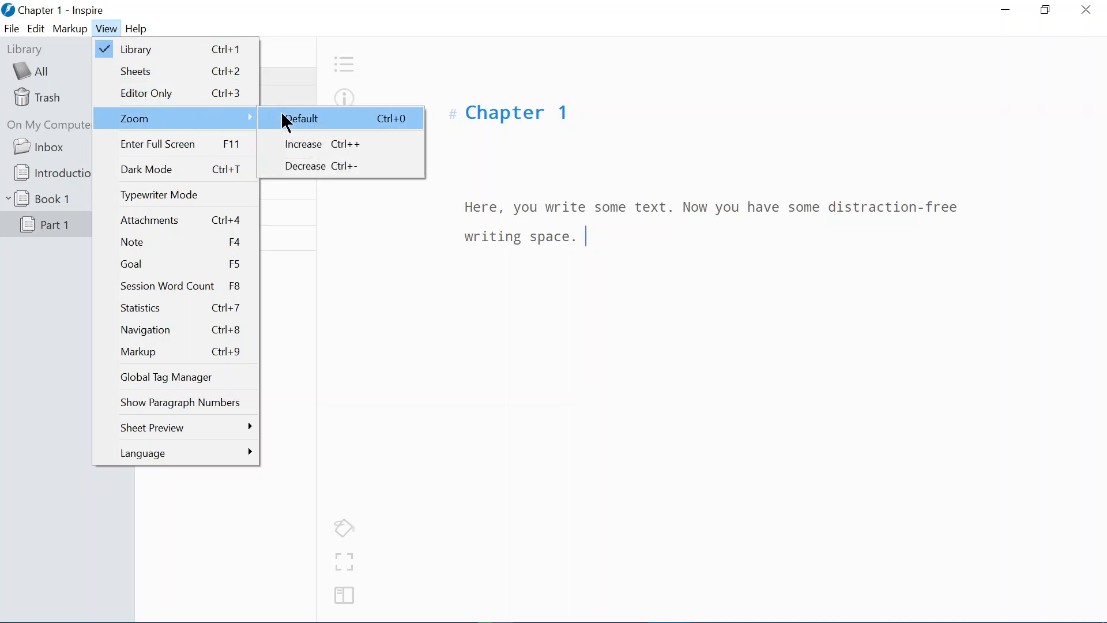
{"action": "left_click", "coordinate": [305, 149]}
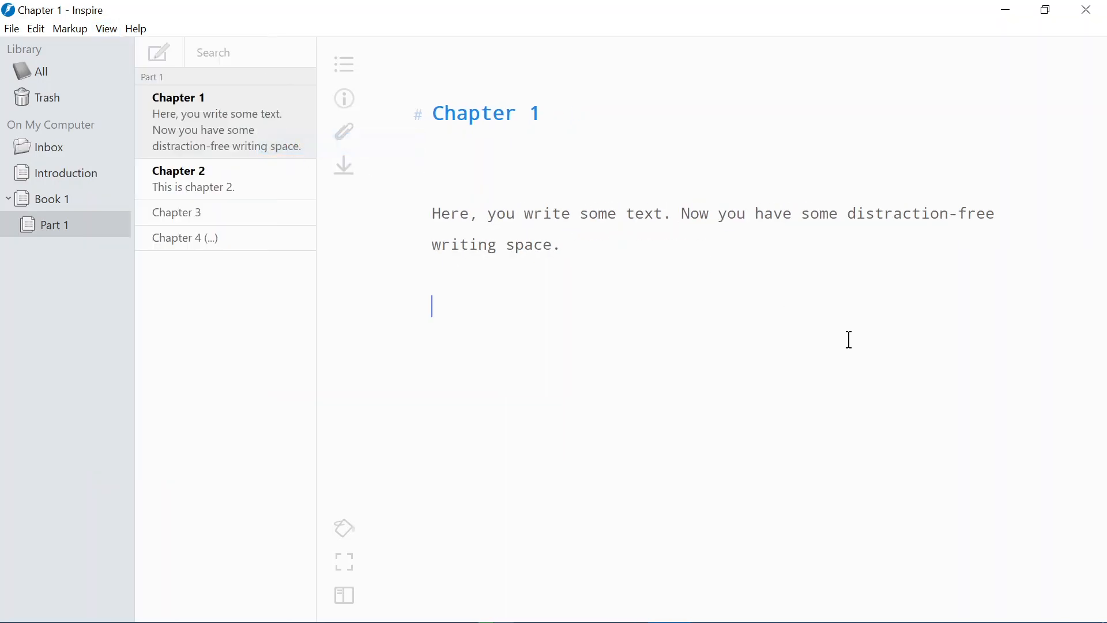
{"action": "key", "text": "ctrl+plus"}
{"action": "key", "text": "ctrl+plus"}
{"action": "key", "text": "ctrl+plus"}
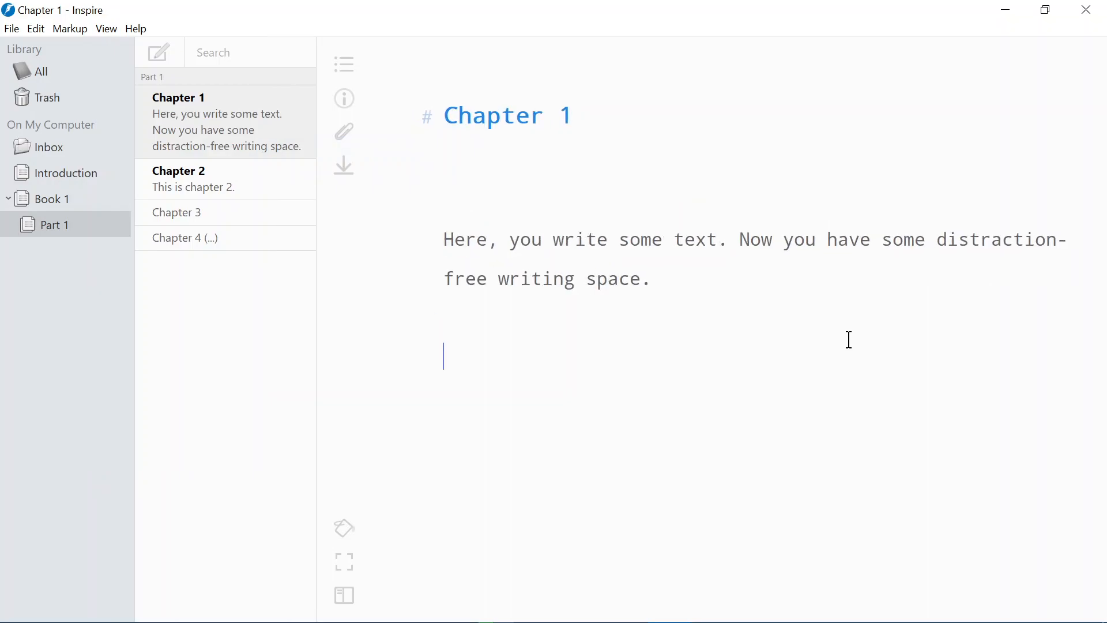
- Decrease the editor's zoom by several levels and restore it to the default
{"action": "key", "text": "ctrl+minus"}
{"action": "key", "text": "ctrl+minus"}
{"action": "key", "text": "ctrl+minus"}
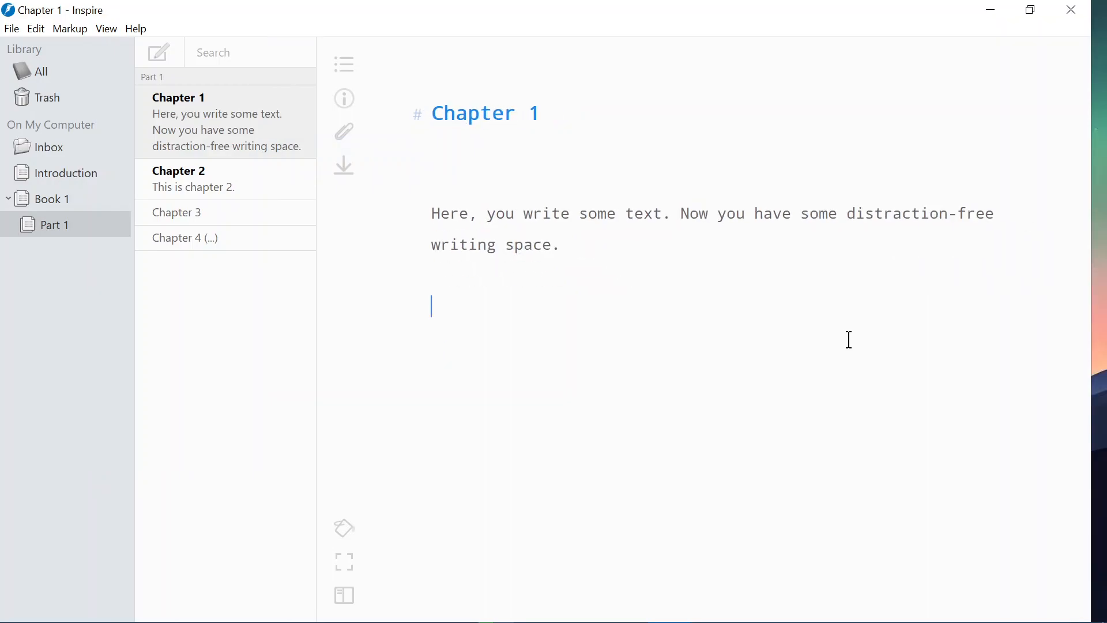
{"action": "key", "text": "ctrl+minus"}
{"action": "key", "text": "ctrl+minus"}
{"action": "key", "text": "ctrl+minus"}
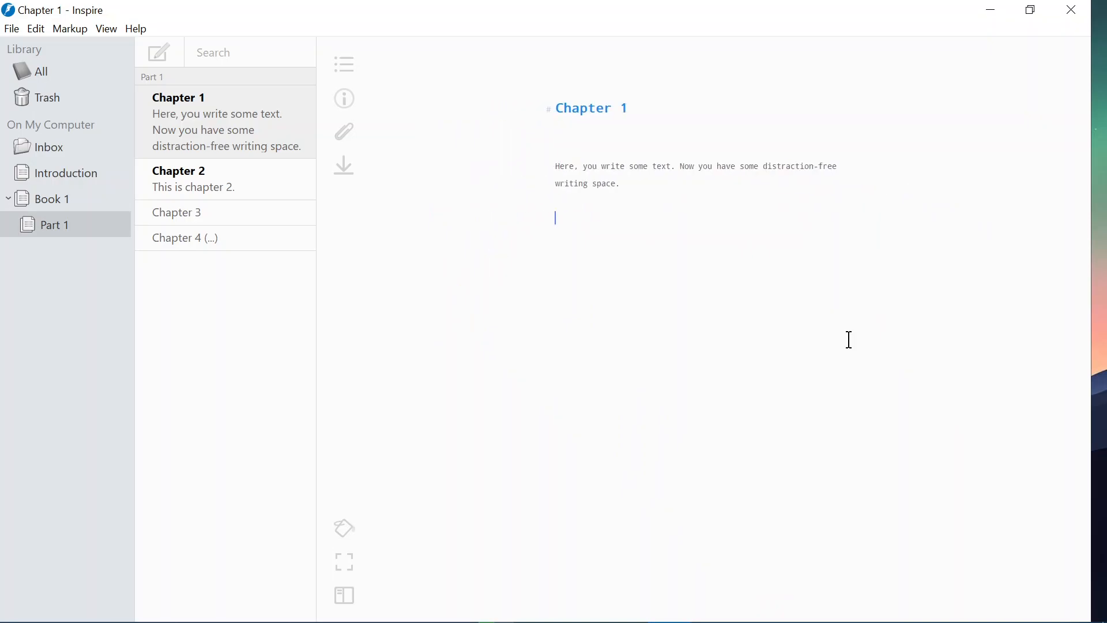
{"action": "left_click", "coordinate": [107, 29]}
{"action": "mouse_move", "coordinate": [165, 113]}
{"action": "left_click", "coordinate": [302, 121]}
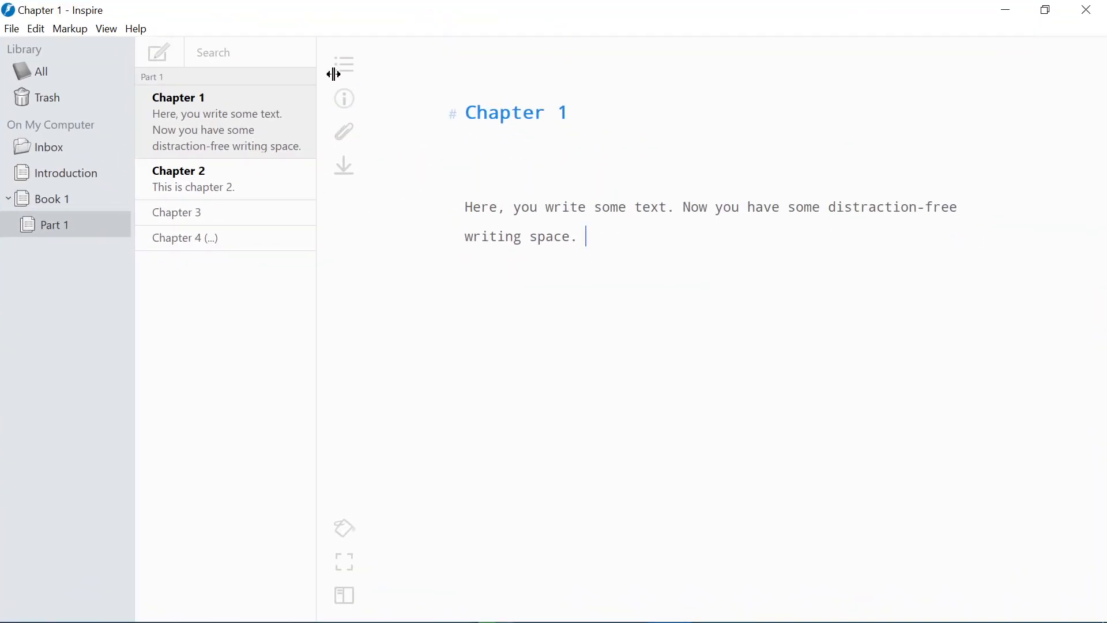
- Jump to the Chapter 1 heading through the heading list, and add "Scene 2" below the chapter's text as a level 2 heading
{"action": "left_click", "coordinate": [350, 69]}
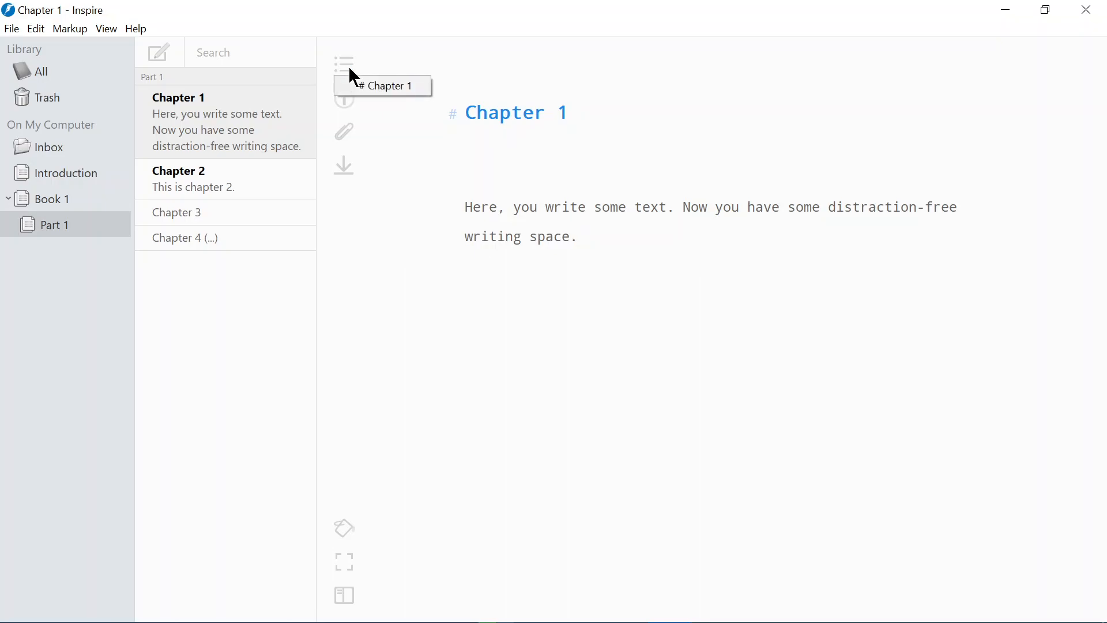
{"action": "left_click", "coordinate": [399, 85]}
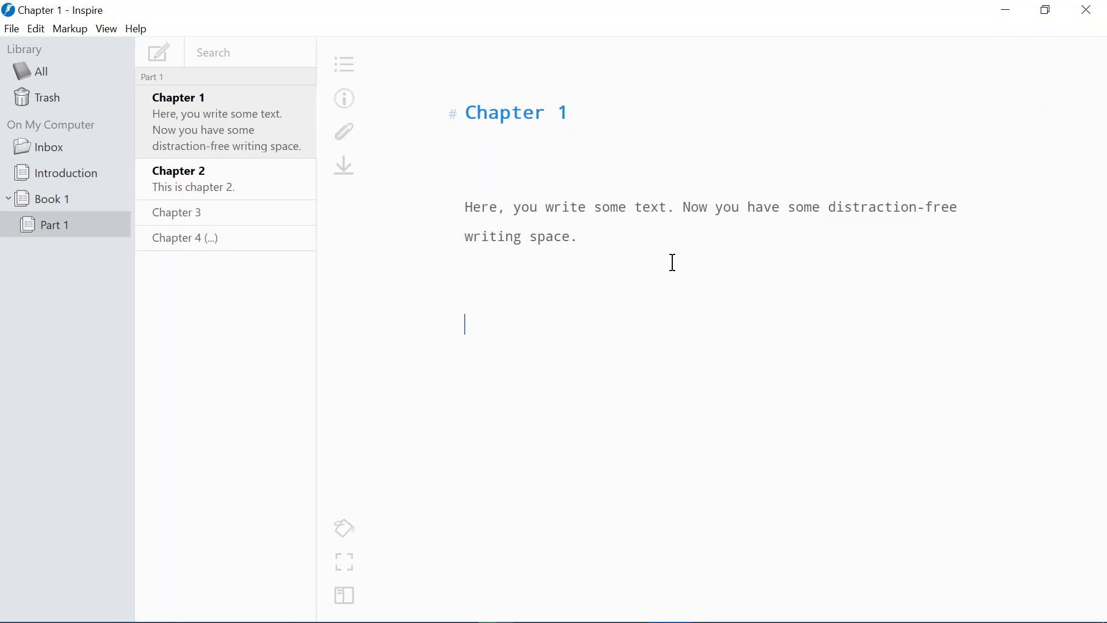
{"action": "type", "text": "cen"}
{"action": "left_click_drag", "start_coordinate": [554, 358], "coordinate": [438, 358]}
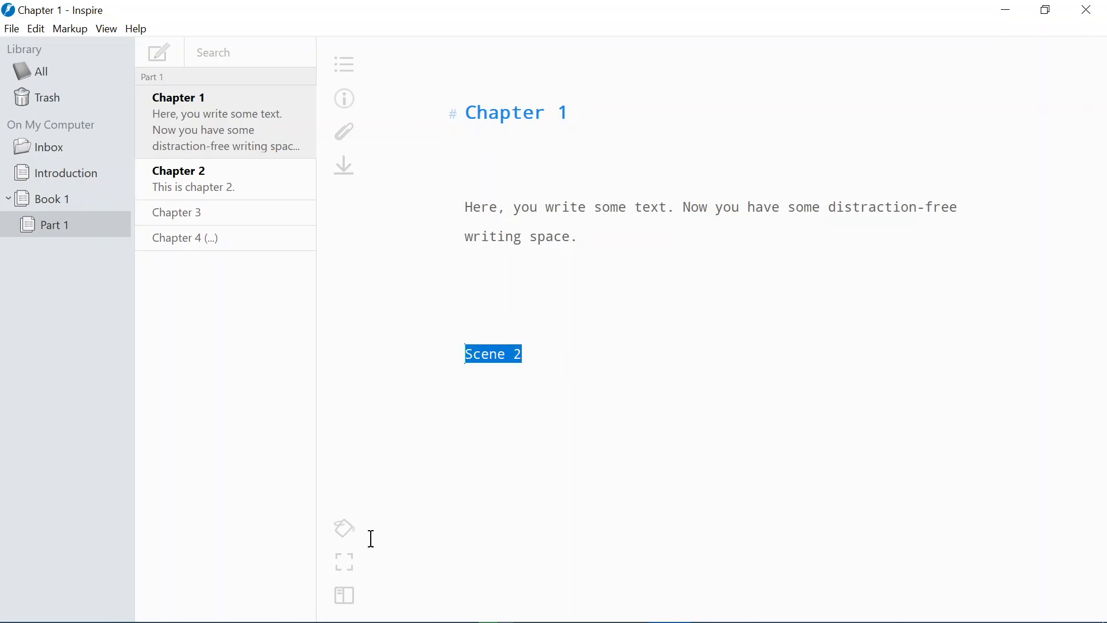
{"action": "left_click", "coordinate": [345, 528]}
{"action": "left_click", "coordinate": [430, 93]}
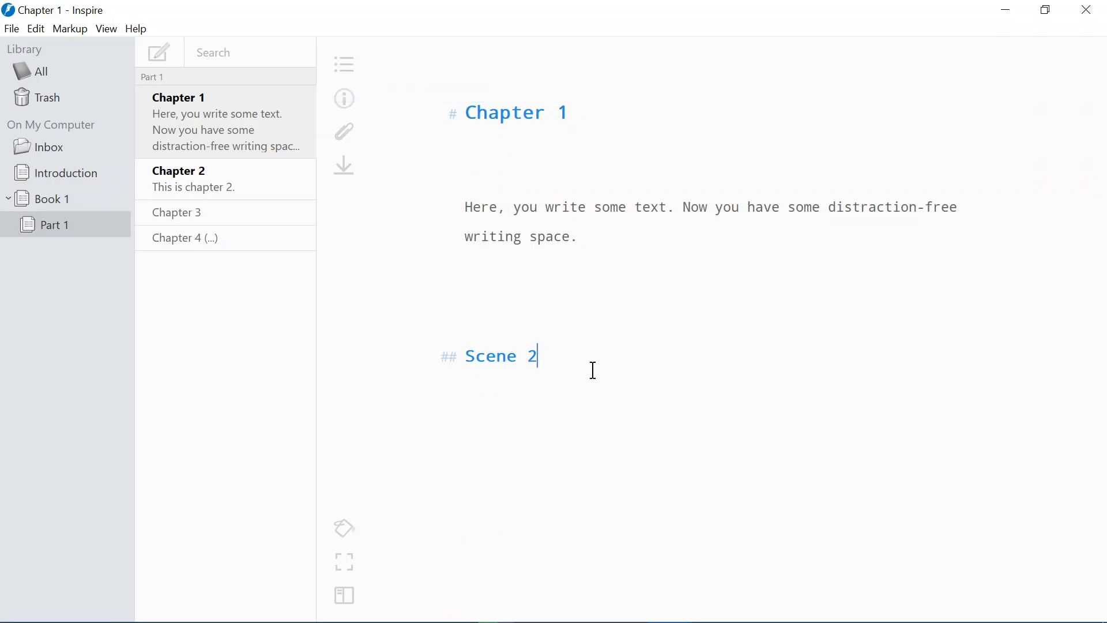
- Insert a long run of blank lines above the Scene 2 heading and write "this is scene 2." below that heading
{"action": "left_click", "coordinate": [344, 64]}
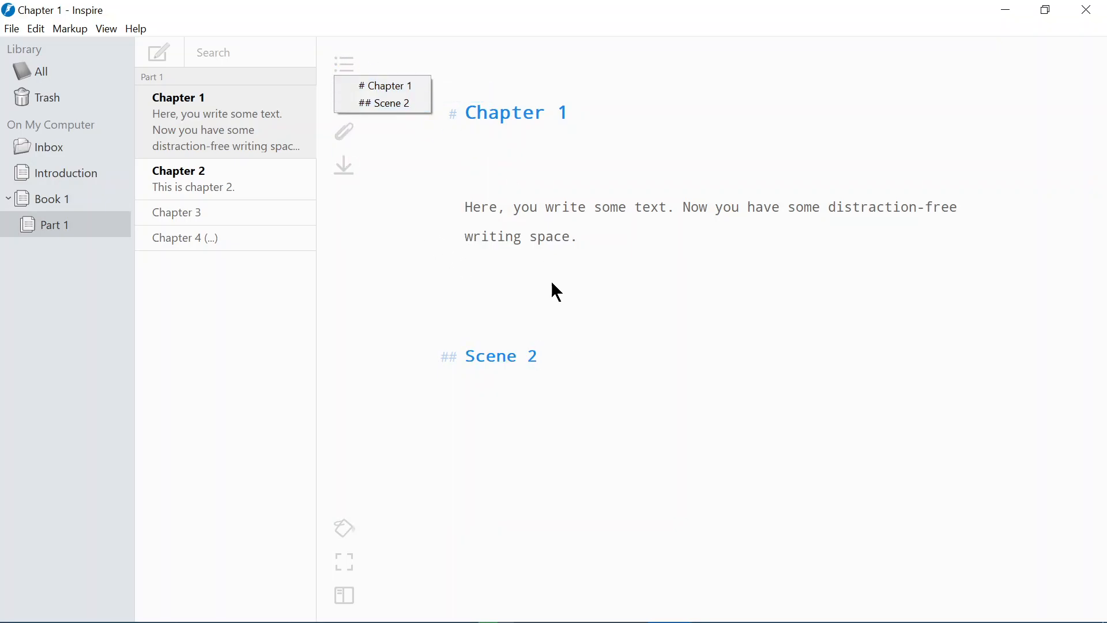
{"action": "left_click", "coordinate": [567, 319]}
{"action": "key", "text": "Return"}
{"action": "key", "text": "Return"}
{"action": "key", "text": "Return"}
{"action": "key", "text": "Return"}
{"action": "key", "text": "Return"}
{"action": "key", "text": "Return"}
{"action": "key", "text": "Return"}
{"action": "key", "text": "Return"}
{"action": "key", "text": "Return"}
{"action": "key", "text": "Return"}
{"action": "key", "text": "Return"}
{"action": "key", "text": "Return"}
{"action": "key", "text": "Return"}
{"action": "key", "text": "Return"}
{"action": "key", "text": "Return"}
{"action": "key", "text": "Return"}
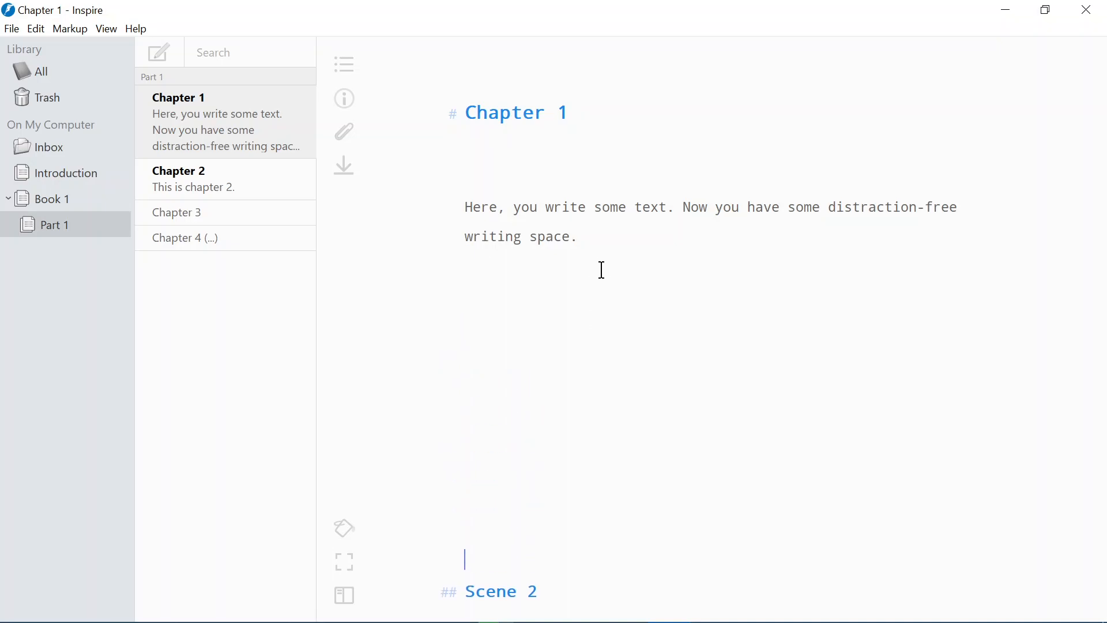
{"action": "scroll", "coordinate": [887, 391], "scroll_direction": "down", "scroll_amount": 2}
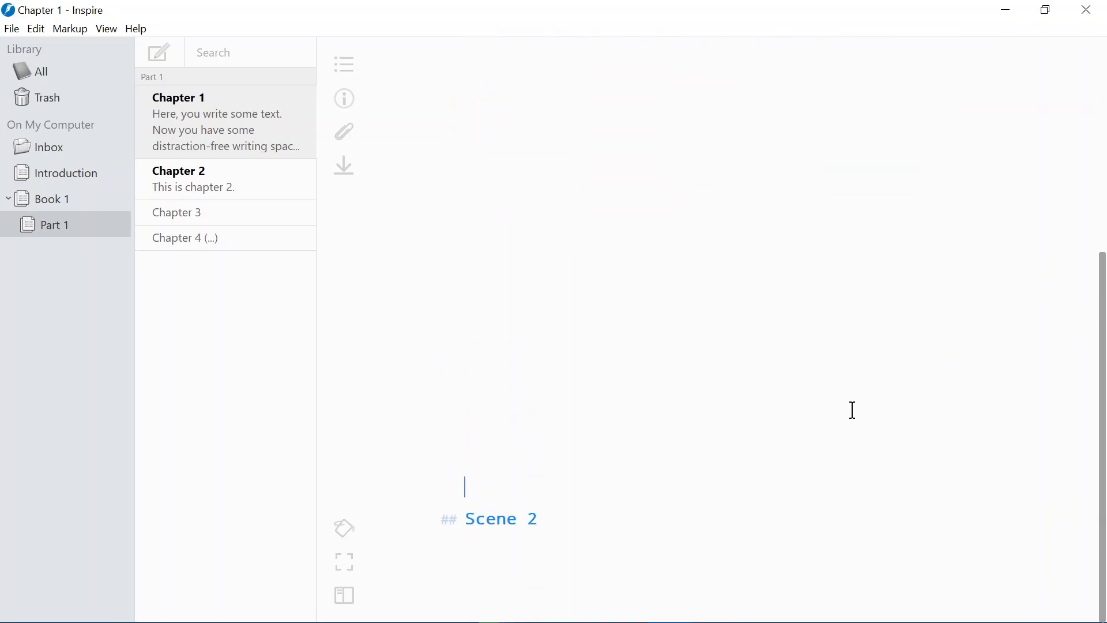
{"action": "type", "text": "this is scene 2."}
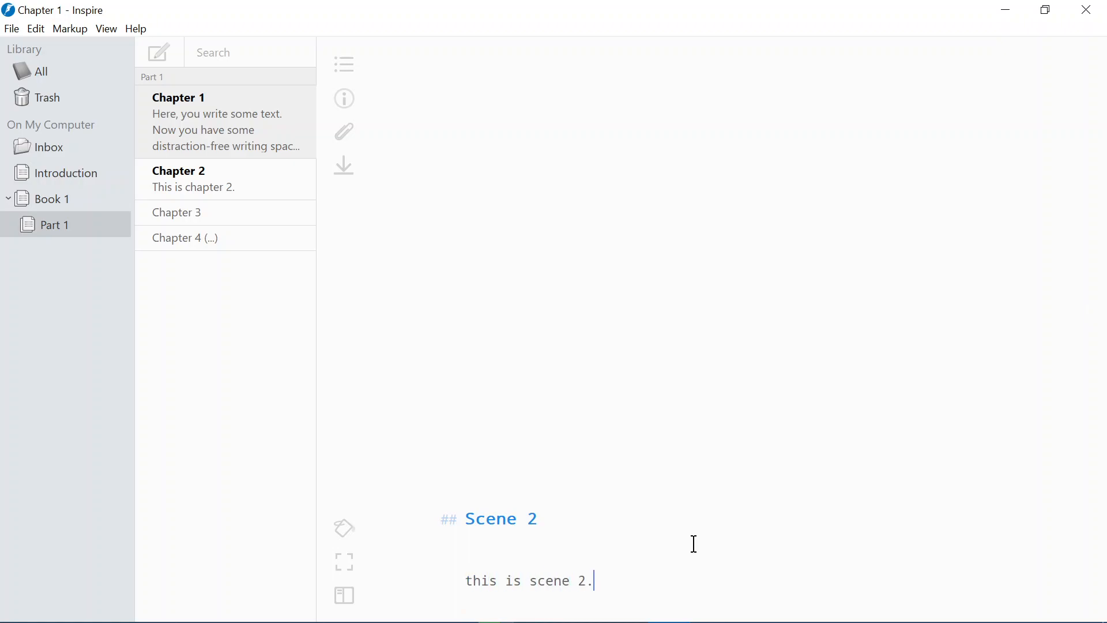
- Navigate to the Chapter 1 heading and on to the Scene 2 heading using the sheet's heading list
{"action": "left_click_drag", "start_coordinate": [1103, 548], "coordinate": [1103, 392]}
{"action": "mouse_move", "coordinate": [344, 65]}
{"action": "left_click", "coordinate": [378, 85]}
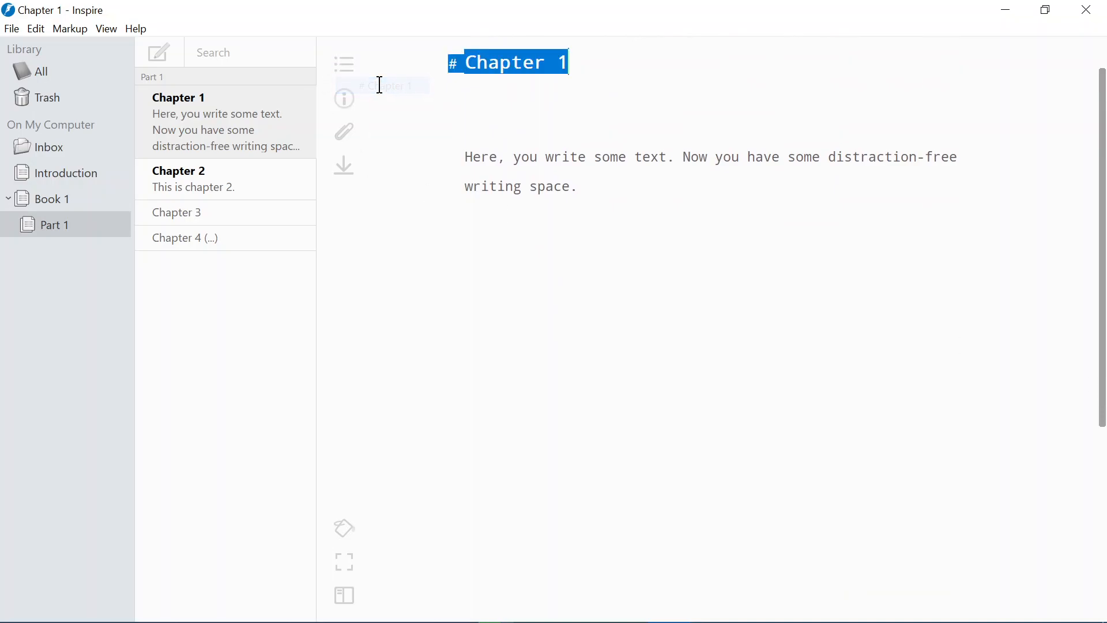
{"action": "left_click", "coordinate": [378, 102]}
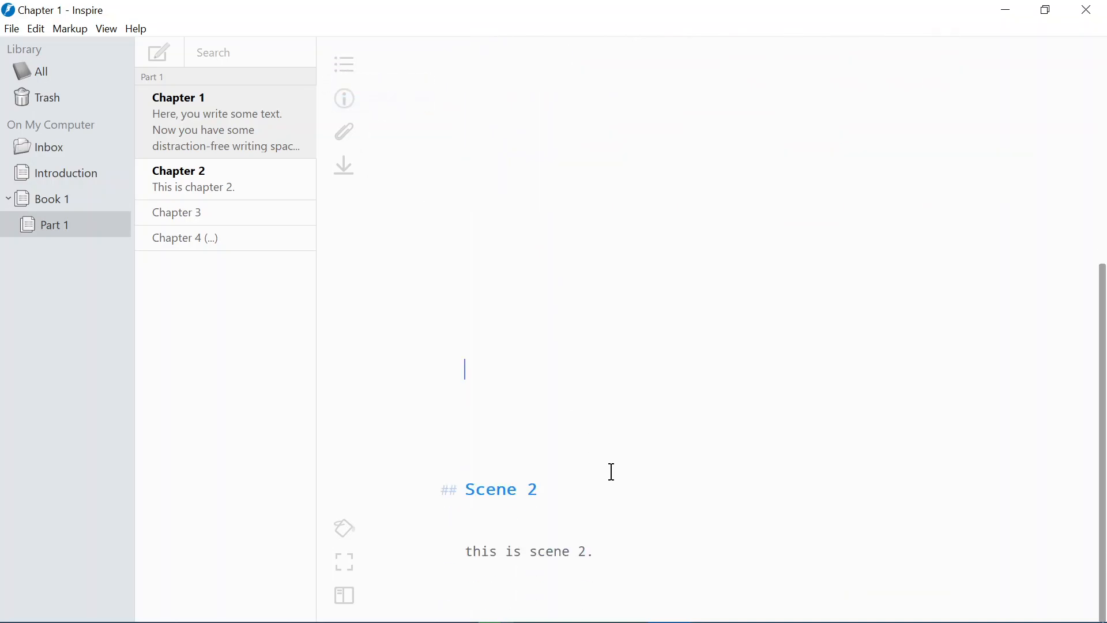
- View the Chapter 1 sheet's character, word and page statistics and close them
{"action": "left_click", "coordinate": [347, 103]}
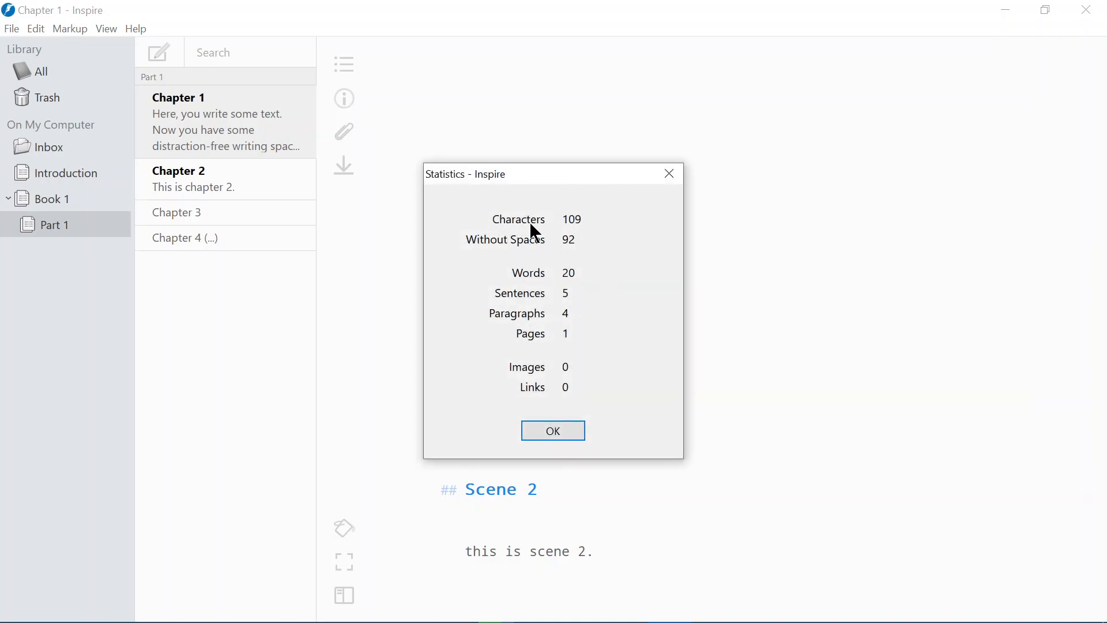
{"action": "left_click", "coordinate": [562, 431]}
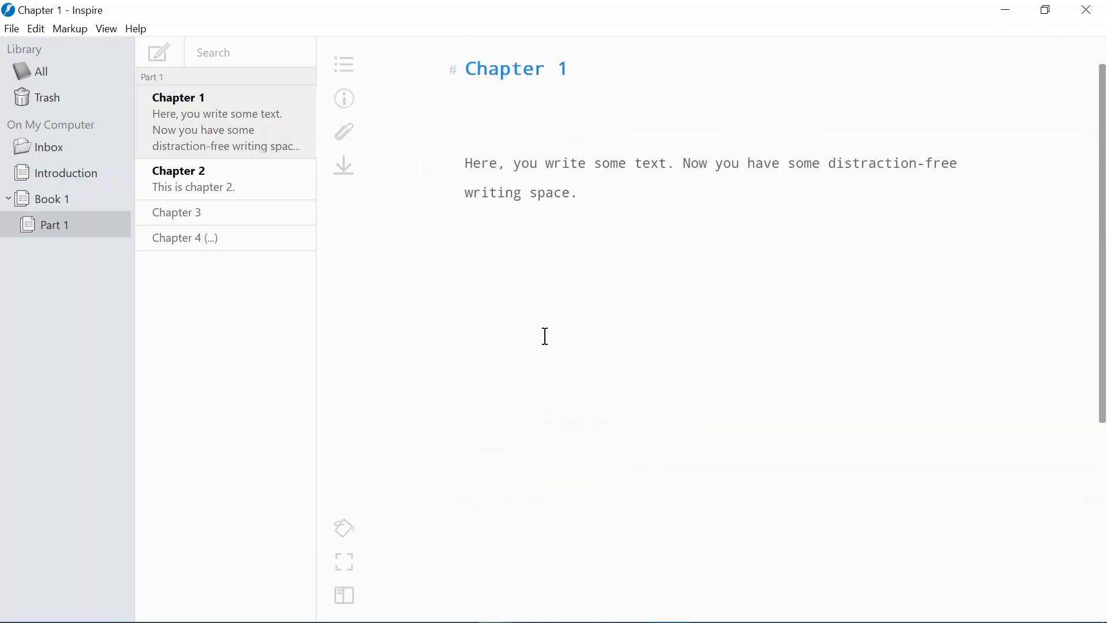
- Attach a new "To DO" tag to the Chapter 1 sheet, coloured dark magenta (red 128, green 0, blue 64)
{"action": "left_click", "coordinate": [349, 144]}
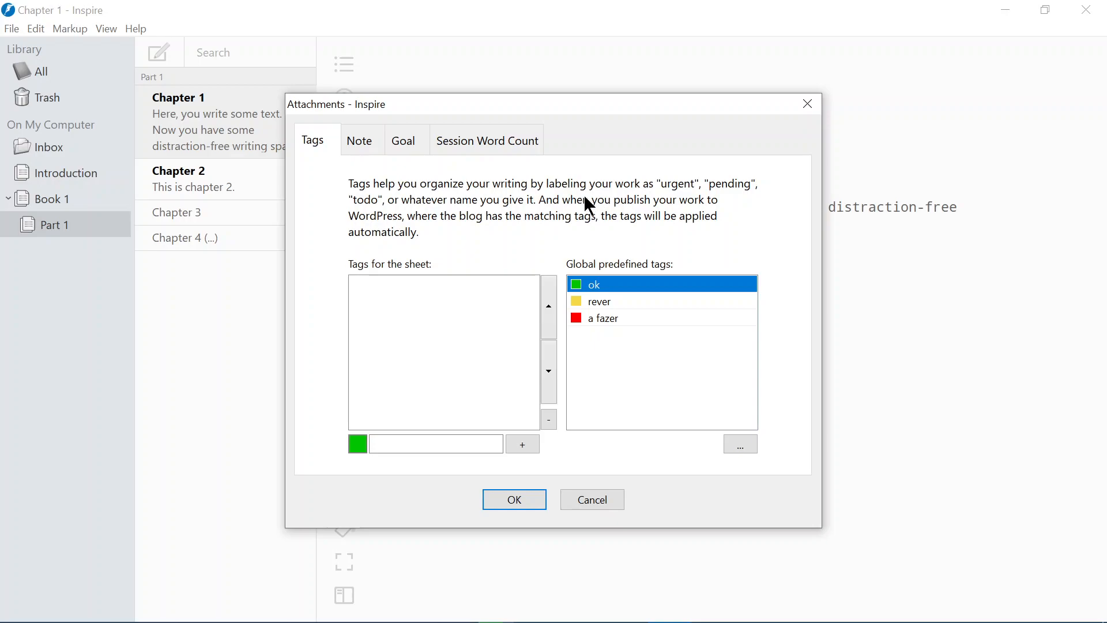
{"action": "left_click", "coordinate": [465, 442]}
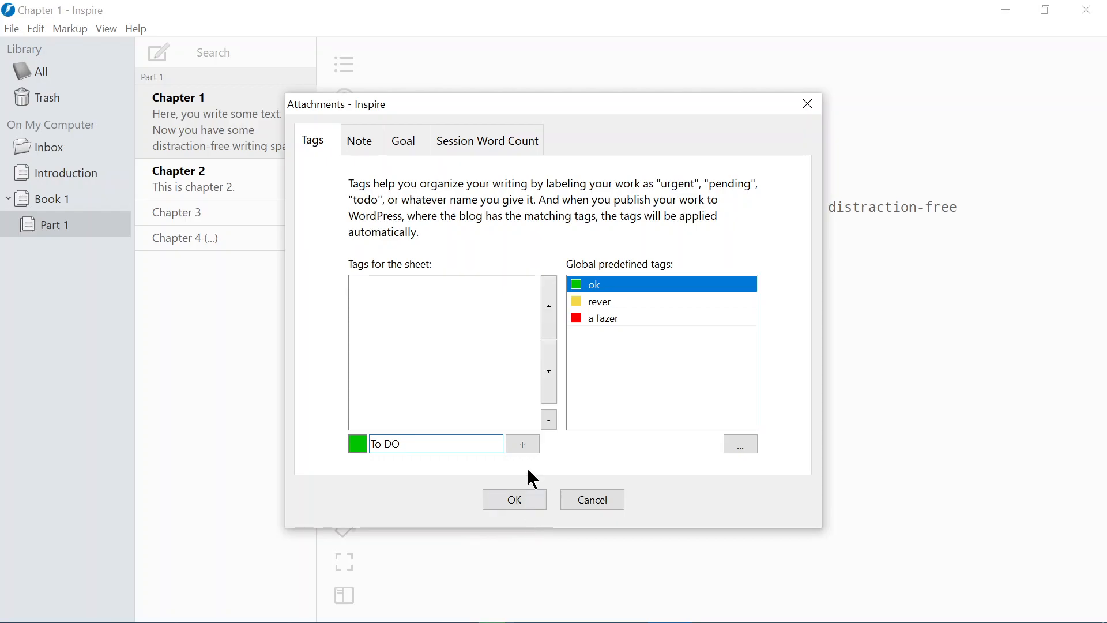
{"action": "left_click", "coordinate": [522, 449]}
{"action": "left_click", "coordinate": [358, 444]}
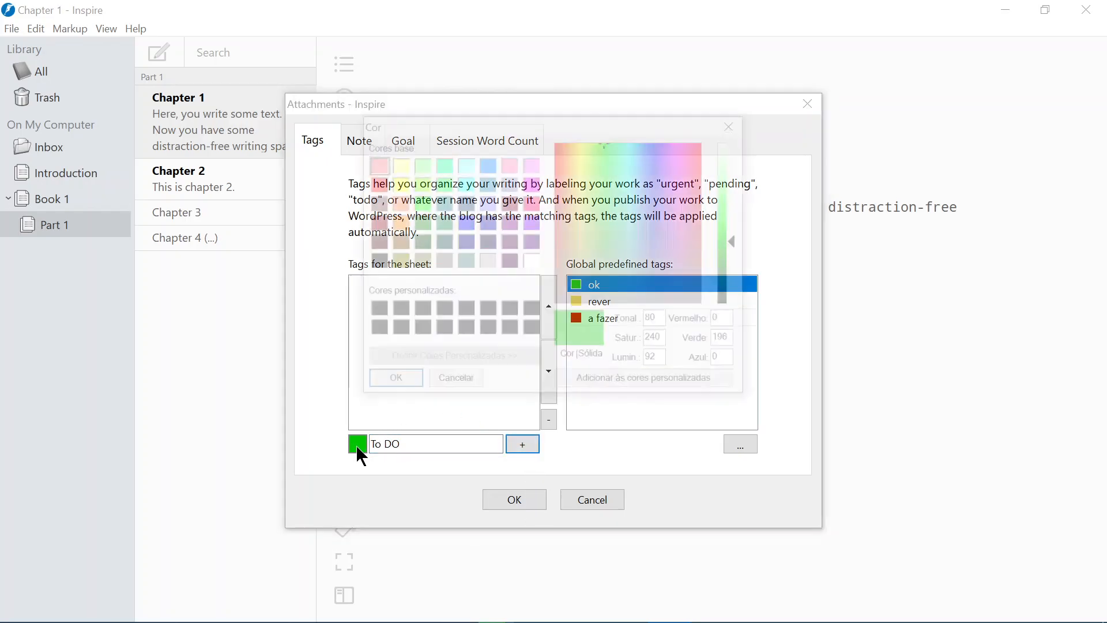
{"action": "left_click", "coordinate": [508, 202]}
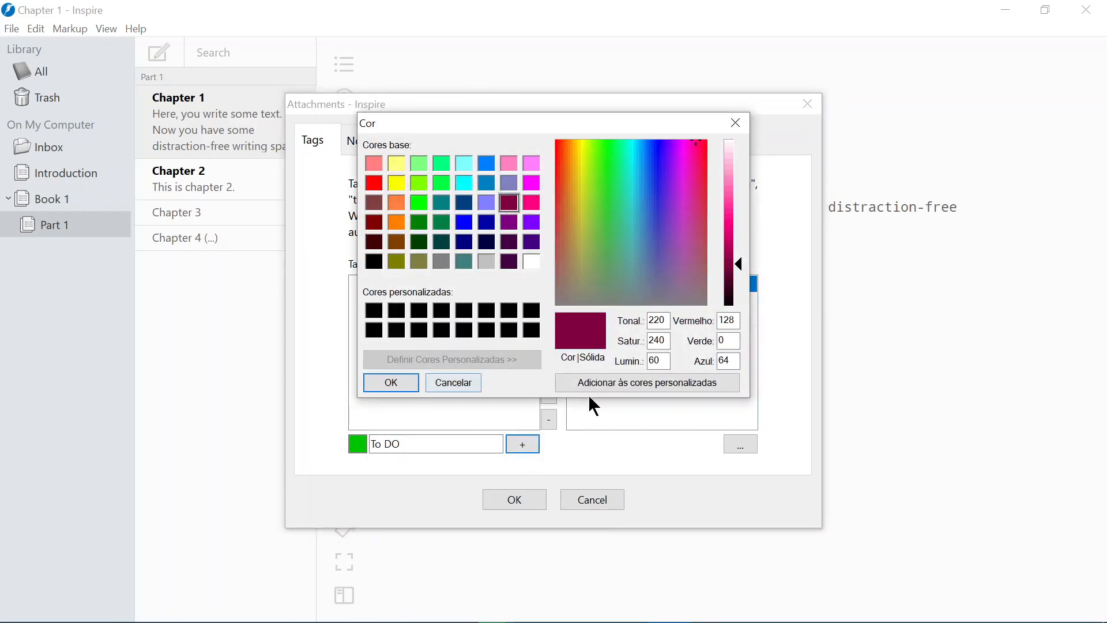
{"action": "left_click", "coordinate": [406, 382]}
{"action": "left_click", "coordinate": [522, 449]}
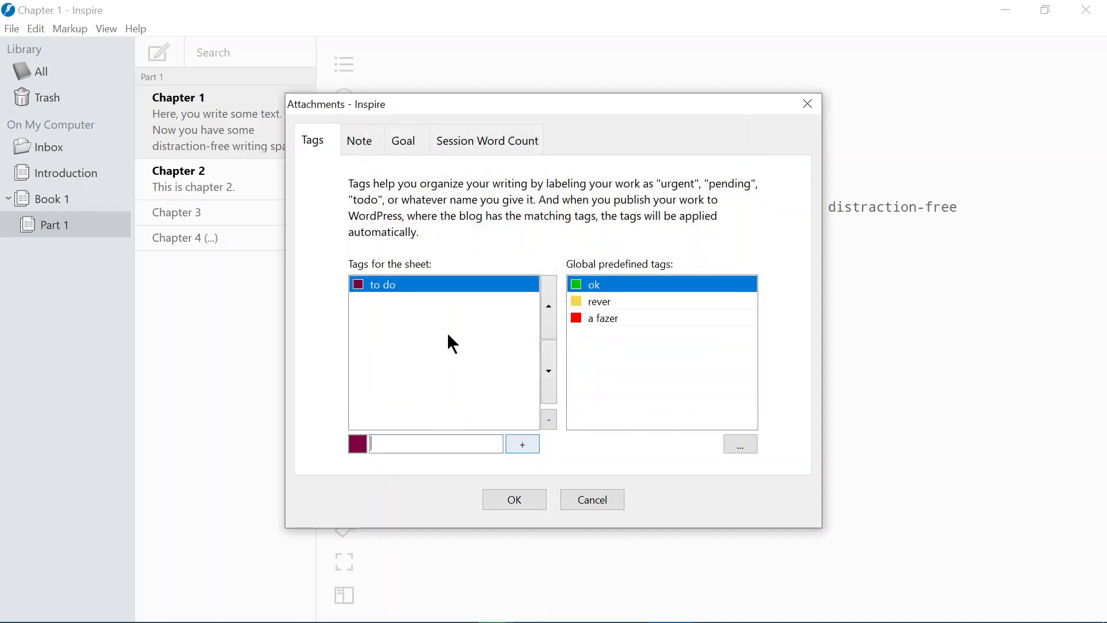
{"action": "left_click", "coordinate": [521, 504]}
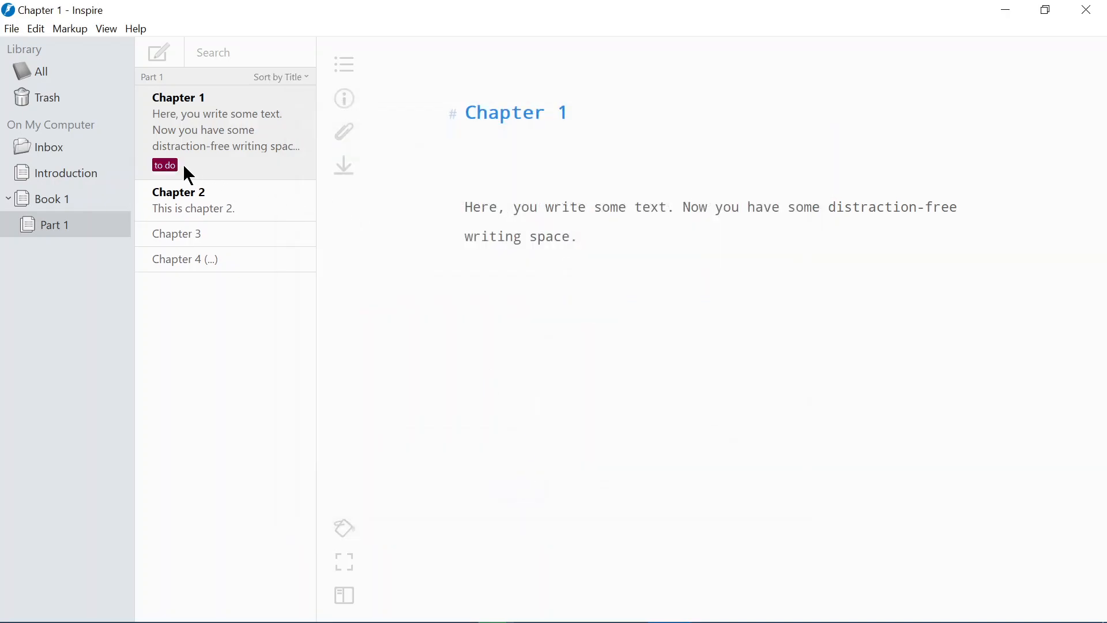
- Check the tags attached to the Chapter 1 sheet and attach the predefined "ok" tag to the Chapter 2 sheet
{"action": "left_click", "coordinate": [344, 137]}
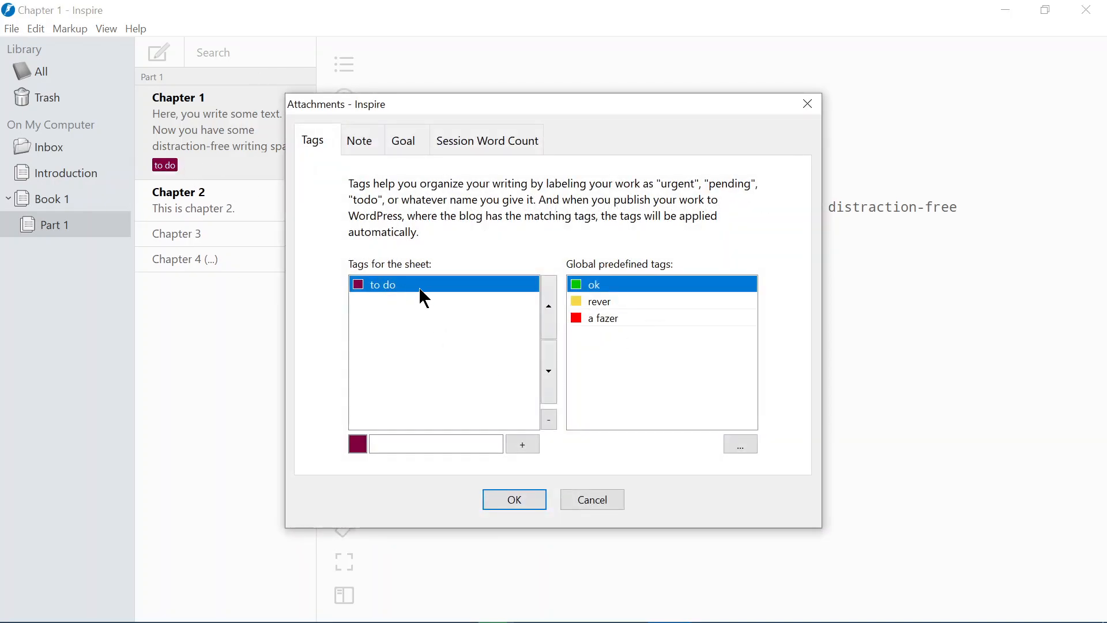
{"action": "left_click", "coordinate": [518, 500]}
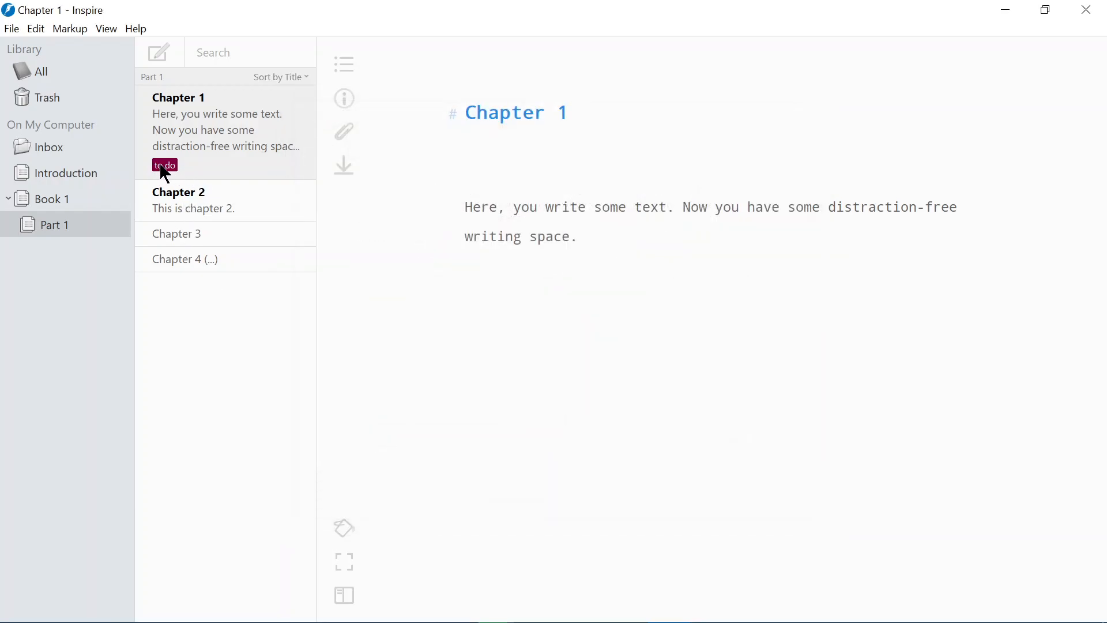
{"action": "left_click", "coordinate": [197, 203]}
{"action": "right_click", "coordinate": [202, 203]}
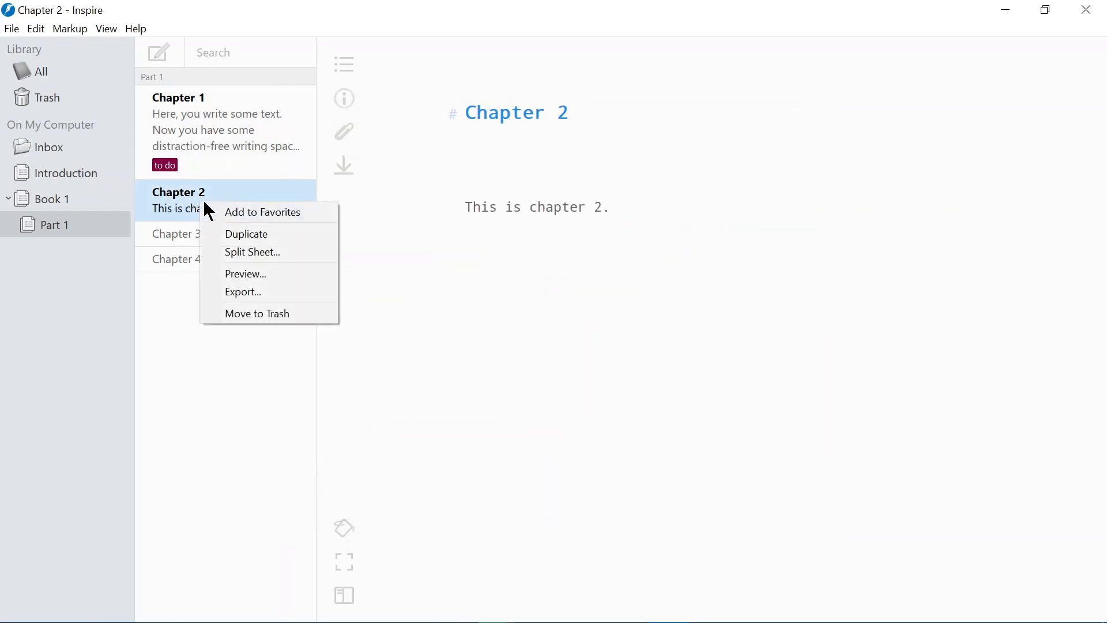
{"action": "left_click", "coordinate": [345, 133]}
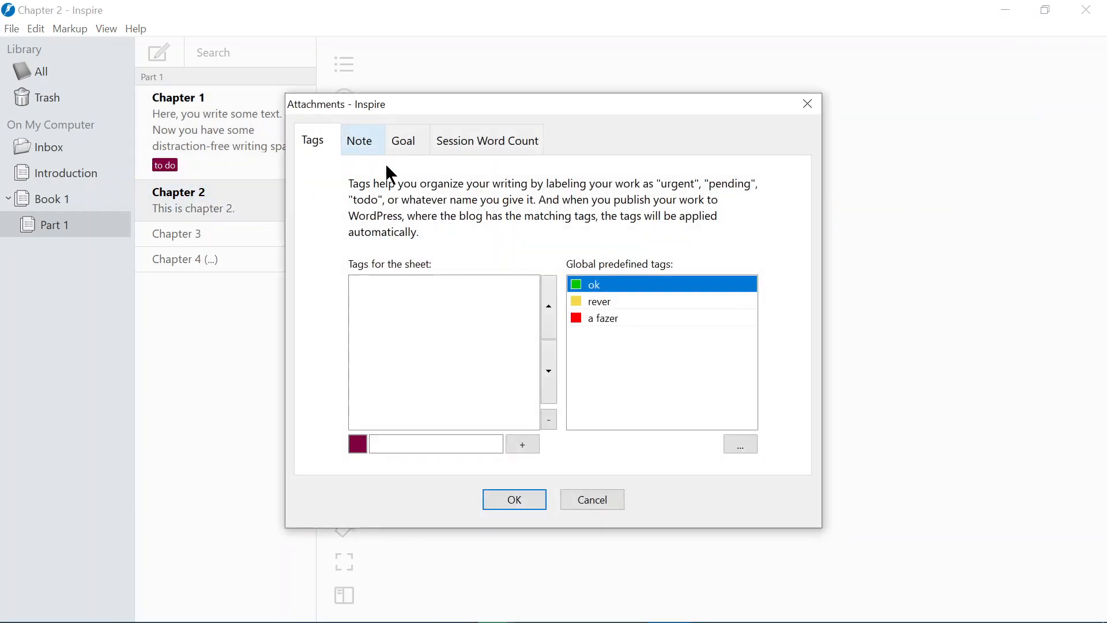
{"action": "double_click", "coordinate": [600, 283]}
{"action": "left_click", "coordinate": [542, 497]}
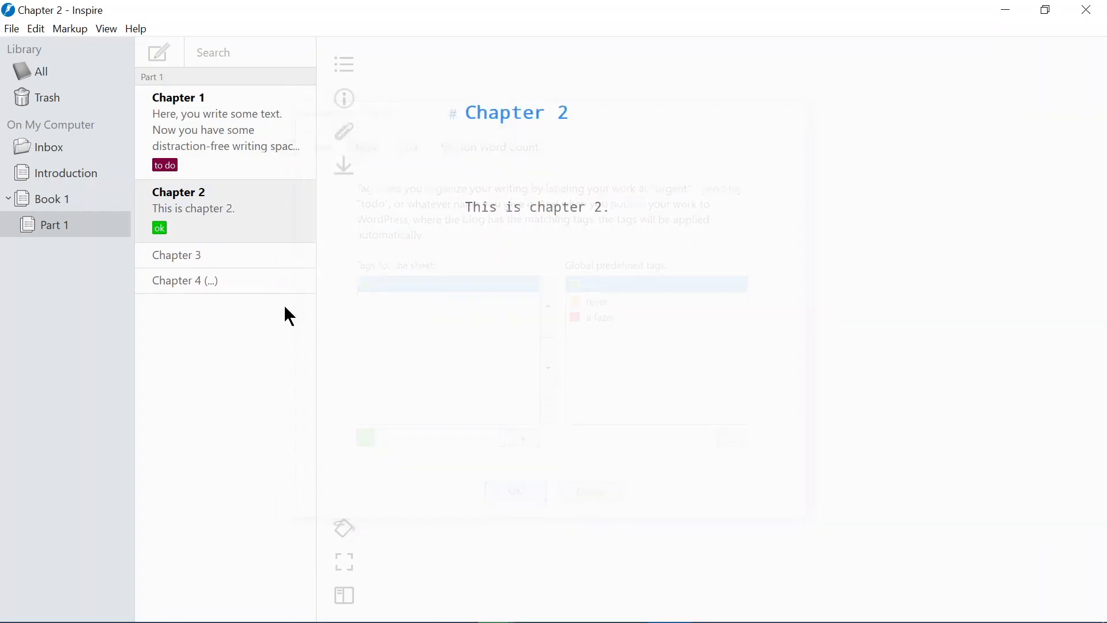
- Attach a new "Character name no. 1" tag to the Chapter 3 sheet, coloured cyan (red 0, green 255, blue 255)
{"action": "left_click", "coordinate": [217, 150]}
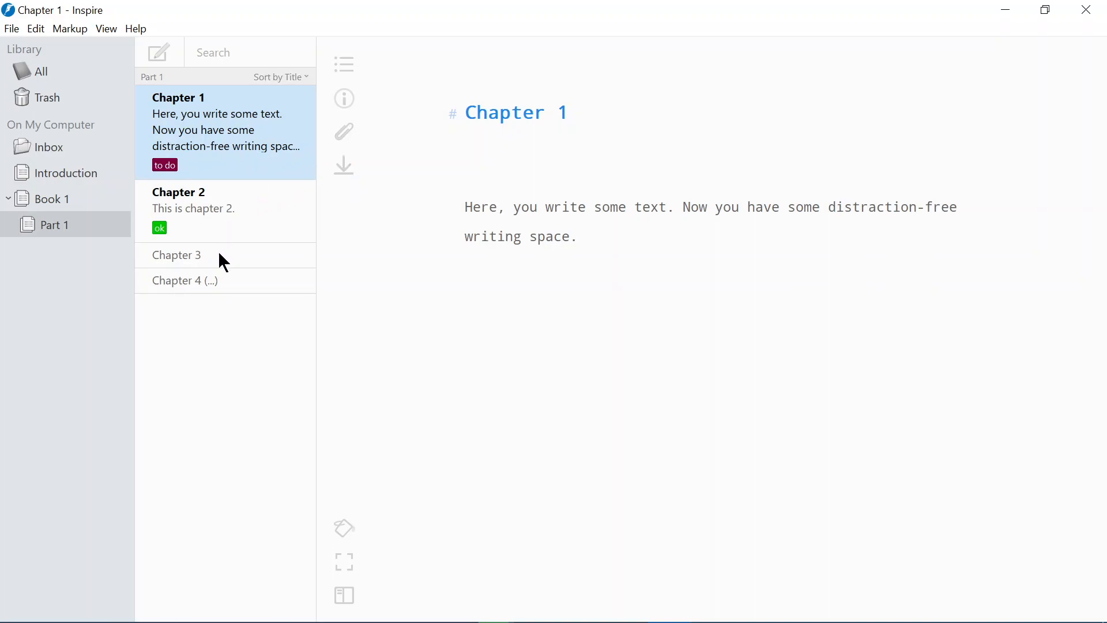
{"action": "left_click", "coordinate": [198, 265]}
{"action": "right_click", "coordinate": [202, 264]}
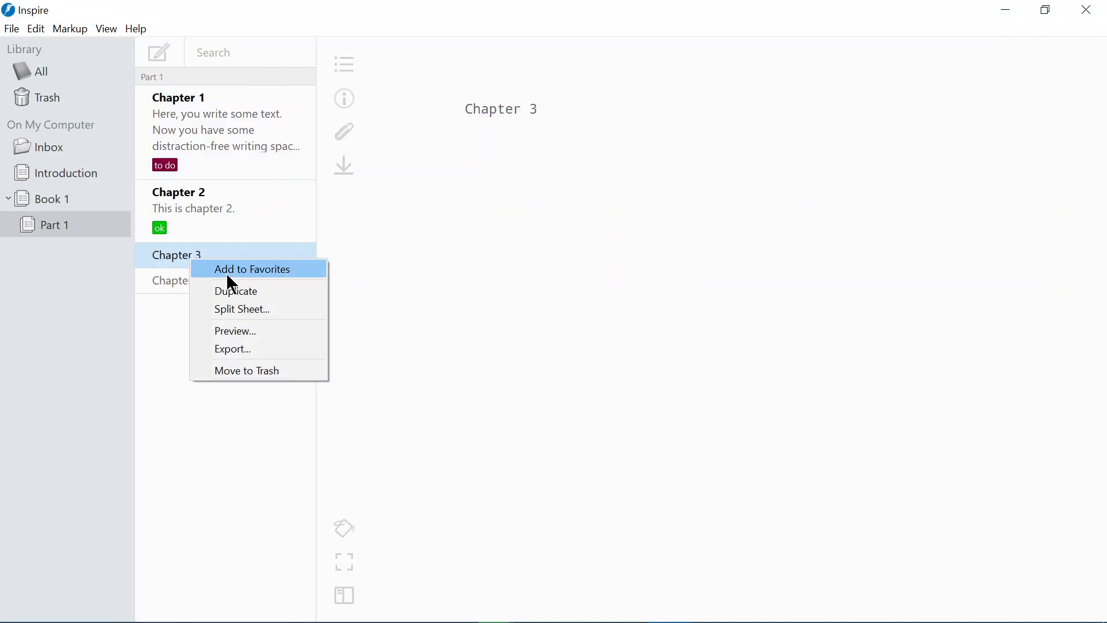
{"action": "left_click", "coordinate": [346, 133]}
{"action": "left_click", "coordinate": [483, 439]}
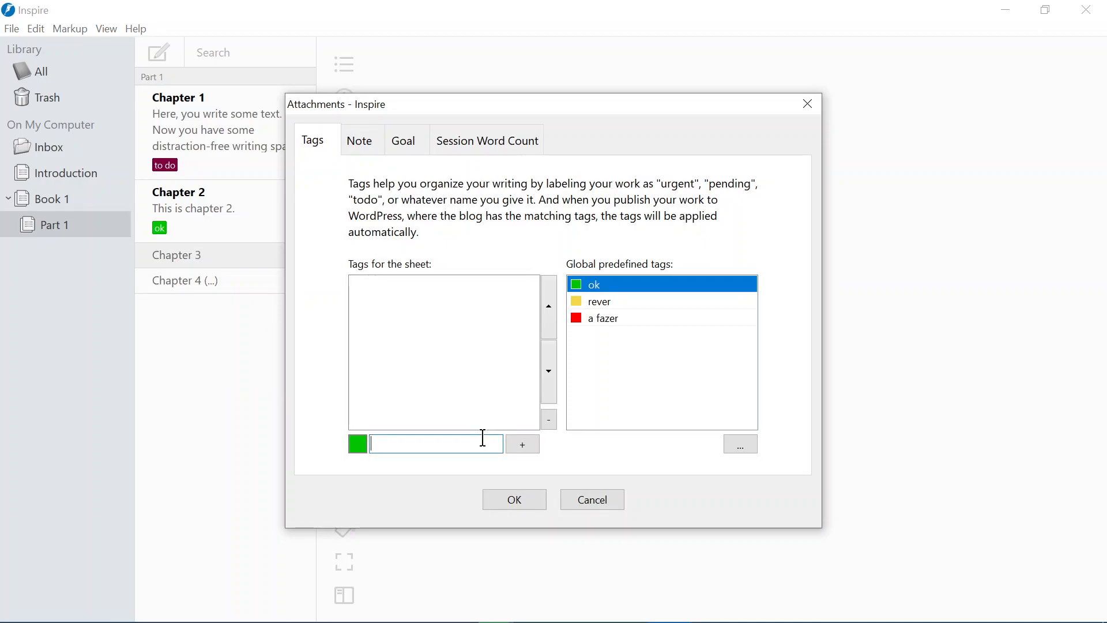
{"action": "type", "text": "Cha"}
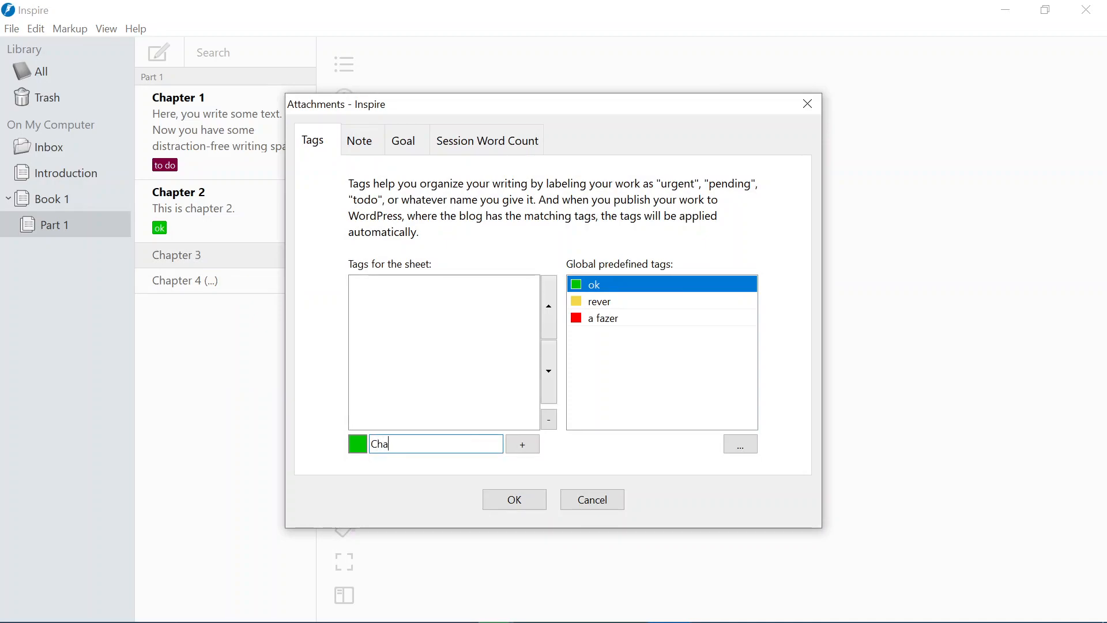
{"action": "type", "text": "racter name no. 1"}
{"action": "key", "text": "End"}
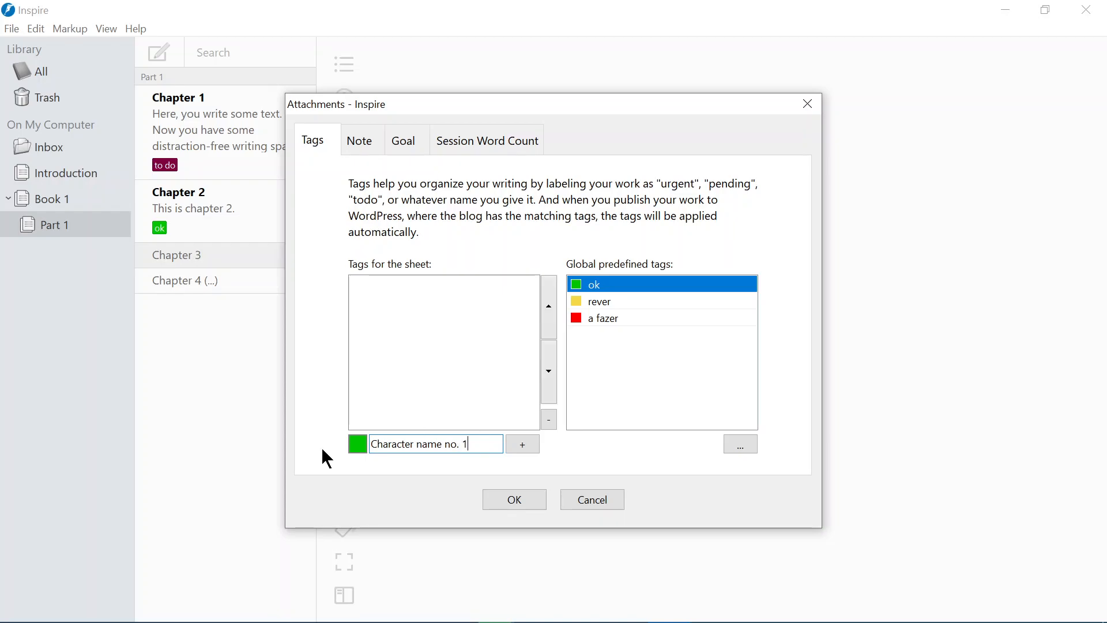
{"action": "left_click", "coordinate": [358, 445]}
{"action": "left_click", "coordinate": [463, 183]}
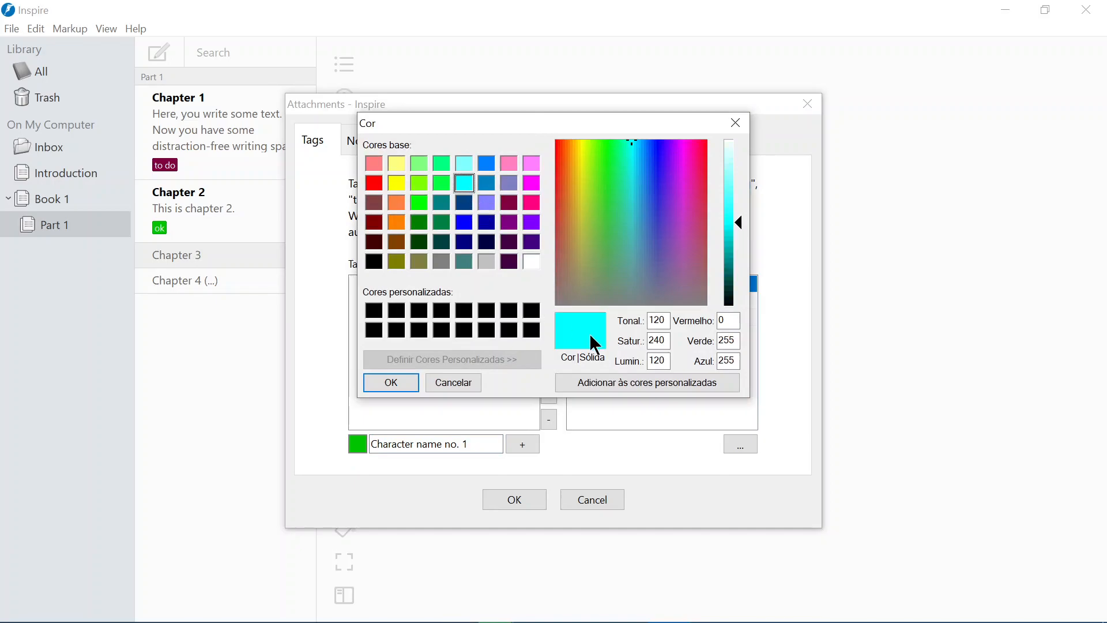
{"action": "key", "text": "Return"}
{"action": "left_click", "coordinate": [522, 444]}
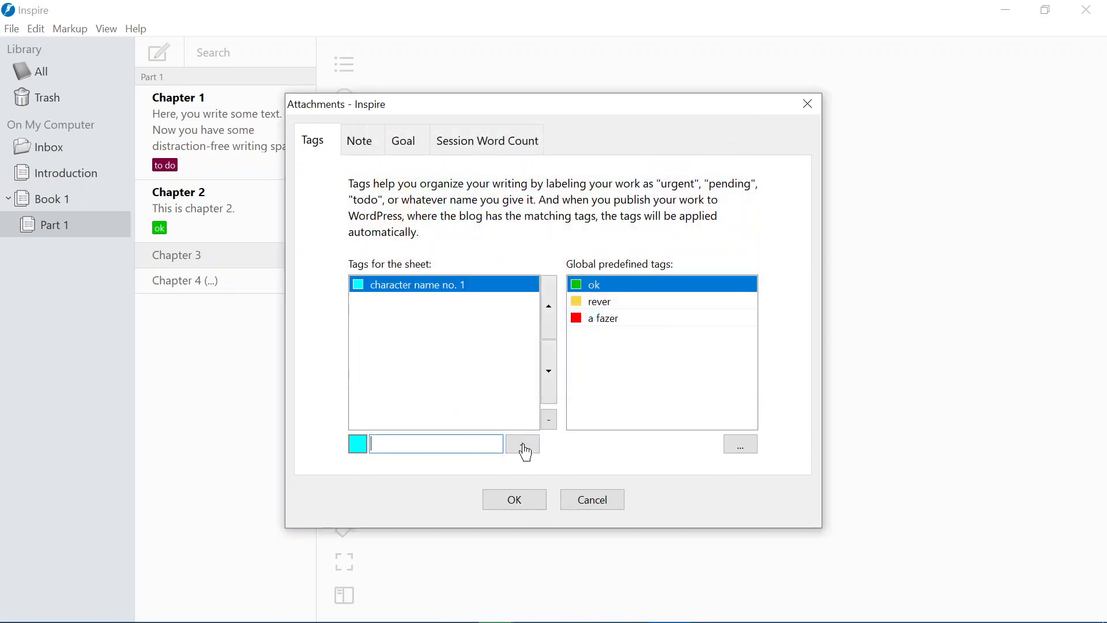
{"action": "left_click", "coordinate": [529, 500]}
- Attach a new "Character name no. 2" tag to the Chapter 4 sheet, coloured orange (red 255, green 128, blue 0)
{"action": "right_click", "coordinate": [205, 306]}
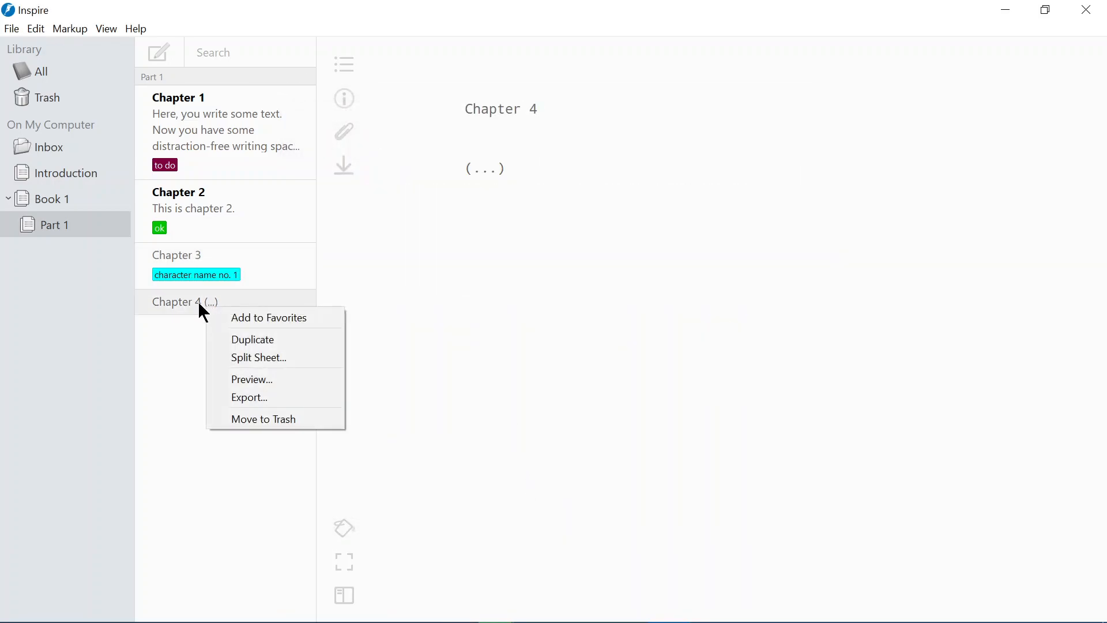
{"action": "left_click", "coordinate": [255, 301]}
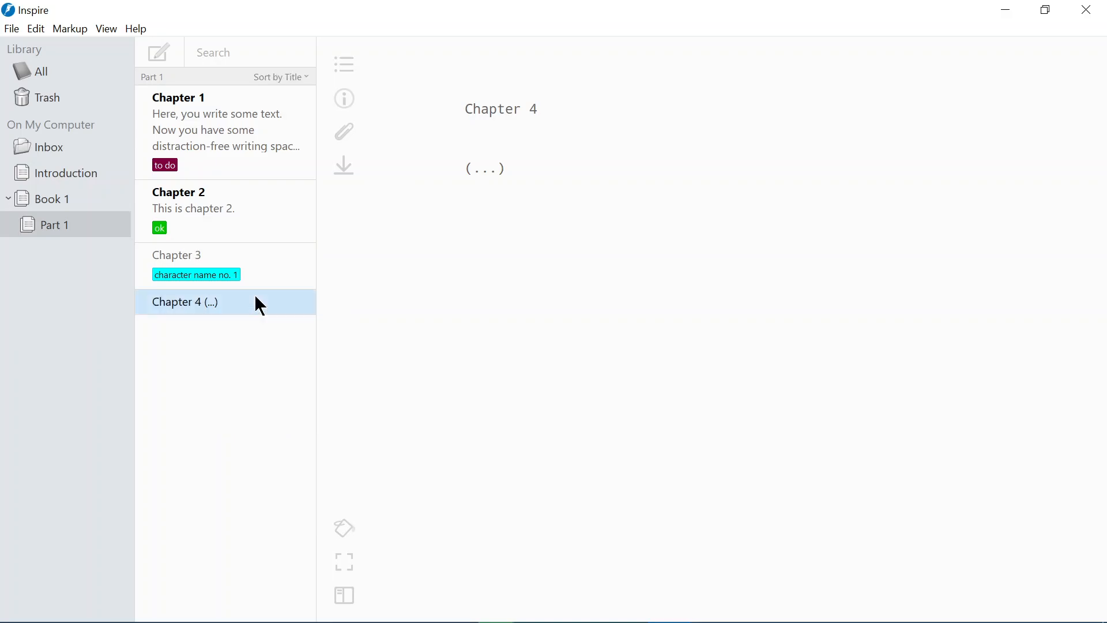
{"action": "left_click", "coordinate": [346, 138]}
{"action": "left_click", "coordinate": [482, 443]}
{"action": "type", "text": "Char"}
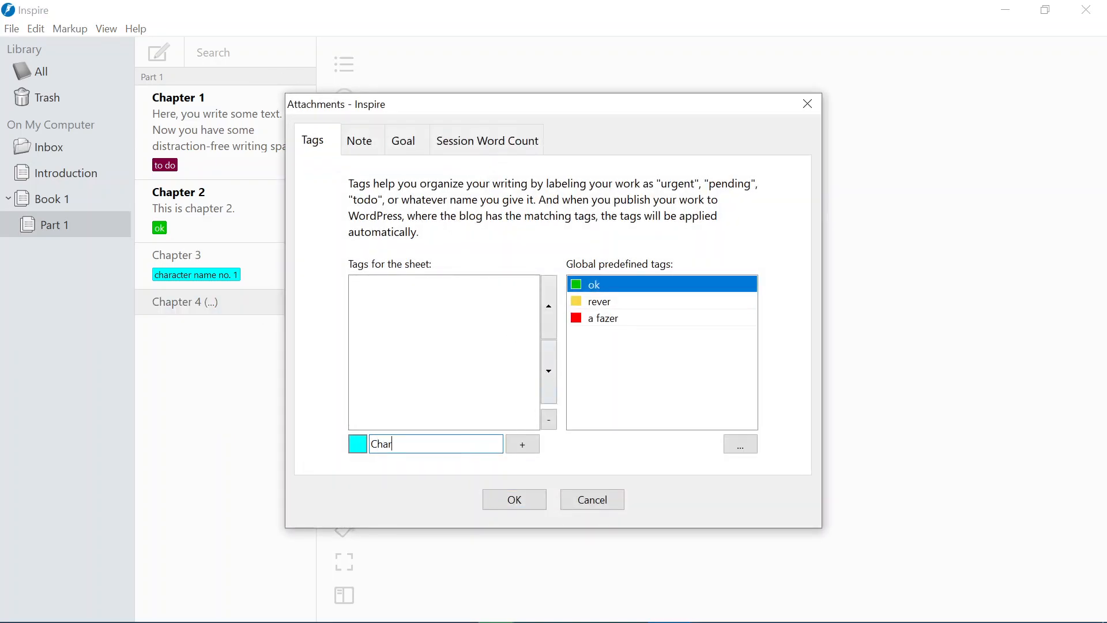
{"action": "type", "text": "acter name no. 2"}
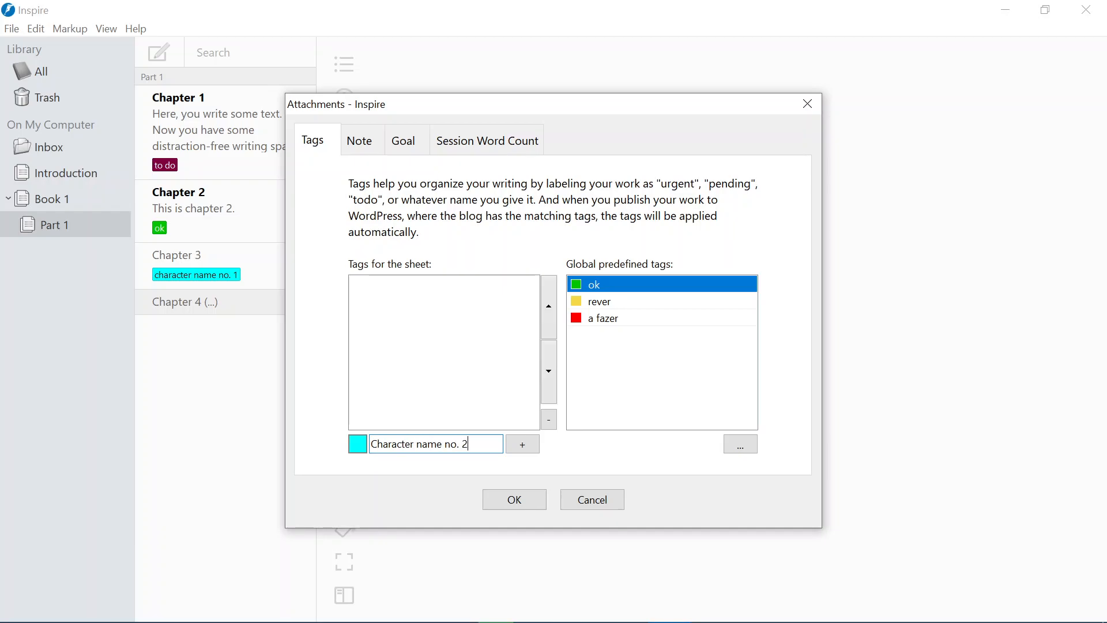
{"action": "left_click", "coordinate": [358, 443]}
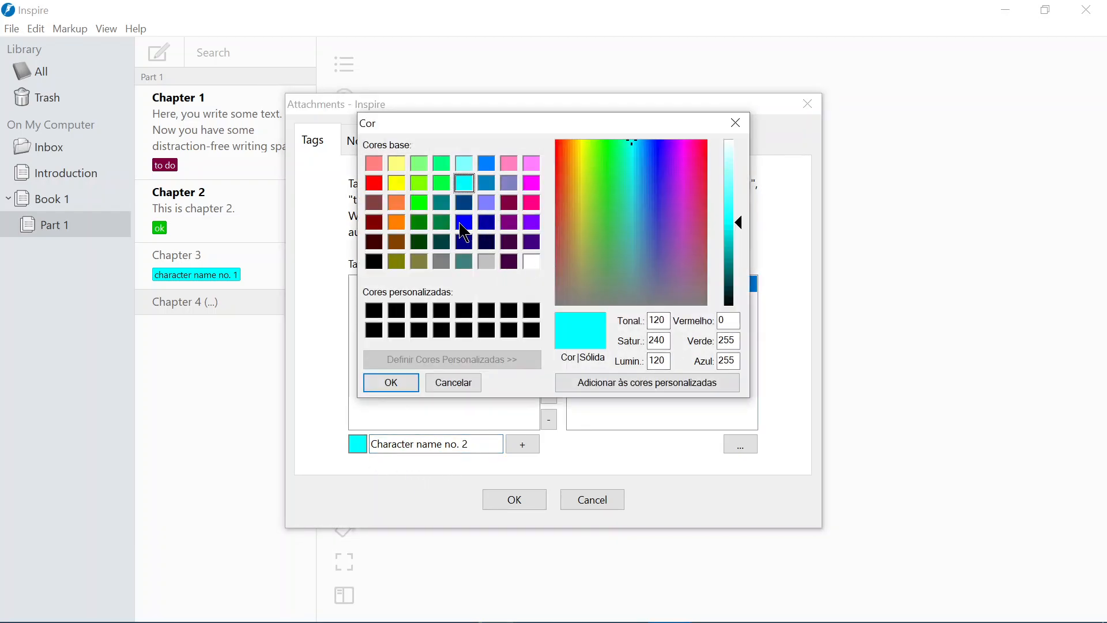
{"action": "left_click", "coordinate": [397, 222]}
{"action": "left_click", "coordinate": [568, 382]}
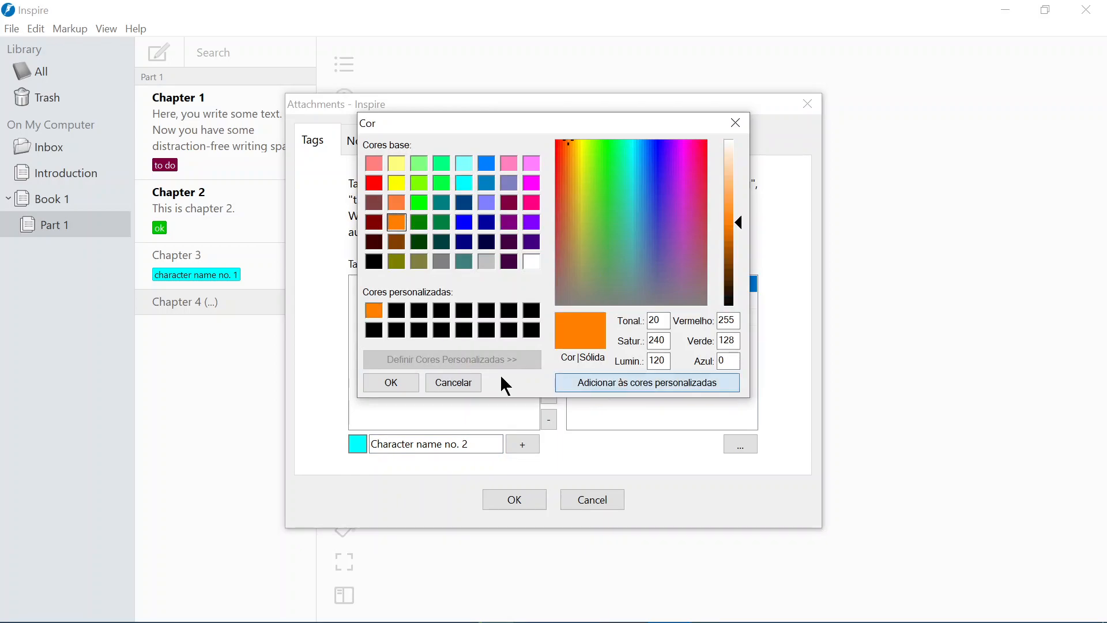
{"action": "left_click", "coordinate": [399, 381]}
{"action": "left_click", "coordinate": [519, 444]}
{"action": "left_click", "coordinate": [515, 499]}
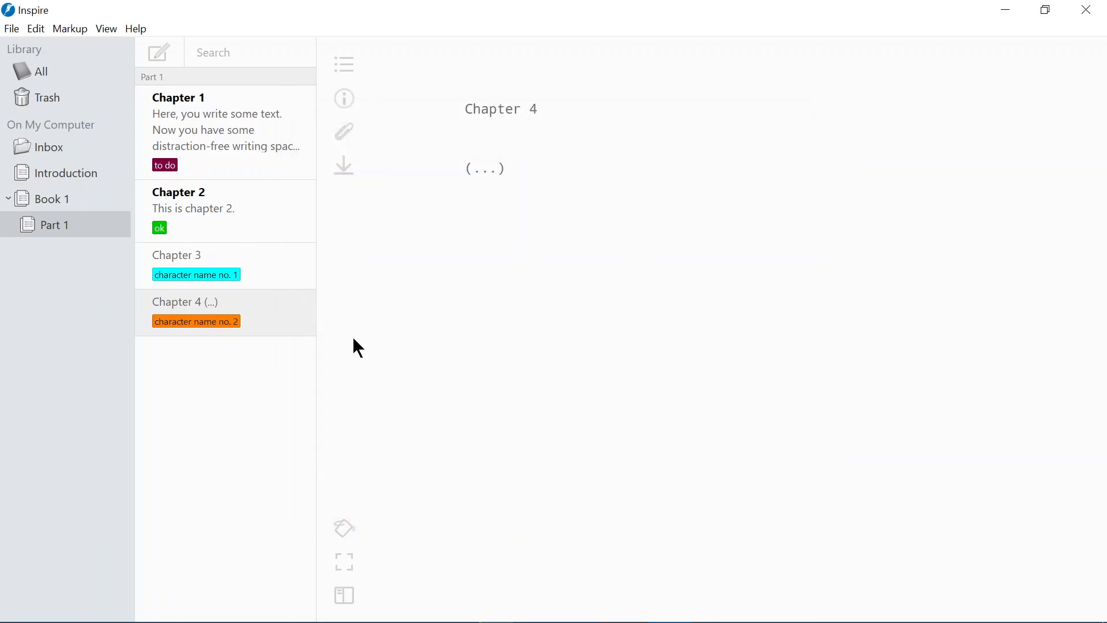
- Look through the tagged sheets from Chapter 1 to Chapter 4 one after another
{"action": "left_click", "coordinate": [221, 219]}
{"action": "left_click", "coordinate": [208, 155]}
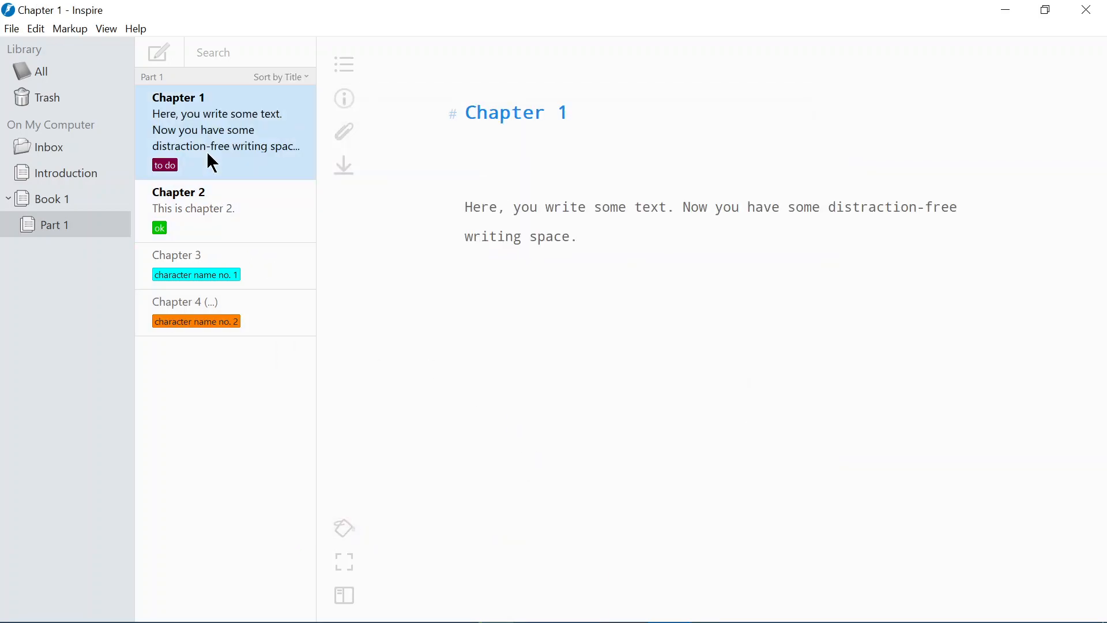
{"action": "left_click", "coordinate": [214, 210]}
{"action": "left_click", "coordinate": [250, 270]}
{"action": "left_click", "coordinate": [262, 320]}
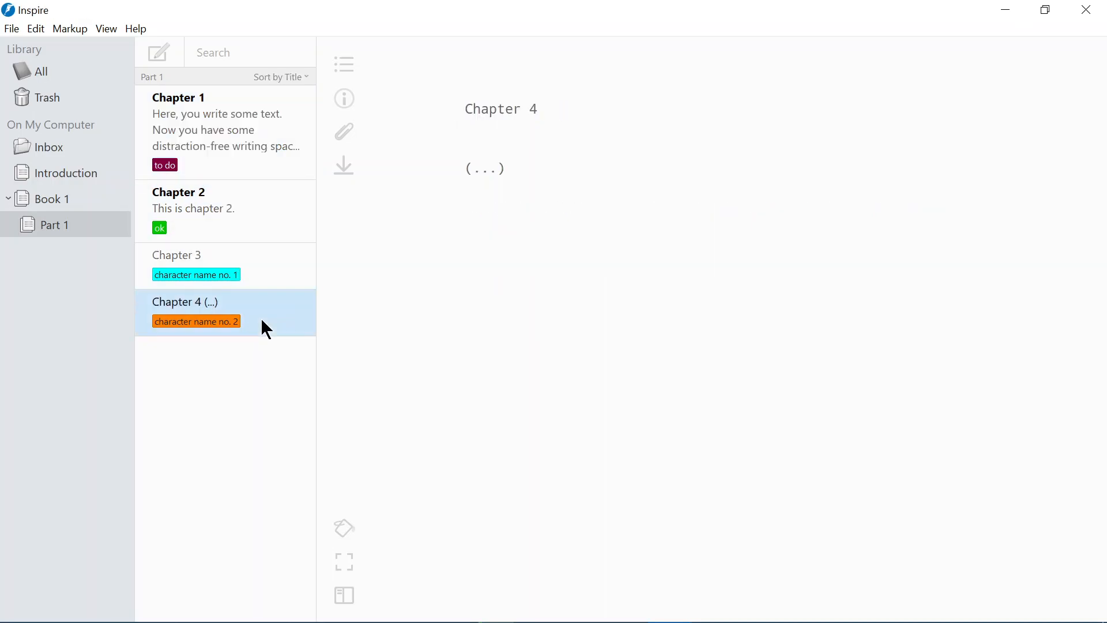
- Create a new sheet in Part 1 containing the text "Chapter 5"
{"action": "left_click", "coordinate": [159, 54]}
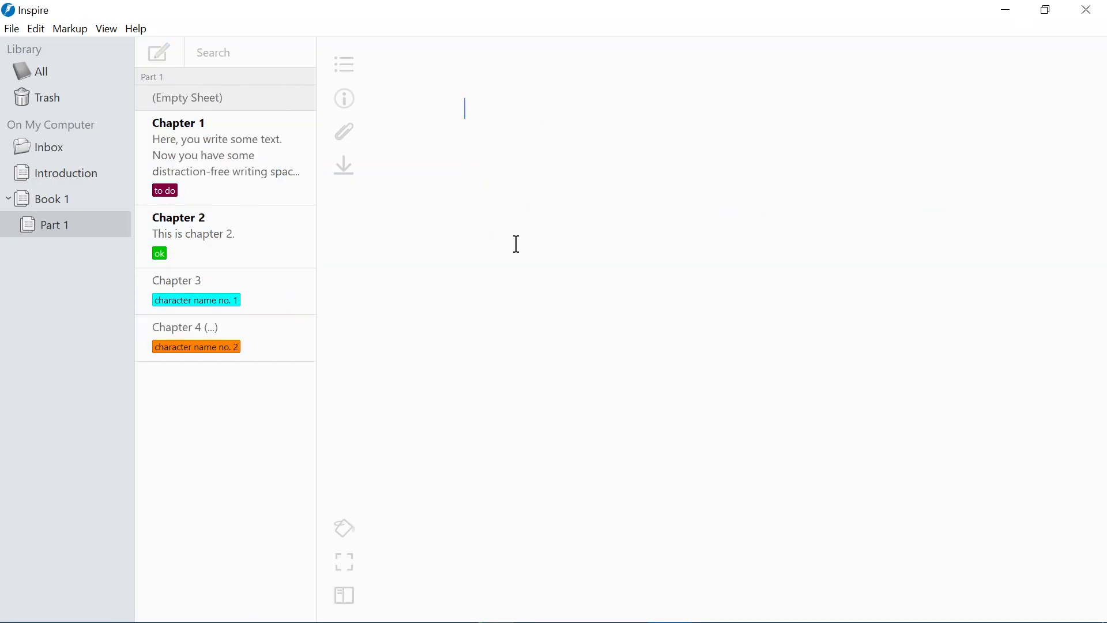
{"action": "type", "text": "Chapter"}
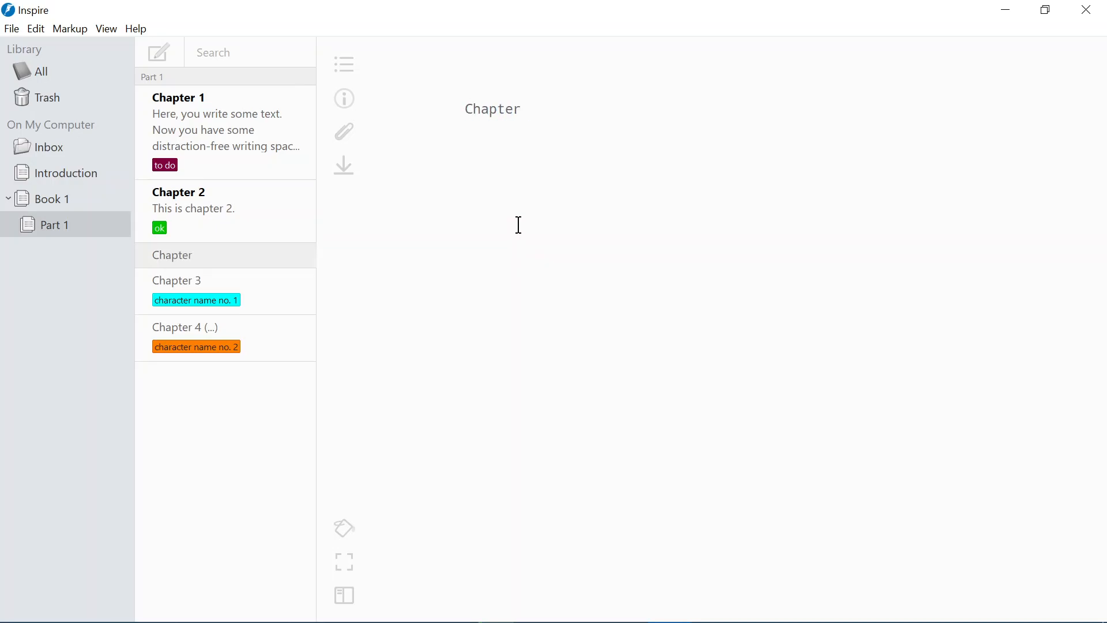
{"action": "type", "text": " 5"}
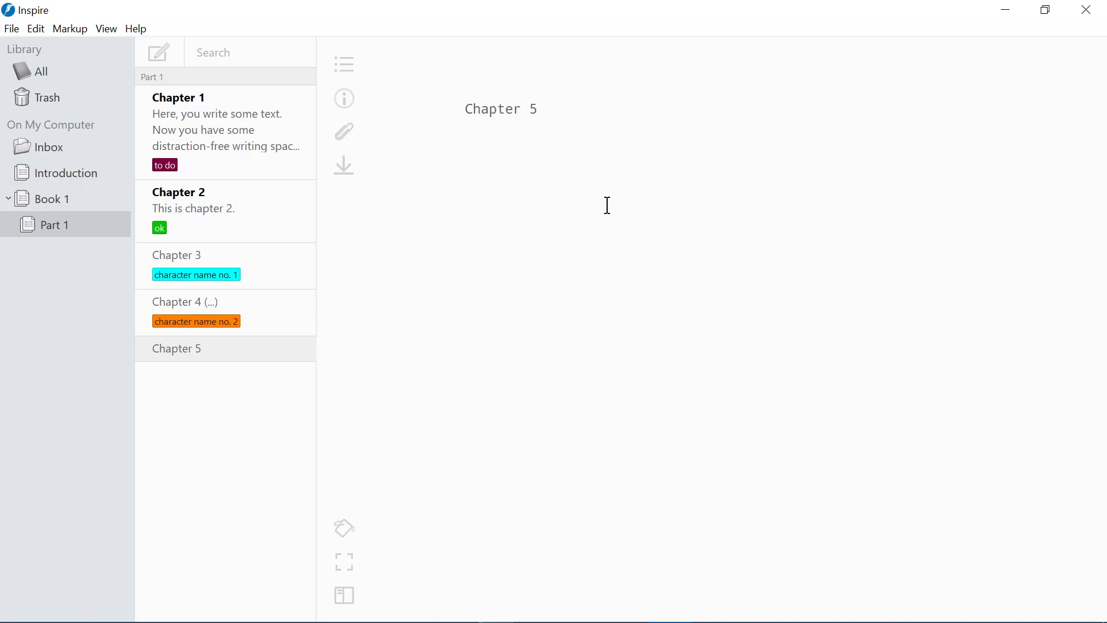
- Create a "Character profile" sheet reading "This is character 1 profile sheet." and "You can add info and images to this."
{"action": "left_click", "coordinate": [161, 55]}
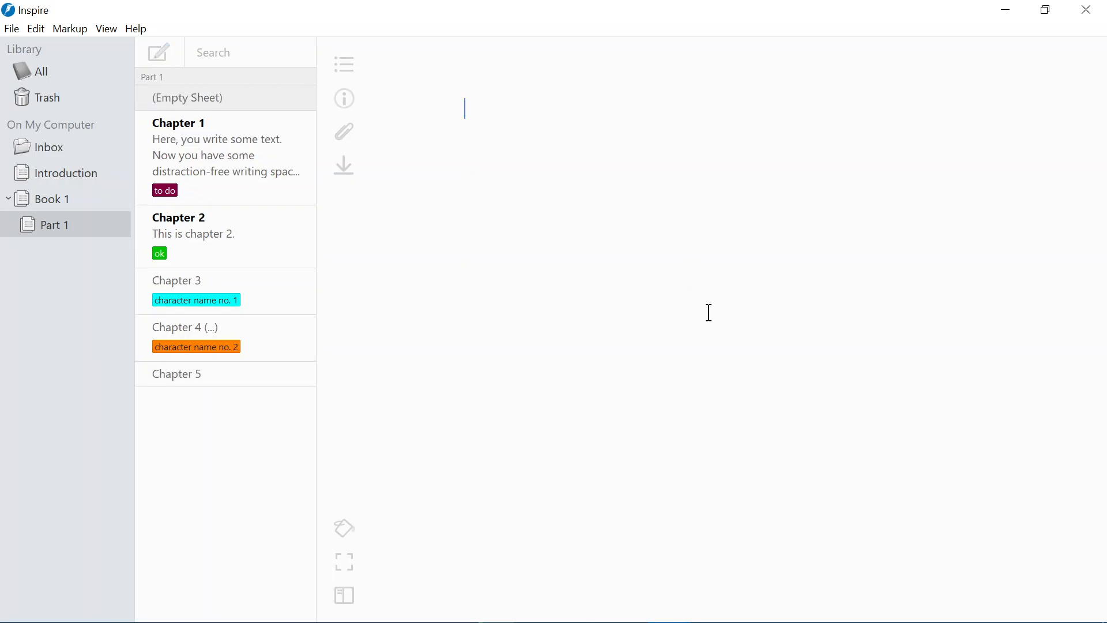
{"action": "type", "text": "Char"}
{"action": "type", "text": "acter profi"}
{"action": "type", "text": "le  "}
{"action": "type", "text": "This is cha"}
{"action": "type", "text": "racter"}
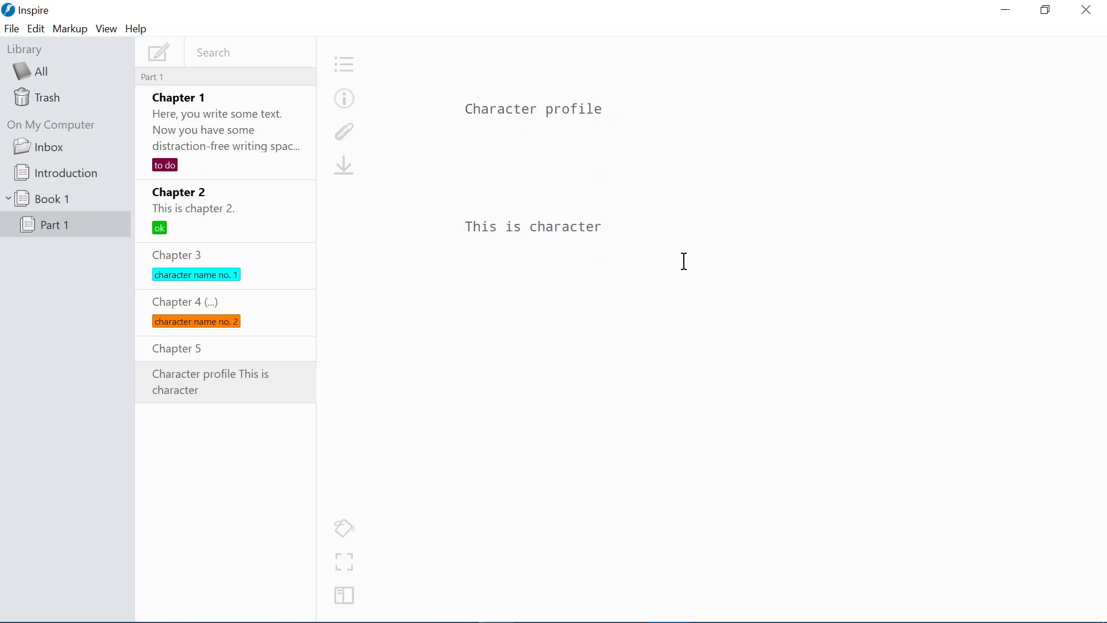
{"action": "type", "text": " 1 profile sheet."}
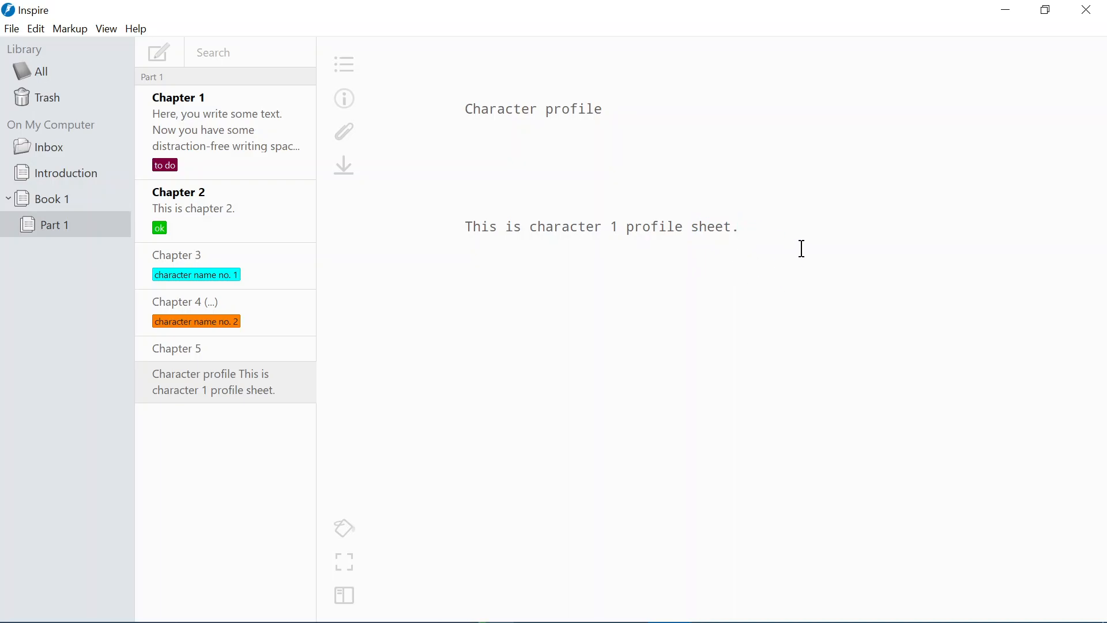
{"action": "key", "text": "Return"}
{"action": "type", "text": "You can add info"}
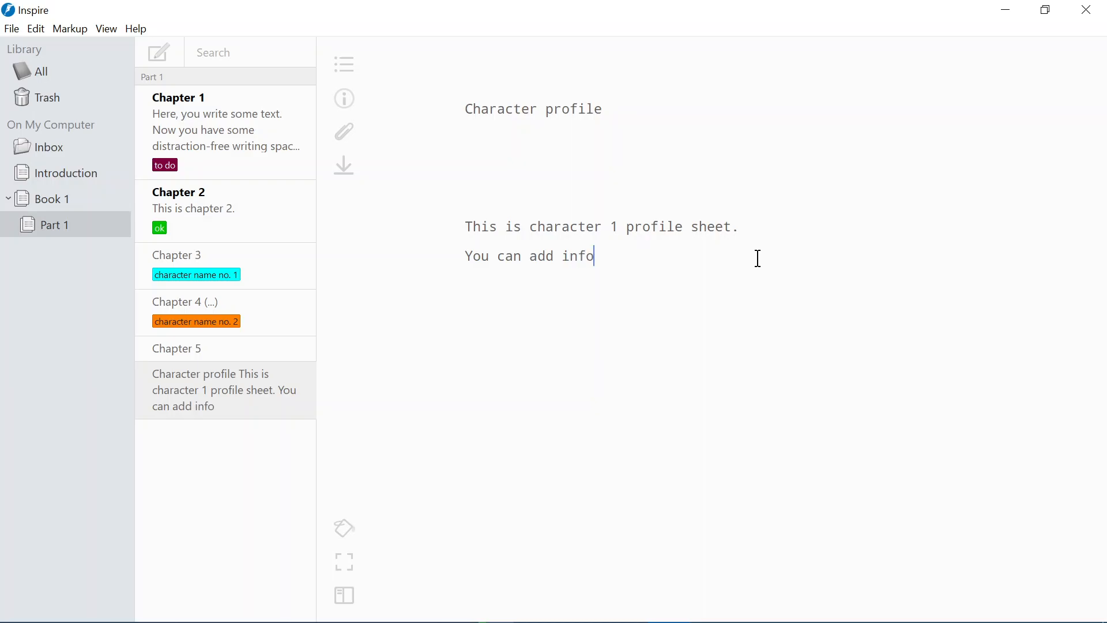
{"action": "type", "text": " and images to this."}
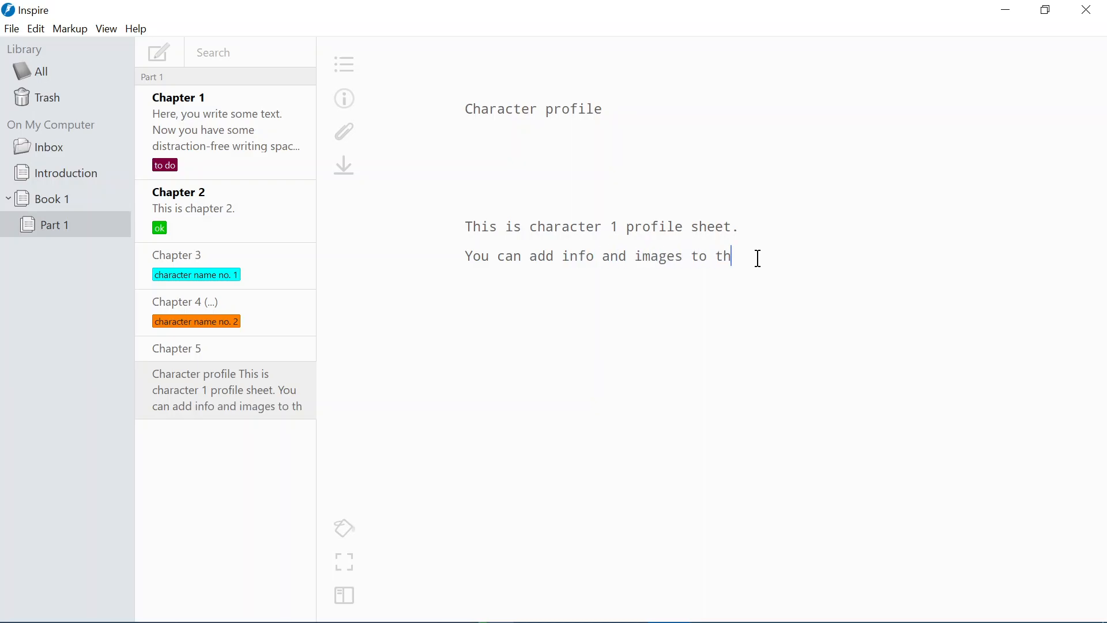
- Open the attachments of the Character profile sheet
{"action": "right_click", "coordinate": [241, 407]}
{"action": "left_click", "coordinate": [202, 396]}
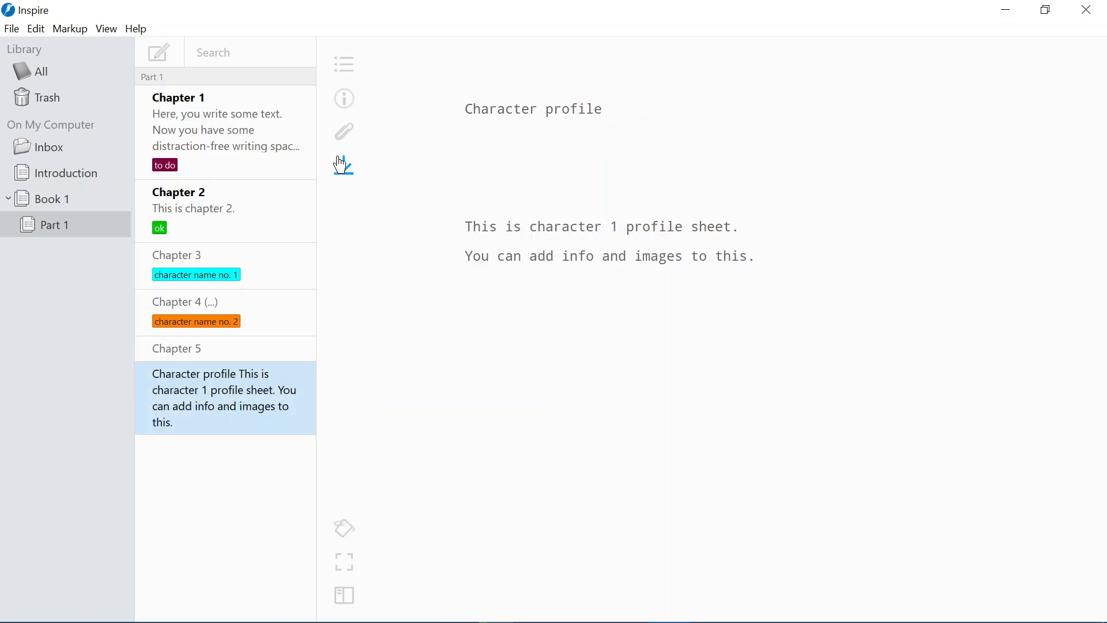
{"action": "left_click", "coordinate": [344, 133]}
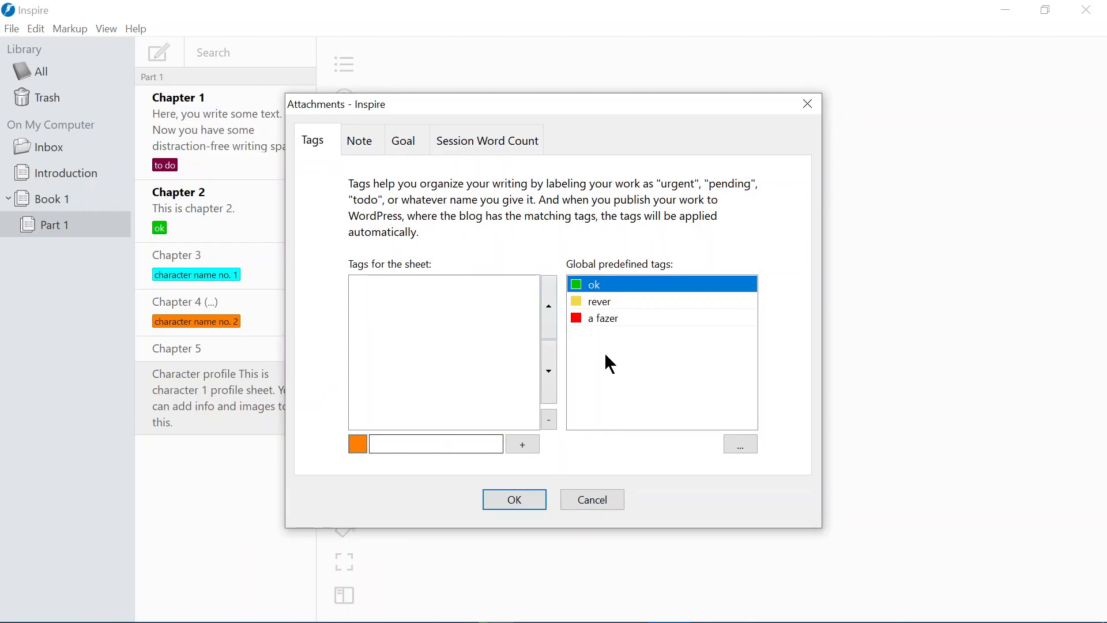
{"action": "left_click", "coordinate": [357, 446]}
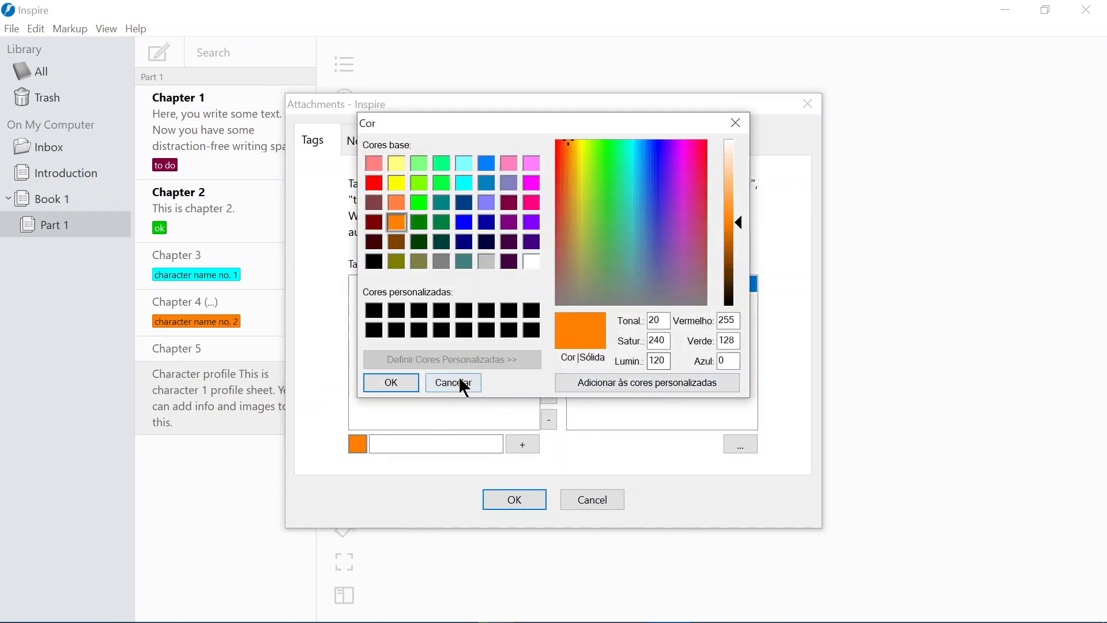
{"action": "left_click", "coordinate": [462, 385]}
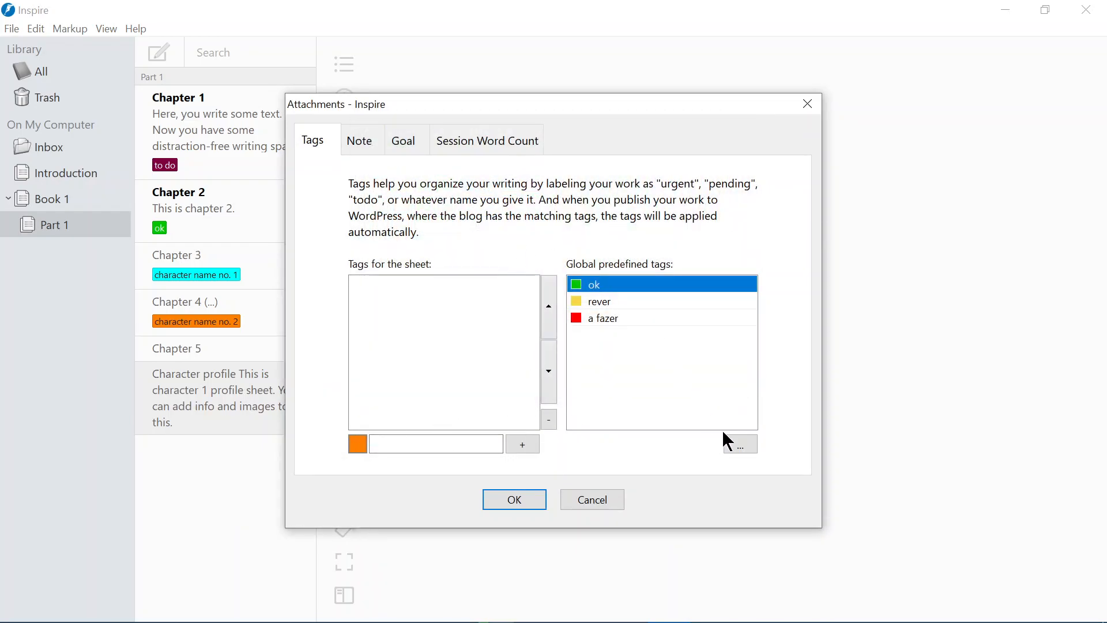
{"action": "left_click", "coordinate": [736, 446]}
{"action": "left_click", "coordinate": [609, 447]}
- Attach and show a Yellow note on the Character profile sheet listing "character profile 1", "-blue eyes", "-brown hair" and "(...)"
{"action": "left_click", "coordinate": [376, 147]}
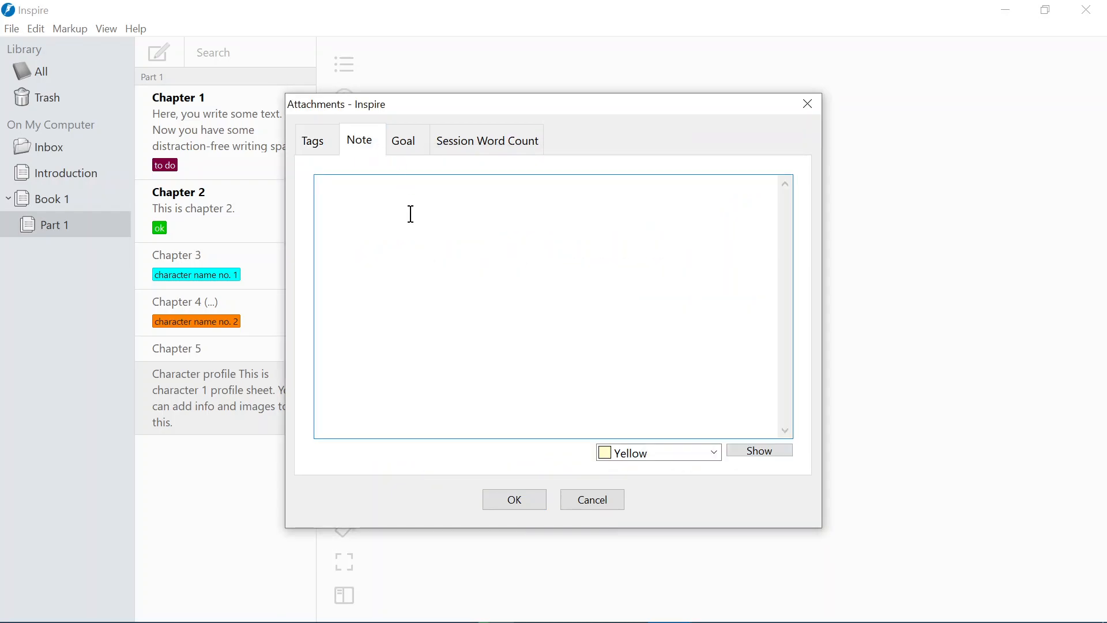
{"action": "type", "text": "character profile 1  -"}
{"action": "key", "text": "End"}
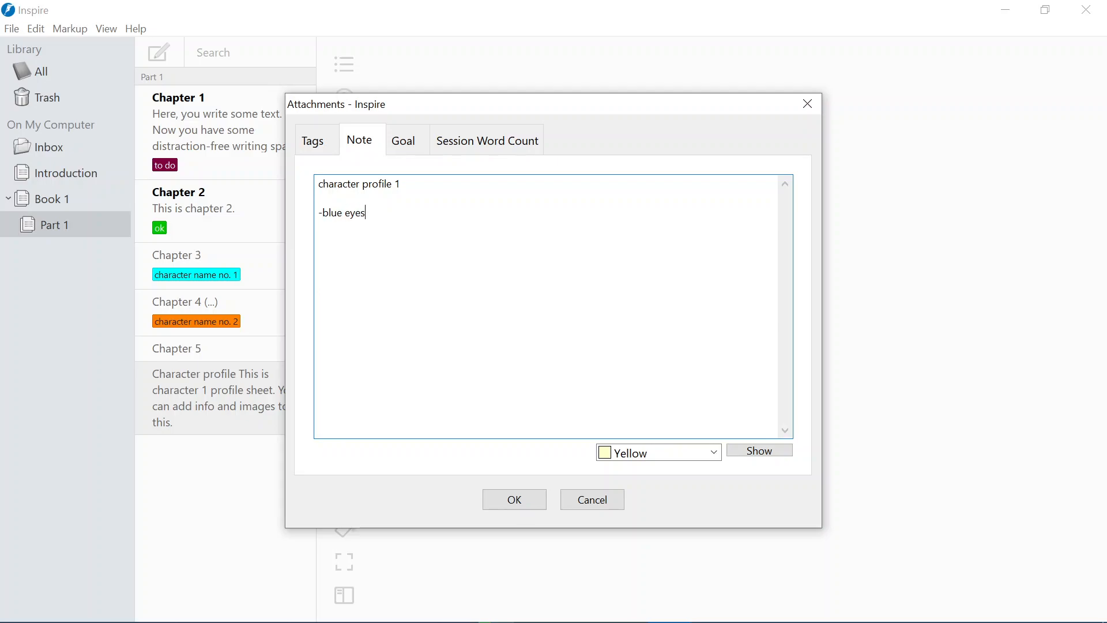
{"action": "type", "text": "rown hair"}
{"action": "left_click", "coordinate": [643, 447]}
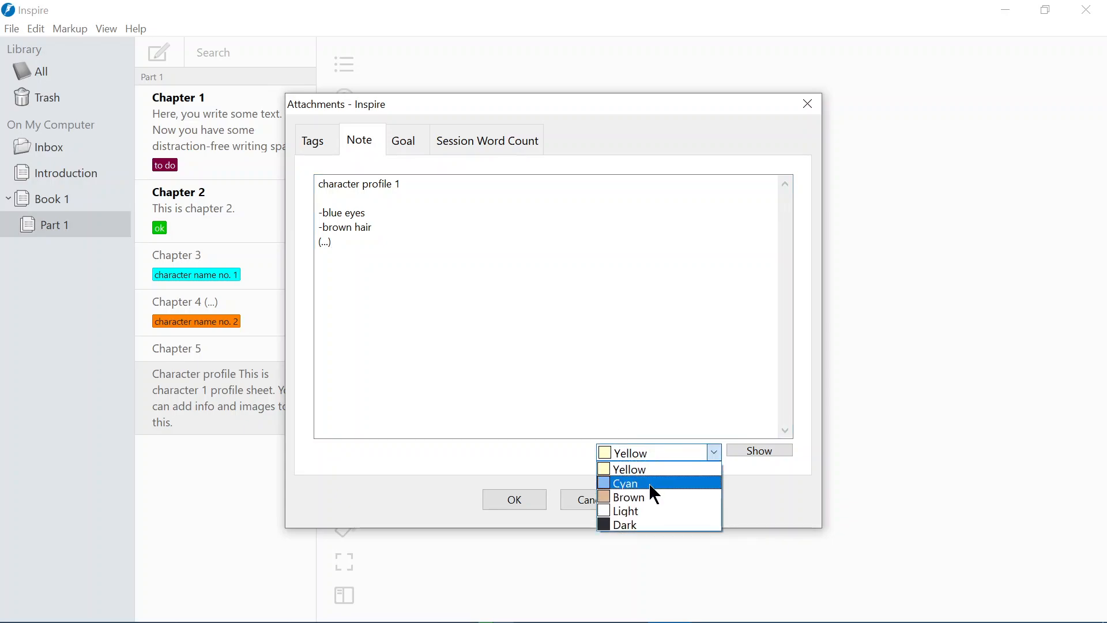
{"action": "left_click", "coordinate": [655, 469]}
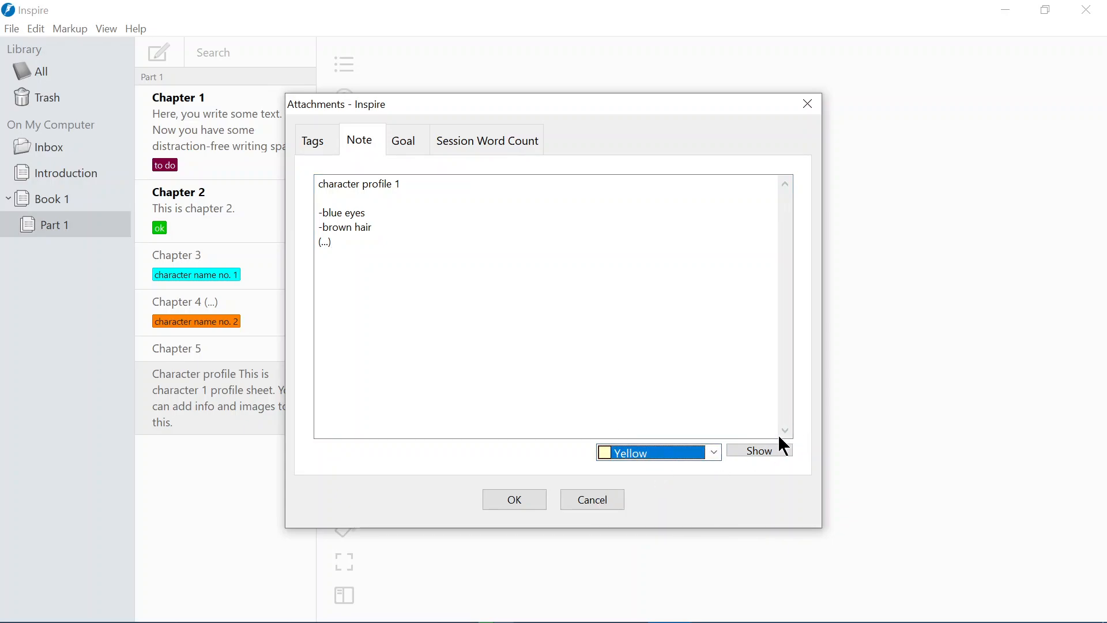
{"action": "left_click", "coordinate": [760, 451]}
{"action": "left_click", "coordinate": [519, 497]}
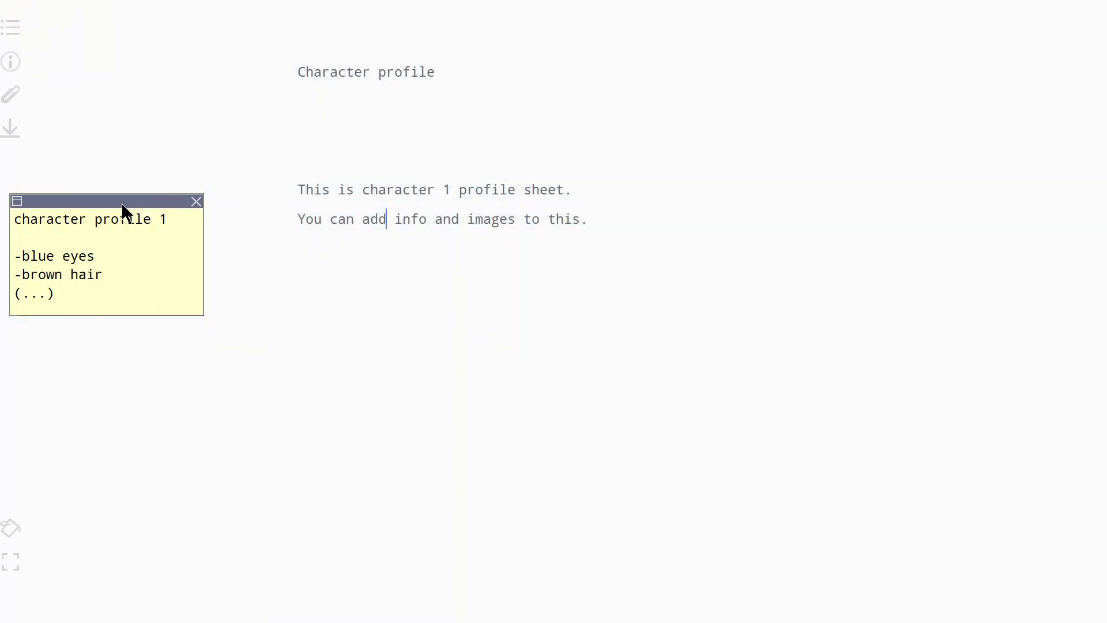
- Move the floating note to the right of the sheet text, make it taller, and add "you can add more info into this note."
{"action": "left_click_drag", "start_coordinate": [121, 202], "coordinate": [968, 73]}
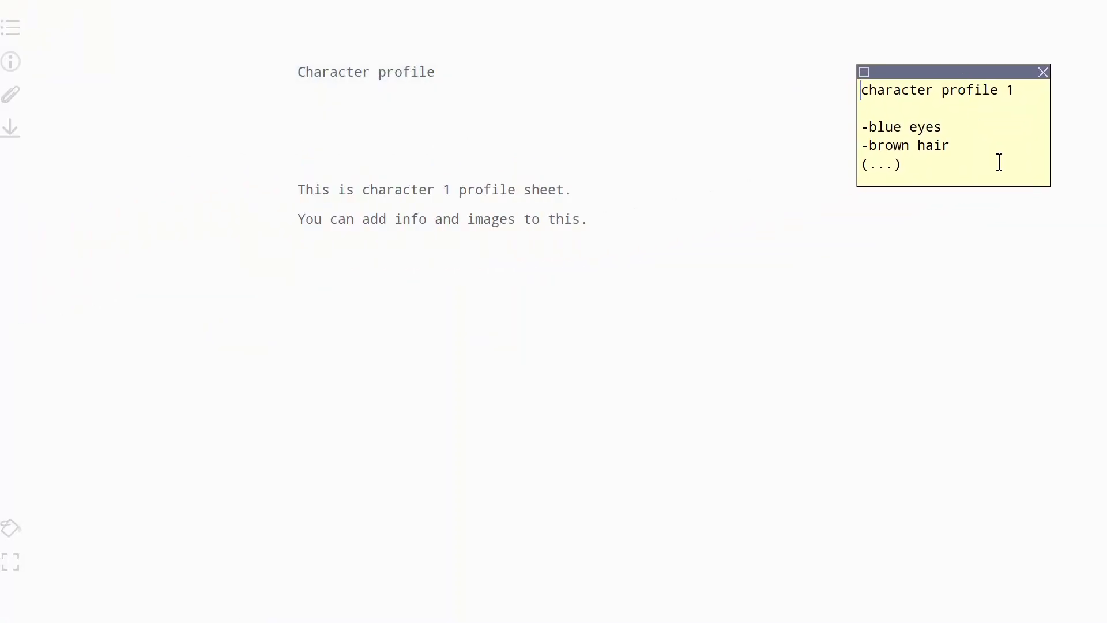
{"action": "left_click_drag", "start_coordinate": [1048, 183], "coordinate": [1039, 332]}
{"action": "left_click", "coordinate": [999, 209]}
{"action": "key", "text": "Return"}
{"action": "type", "text": "y"}
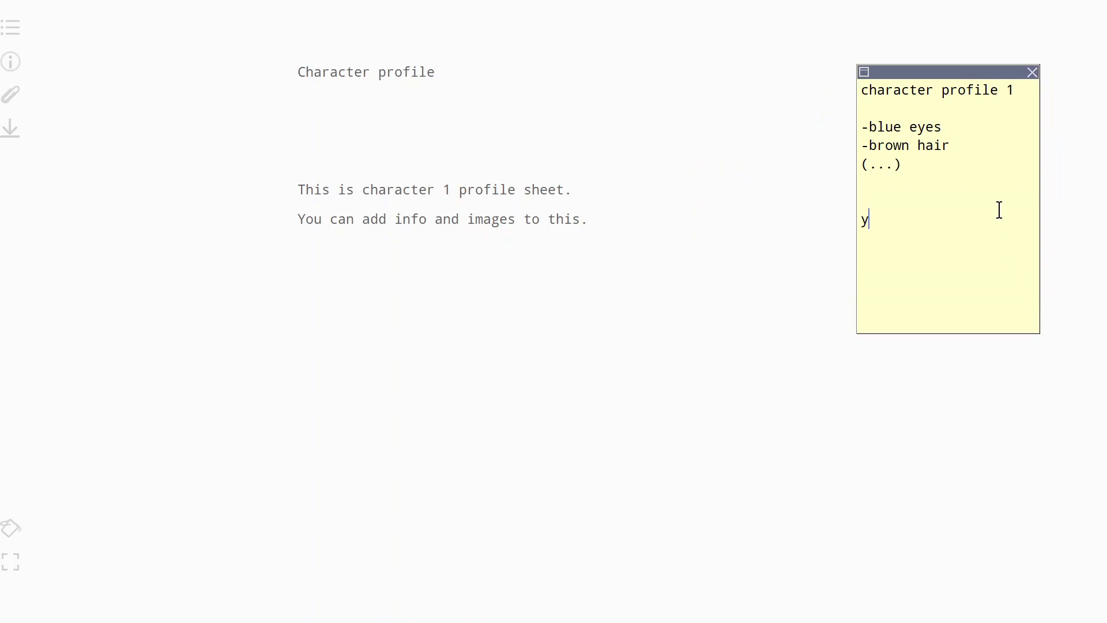
{"action": "type", "text": "ou can add more info"}
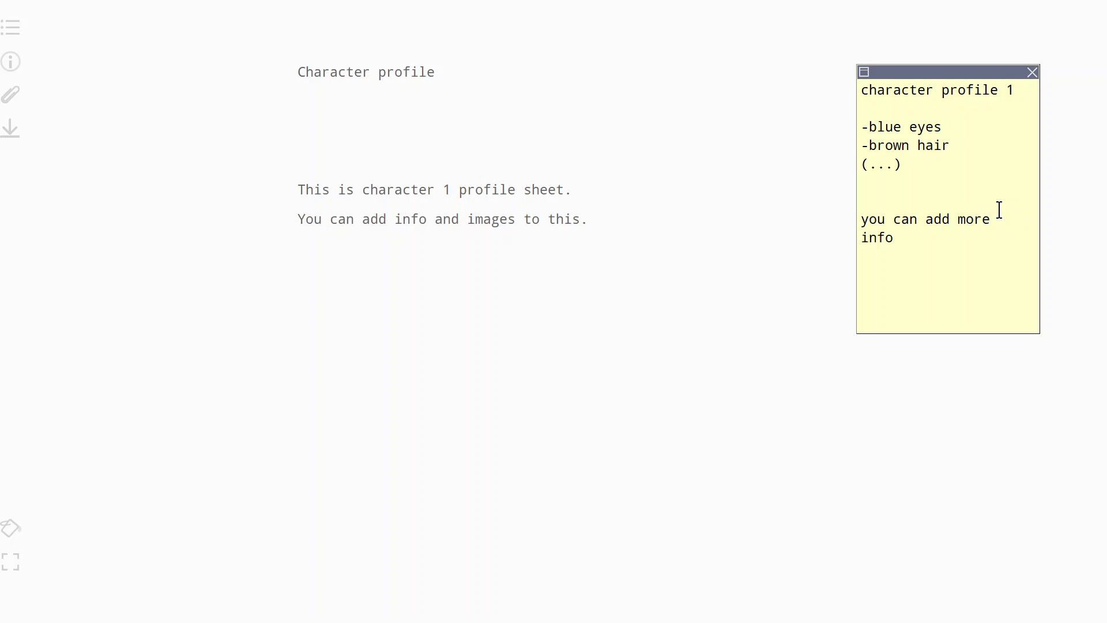
{"action": "type", "text": " into this note."}
- Try the Brown, Dark and Cyan colours on the floating note and return it to Yellow
{"action": "left_click", "coordinate": [863, 72]}
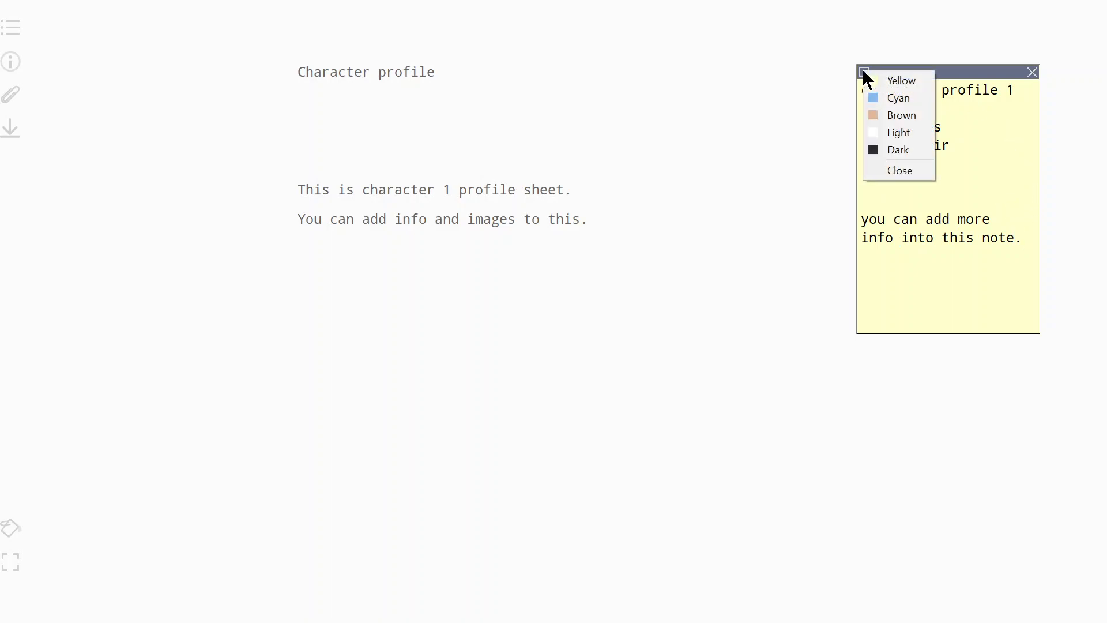
{"action": "left_click", "coordinate": [904, 114]}
{"action": "left_click", "coordinate": [864, 72]}
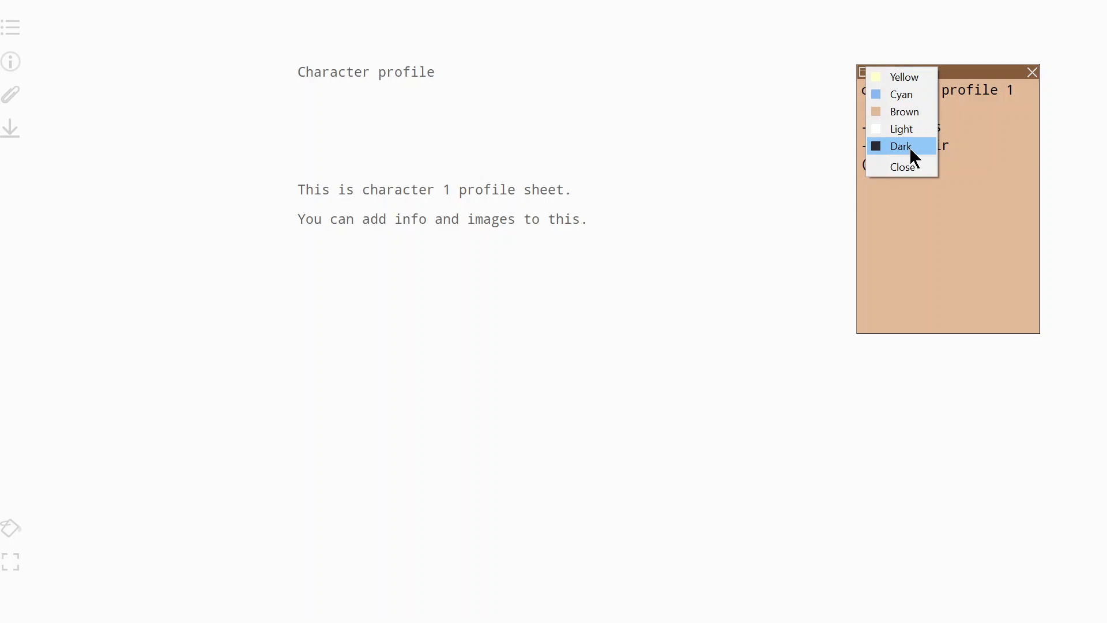
{"action": "left_click", "coordinate": [902, 153]}
{"action": "left_click", "coordinate": [863, 72]}
{"action": "left_click", "coordinate": [901, 101]}
{"action": "left_click", "coordinate": [864, 72]}
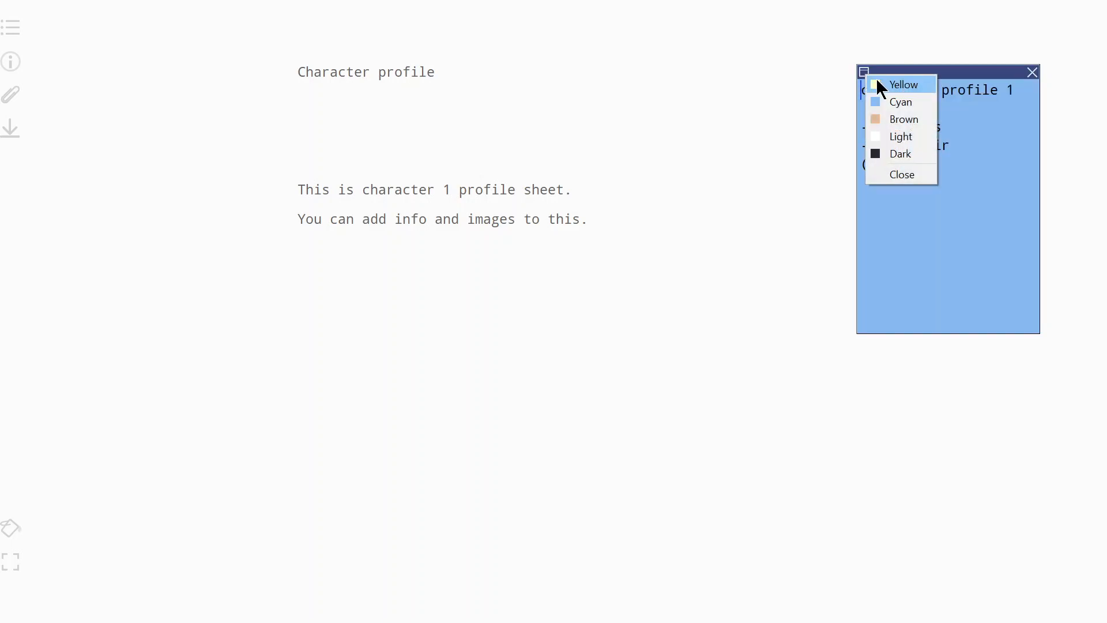
{"action": "left_click", "coordinate": [903, 85]}
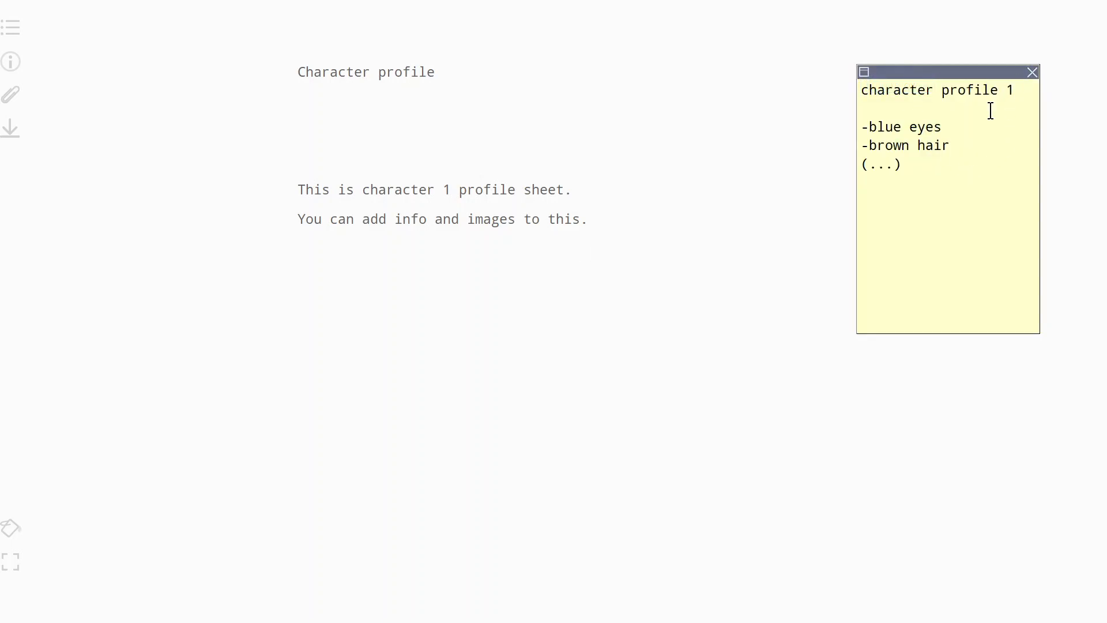
- Leave full screen, browse from the Character profile sheet up to Chapter 2, and close the floating note
{"action": "left_click", "coordinate": [10, 562]}
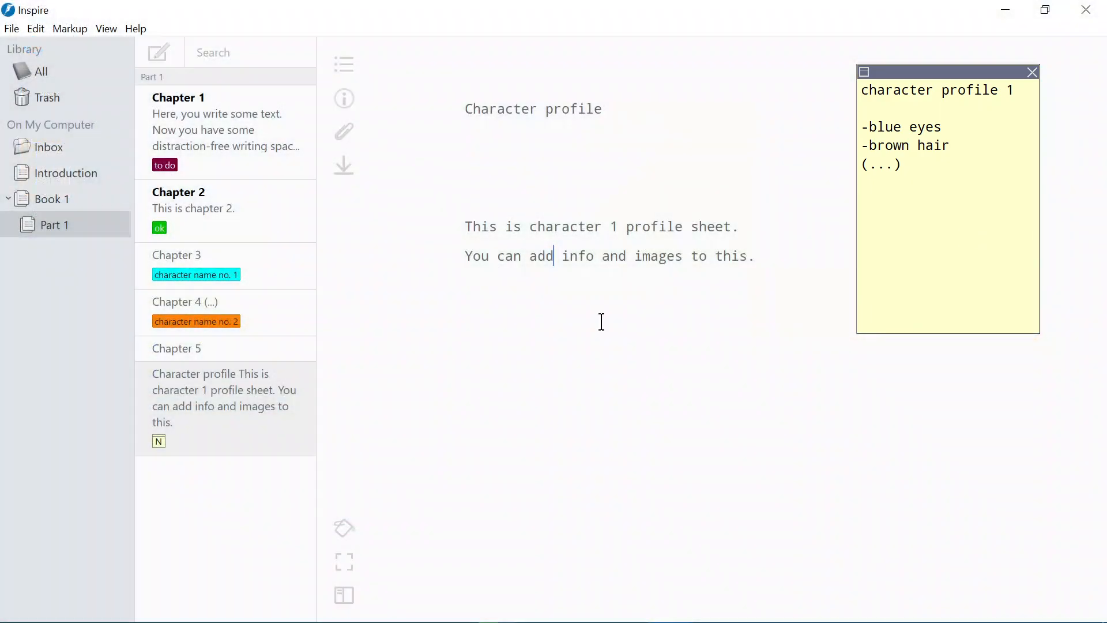
{"action": "left_click", "coordinate": [219, 398]}
{"action": "left_click", "coordinate": [213, 323]}
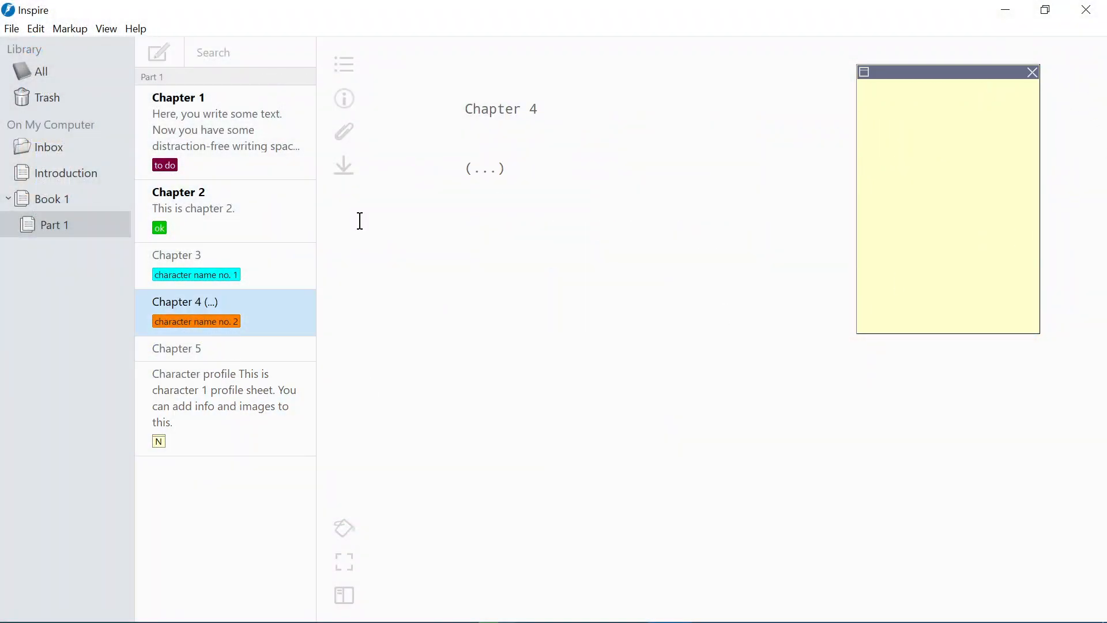
{"action": "left_click", "coordinate": [259, 261]}
{"action": "left_click", "coordinate": [259, 215]}
{"action": "left_click", "coordinate": [1032, 71]}
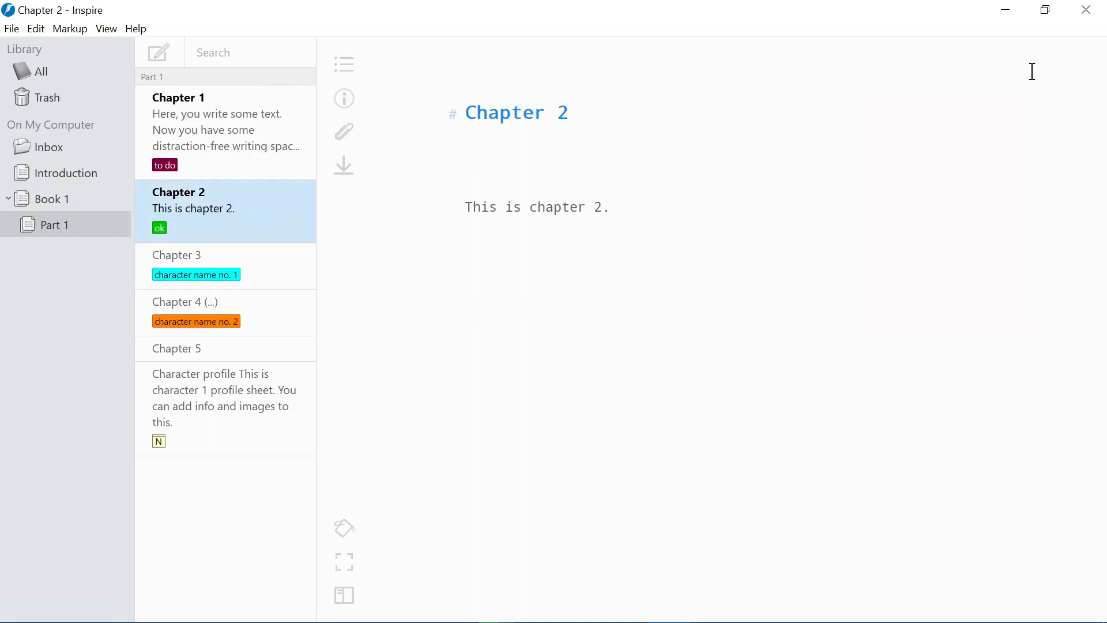
- View the statistics of the Chapter 2 sheet and of the Character profile sheet
{"action": "left_click", "coordinate": [344, 99]}
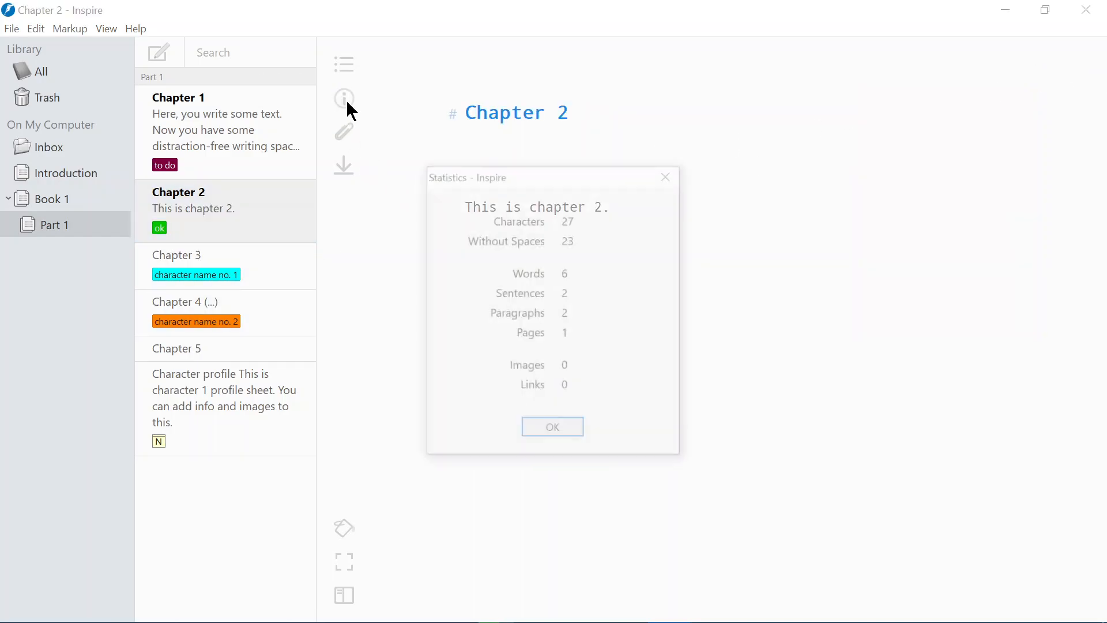
{"action": "left_click", "coordinate": [578, 433]}
{"action": "left_click", "coordinate": [260, 387]}
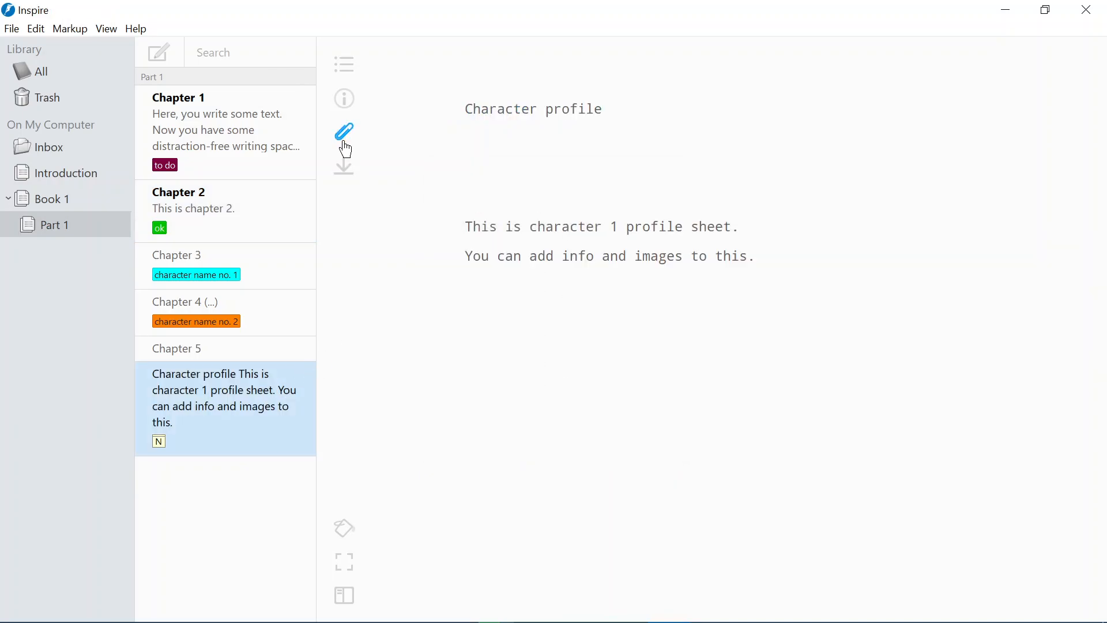
{"action": "left_click", "coordinate": [345, 100]}
{"action": "left_click", "coordinate": [568, 429]}
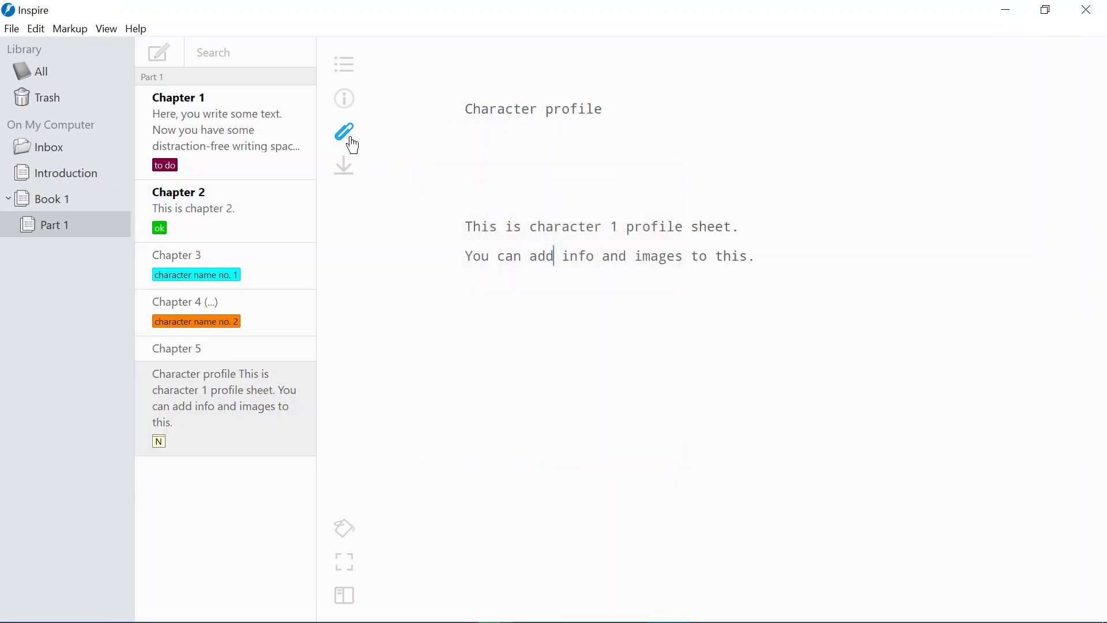
- Set a writing goal of at least 40 words for the Character profile sheet
{"action": "left_click", "coordinate": [346, 133]}
{"action": "left_click", "coordinate": [410, 151]}
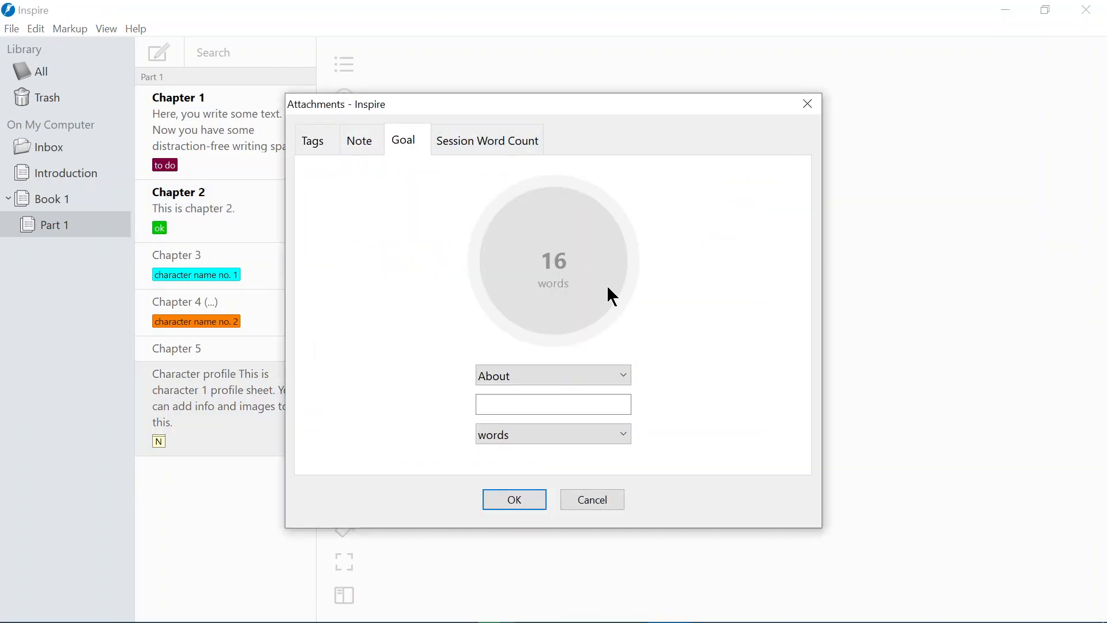
{"action": "left_click", "coordinate": [595, 375]}
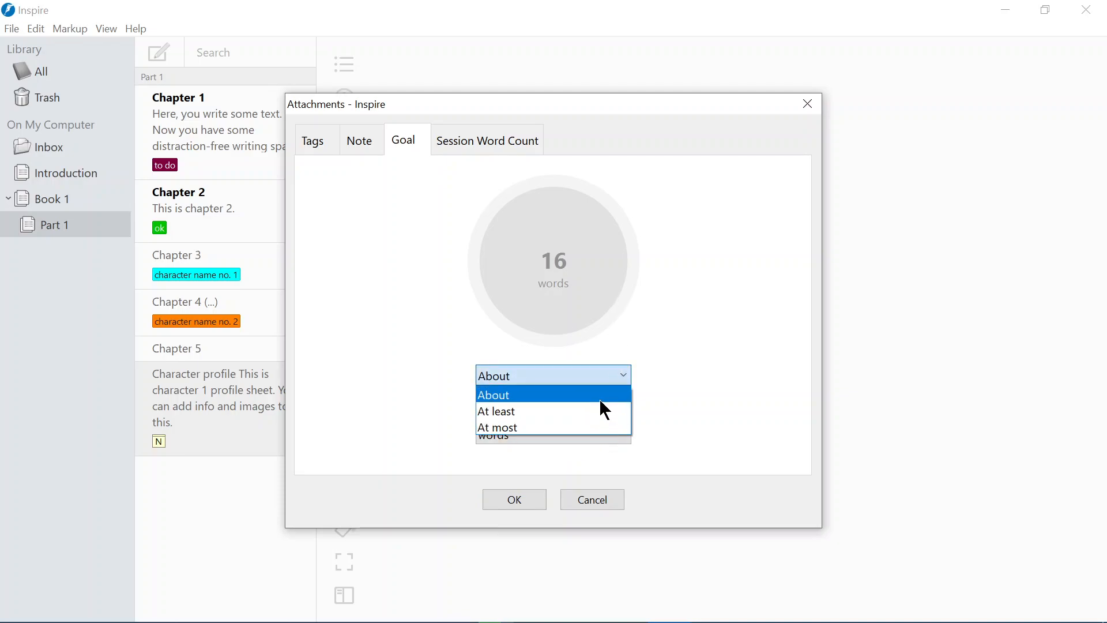
{"action": "left_click", "coordinate": [603, 412]}
{"action": "left_click", "coordinate": [554, 406]}
{"action": "type", "text": "40"}
{"action": "left_click", "coordinate": [583, 436]}
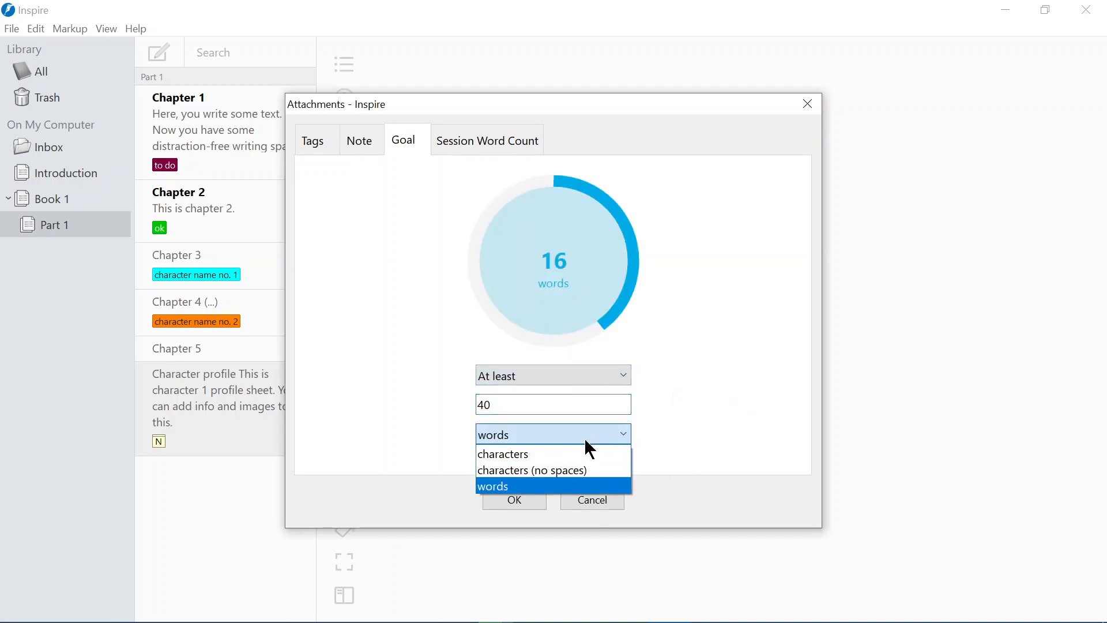
{"action": "left_click", "coordinate": [599, 488]}
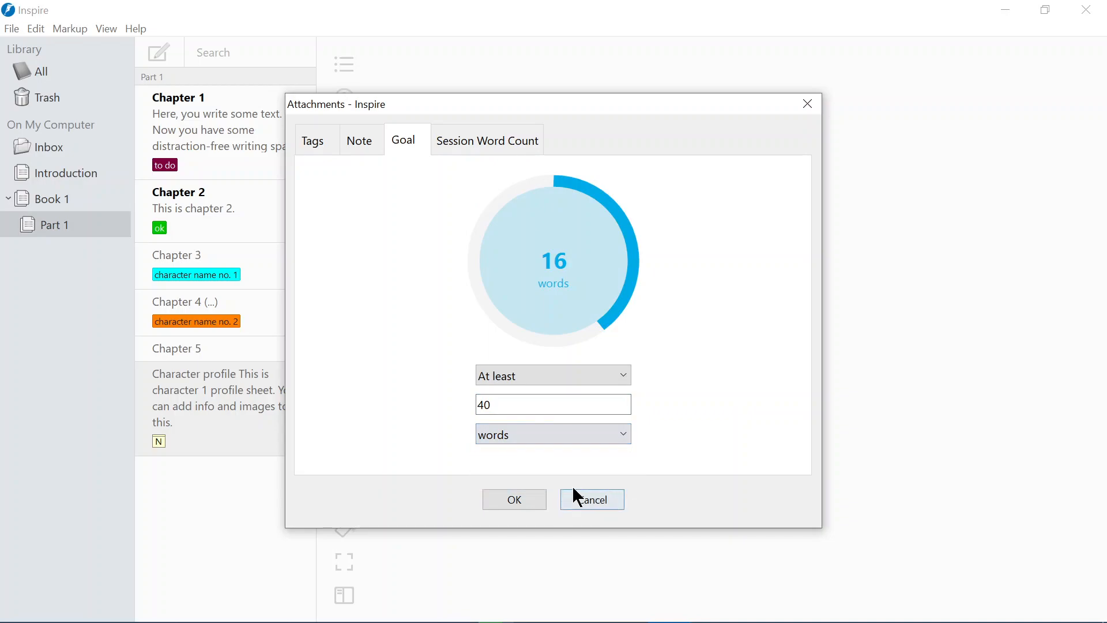
{"action": "left_click", "coordinate": [520, 501]}
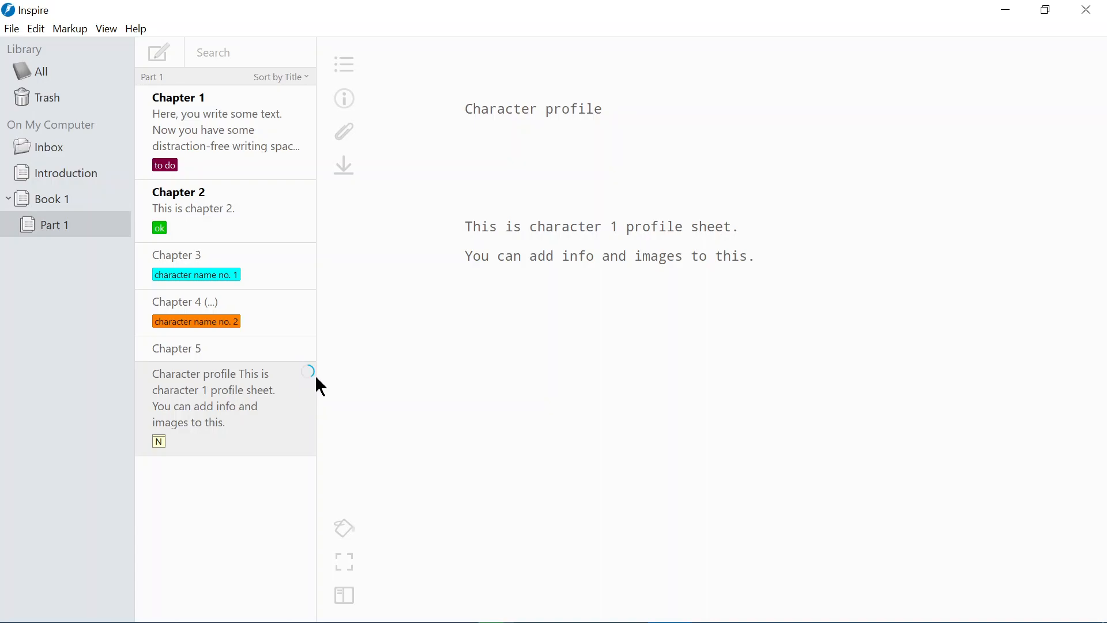
- Narrow the library pane slightly
{"action": "left_click_drag", "start_coordinate": [133, 275], "coordinate": [121, 283]}
{"action": "mouse_move", "coordinate": [302, 277]}
{"action": "left_mouse_down"}
{"action": "mouse_move", "coordinate": [472, 283]}
{"action": "mouse_move", "coordinate": [300, 286]}
{"action": "left_mouse_up"}
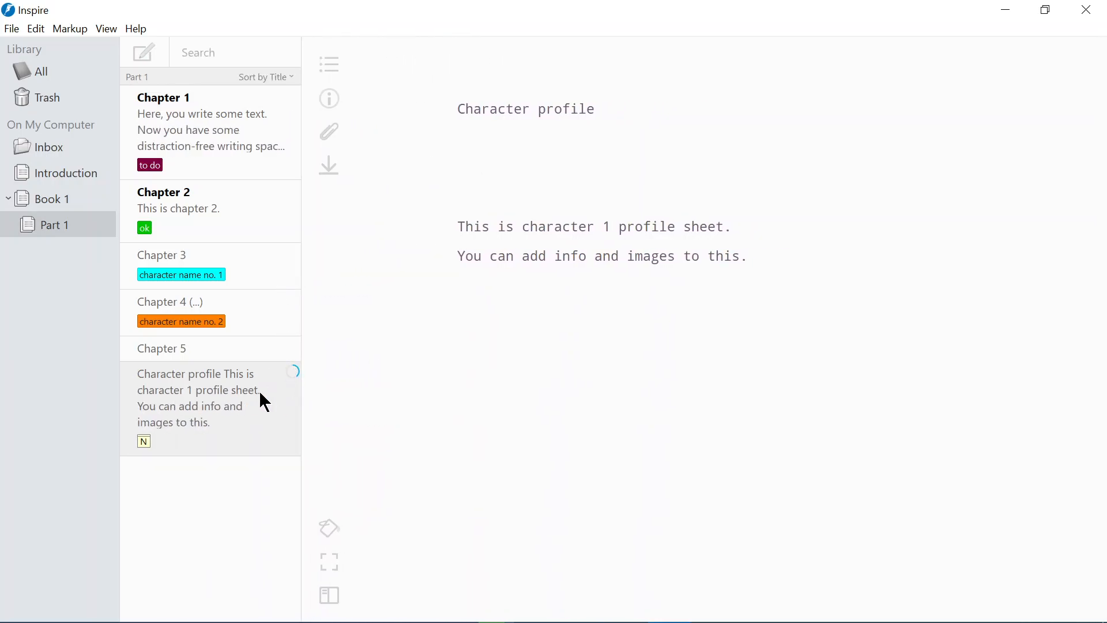
- Add the lines "you will note that...." and "almost 40 words done" below the existing text of the Character profile sheet
{"action": "type", "text": "you will note"}
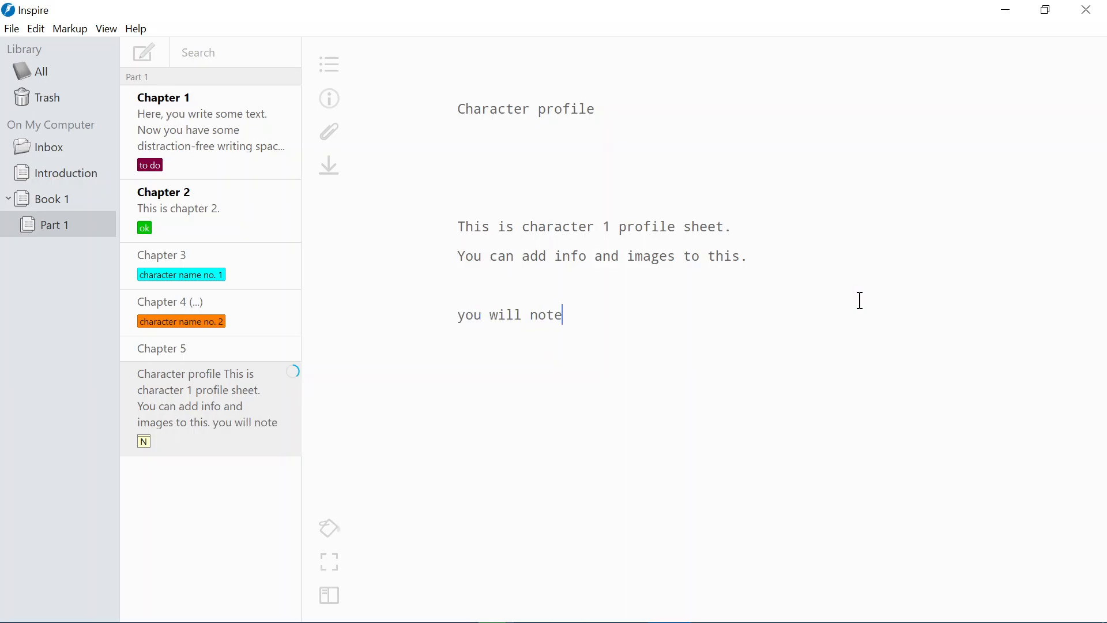
{"action": "type", "text": " tjis"}
{"action": "key", "text": "BackSpace"}
{"action": "key", "text": "BackSpace"}
{"action": "key", "text": "BackSpace"}
{"action": "type", "text": "hat amos"}
{"action": "key", "text": "BackSpace"}
{"action": "key", "text": "BackSpace"}
{"action": "key", "text": "BackSpace"}
{"action": "type", "text": "lmost 40 words done"}
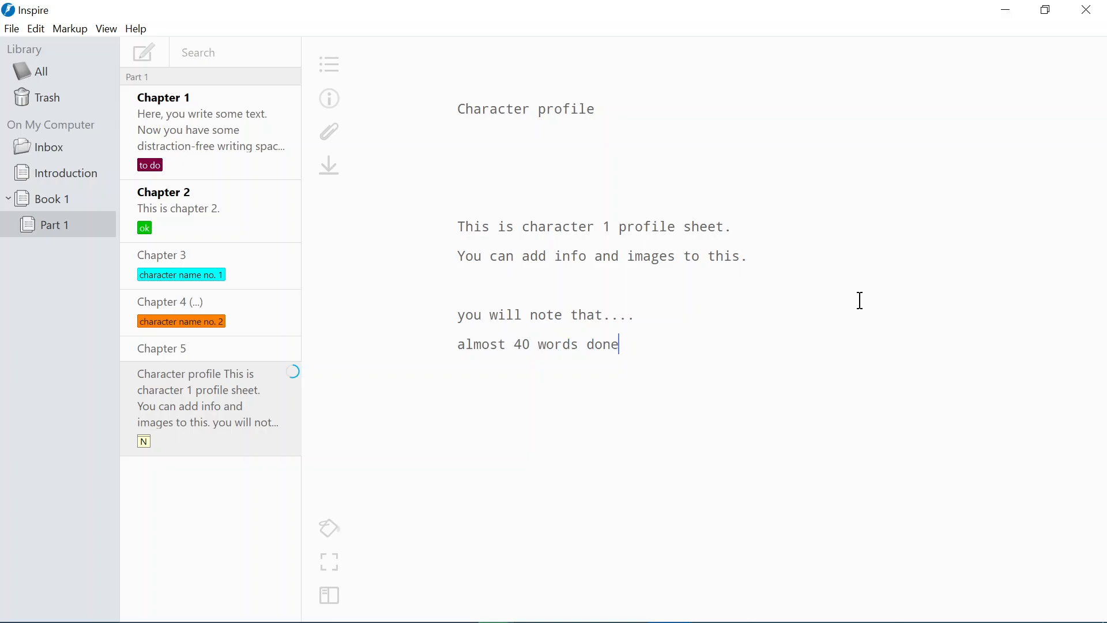
- Lower the Character profile sheet's writing goal to at least 30 words
{"action": "left_click", "coordinate": [329, 134]}
{"action": "left_click", "coordinate": [406, 142]}
{"action": "left_click", "coordinate": [539, 401]}
{"action": "key", "text": "BackSpace"}
{"action": "key", "text": "BackSpace"}
{"action": "type", "text": "30"}
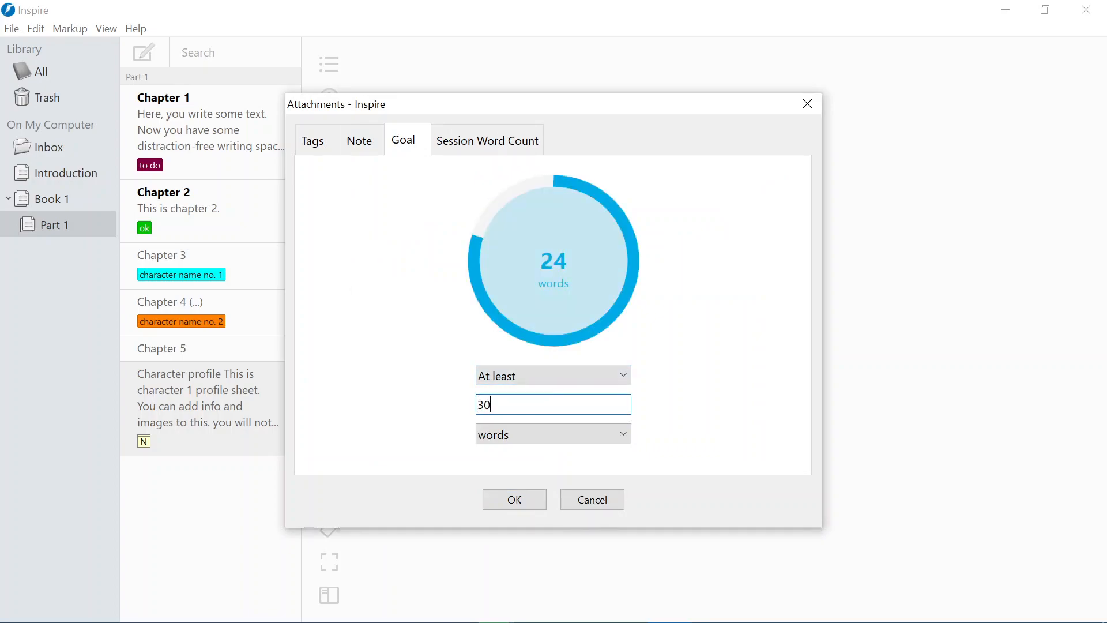
{"action": "left_click", "coordinate": [539, 491]}
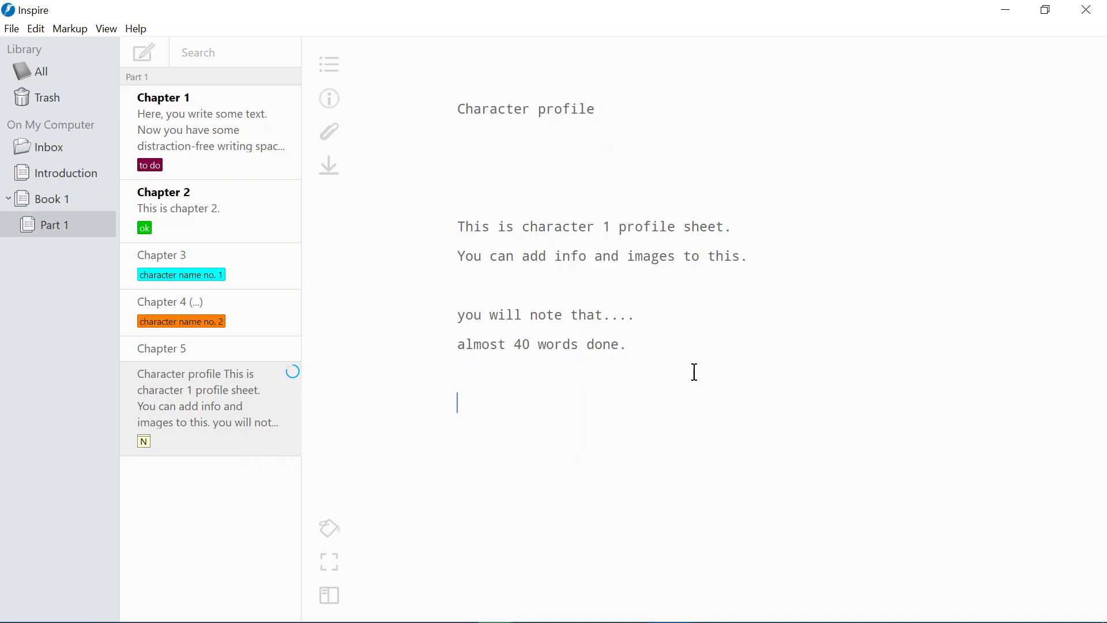
- Add the line "See?" at the end of the Character profile sheet and check its session word count
{"action": "type", "text": "See?"}
{"action": "left_click", "coordinate": [329, 131]}
{"action": "left_click", "coordinate": [450, 147]}
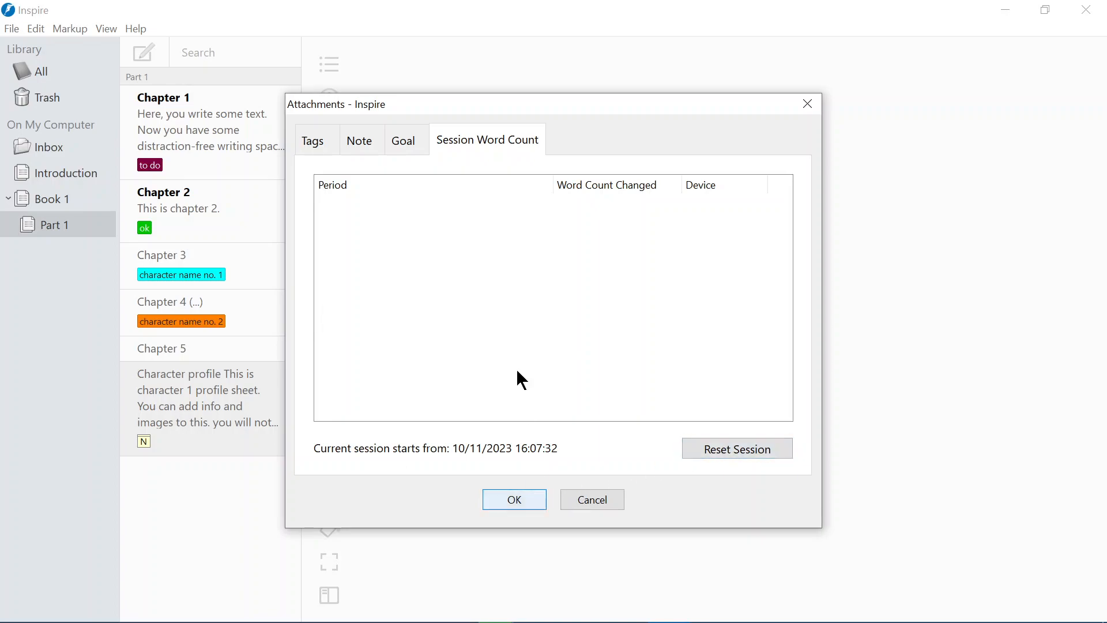
{"action": "left_click", "coordinate": [534, 501]}
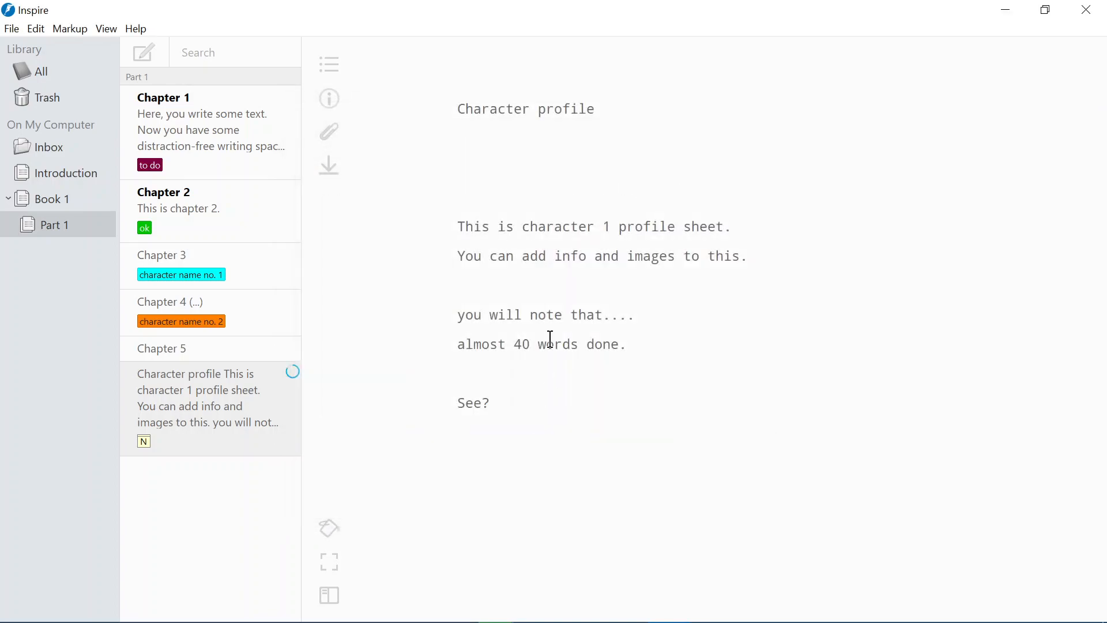
- Open the export options for the Character profile sheet, look through the available formats and choose DOCX
{"action": "left_click", "coordinate": [330, 177]}
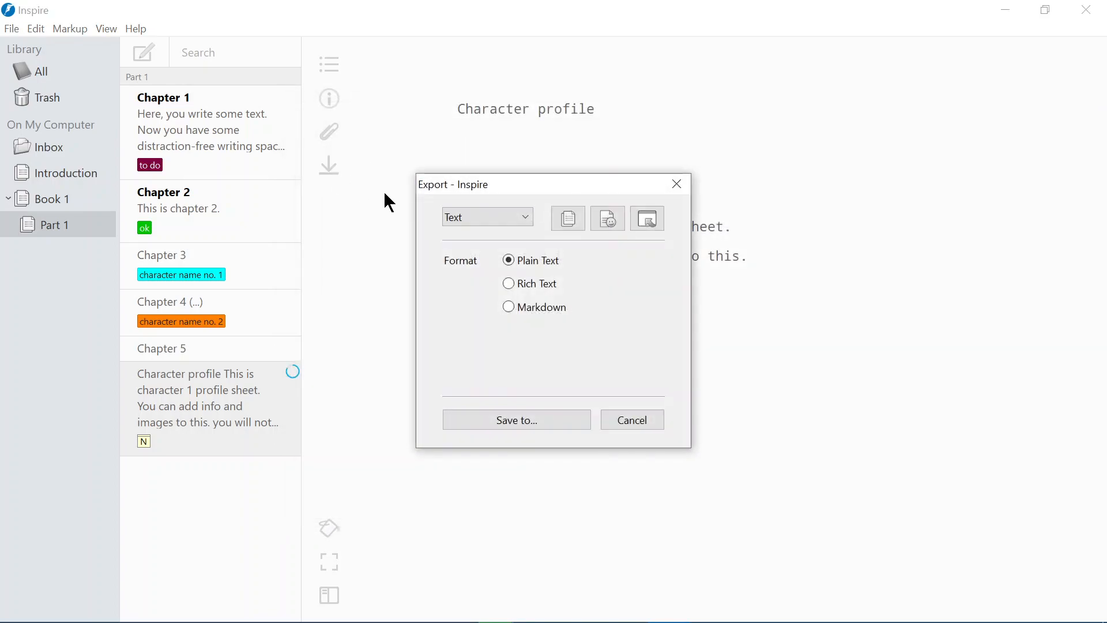
{"action": "left_click", "coordinate": [513, 219]}
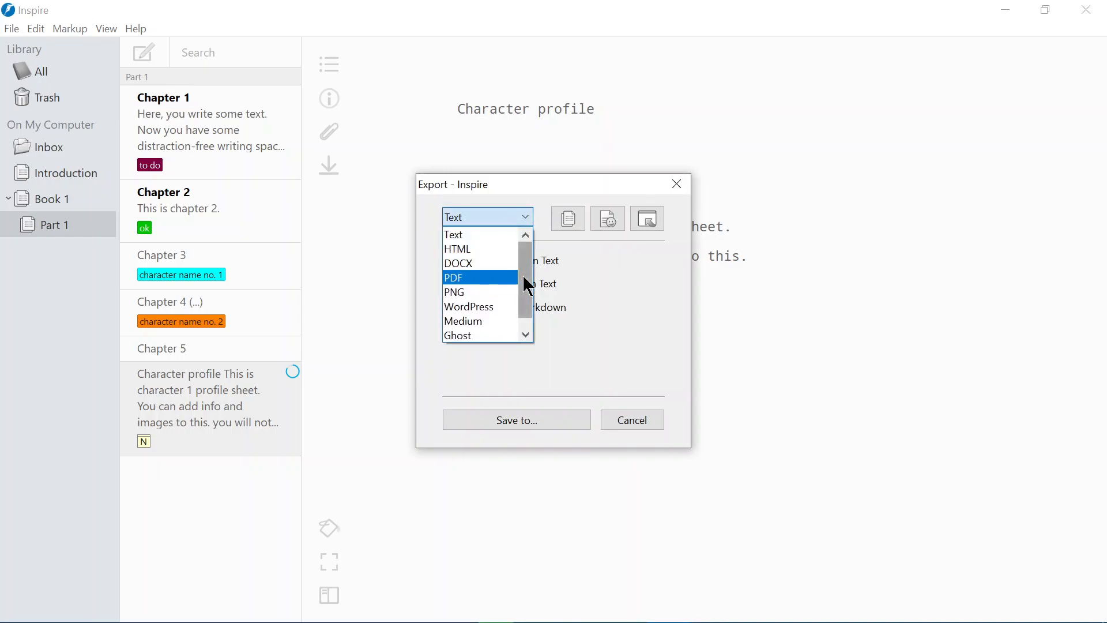
{"action": "scroll", "coordinate": [527, 285], "scroll_direction": "down", "scroll_amount": 1}
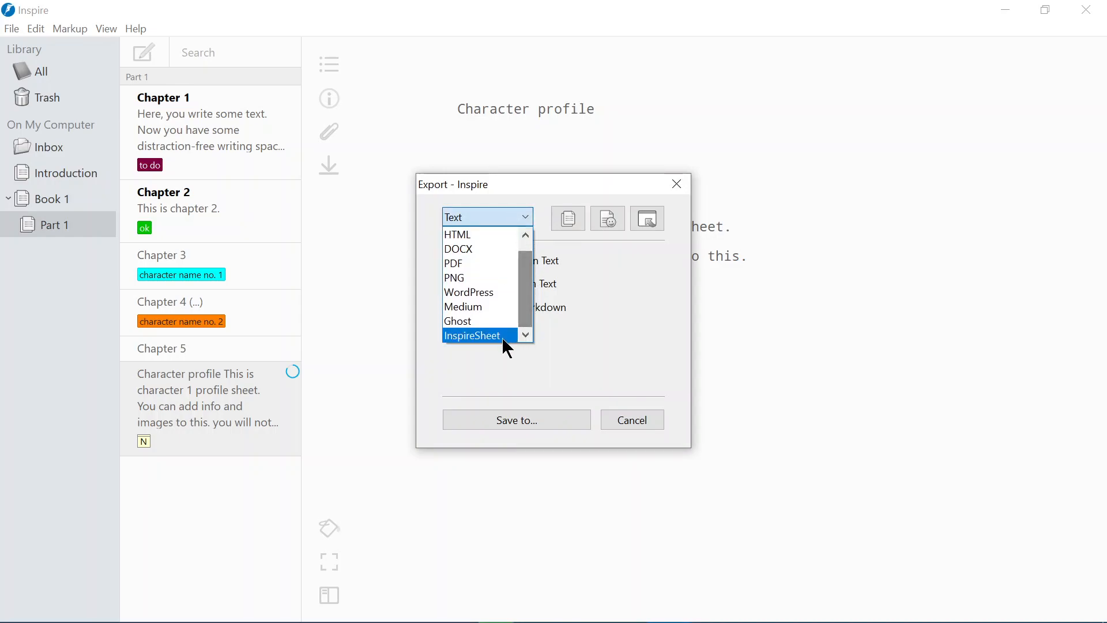
{"action": "scroll", "coordinate": [493, 245], "scroll_direction": "up", "scroll_amount": 1}
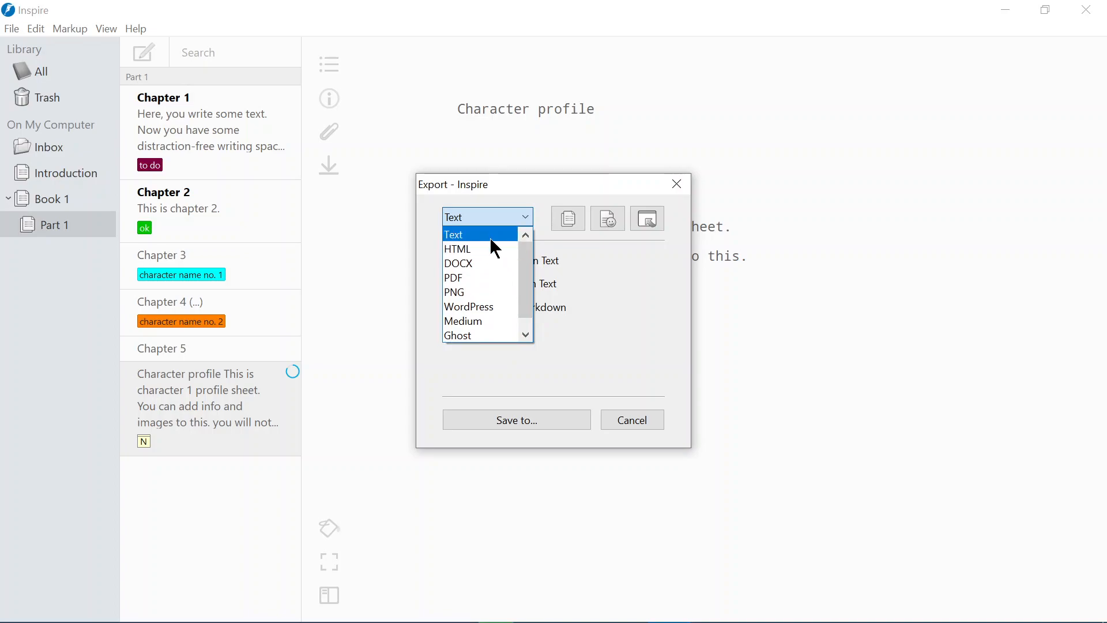
{"action": "left_click", "coordinate": [494, 264]}
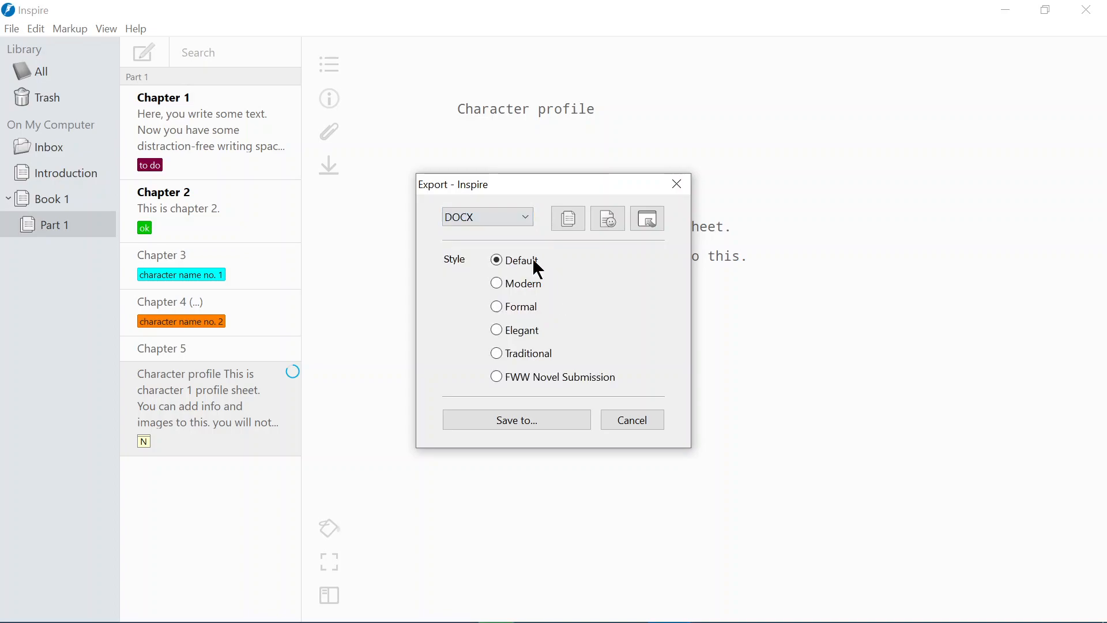
- Try the DOCX export's other output options, look at opening it in Microsoft Office Word, and leave the export
{"action": "left_click", "coordinate": [612, 221]}
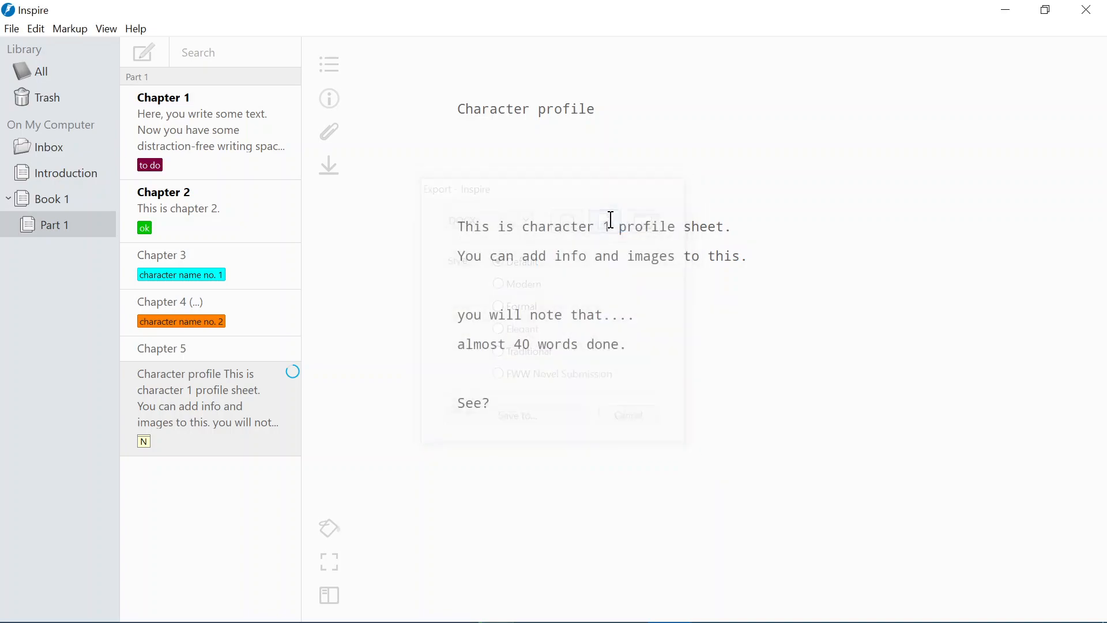
{"action": "left_click_drag", "start_coordinate": [695, 144], "coordinate": [712, 113]}
{"action": "left_click", "coordinate": [686, 91]}
{"action": "left_click", "coordinate": [337, 170]}
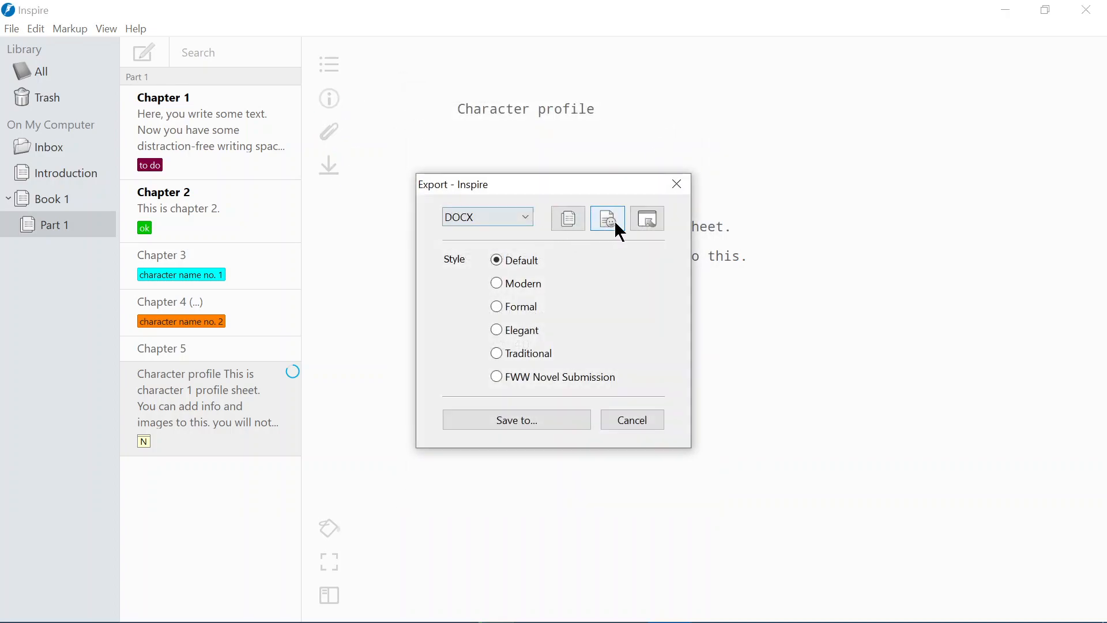
{"action": "left_click", "coordinate": [646, 222]}
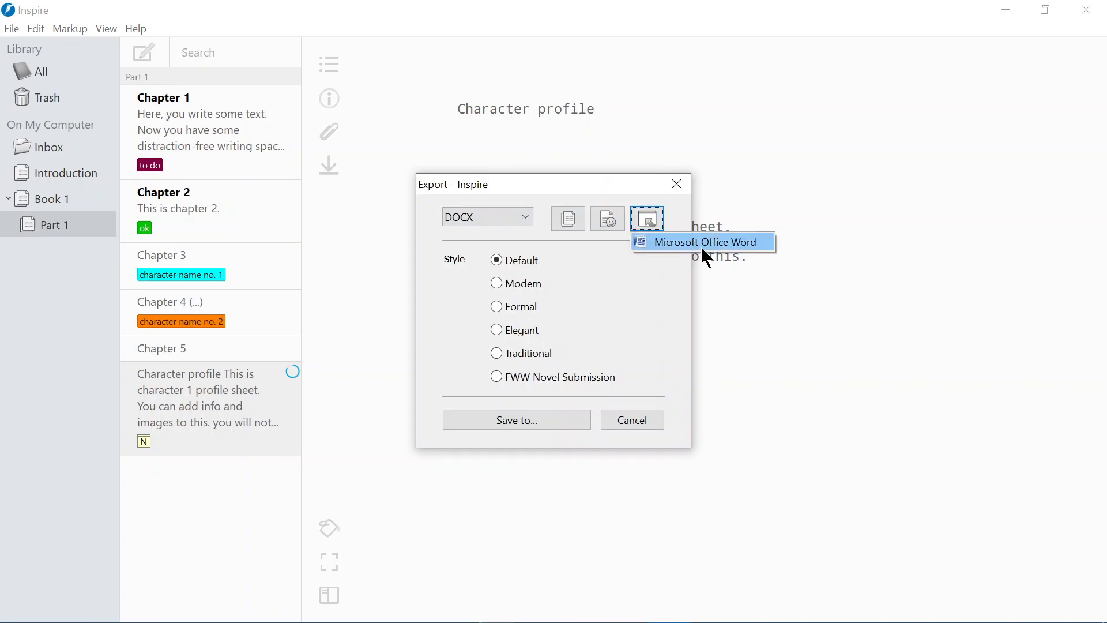
{"action": "left_click", "coordinate": [644, 287]}
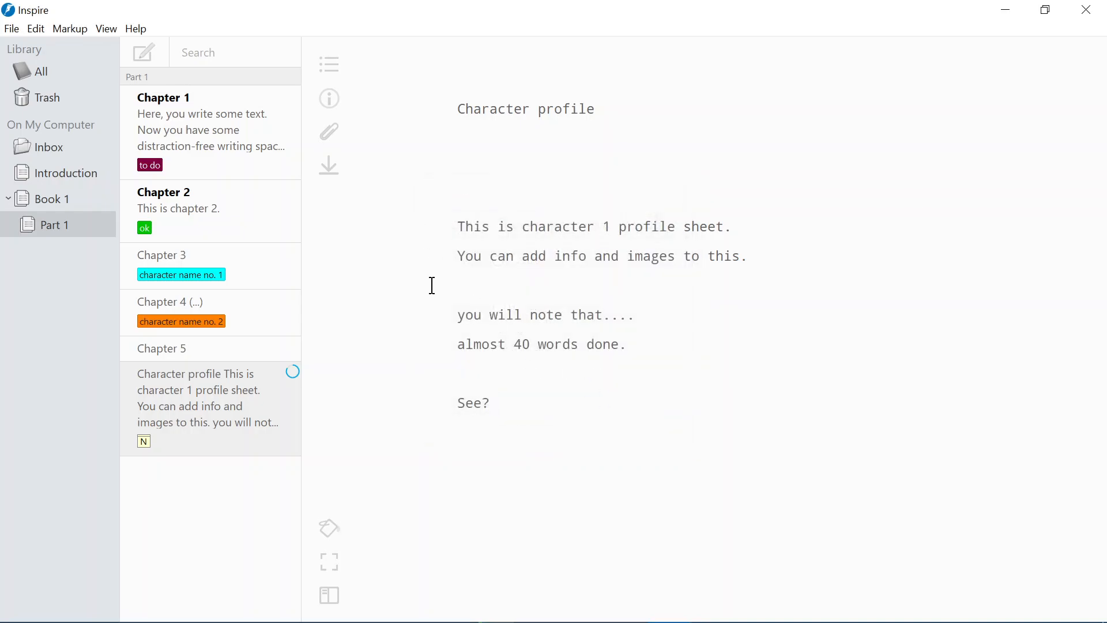
- View the list of markup codes and add the line "Markdown" below "See?" in the Character profile sheet
{"action": "left_click", "coordinate": [330, 528]}
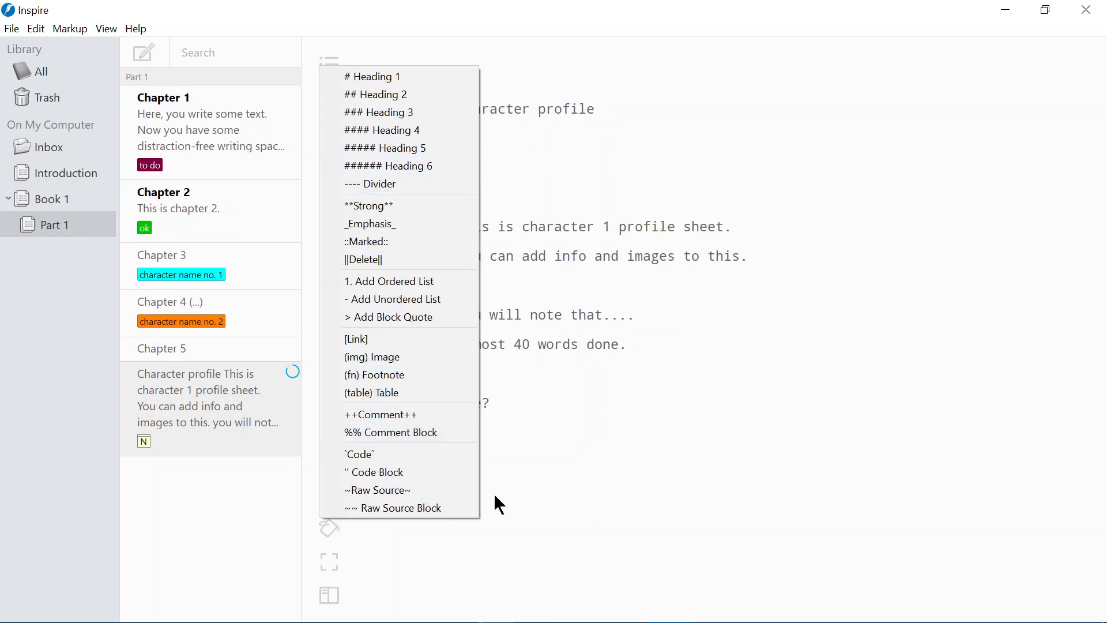
{"action": "left_click", "coordinate": [601, 398]}
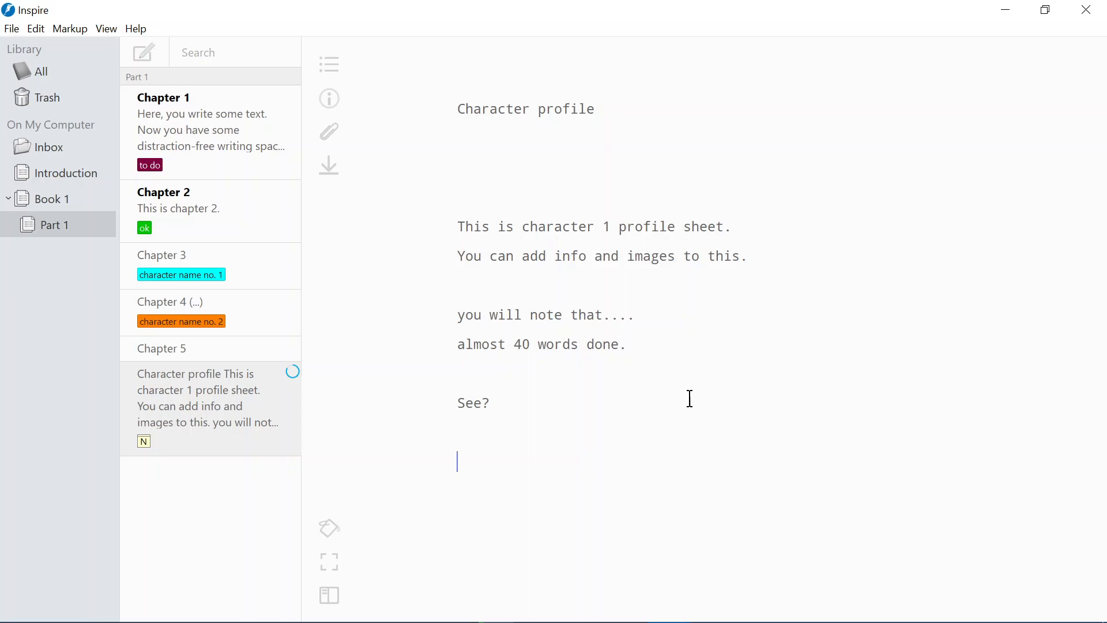
{"action": "type", "text": "Markdown"}
- Select the word "Markdown" and examine the markup options offered for it, leaving its formatting as is
{"action": "left_click_drag", "start_coordinate": [611, 464], "coordinate": [449, 481]}
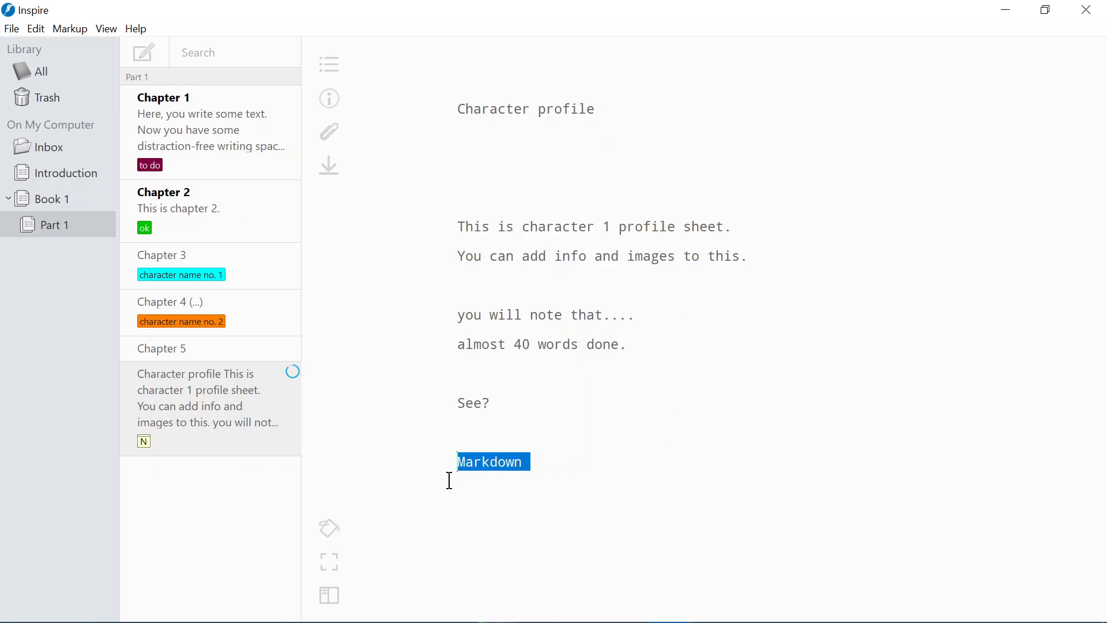
{"action": "right_click", "coordinate": [511, 463]}
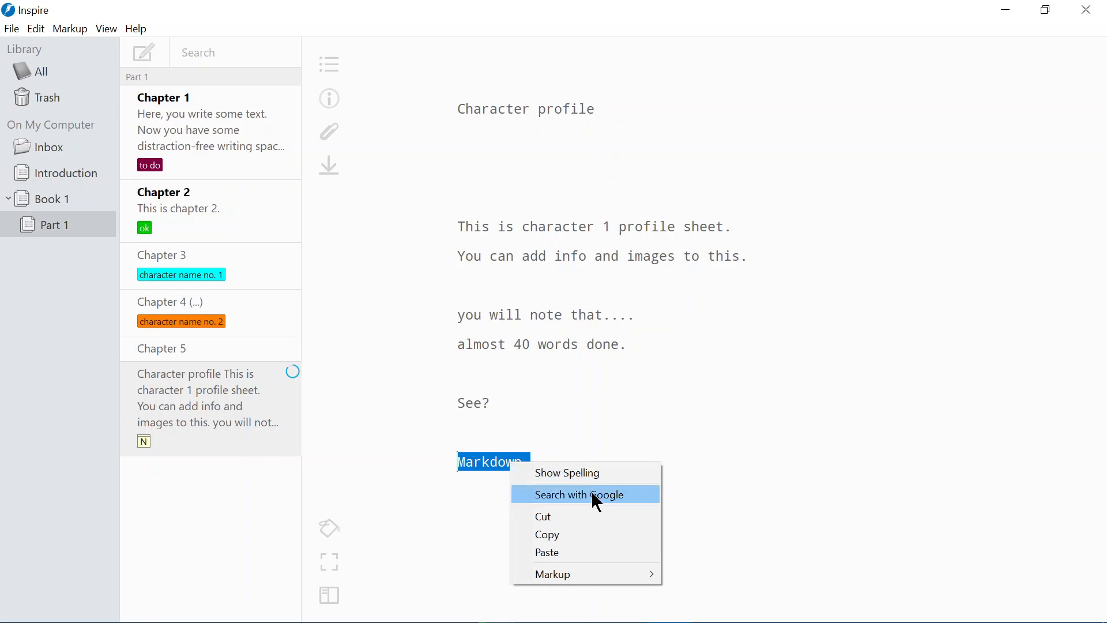
{"action": "mouse_move", "coordinate": [609, 580]}
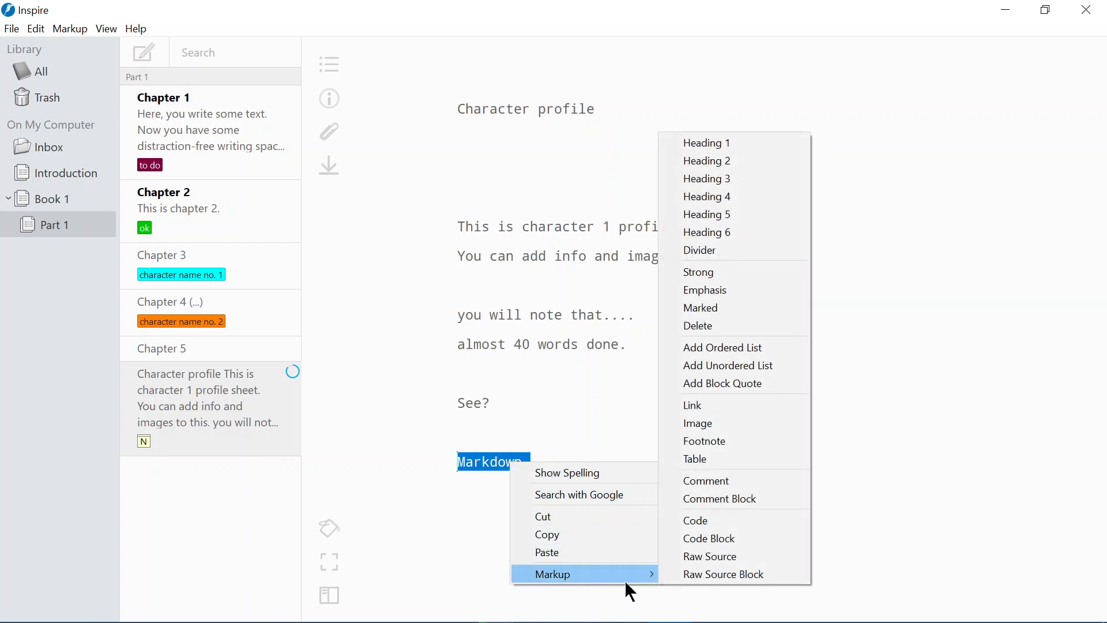
{"action": "left_click", "coordinate": [773, 442]}
{"action": "left_click", "coordinate": [329, 595]}
{"action": "left_click", "coordinate": [13, 594]}
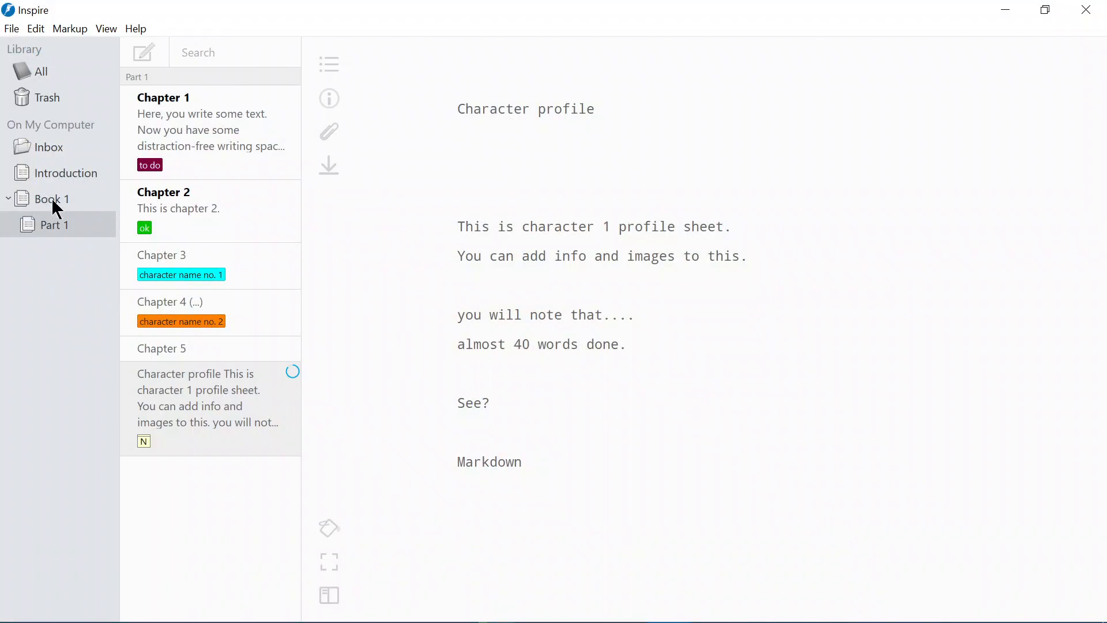
- Create a new group named "Part 2" and place it below Part 1, directly under Book 1
{"action": "right_click", "coordinate": [54, 245]}
{"action": "left_click", "coordinate": [70, 255]}
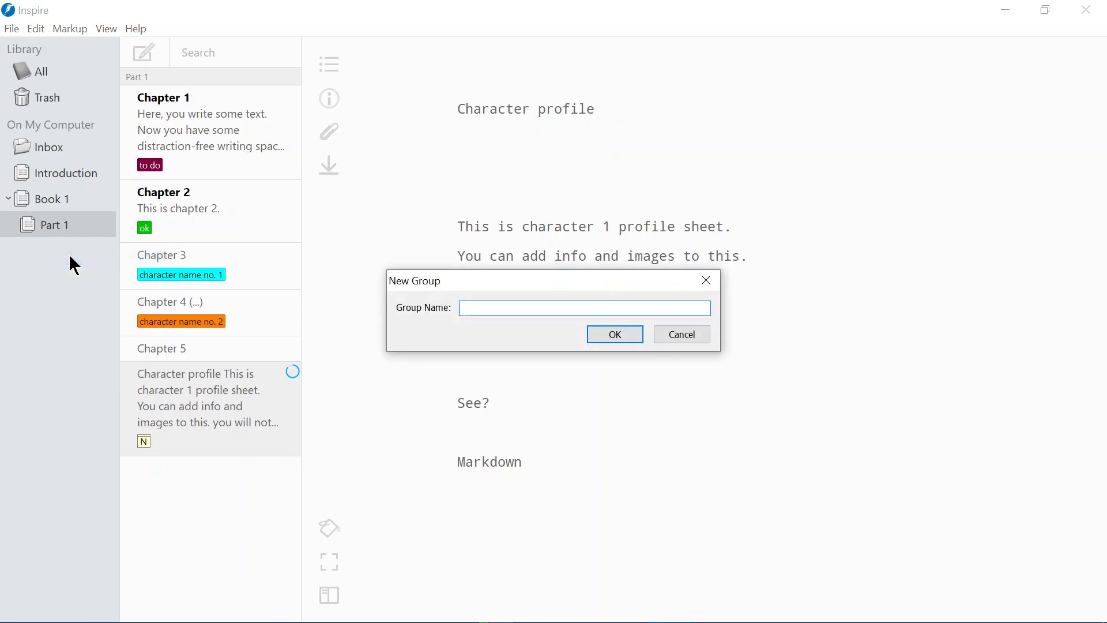
{"action": "key", "text": "Return"}
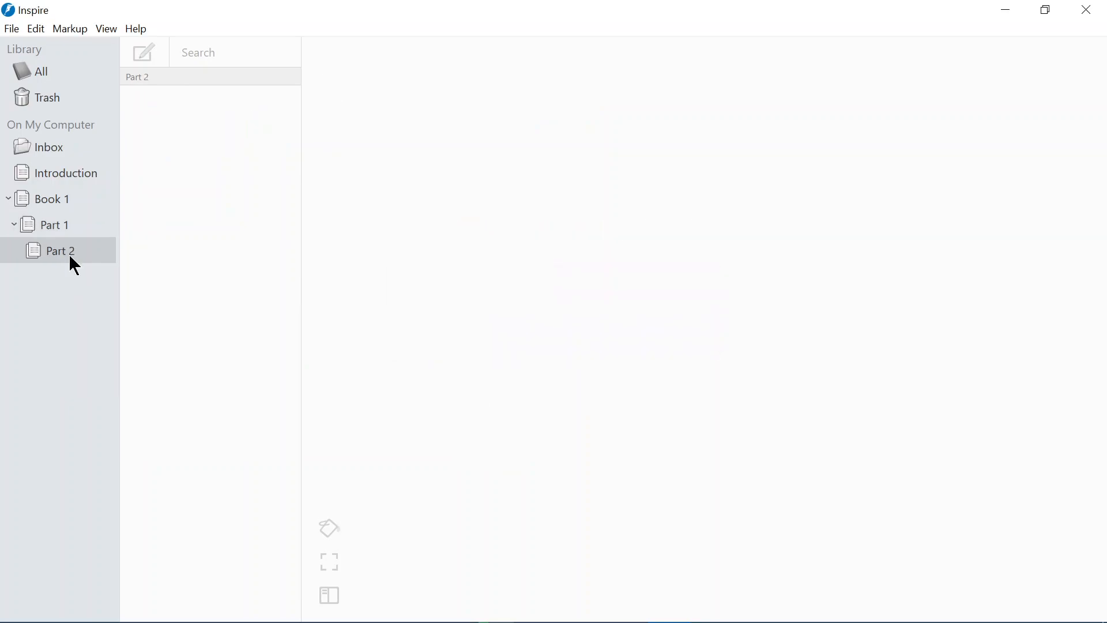
{"action": "left_click", "coordinate": [58, 254]}
{"action": "left_click_drag", "start_coordinate": [31, 291], "coordinate": [55, 265]}
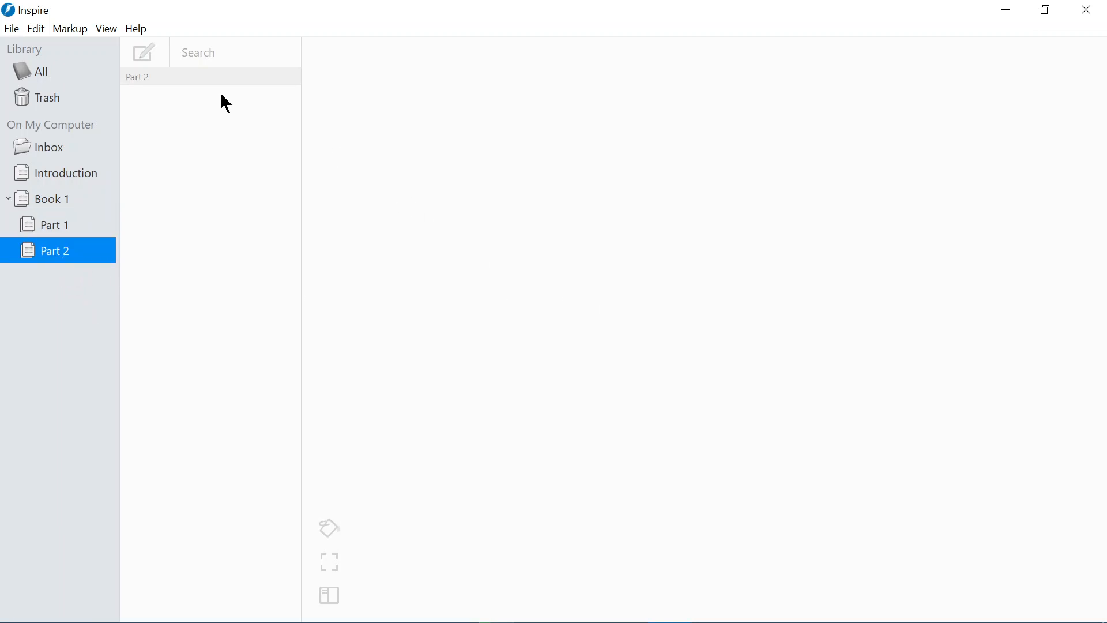
- Add a new sheet in Part 2 with the text "you can grab and change order of files. Groups and sheets."
{"action": "left_click", "coordinate": [145, 54]}
{"action": "type", "text": "yo"}
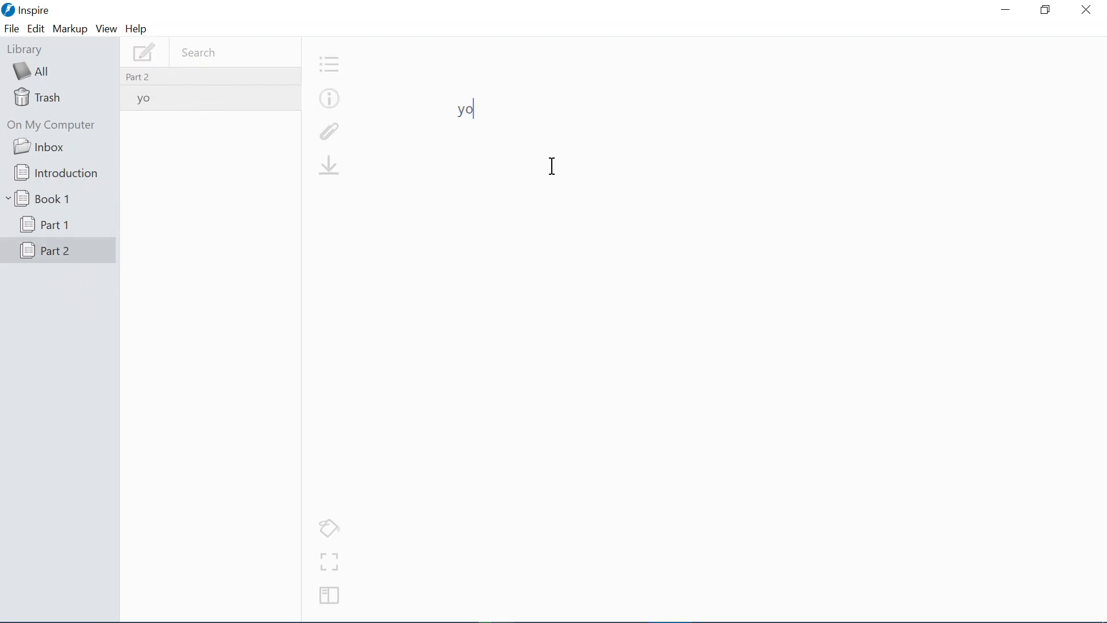
{"action": "type", "text": "u can grab and"}
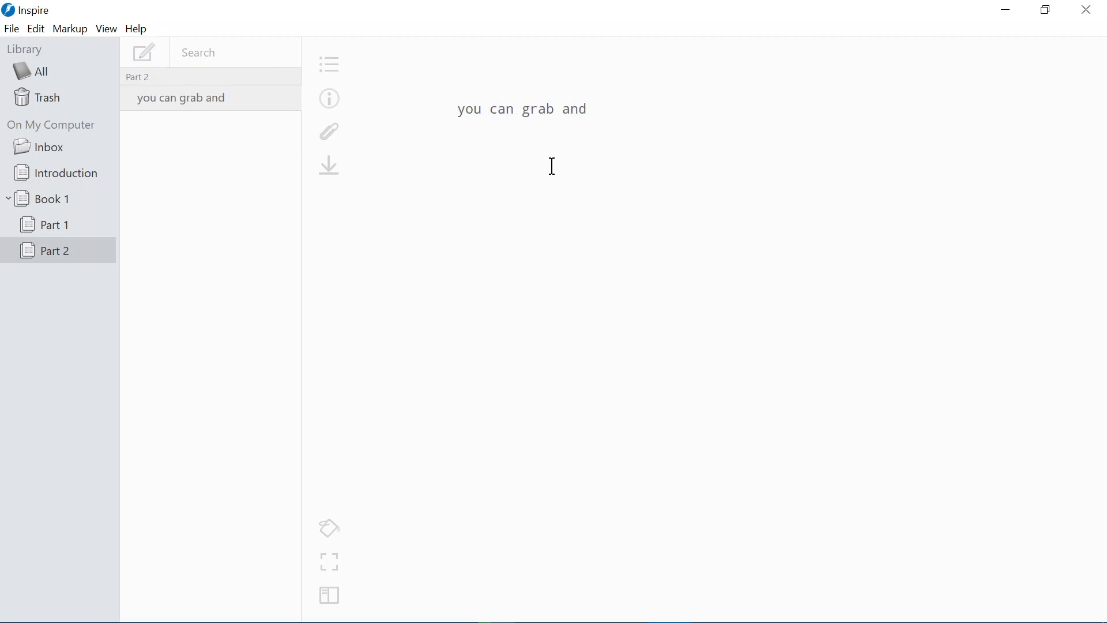
{"action": "type", "text": " change or"}
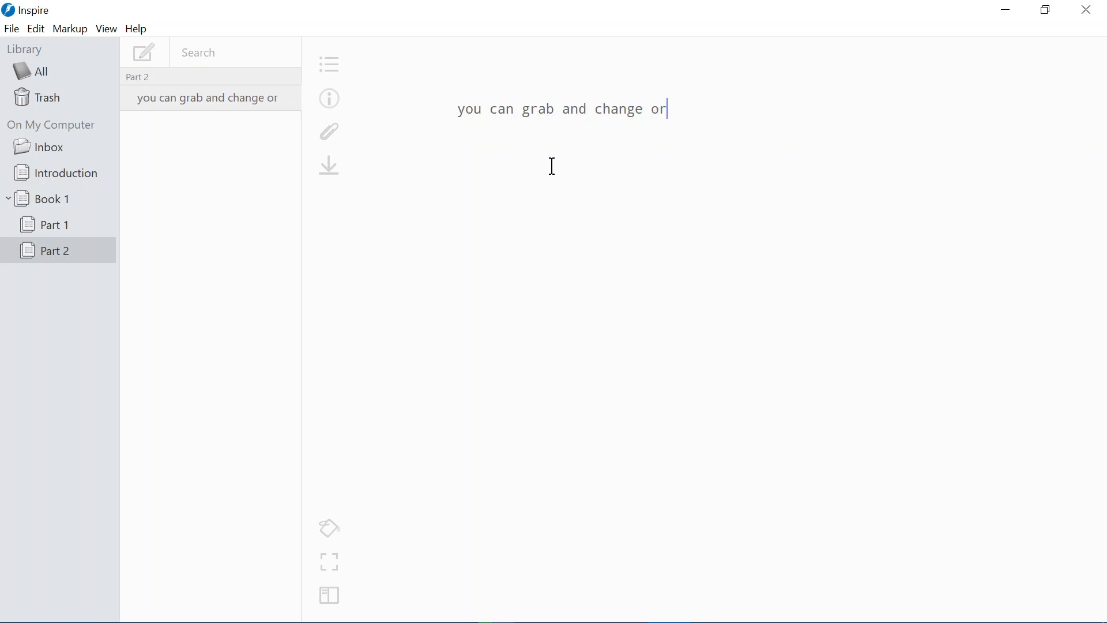
{"action": "type", "text": "der of i"}
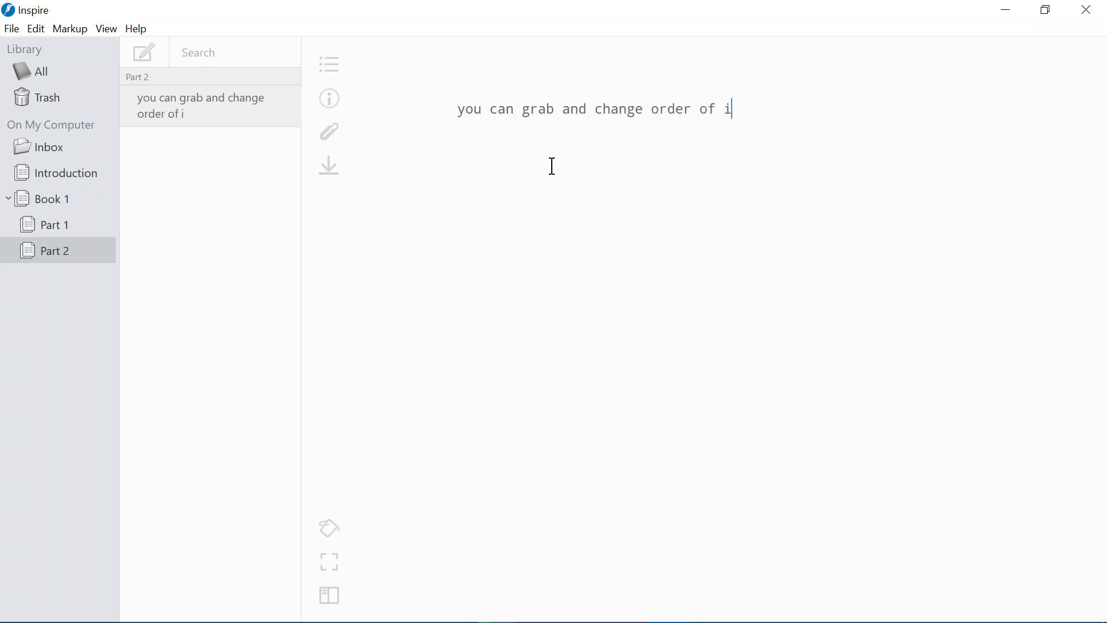
{"action": "key", "text": "BackSpace"}
{"action": "type", "text": "files. Group"}
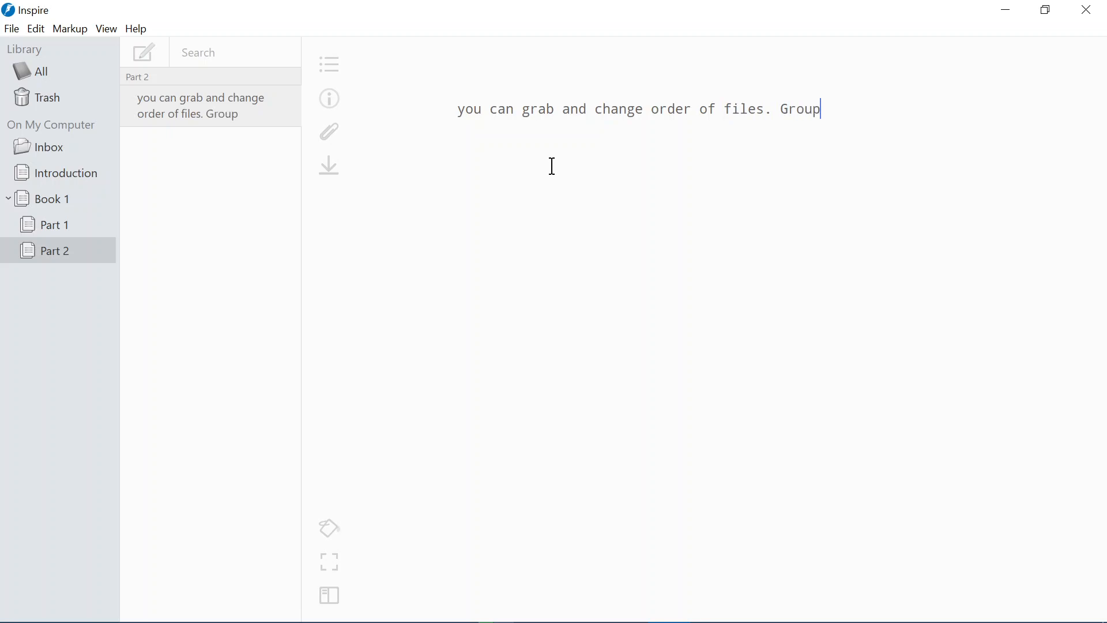
{"action": "type", "text": "s and sheets."}
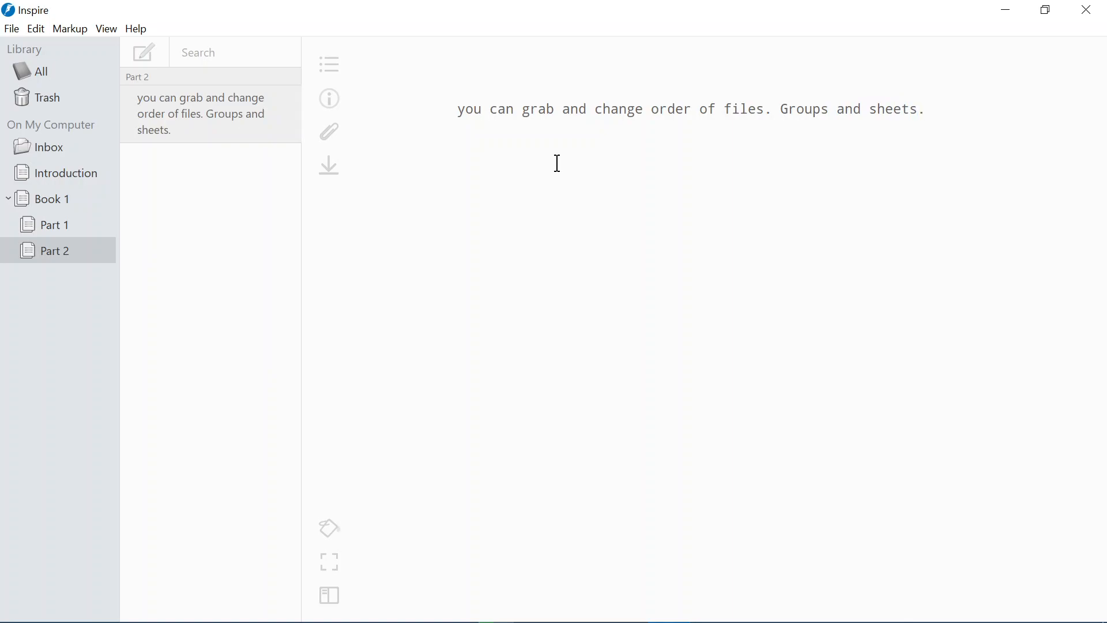
- Join the two sentences of the Part 2 sheet by replacing ". G" with ", g" before "roups"
{"action": "left_click", "coordinate": [781, 110]}
{"action": "key", "text": "Delete"}
{"action": "key", "text": "BackSpace"}
{"action": "key", "text": "BackSpace"}
{"action": "type", "text": ", g"}
- Show the paragraph numbers in the editor and hide them again
{"action": "left_click", "coordinate": [70, 29]}
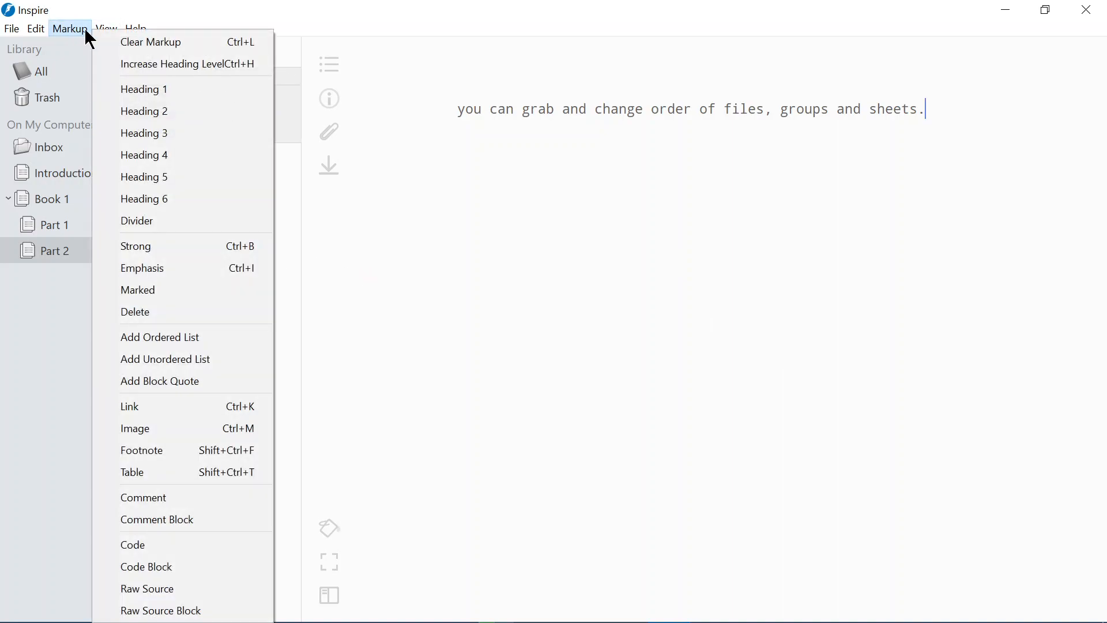
{"action": "mouse_move", "coordinate": [111, 33]}
{"action": "mouse_move", "coordinate": [175, 448]}
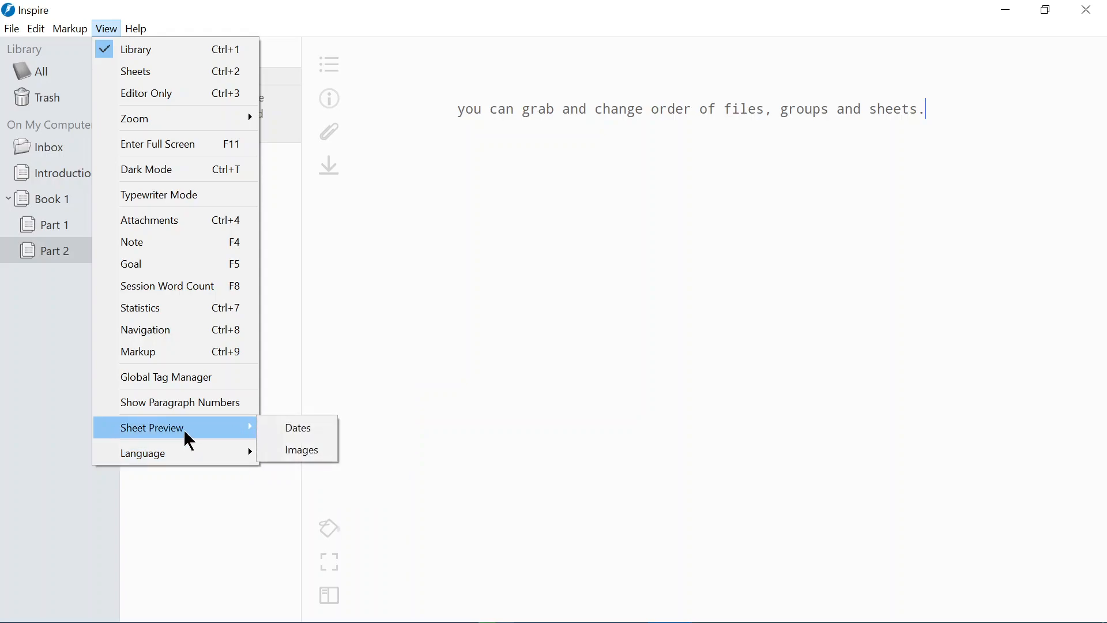
{"action": "left_click", "coordinate": [196, 405]}
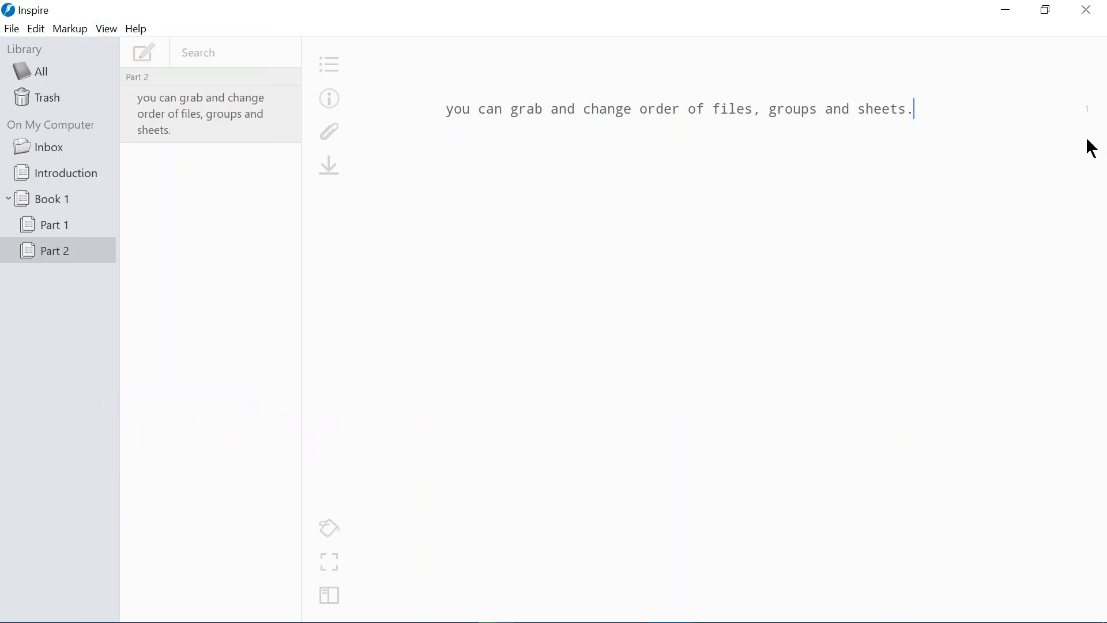
{"action": "left_click", "coordinate": [115, 29]}
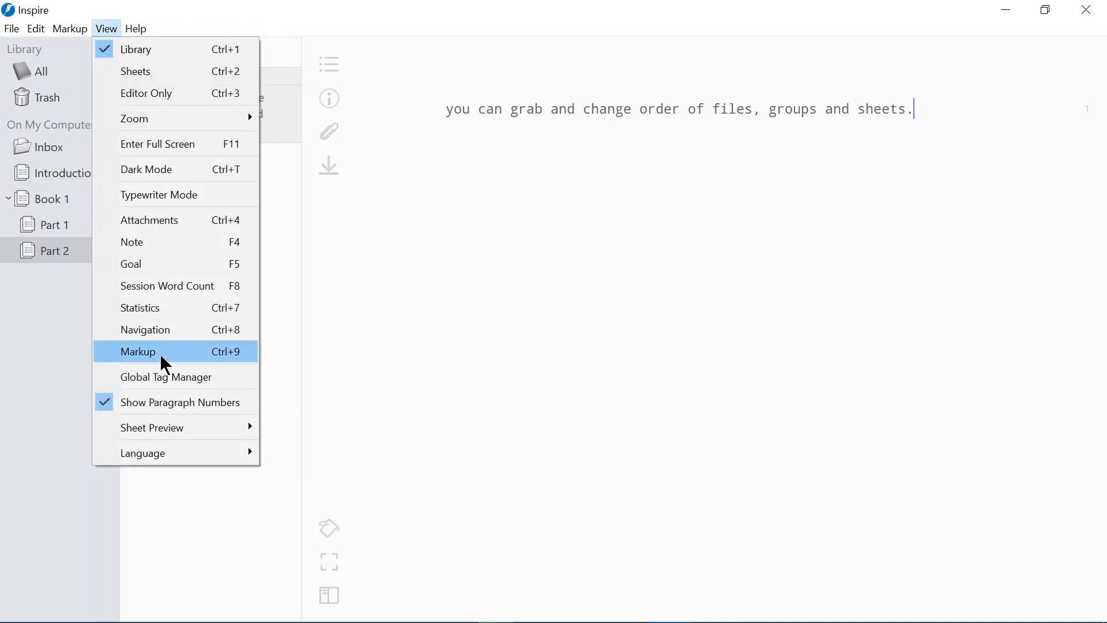
{"action": "left_click", "coordinate": [173, 403]}
- View the predefined tags in the Global Tag Manager and close it without changes
{"action": "left_click", "coordinate": [112, 30]}
{"action": "left_click", "coordinate": [184, 377]}
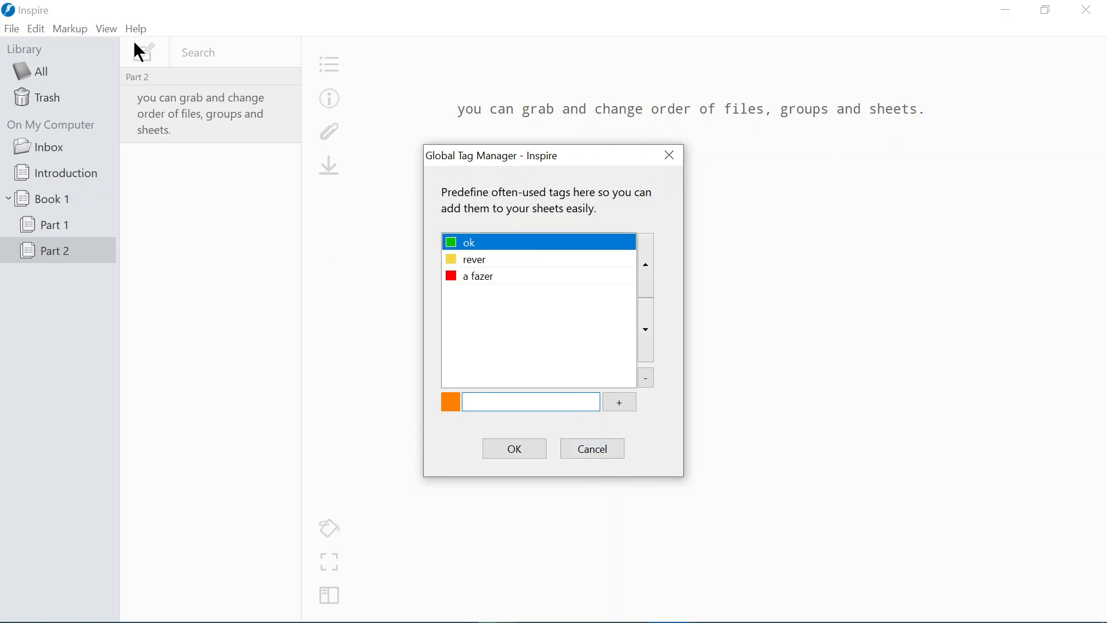
{"action": "left_click", "coordinate": [583, 456]}
- View the markup list and the statistics for the Part 2 sheet
{"action": "left_click", "coordinate": [101, 29]}
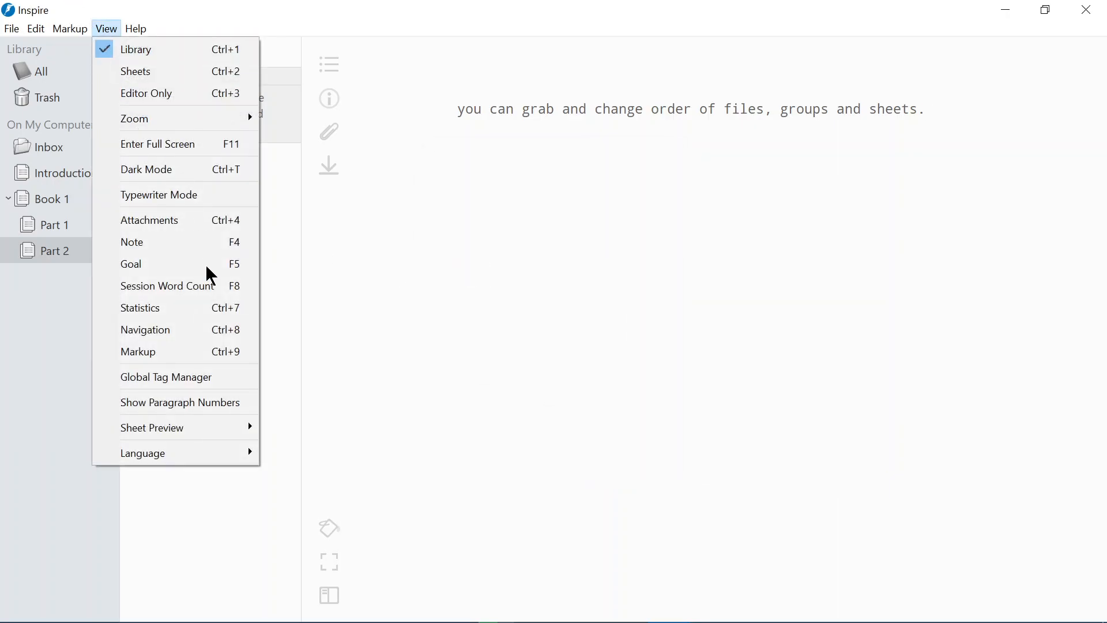
{"action": "left_click", "coordinate": [174, 351]}
{"action": "left_click", "coordinate": [109, 29]}
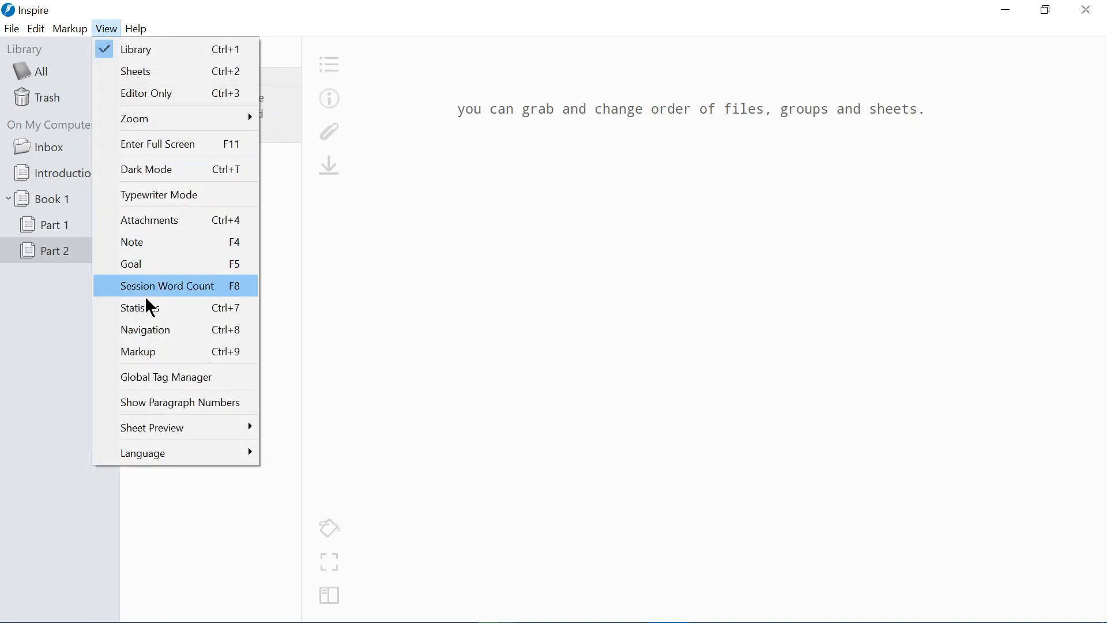
{"action": "left_click", "coordinate": [170, 315]}
{"action": "left_click", "coordinate": [551, 431]}
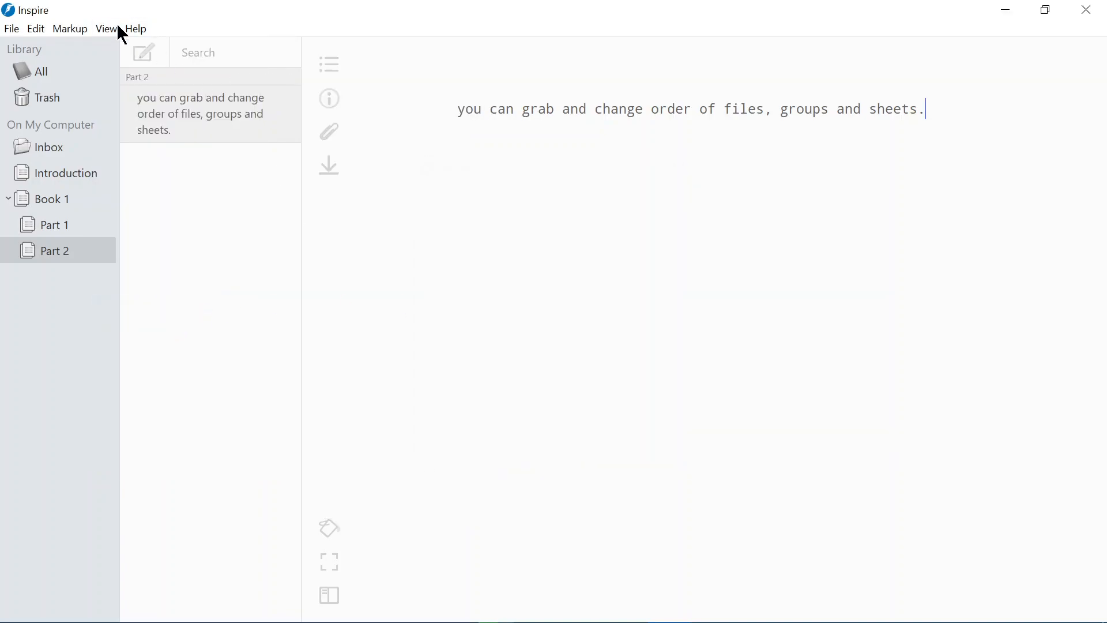
- Turn on typewriter mode and add "this is typewriter mode." below the Part 2 sentence, separated by blank lines
{"action": "left_click", "coordinate": [109, 29]}
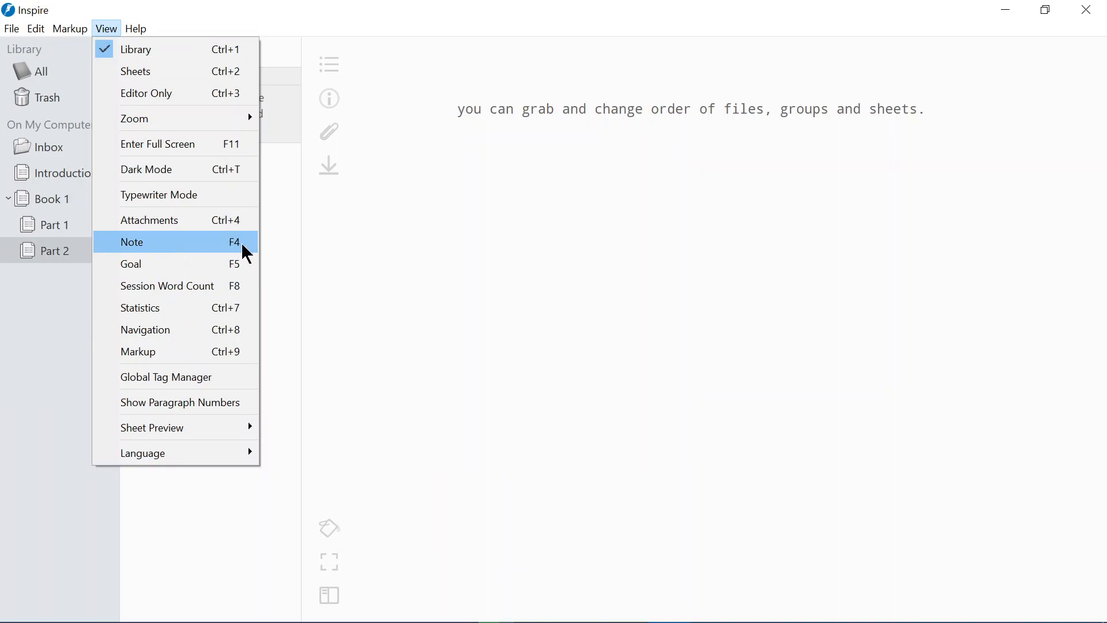
{"action": "left_click", "coordinate": [185, 196]}
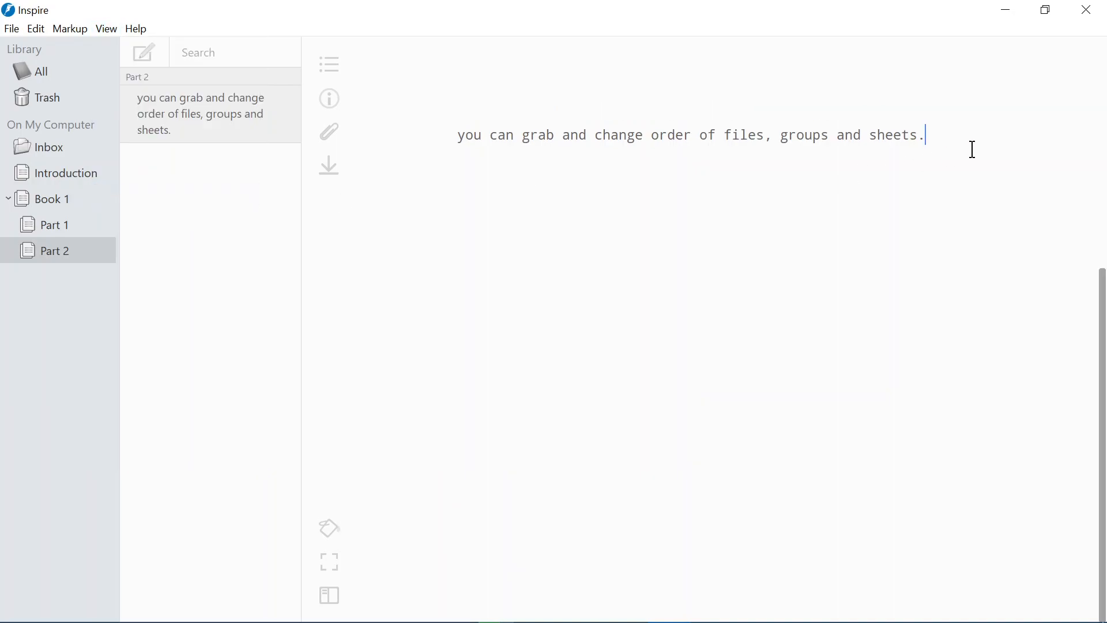
{"action": "key", "text": "Return"}
{"action": "key", "text": "Return"}
{"action": "key", "text": "Return"}
{"action": "type", "text": "this ti"}
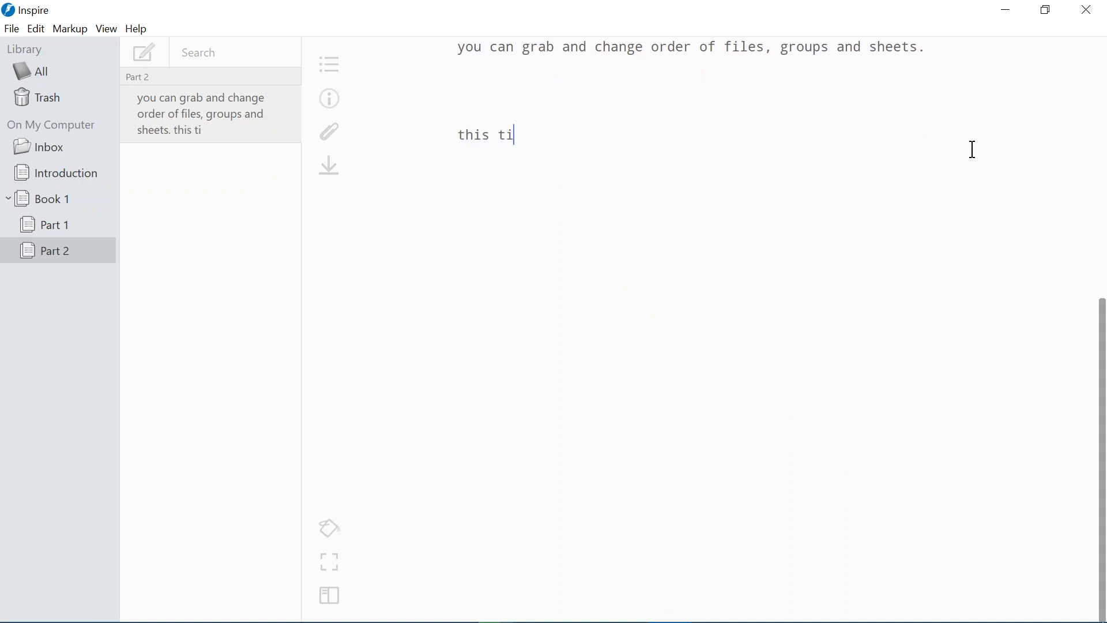
{"action": "key", "text": "BackSpace"}
{"action": "key", "text": "BackSpace"}
{"action": "type", "text": "is typewrti"}
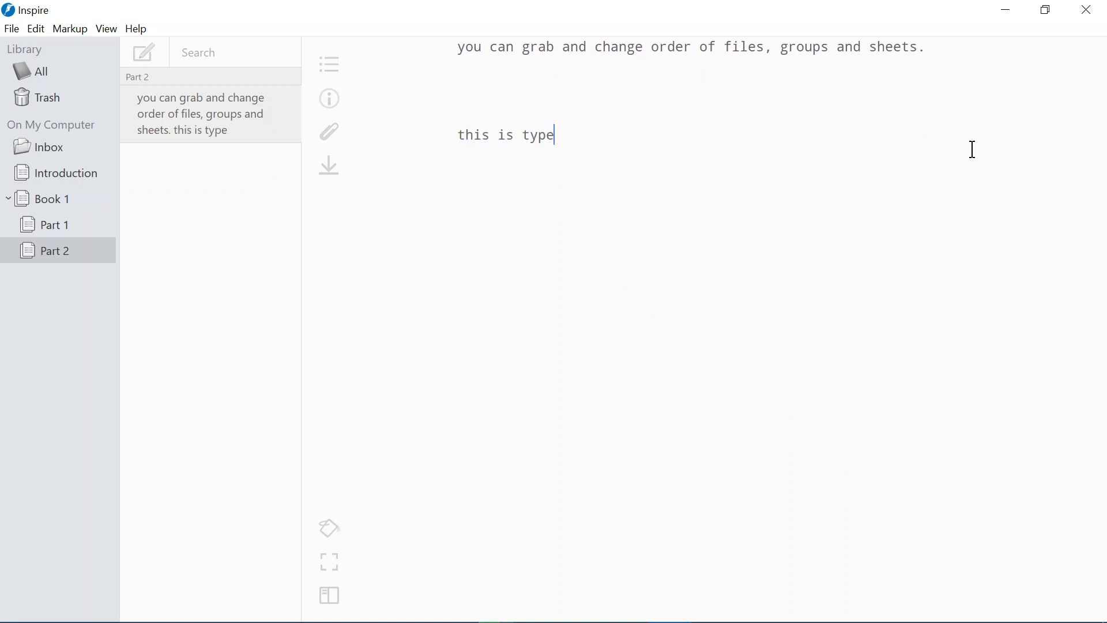
{"action": "key", "text": "BackSpace"}
{"action": "key", "text": "BackSpace"}
{"action": "type", "text": "iter mode."}
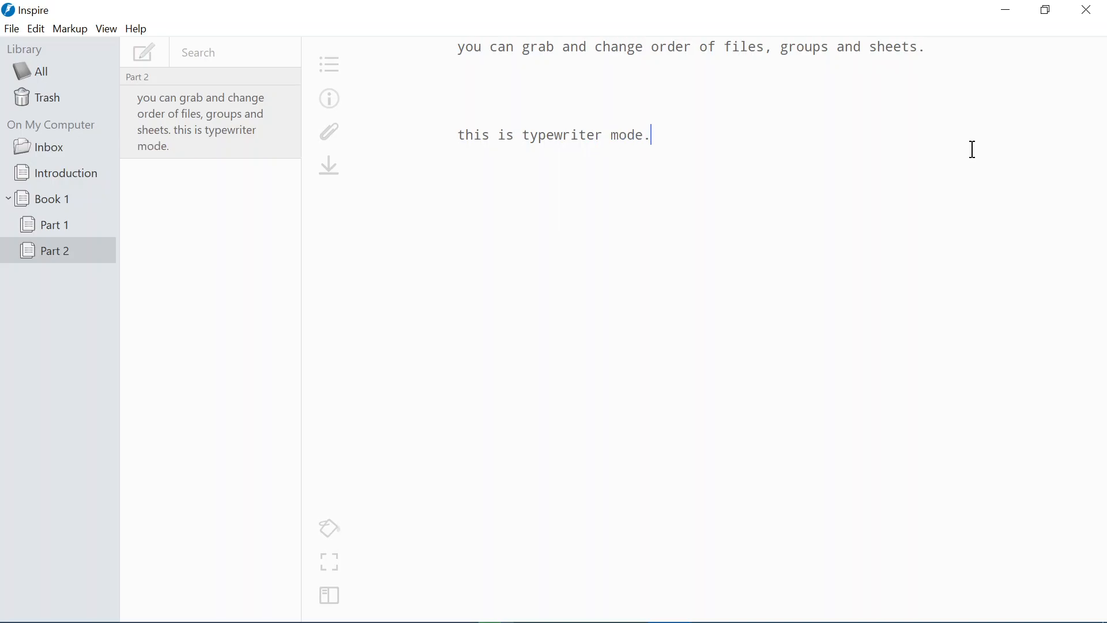
{"action": "key", "text": "Return"}
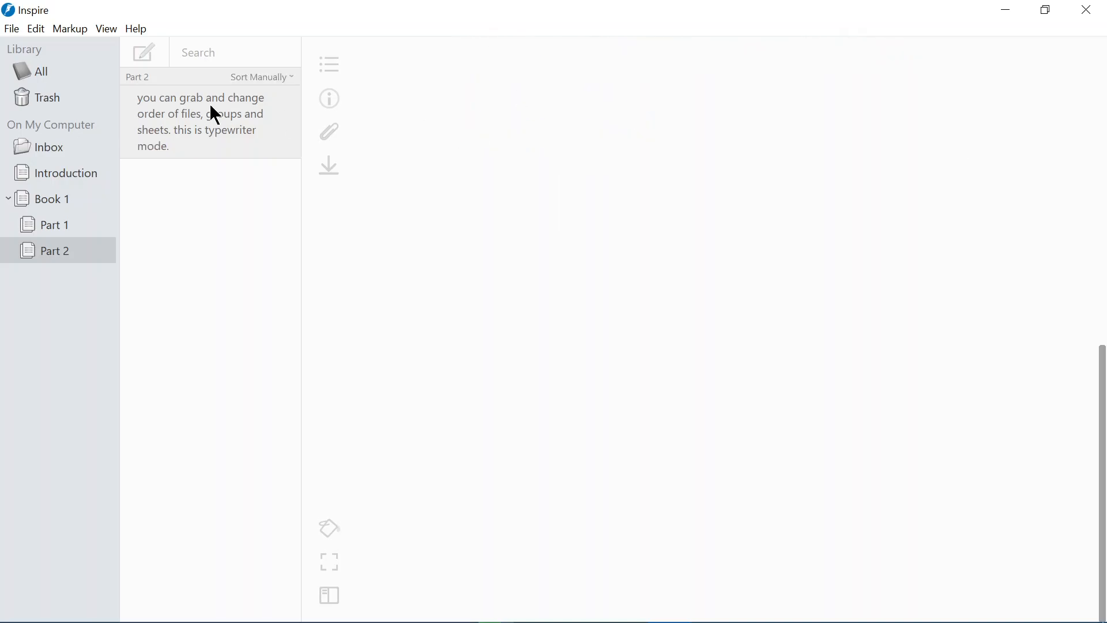
- Turn off typewriter mode and switch the interface to dark mode
{"action": "left_click", "coordinate": [112, 26]}
{"action": "left_click", "coordinate": [151, 195]}
{"action": "left_click", "coordinate": [107, 29]}
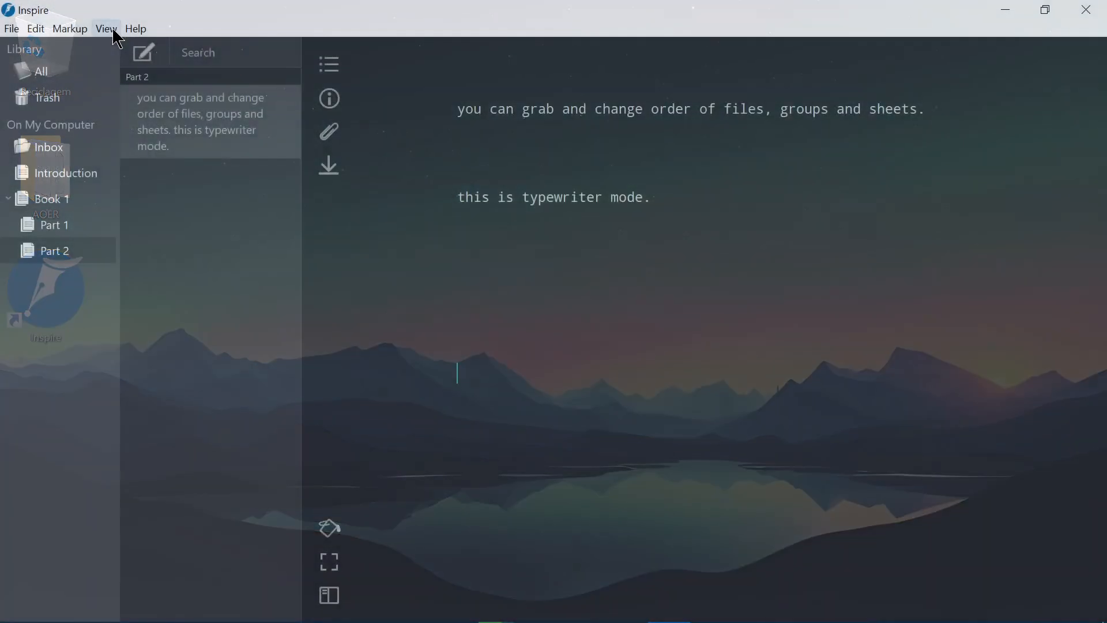
- Show the editor in full screen and return to the normal window
{"action": "left_click", "coordinate": [107, 28]}
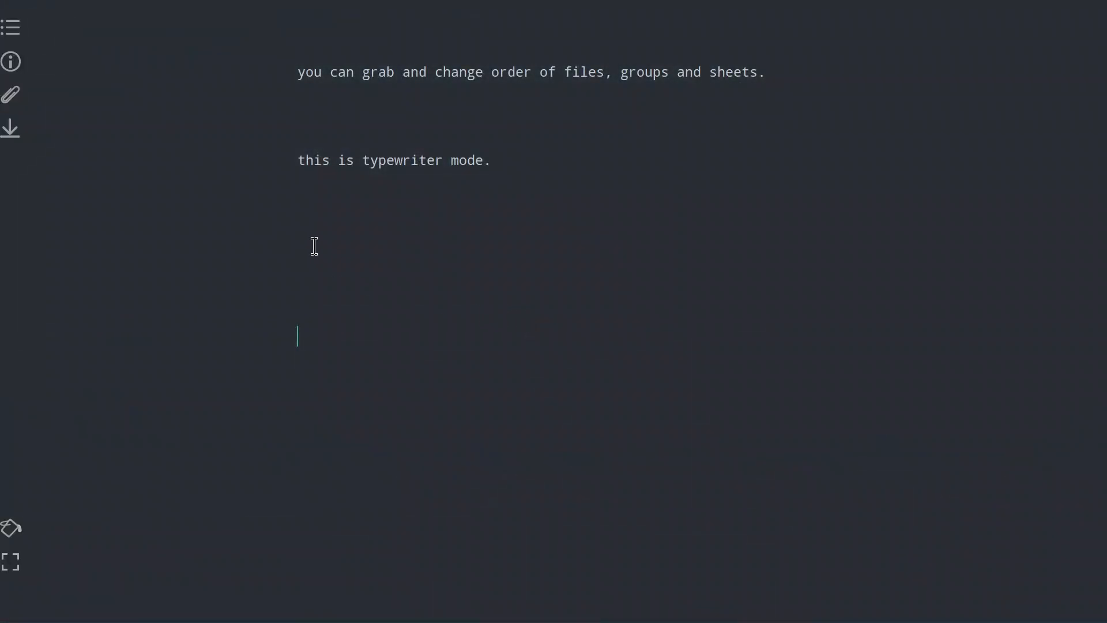
{"action": "left_click", "coordinate": [10, 562]}
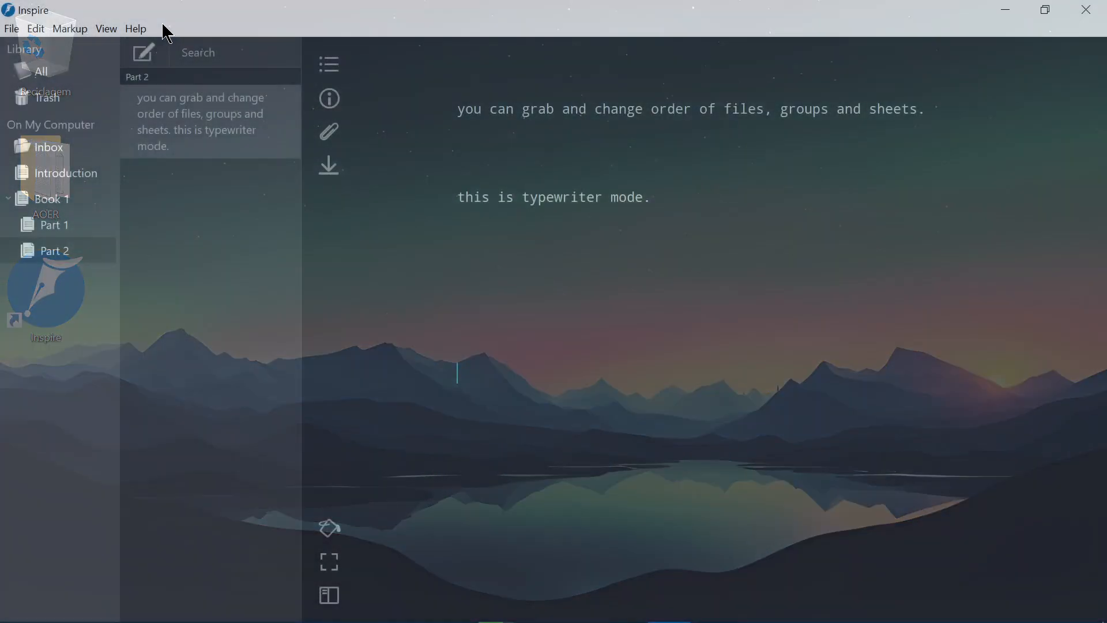
- Turn on spell checking while typing and run the spelling check on the Part 2 sheet
{"action": "left_click", "coordinate": [112, 29]}
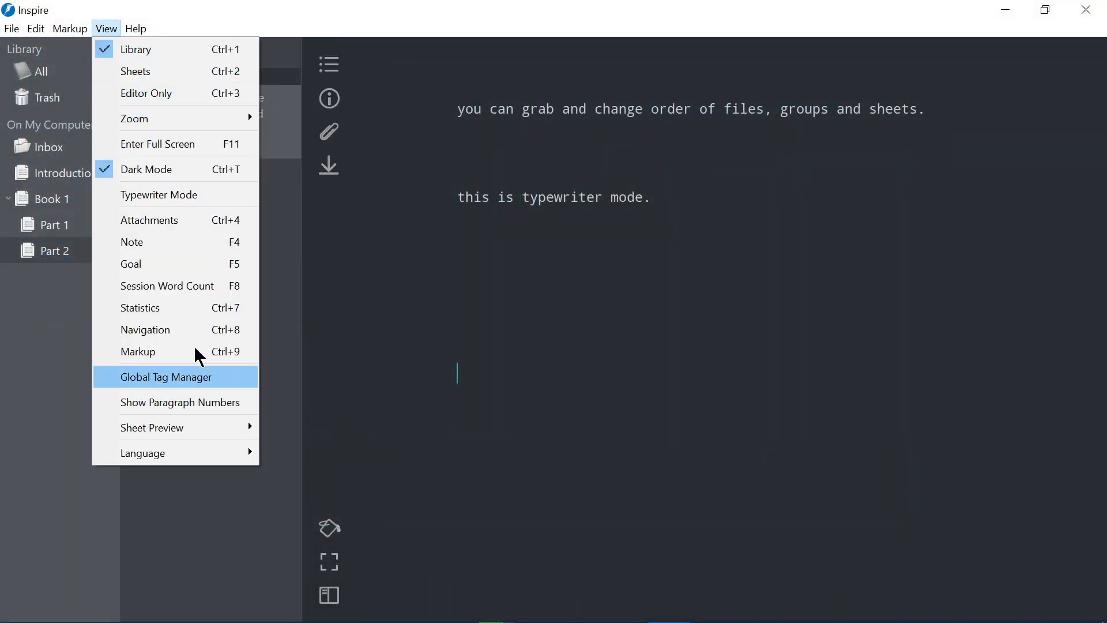
{"action": "mouse_move", "coordinate": [72, 29]}
{"action": "mouse_move", "coordinate": [35, 27]}
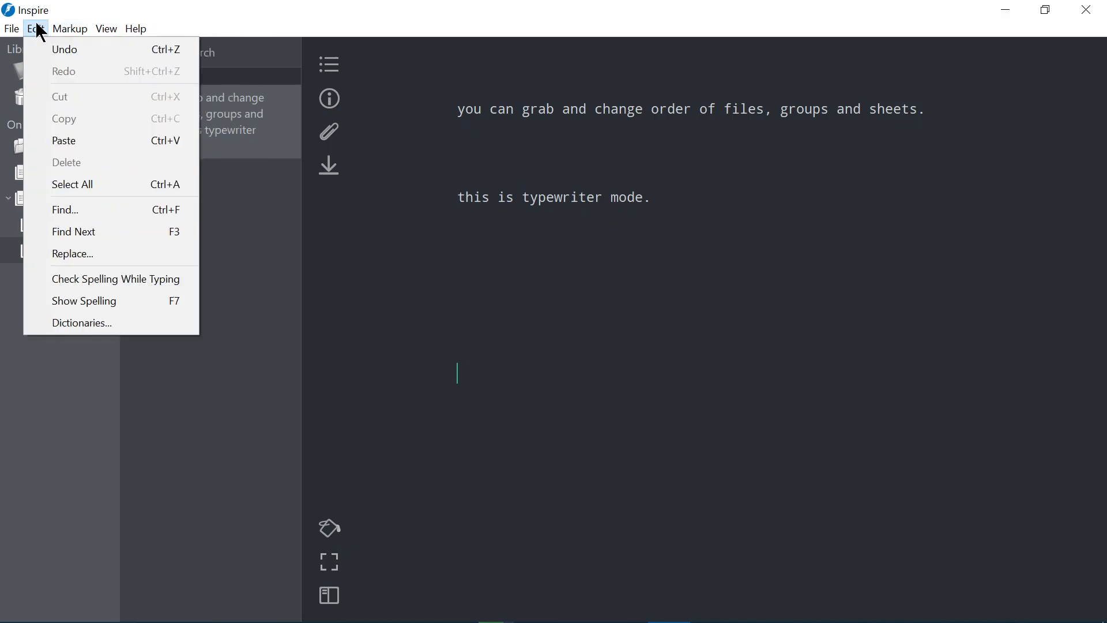
{"action": "left_click", "coordinate": [111, 281]}
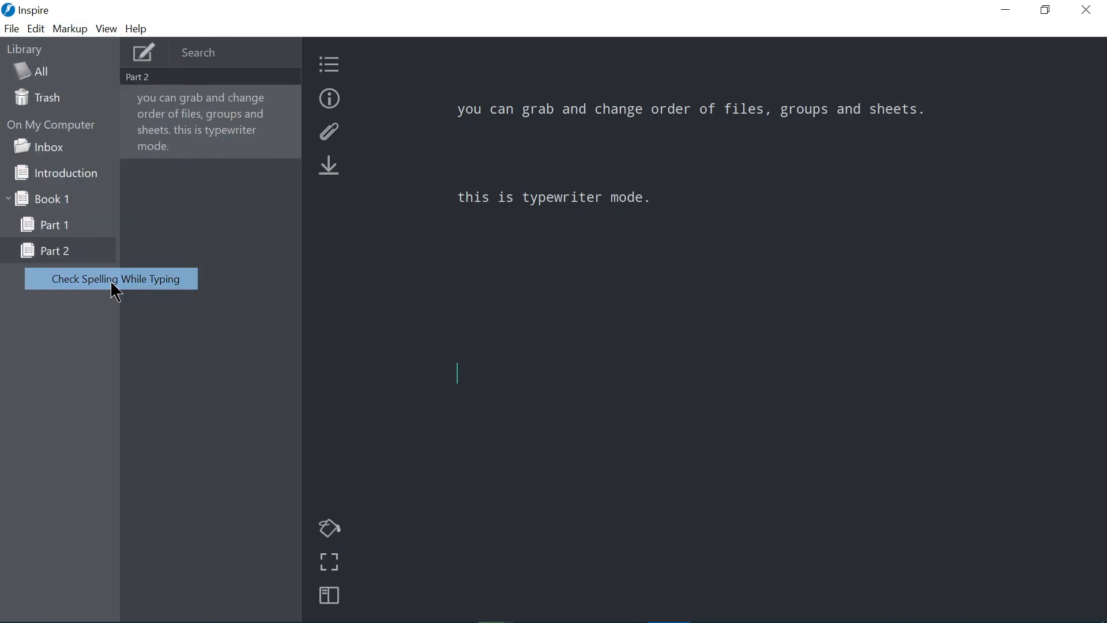
{"action": "left_click", "coordinate": [70, 28]}
{"action": "mouse_move", "coordinate": [34, 29]}
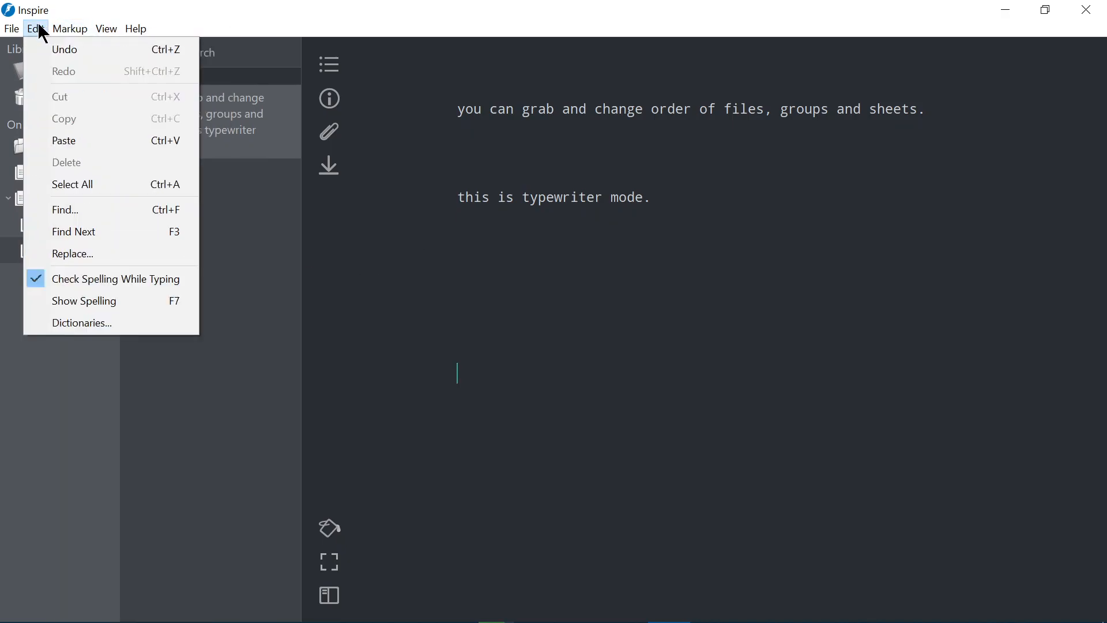
{"action": "left_click", "coordinate": [103, 300]}
{"action": "left_click", "coordinate": [604, 388]}
- View the available spelling dictionaries and close the list with English (United States) selected
{"action": "left_click", "coordinate": [36, 29]}
{"action": "left_click", "coordinate": [113, 324]}
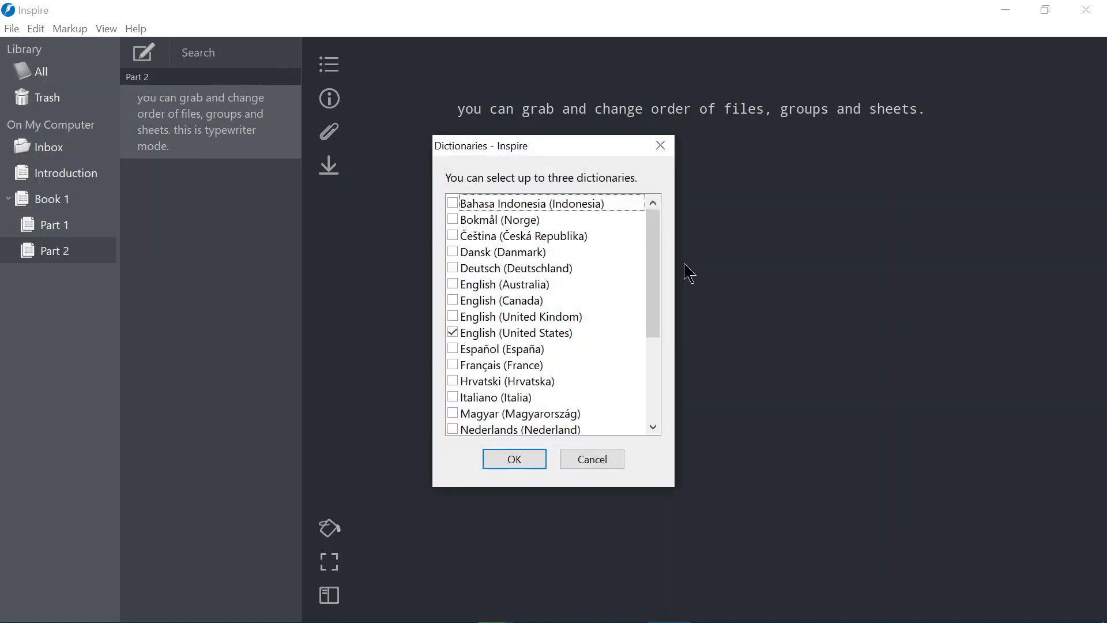
{"action": "mouse_move", "coordinate": [655, 252]}
{"action": "left_mouse_down"}
{"action": "mouse_move", "coordinate": [667, 341]}
{"action": "mouse_move", "coordinate": [666, 234]}
{"action": "left_mouse_up"}
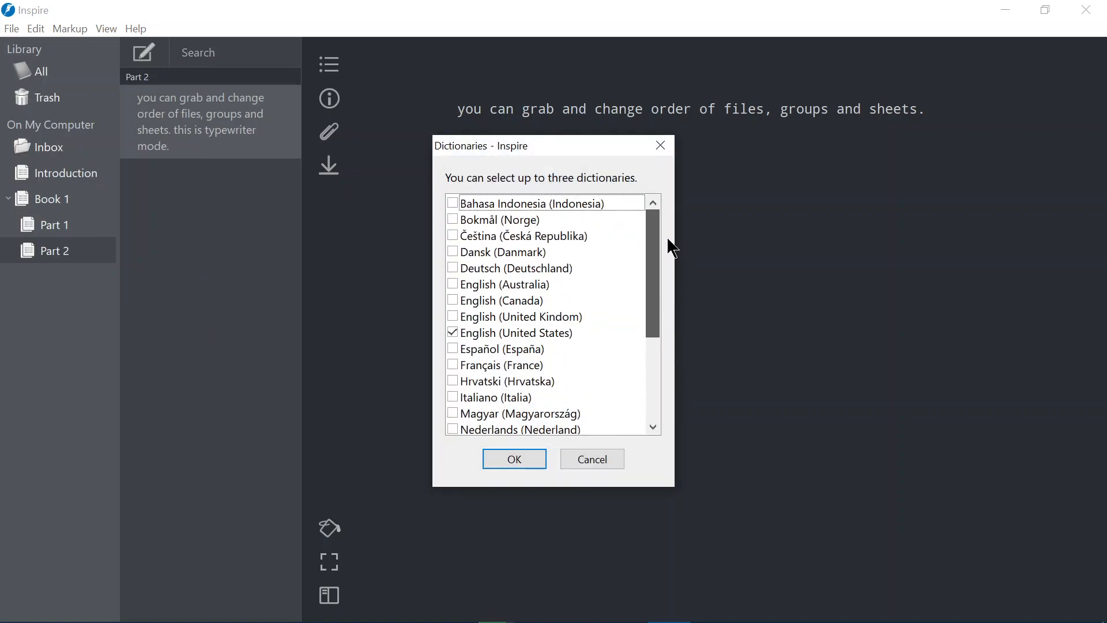
{"action": "left_click", "coordinate": [514, 459]}
- Add the line "an errror." below the typewriter sentence and correct the misspelled word to the suggested "error"
{"action": "left_click", "coordinate": [746, 290]}
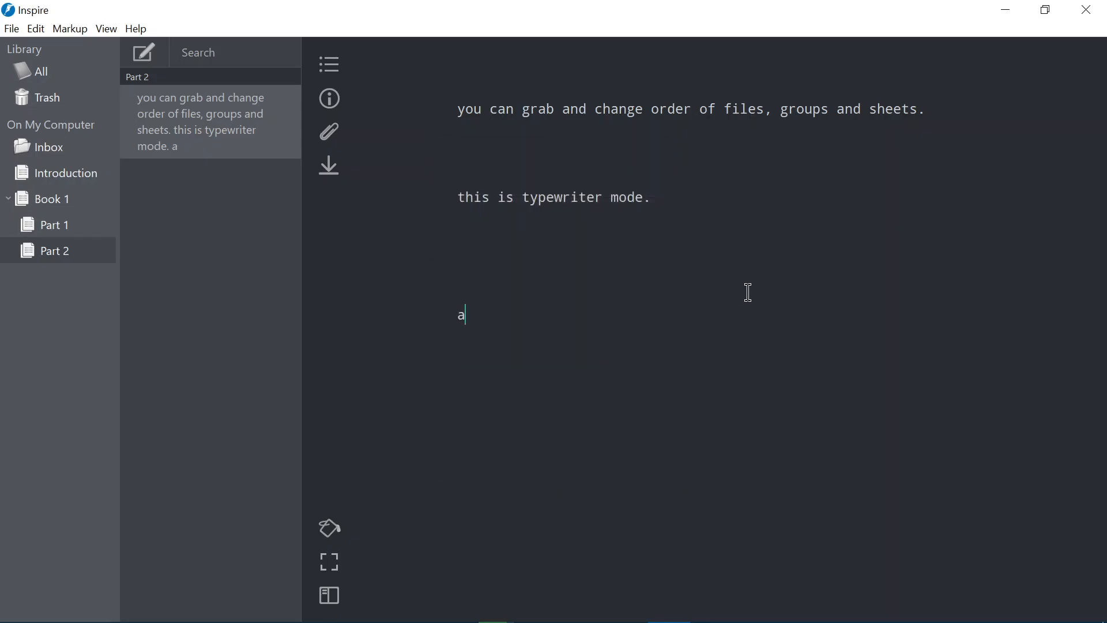
{"action": "type", "text": "an errror."}
{"action": "right_click", "coordinate": [503, 314]}
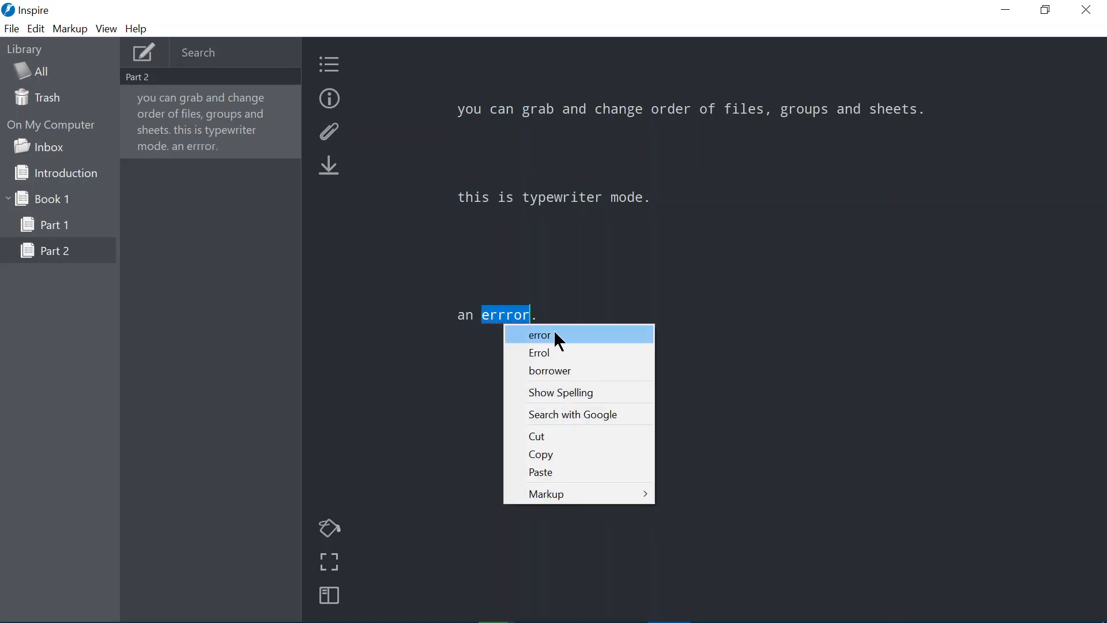
{"action": "left_click", "coordinate": [569, 335]}
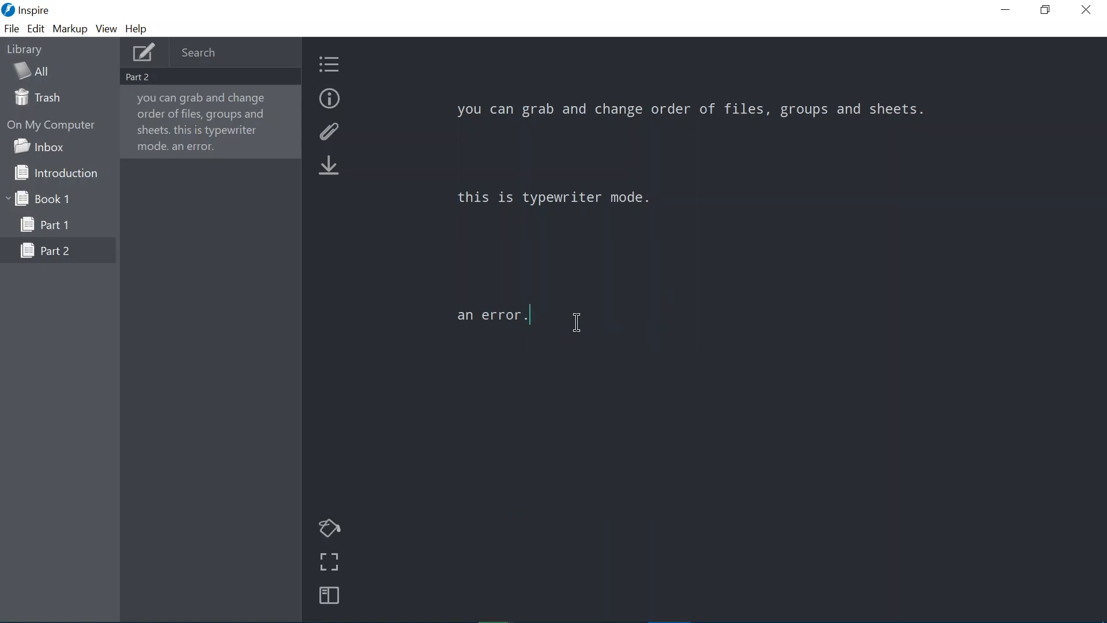
- View the program's version information and close it
{"action": "left_click", "coordinate": [37, 28]}
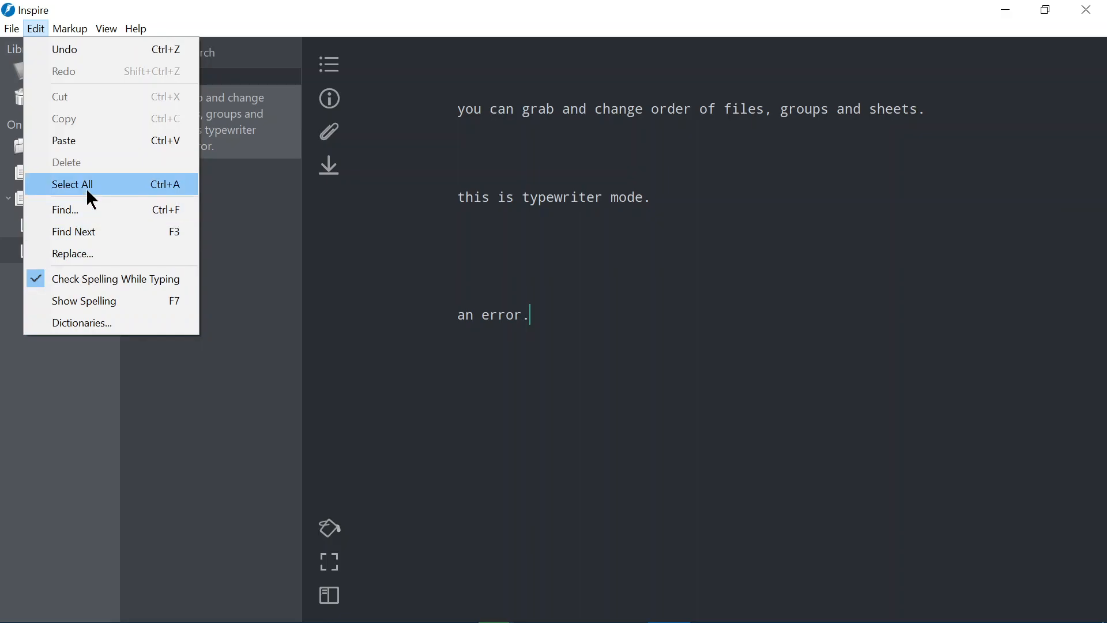
{"action": "mouse_move", "coordinate": [69, 30]}
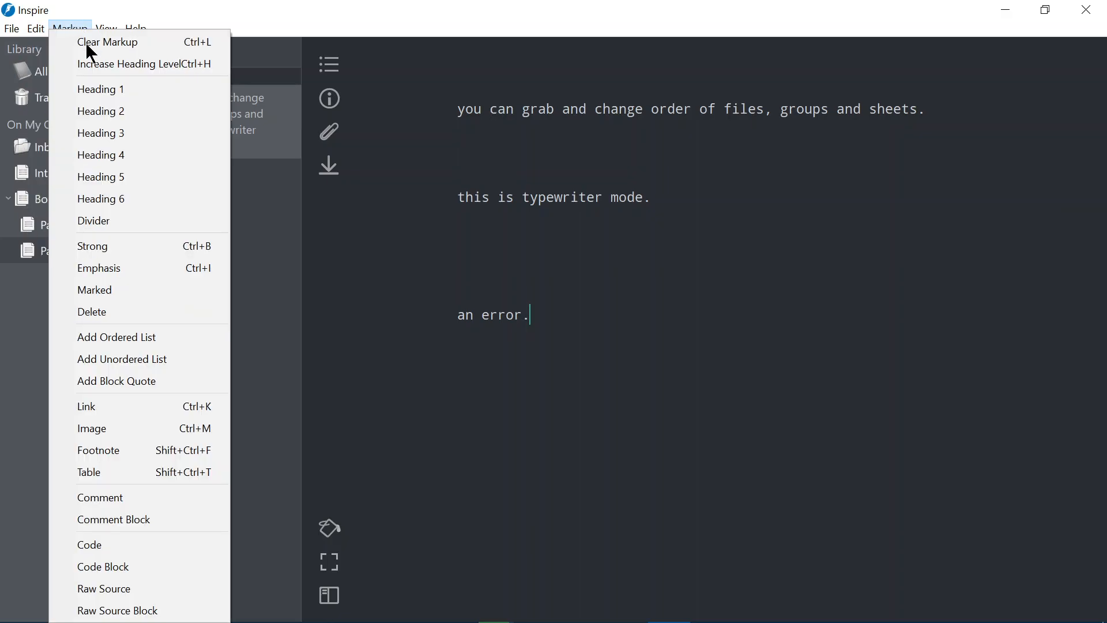
{"action": "mouse_move", "coordinate": [139, 29]}
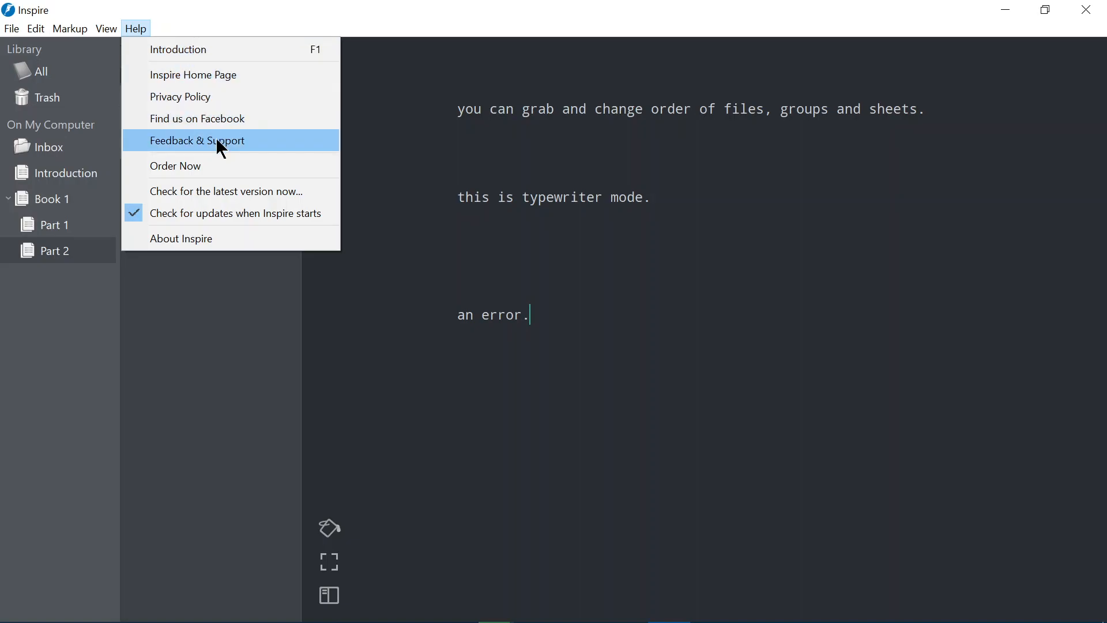
{"action": "left_click", "coordinate": [217, 247]}
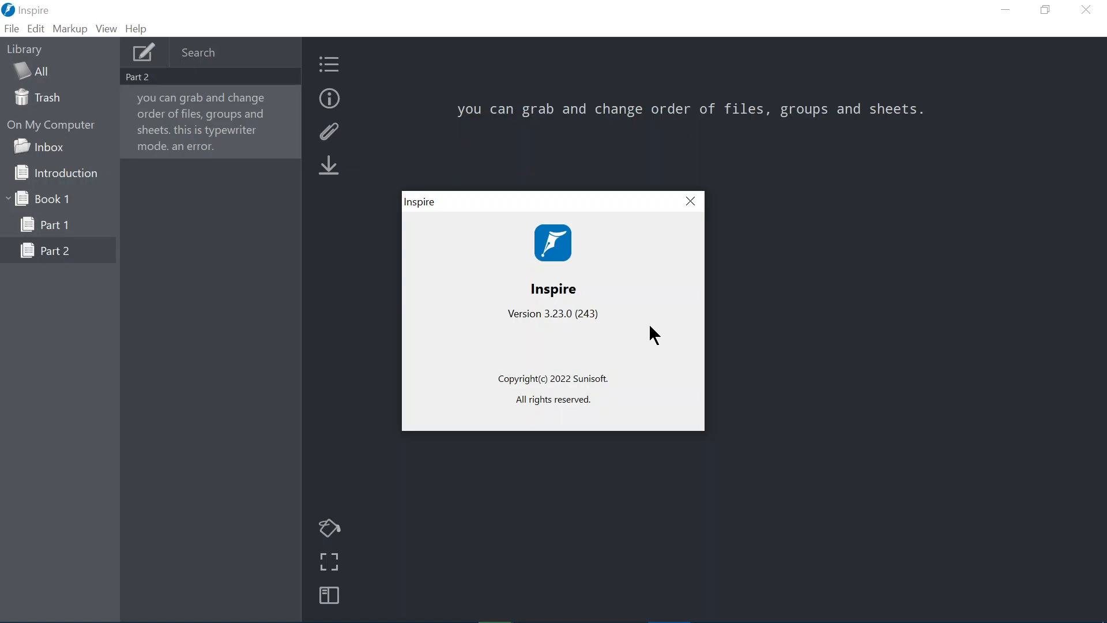
{"action": "left_click", "coordinate": [692, 203]}
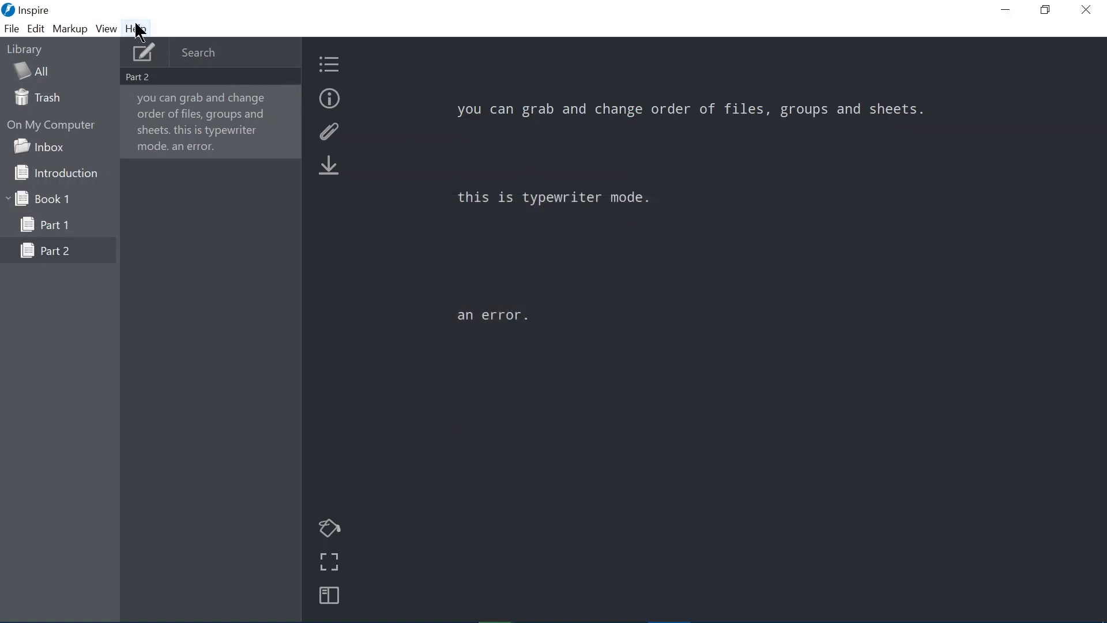
- View the password lock dialog for the Part 2 group and cancel it without setting a password
{"action": "left_click", "coordinate": [137, 27]}
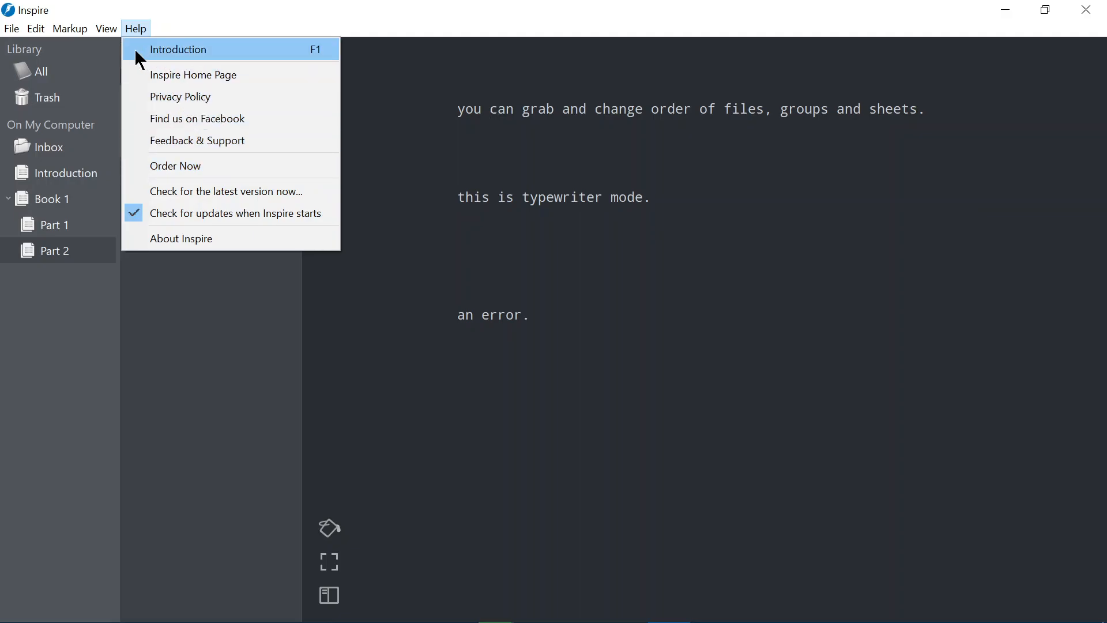
{"action": "mouse_move", "coordinate": [70, 29]}
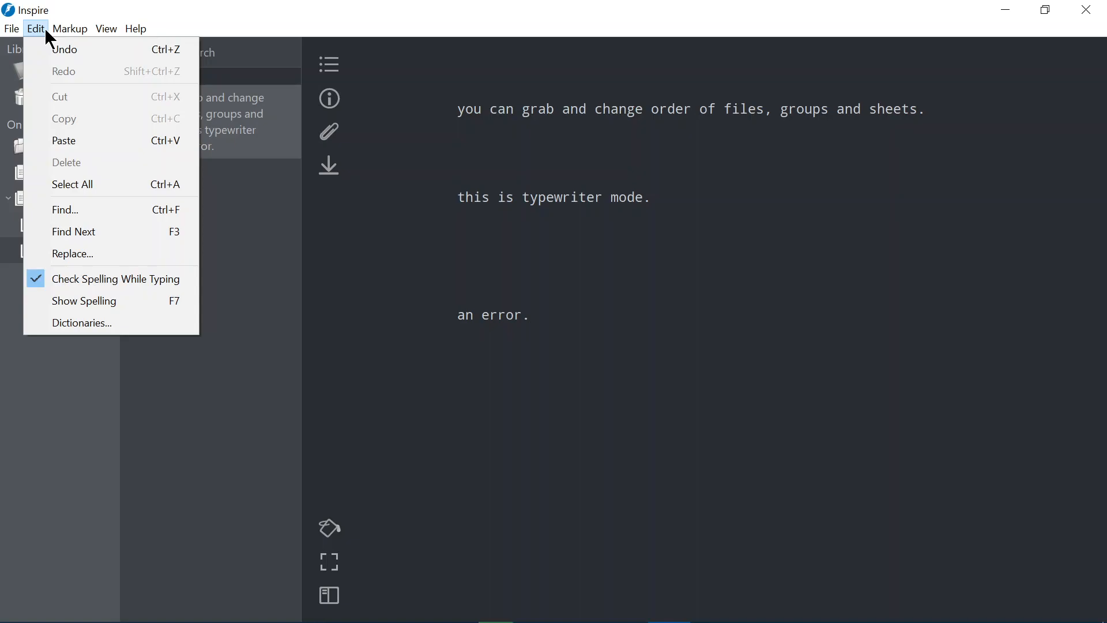
{"action": "mouse_move", "coordinate": [13, 29]}
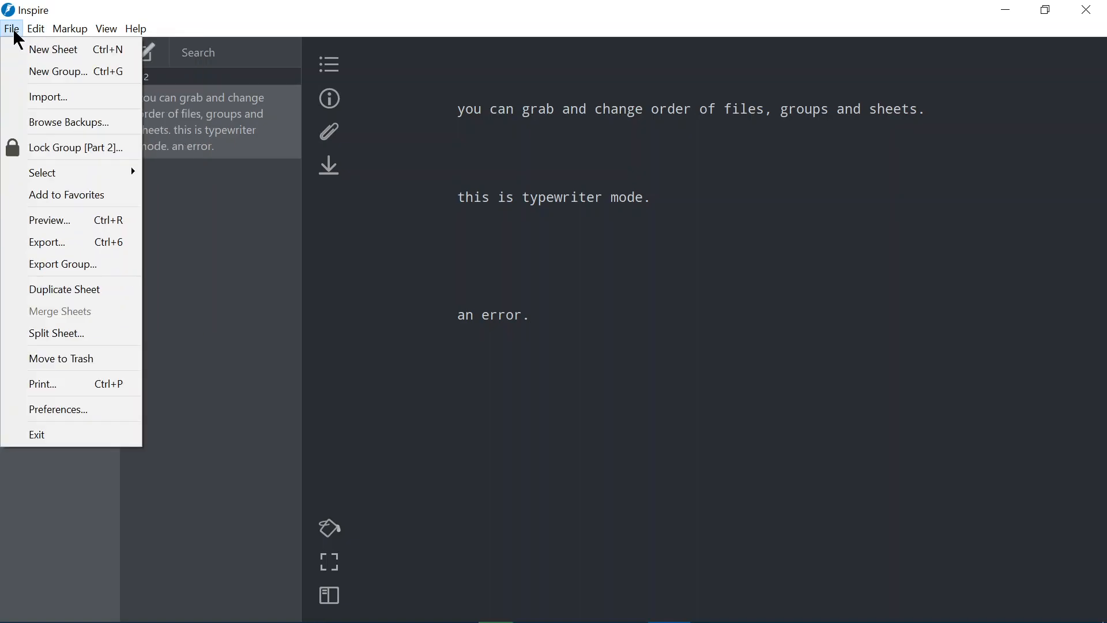
{"action": "left_click", "coordinate": [51, 148]}
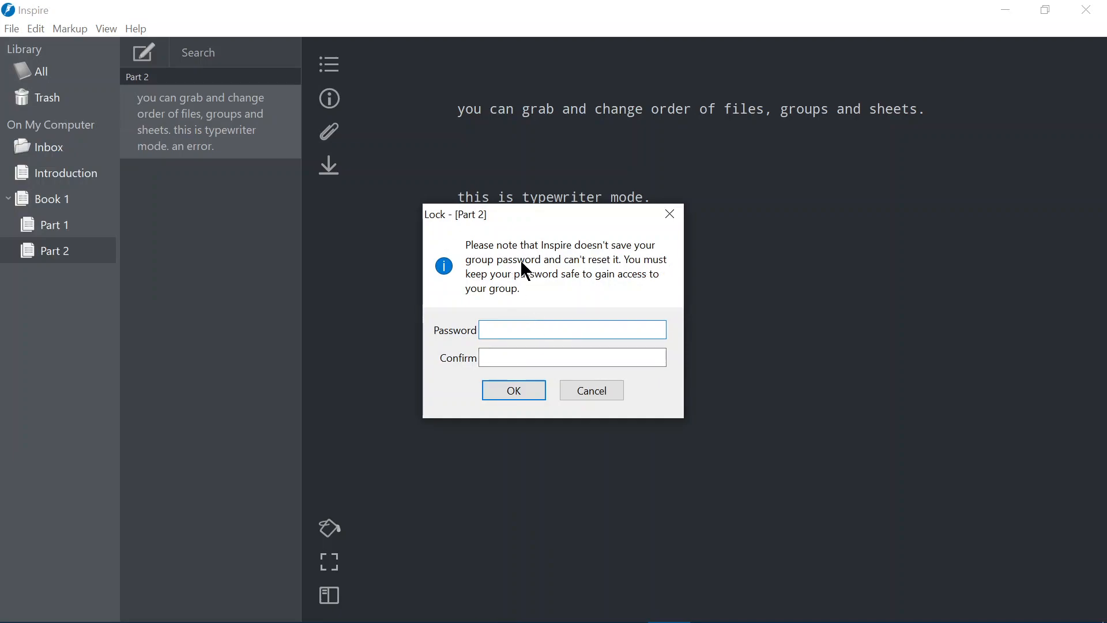
{"action": "left_click", "coordinate": [596, 392]}
- Add the Part 2 sheet to the favorites and show the Favorites list
{"action": "left_click", "coordinate": [9, 30]}
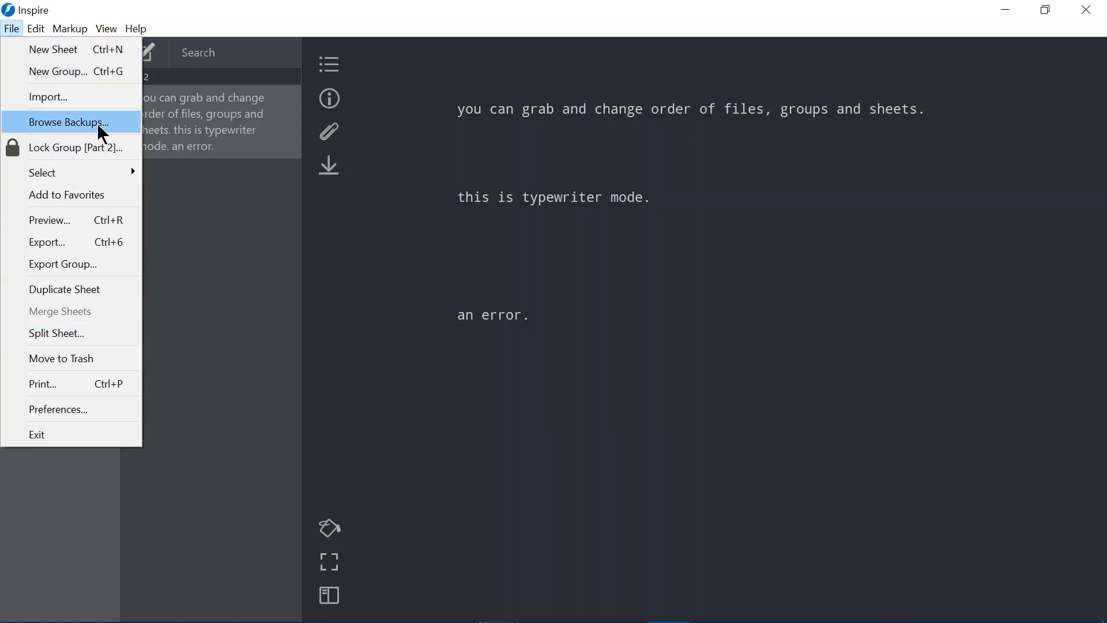
{"action": "mouse_move", "coordinate": [104, 175]}
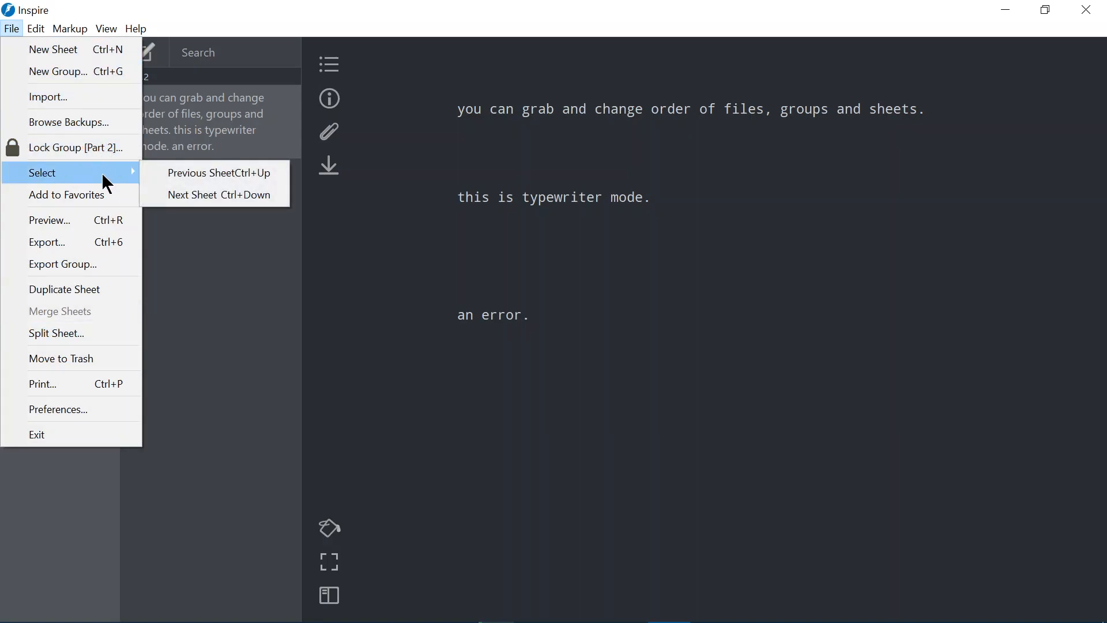
{"action": "left_click", "coordinate": [101, 195]}
{"action": "left_click", "coordinate": [45, 100]}
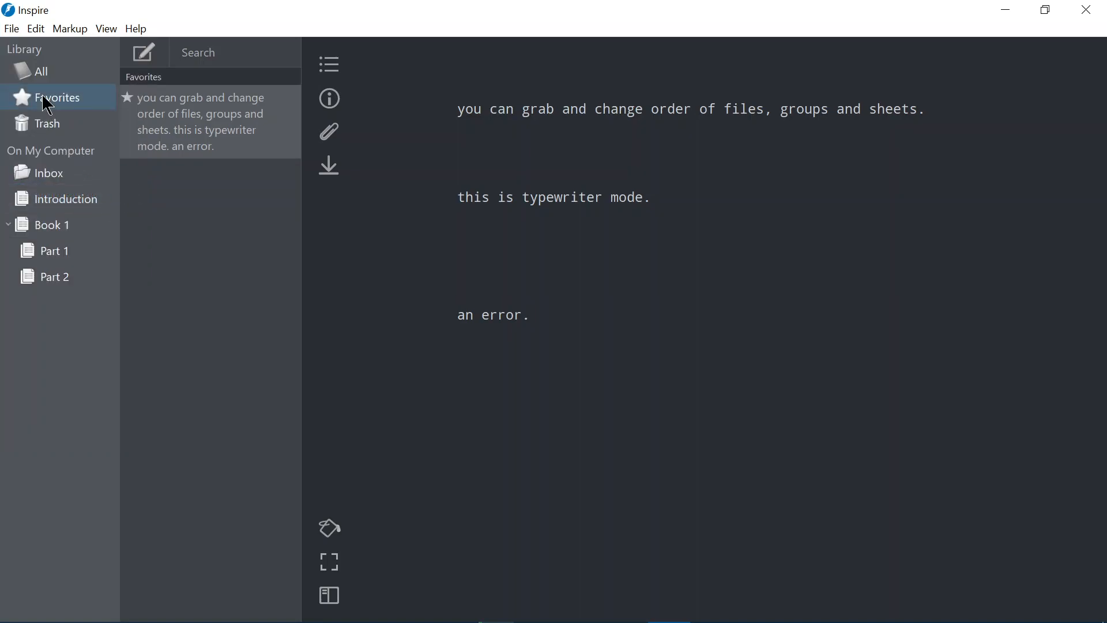
- Open the Lock command directly from the Part 2 group in the library and cancel it
{"action": "left_click", "coordinate": [61, 277]}
{"action": "right_click", "coordinate": [61, 276]}
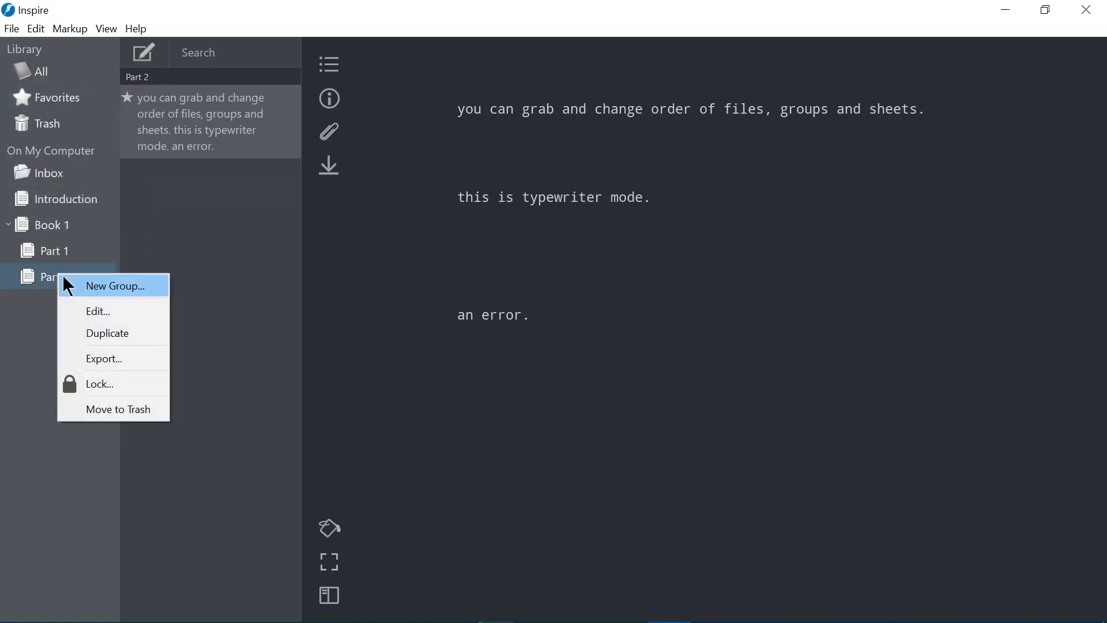
{"action": "left_click", "coordinate": [103, 384]}
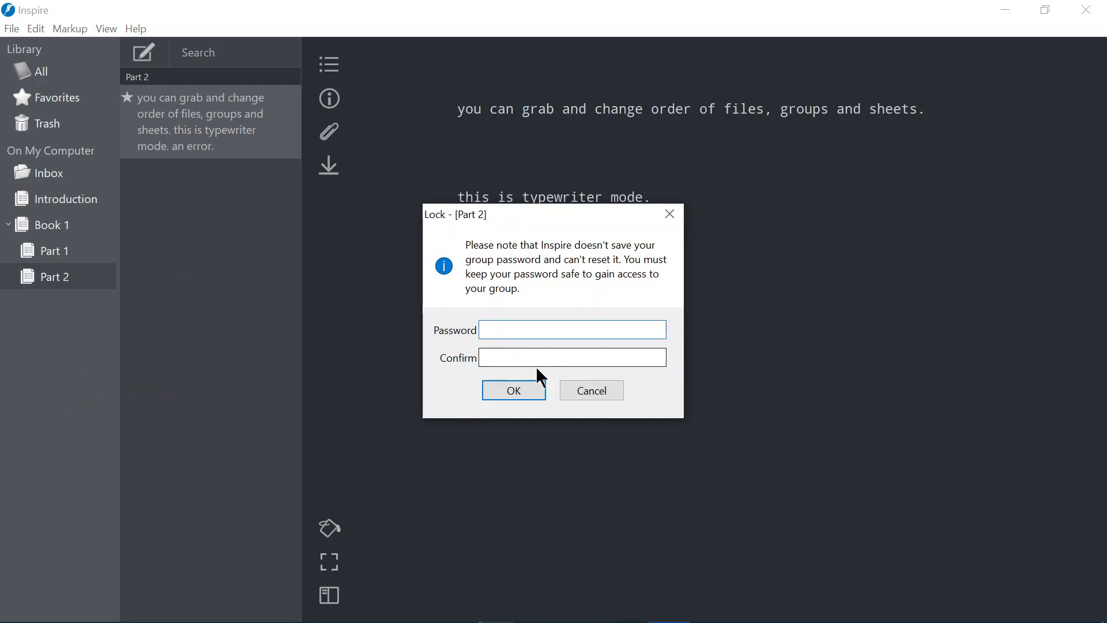
{"action": "left_click", "coordinate": [592, 391]}
- Try to move the whole Part 2 group from Book 1 into Favorites
{"action": "left_click", "coordinate": [64, 108]}
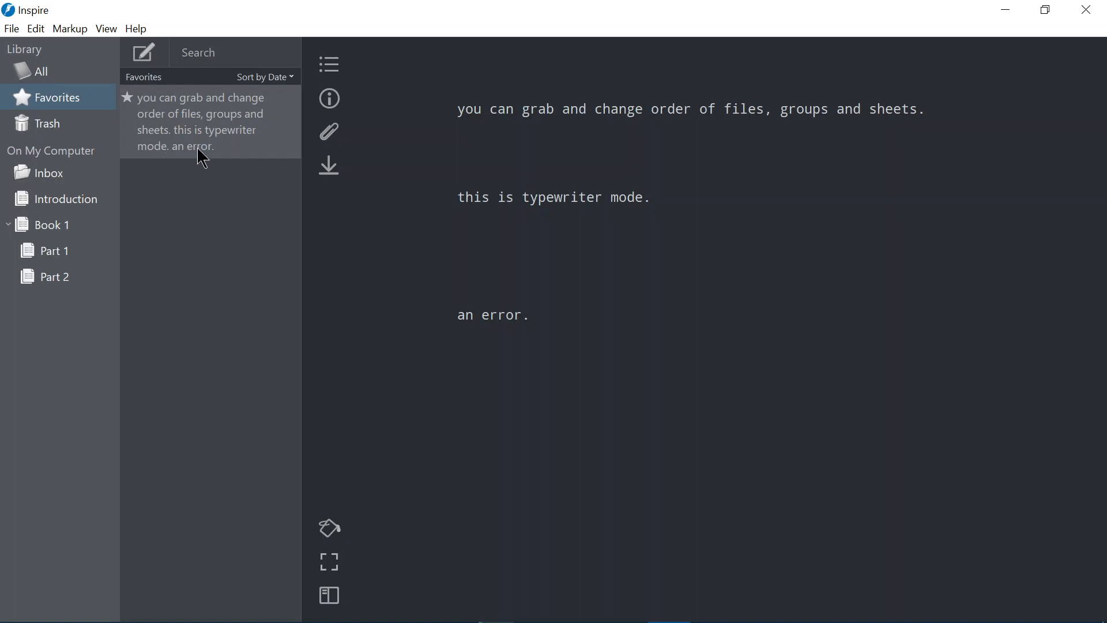
{"action": "left_click_drag", "start_coordinate": [68, 286], "coordinate": [128, 154]}
{"action": "left_click_drag", "start_coordinate": [64, 99], "coordinate": [65, 106]}
{"action": "left_click_drag", "start_coordinate": [65, 278], "coordinate": [72, 86]}
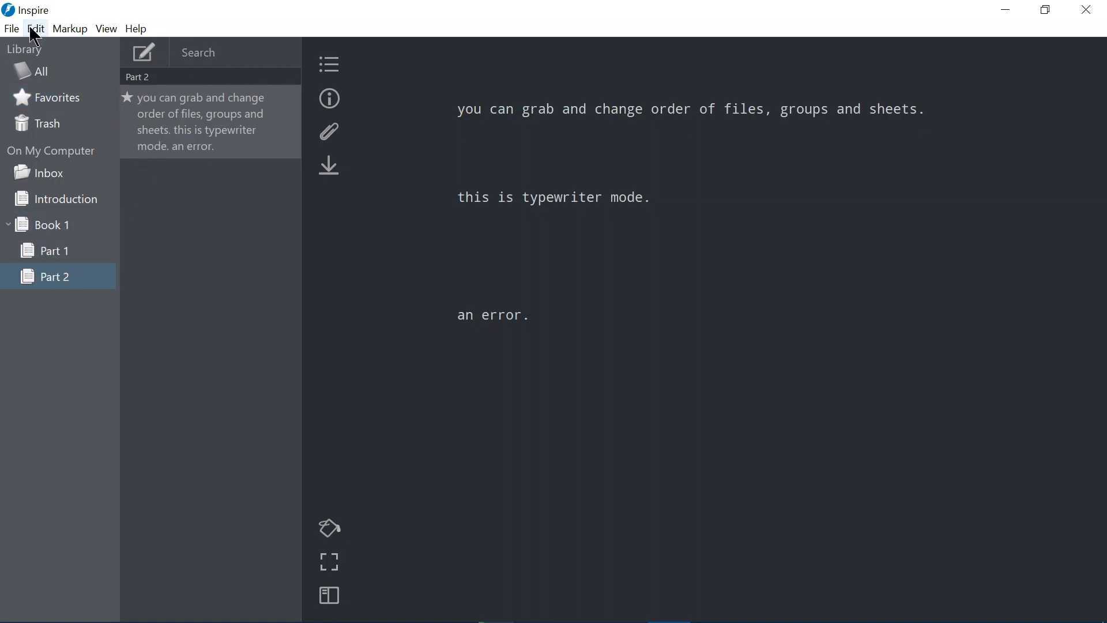
- View the export options for the Part 2 sheet and cancel without saving a file
{"action": "left_click", "coordinate": [12, 29]}
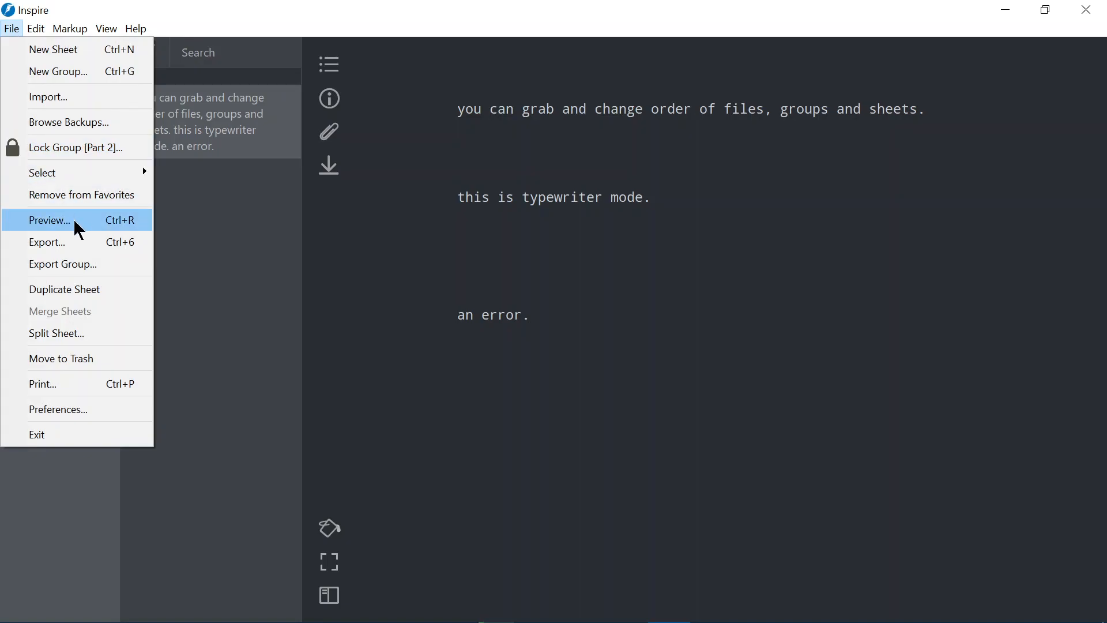
{"action": "left_click", "coordinate": [83, 248]}
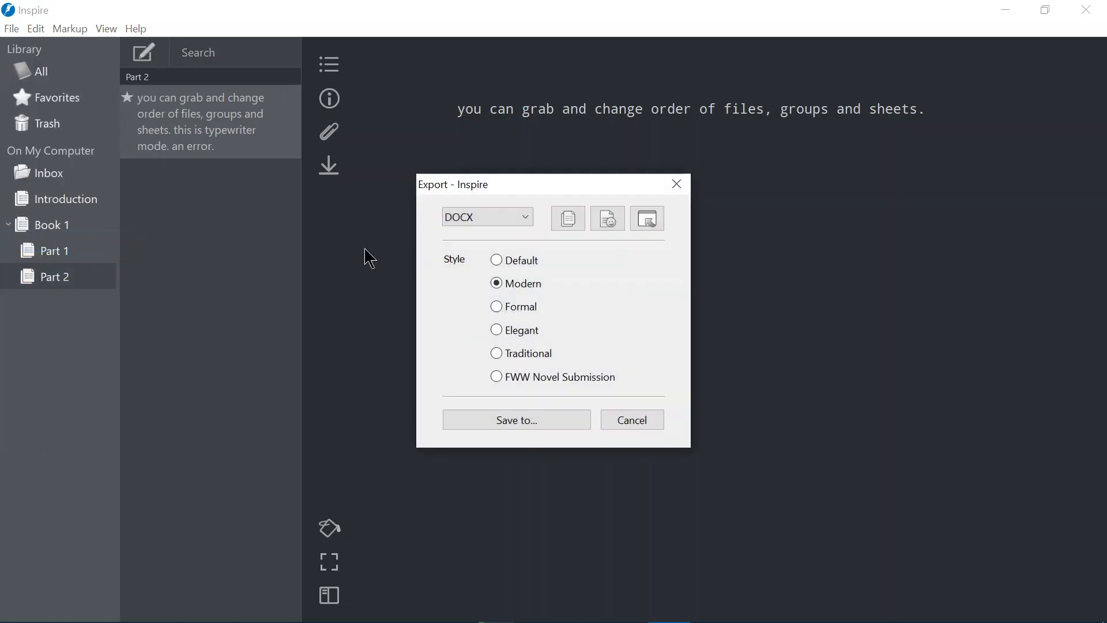
{"action": "left_click", "coordinate": [632, 420]}
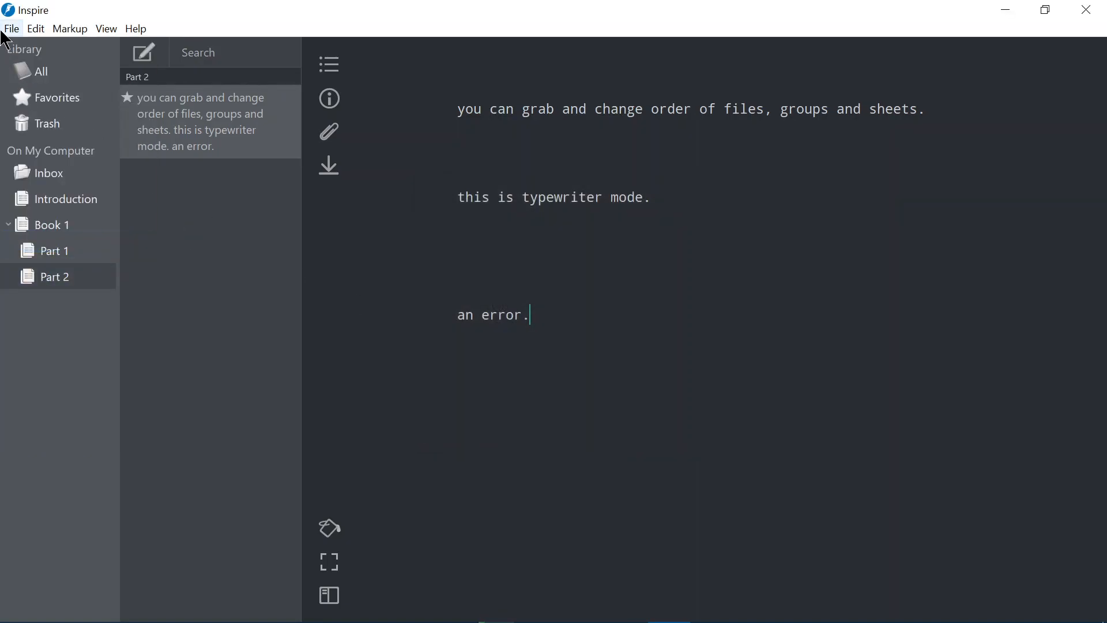
- Open Export Group for Part 2, look through the Traditional, Elegant, Formal and Modern styles and the format list, and cancel
{"action": "left_click", "coordinate": [12, 29]}
{"action": "left_click", "coordinate": [86, 264]}
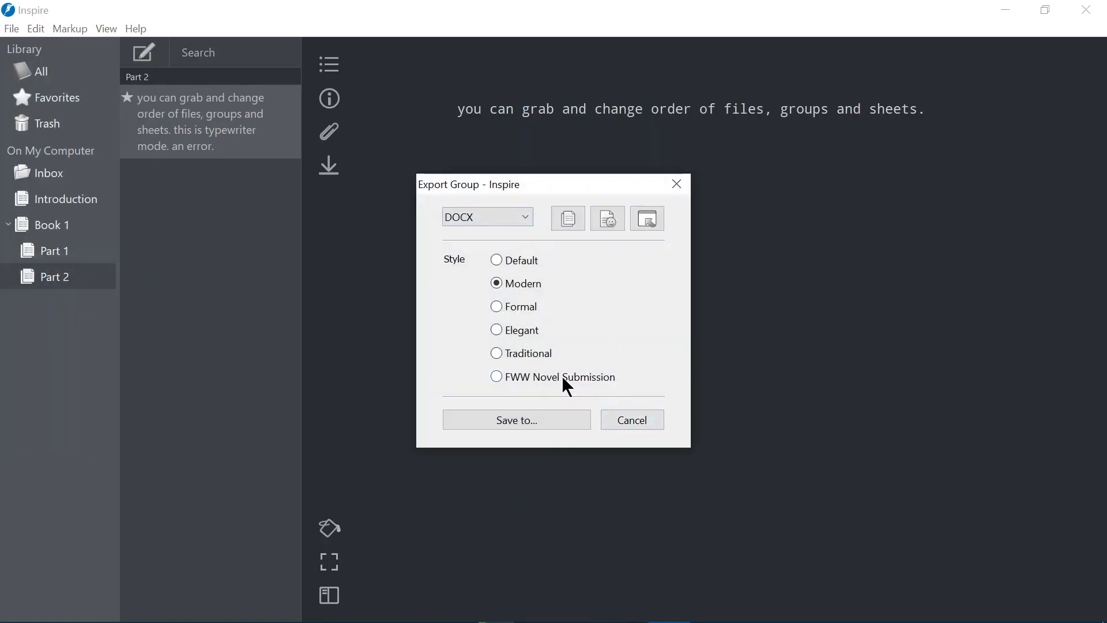
{"action": "left_click", "coordinate": [528, 353]}
{"action": "left_click", "coordinate": [522, 330]}
{"action": "left_click", "coordinate": [520, 306]}
{"action": "left_click", "coordinate": [522, 283]}
{"action": "left_click", "coordinate": [522, 218]}
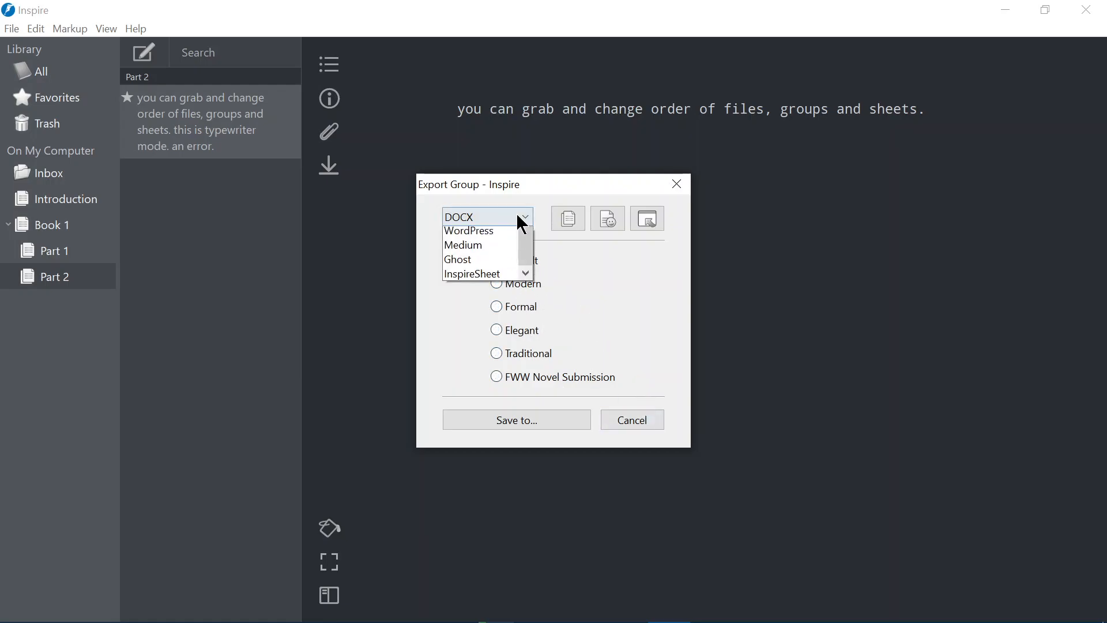
{"action": "left_click", "coordinate": [633, 428]}
{"action": "left_click", "coordinate": [632, 428]}
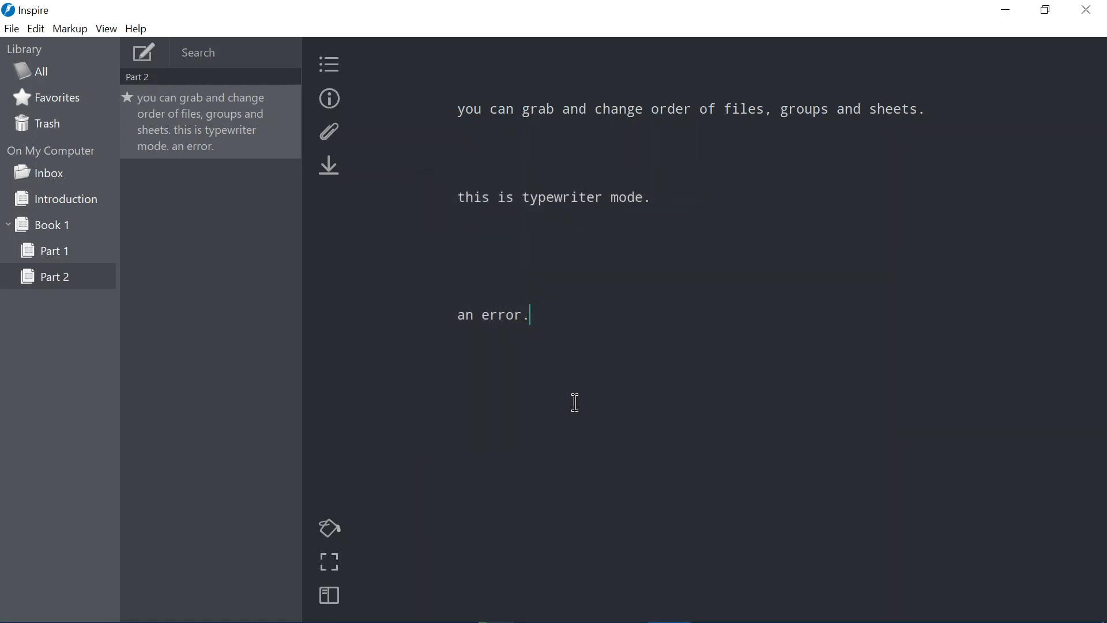
- Duplicate the Part 2 sheet twice, compare the copies in the sheet list, and select the starred original
{"action": "left_click", "coordinate": [11, 29]}
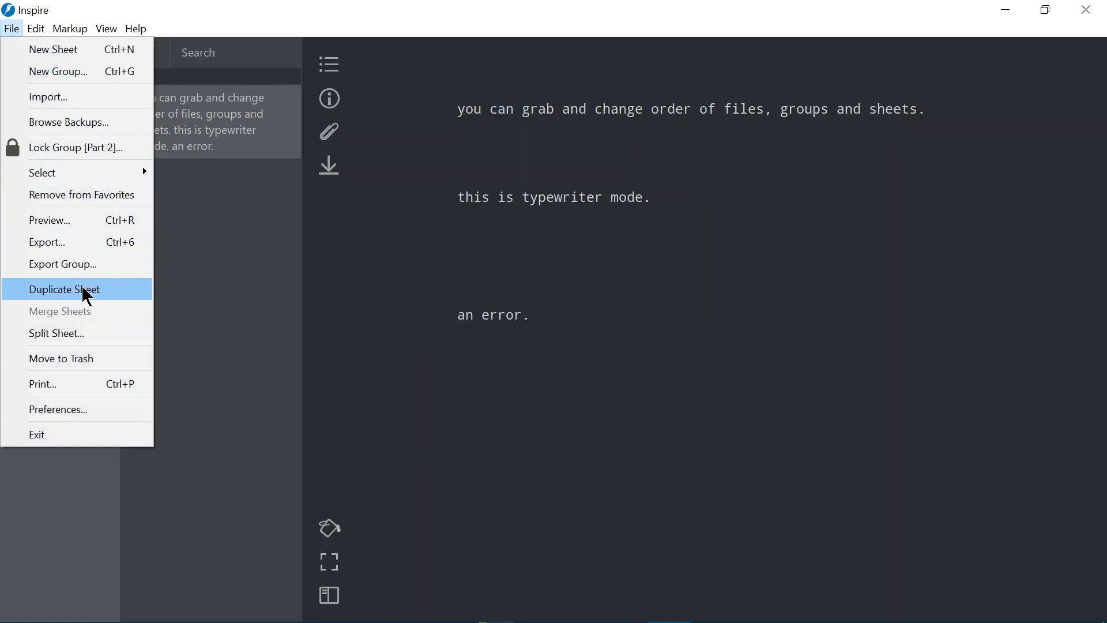
{"action": "left_click", "coordinate": [84, 292]}
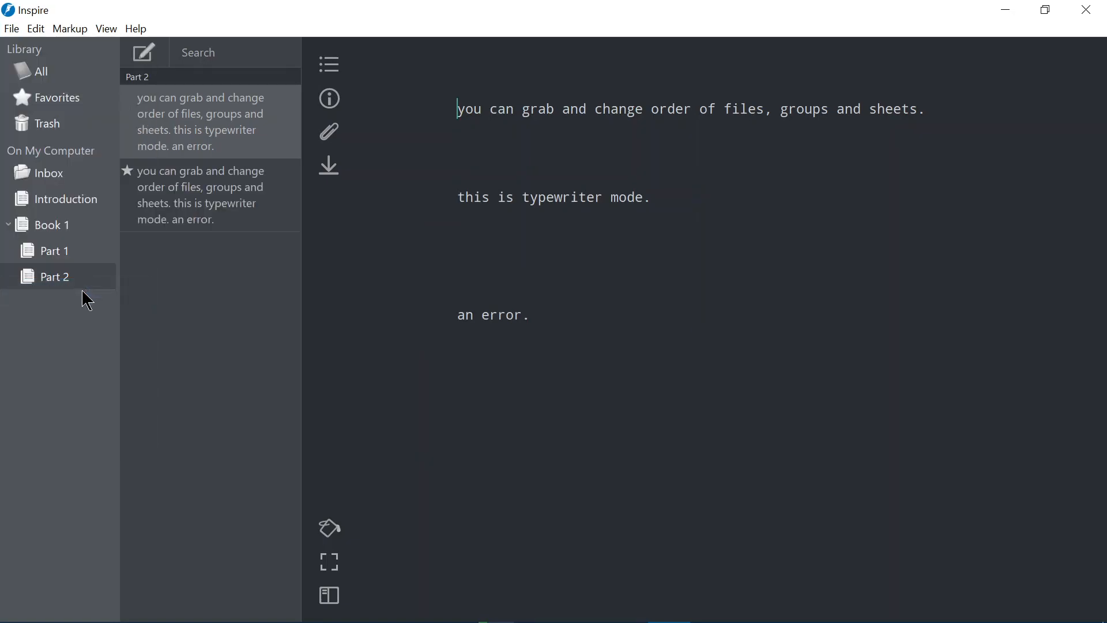
{"action": "left_click", "coordinate": [11, 29]}
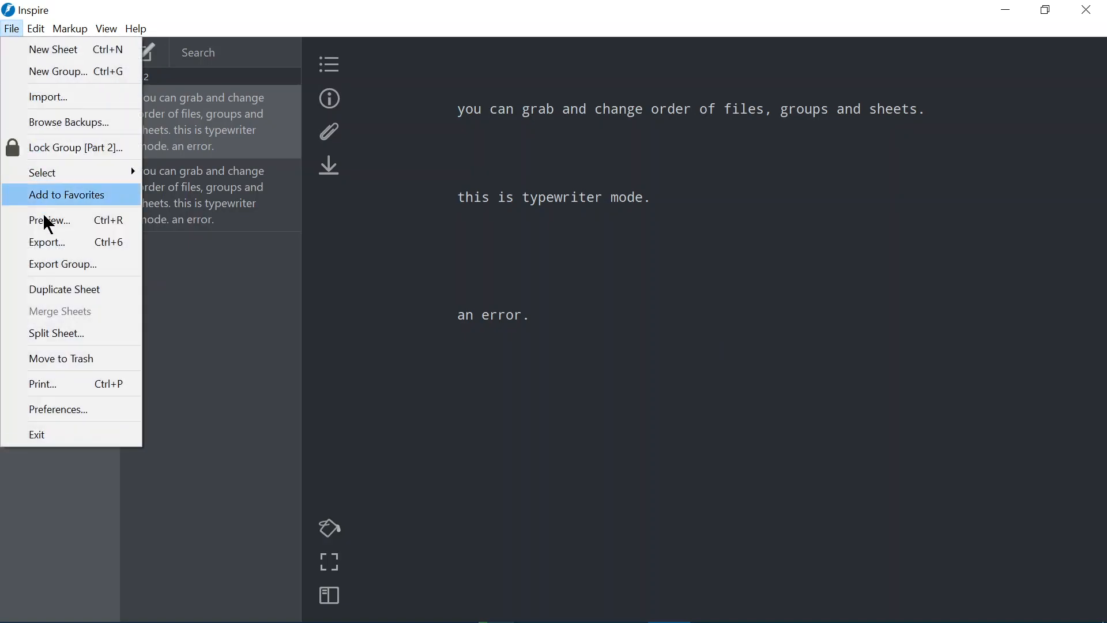
{"action": "left_click", "coordinate": [75, 293]}
{"action": "left_click", "coordinate": [130, 271]}
{"action": "left_click", "coordinate": [200, 220]}
{"action": "left_click", "coordinate": [189, 143]}
{"action": "left_click", "coordinate": [209, 218]}
{"action": "left_click", "coordinate": [210, 248]}
- View the Split Sheet options for the starred sheet and cancel
{"action": "left_click", "coordinate": [12, 29]}
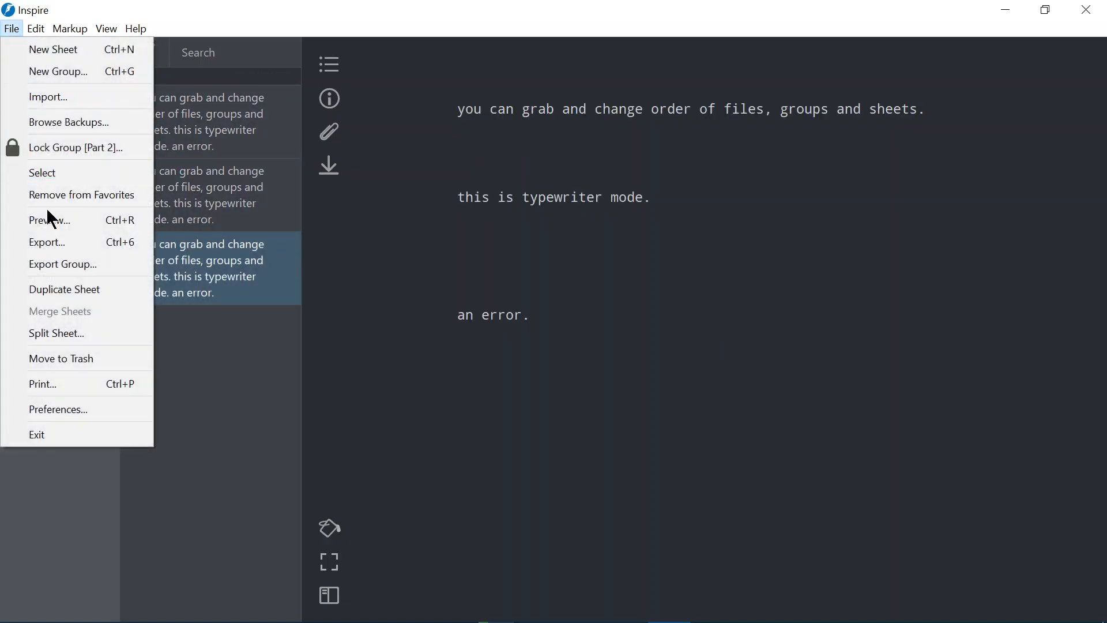
{"action": "left_click", "coordinate": [81, 340]}
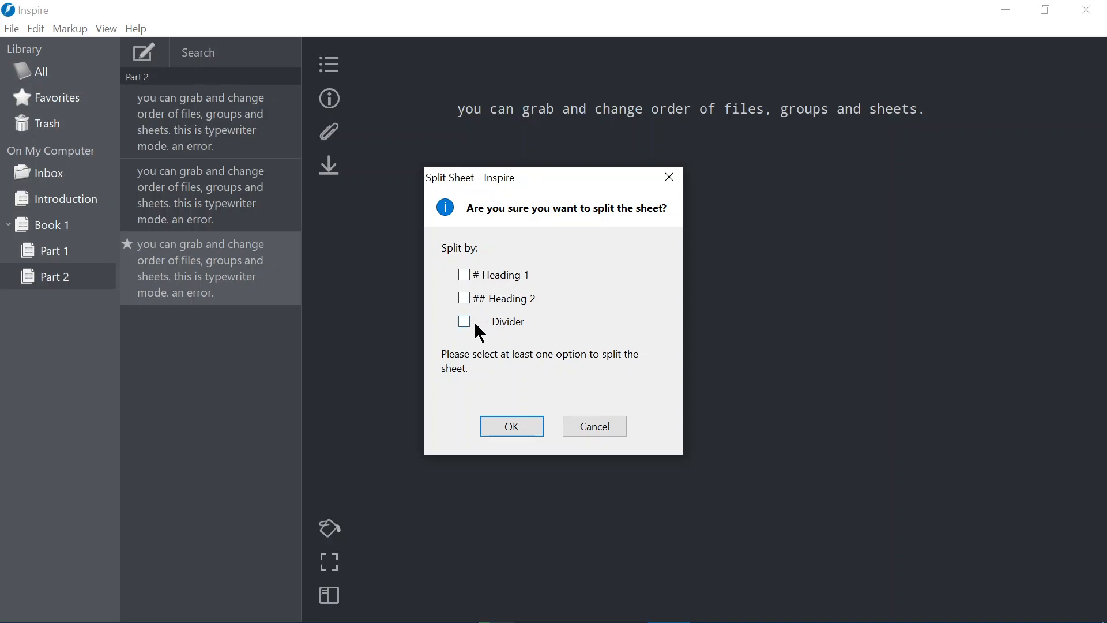
{"action": "left_click", "coordinate": [603, 426]}
- Insert a ---- divider between "this is typewriter mode." and "an error." in the starred sheet, keeping the window maximized
{"action": "left_click", "coordinate": [651, 273]}
{"action": "type", "text": "----"}
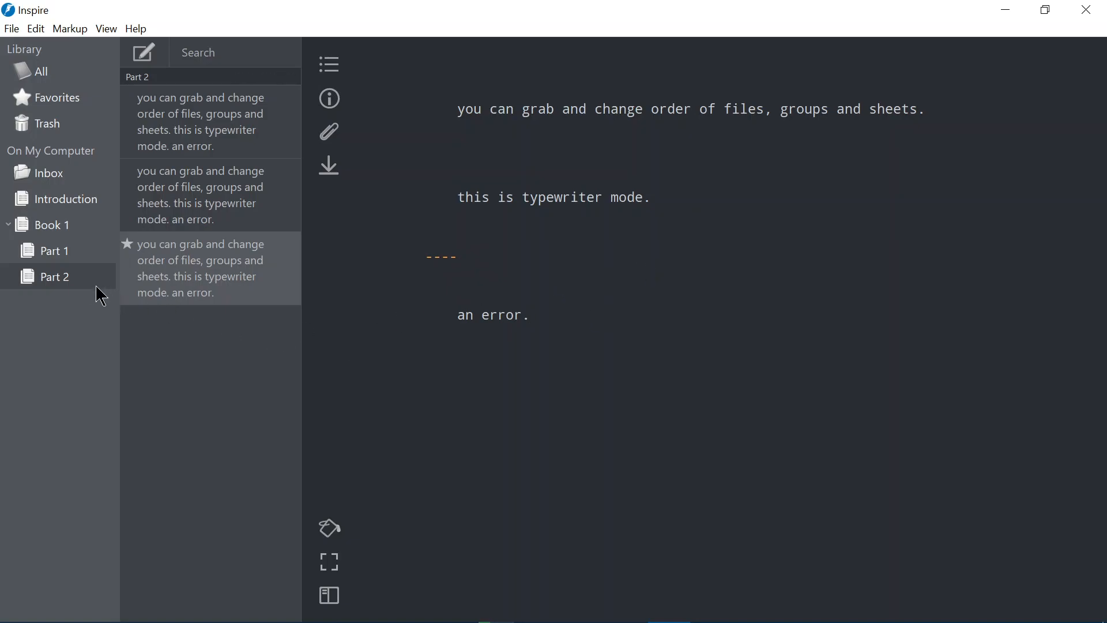
{"action": "double_click", "coordinate": [15, 20]}
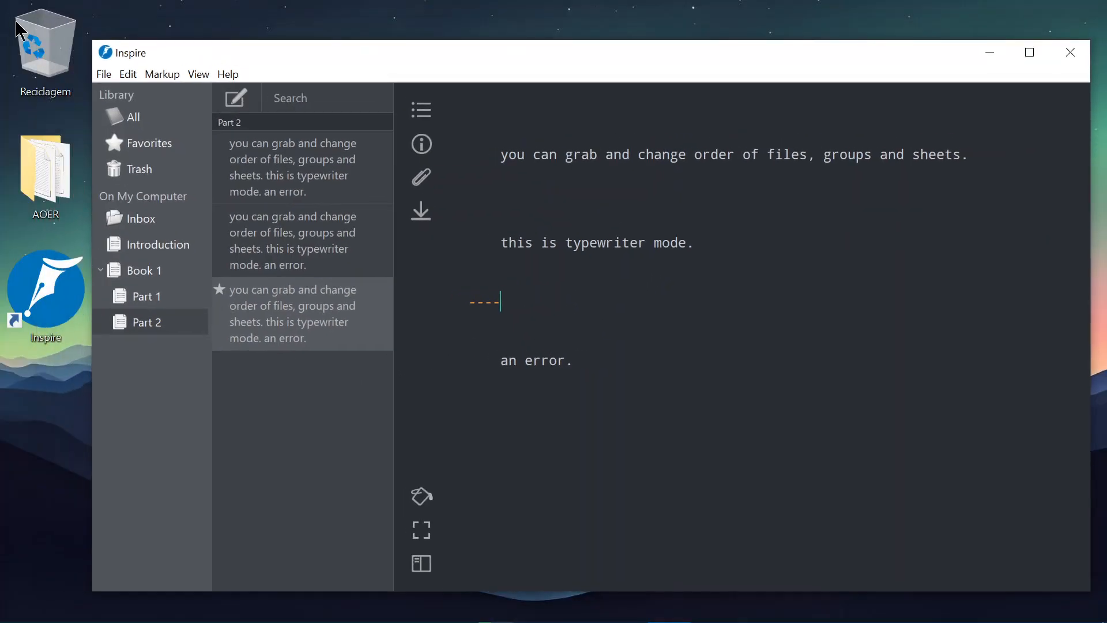
{"action": "double_click", "coordinate": [143, 49]}
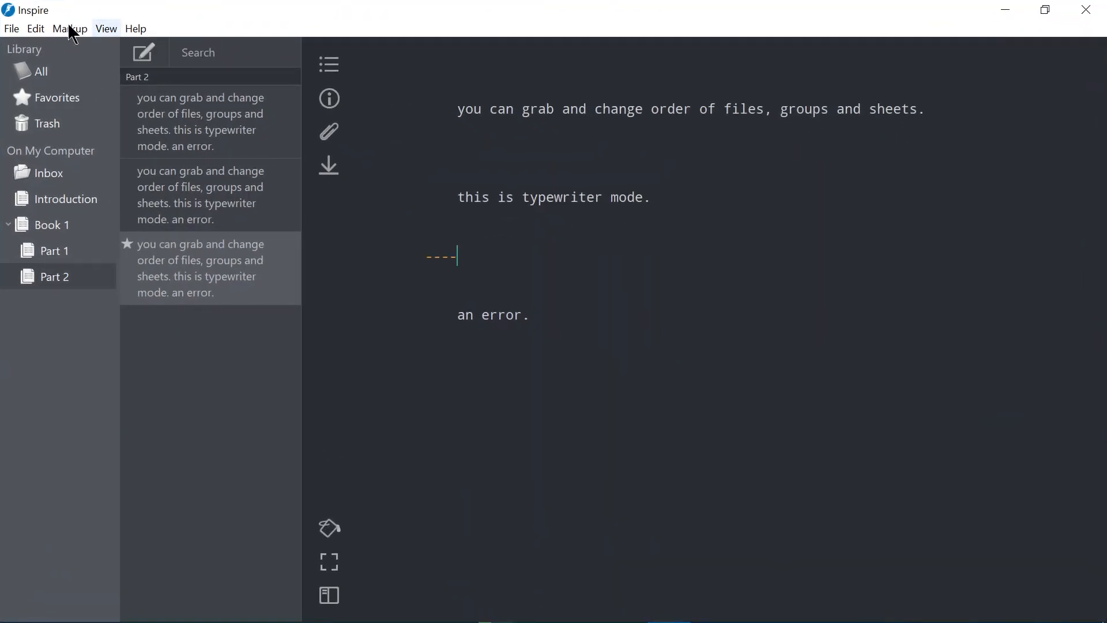
- Split the starred sheet by Divider and look at the two resulting sheets
{"action": "left_click", "coordinate": [13, 29]}
{"action": "left_click", "coordinate": [70, 336]}
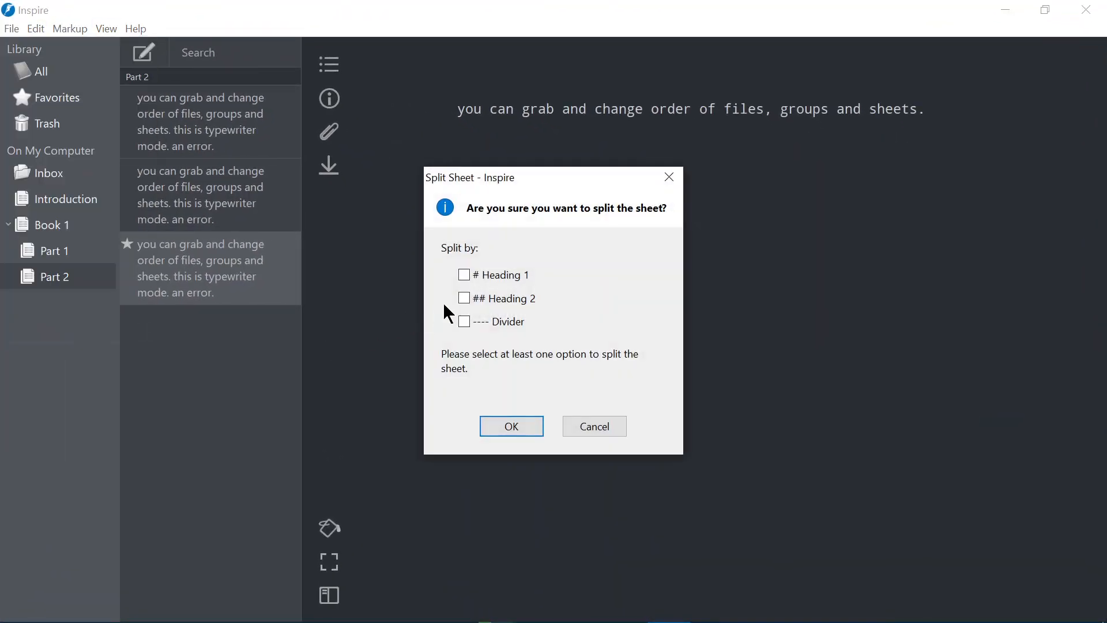
{"action": "left_click", "coordinate": [474, 324]}
{"action": "left_click", "coordinate": [517, 425]}
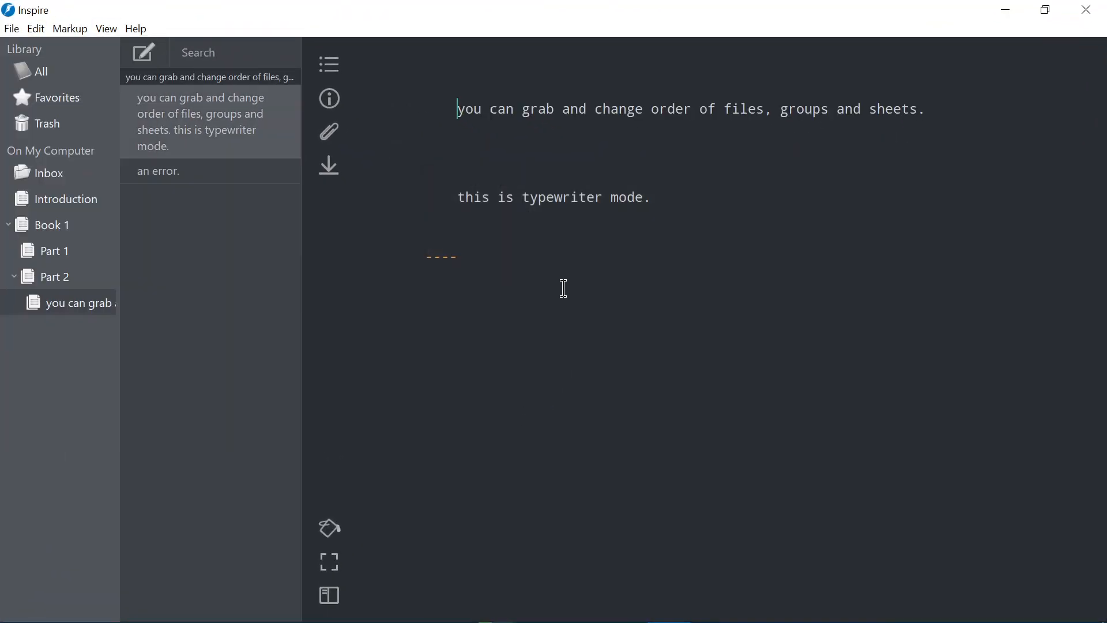
{"action": "left_click", "coordinate": [217, 176]}
{"action": "left_click", "coordinate": [213, 136]}
{"action": "left_click", "coordinate": [208, 175]}
{"action": "left_click", "coordinate": [201, 136]}
- Move the first of the two split sheets to the trash and show the Trash contents
{"action": "left_click", "coordinate": [11, 29]}
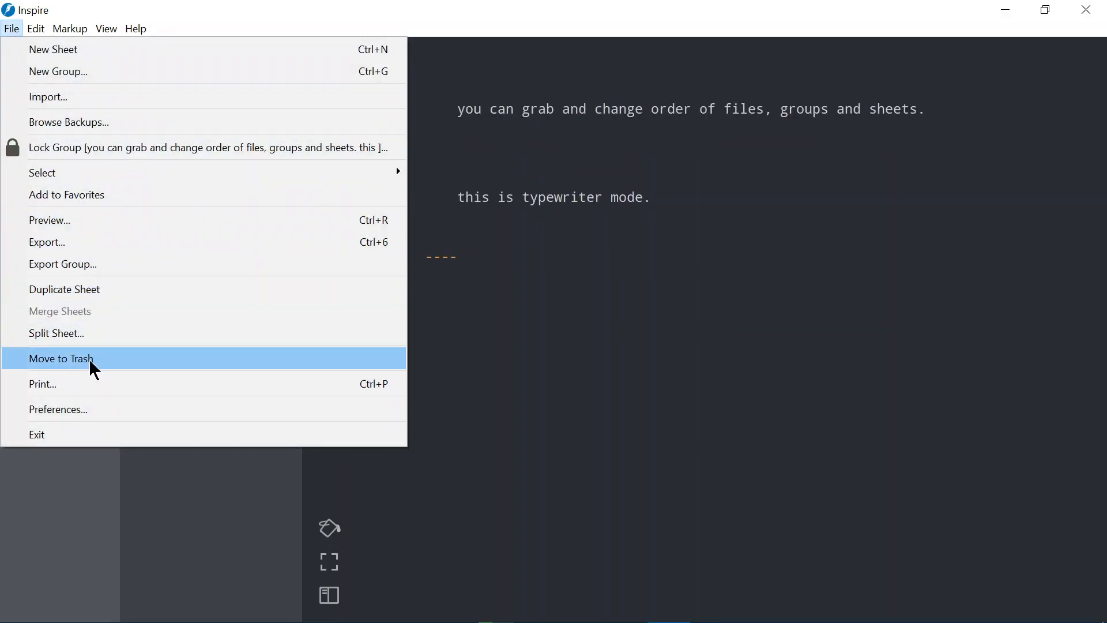
{"action": "left_click", "coordinate": [89, 359]}
{"action": "left_click", "coordinate": [58, 128]}
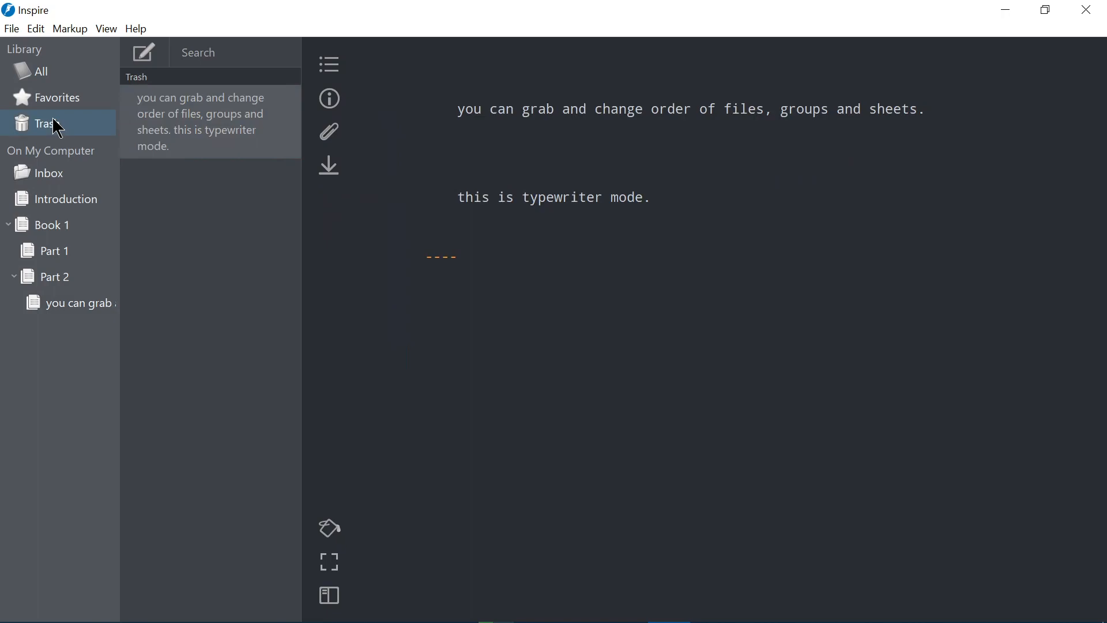
{"action": "left_click", "coordinate": [11, 29]}
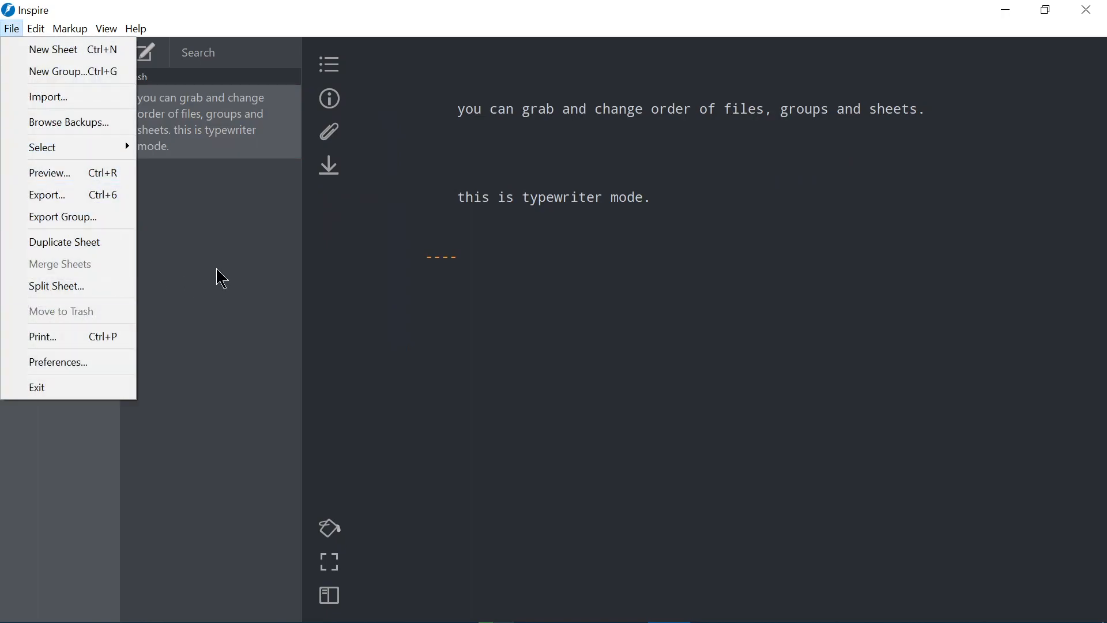
{"action": "left_click", "coordinate": [217, 277]}
- Move the Part 2 and Part 1 groups from Book 1 to the trash
{"action": "right_click", "coordinate": [80, 278]}
{"action": "left_click", "coordinate": [119, 413]}
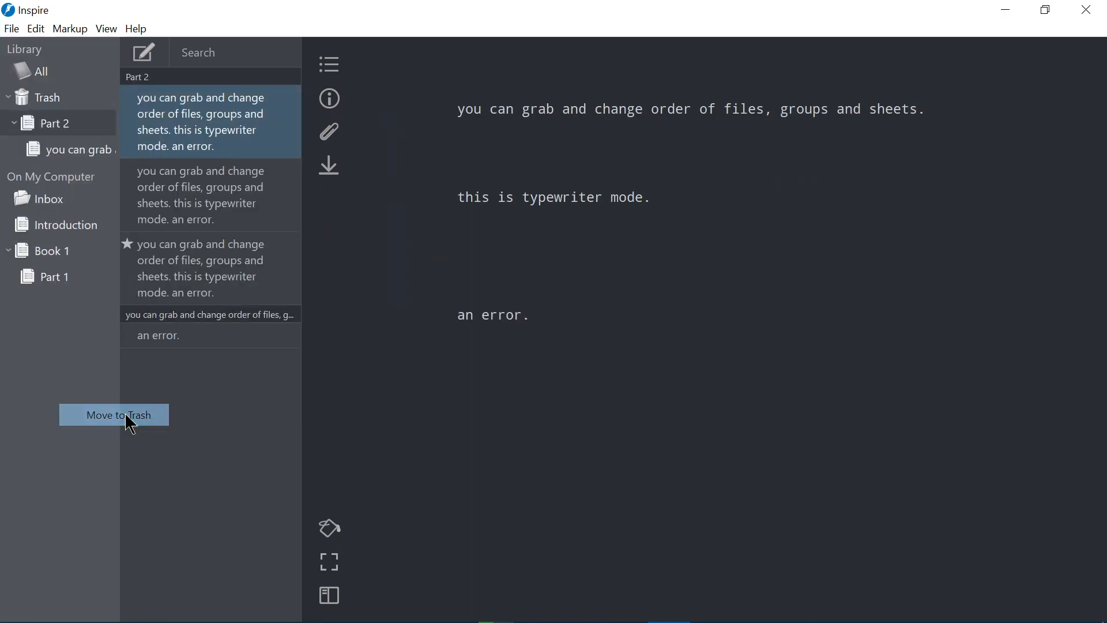
{"action": "right_click", "coordinate": [62, 279]}
{"action": "left_click", "coordinate": [104, 407]}
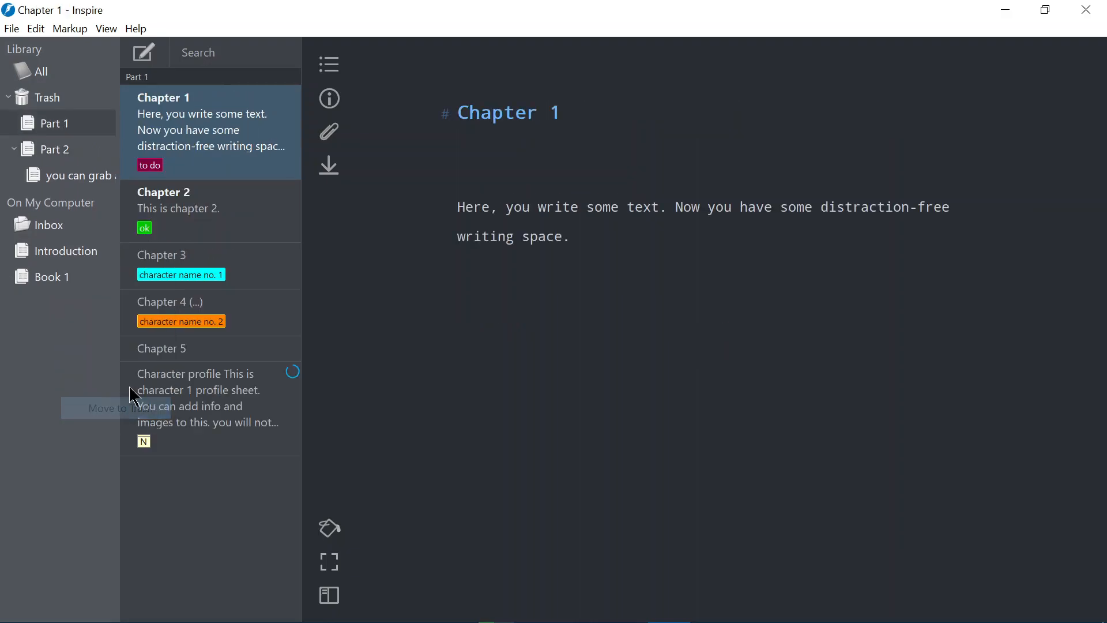
- Collapse and expand the Trash, and look through the Part 1 and Part 2 groups inside it
{"action": "left_click", "coordinate": [21, 96]}
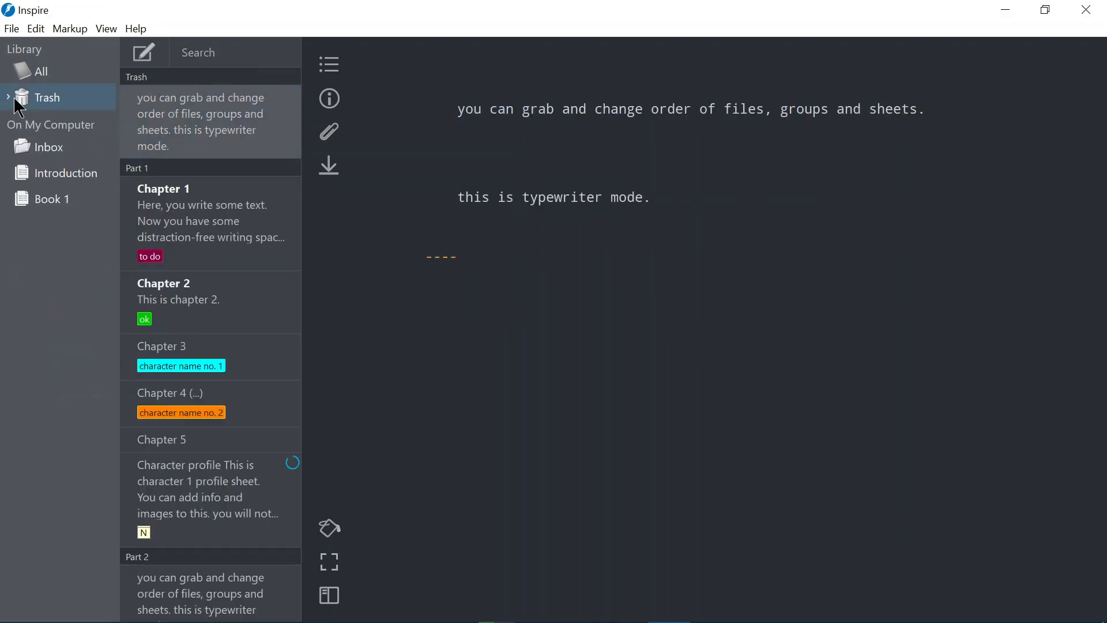
{"action": "left_click", "coordinate": [16, 100]}
{"action": "left_click", "coordinate": [53, 124]}
{"action": "left_click", "coordinate": [61, 151]}
{"action": "left_click", "coordinate": [64, 167]}
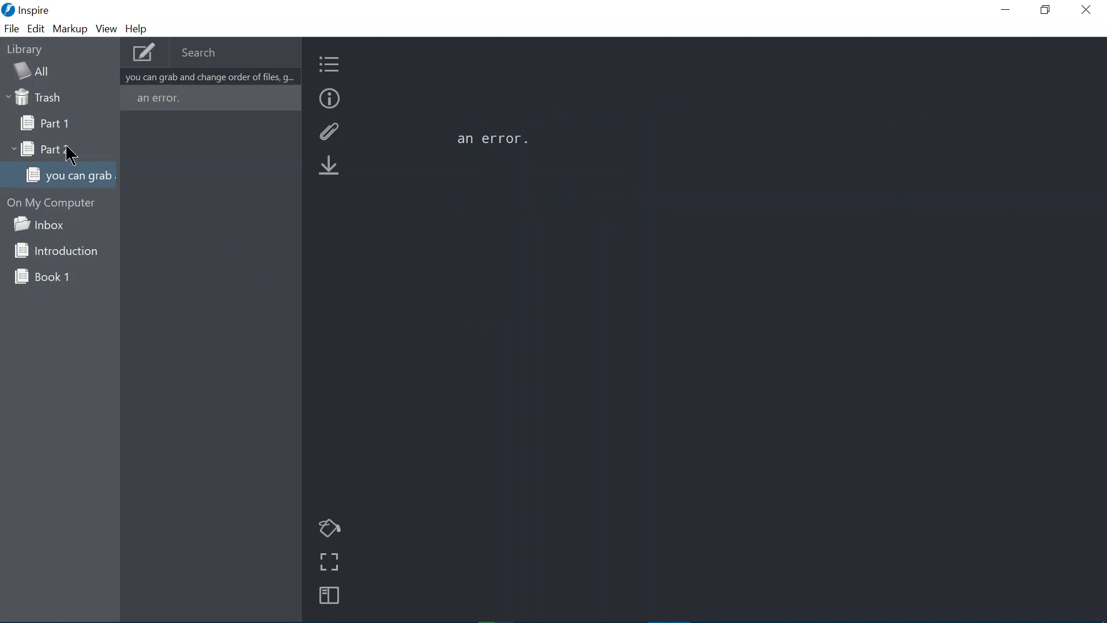
{"action": "left_click", "coordinate": [64, 140]}
- Open the print dialog for the Chapter 1 sheet and cancel it
{"action": "left_click", "coordinate": [12, 28]}
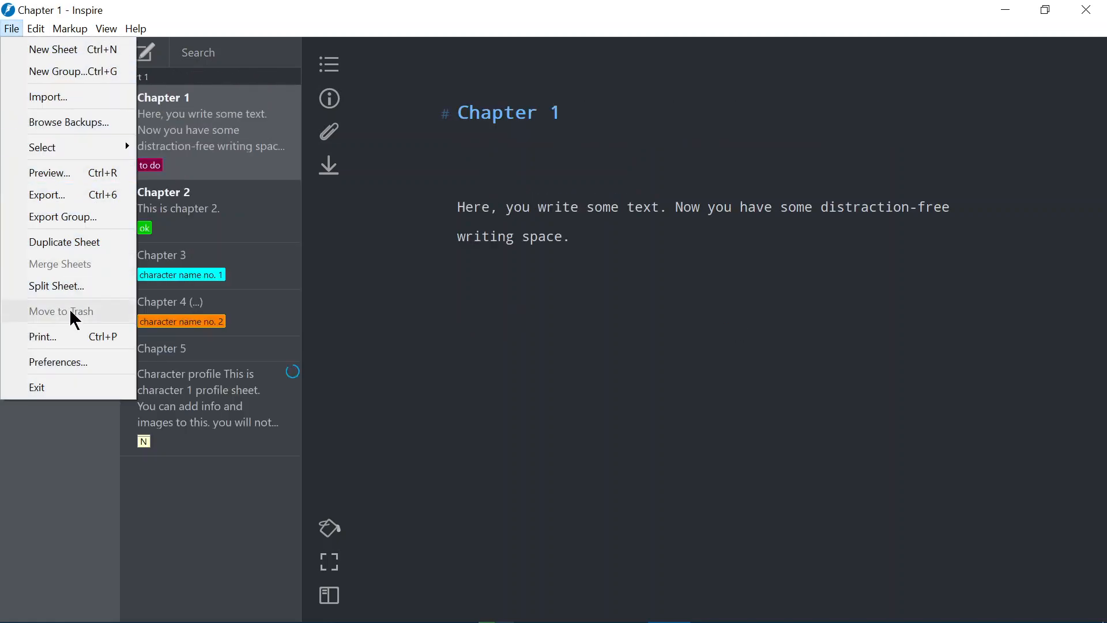
{"action": "left_click", "coordinate": [73, 336]}
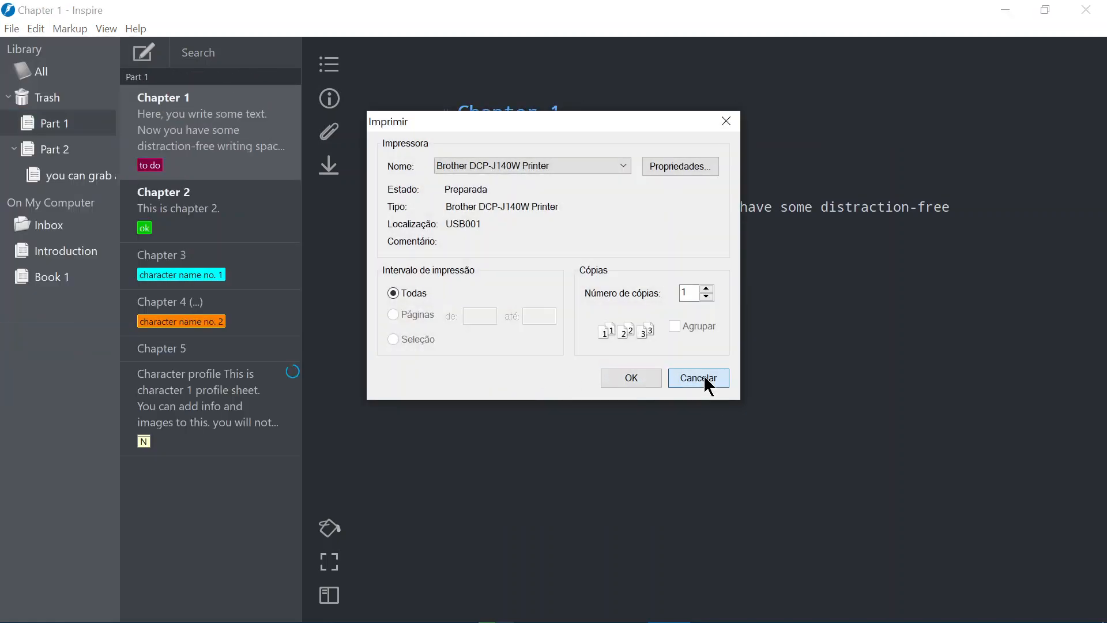
{"action": "left_click", "coordinate": [699, 377]}
- Open the general preferences and look through the preset and custom font choices without choosing one
{"action": "left_click", "coordinate": [12, 29]}
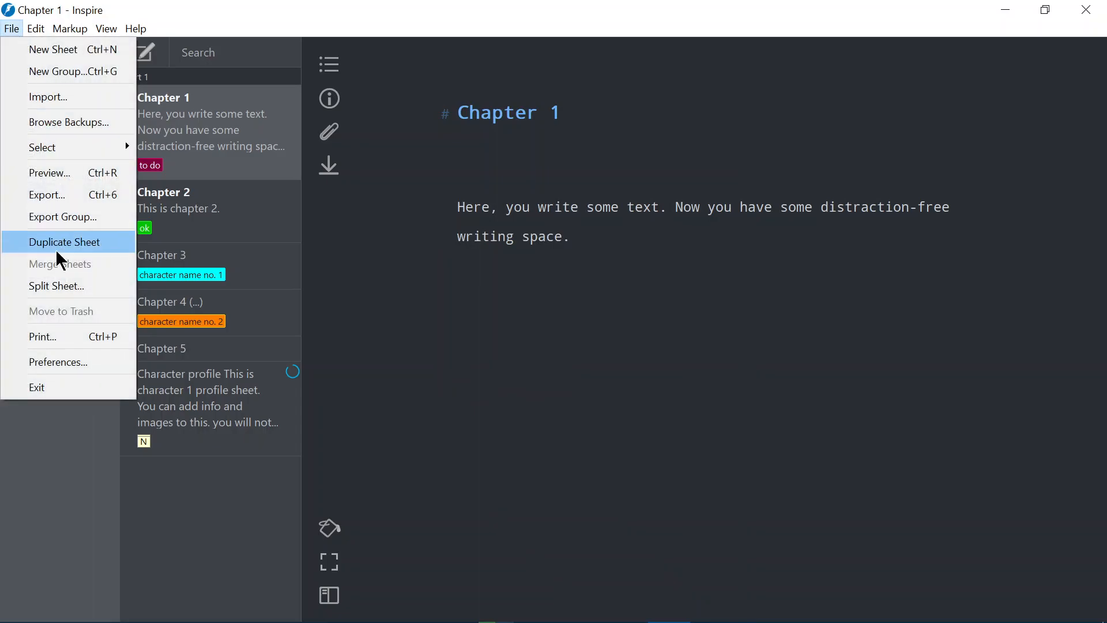
{"action": "left_click", "coordinate": [62, 361]}
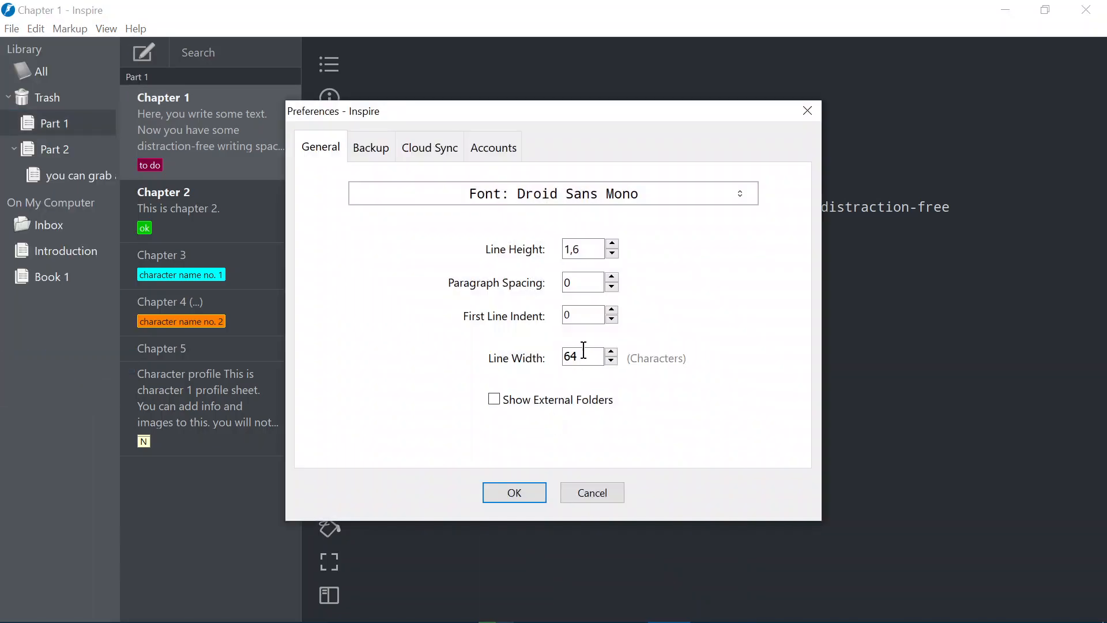
{"action": "left_click", "coordinate": [711, 199]}
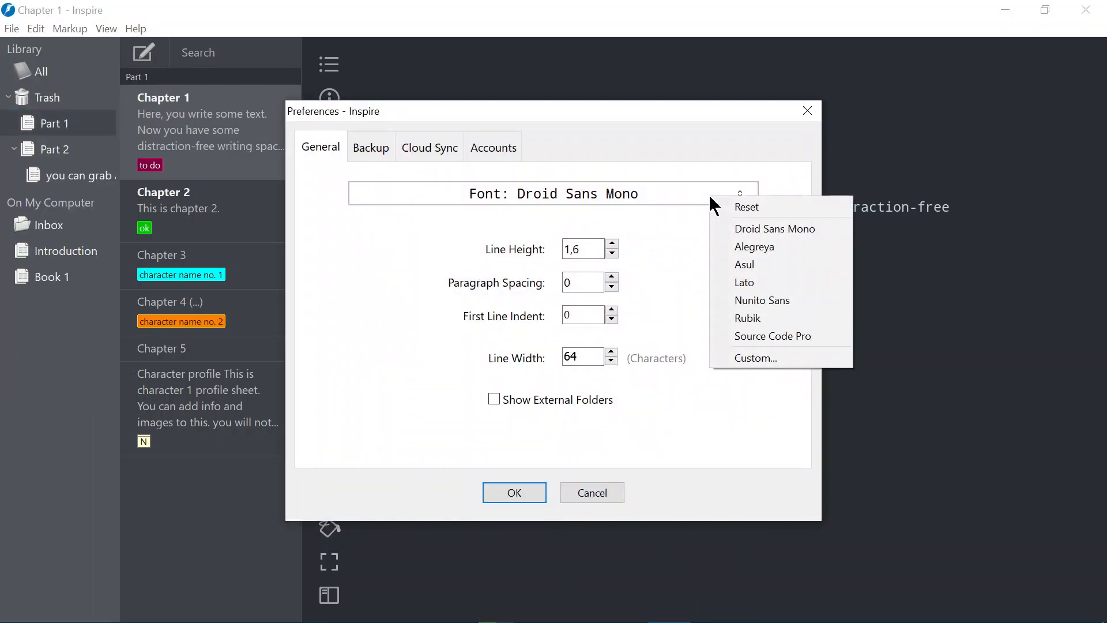
{"action": "left_click", "coordinate": [782, 358]}
{"action": "scroll", "coordinate": [459, 229], "scroll_direction": "down", "scroll_amount": 6}
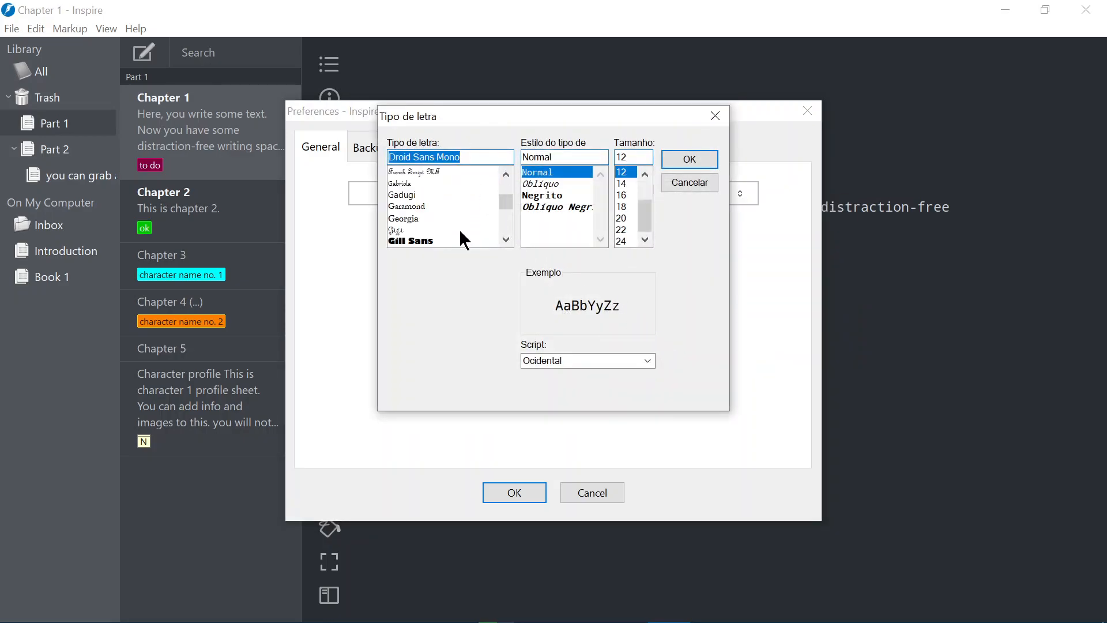
{"action": "left_click", "coordinate": [685, 186]}
{"action": "left_click", "coordinate": [709, 197]}
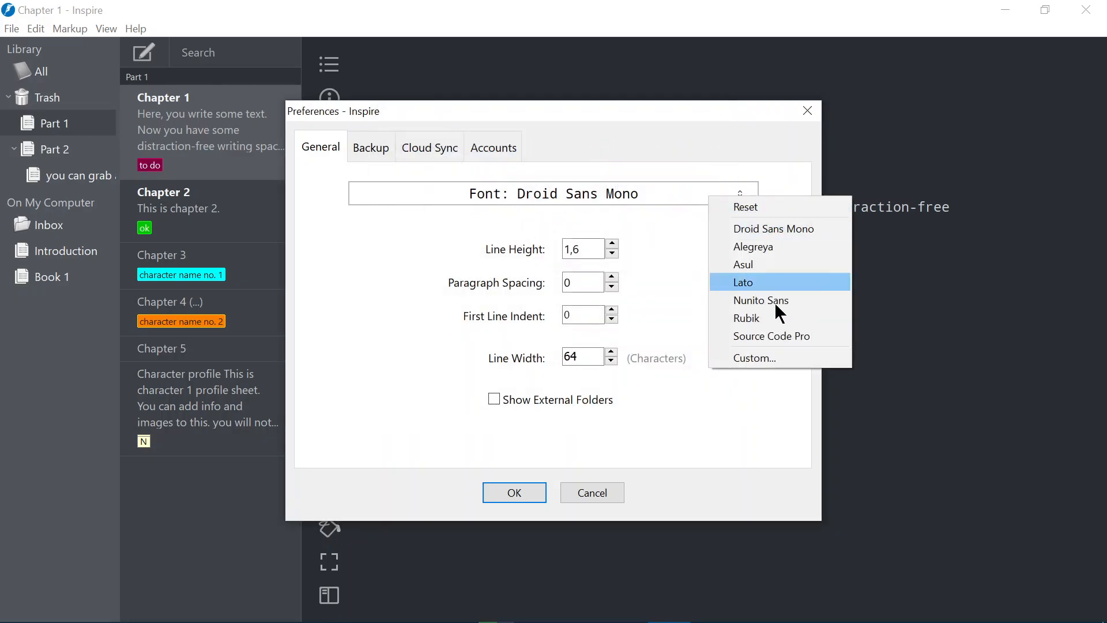
{"action": "left_click", "coordinate": [637, 252]}
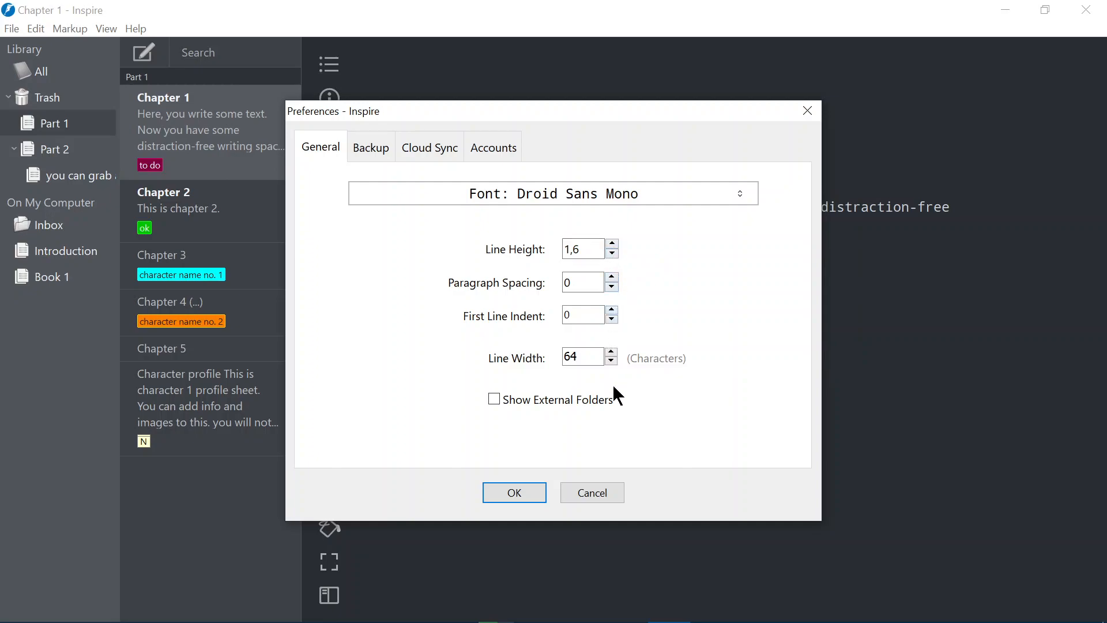
- Turn on Show External Folders and apply the preferences
{"action": "left_click", "coordinate": [570, 396]}
{"action": "left_click", "coordinate": [526, 492]}
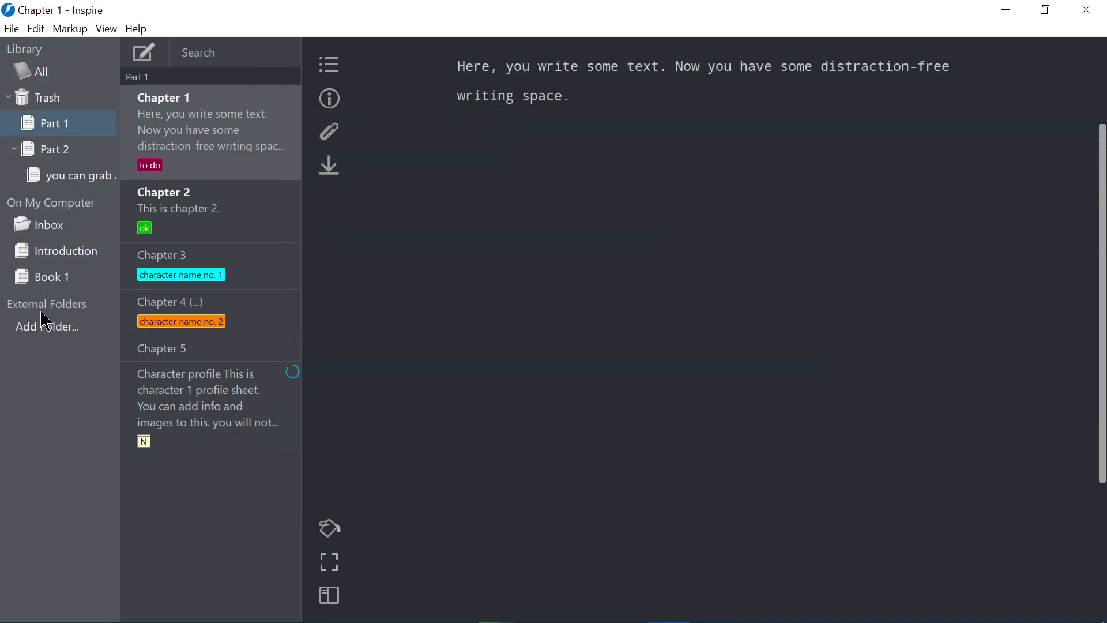
- Open the preferences and look through the backup and cloud sync settings
{"action": "left_click", "coordinate": [11, 28]}
{"action": "left_click", "coordinate": [96, 383]}
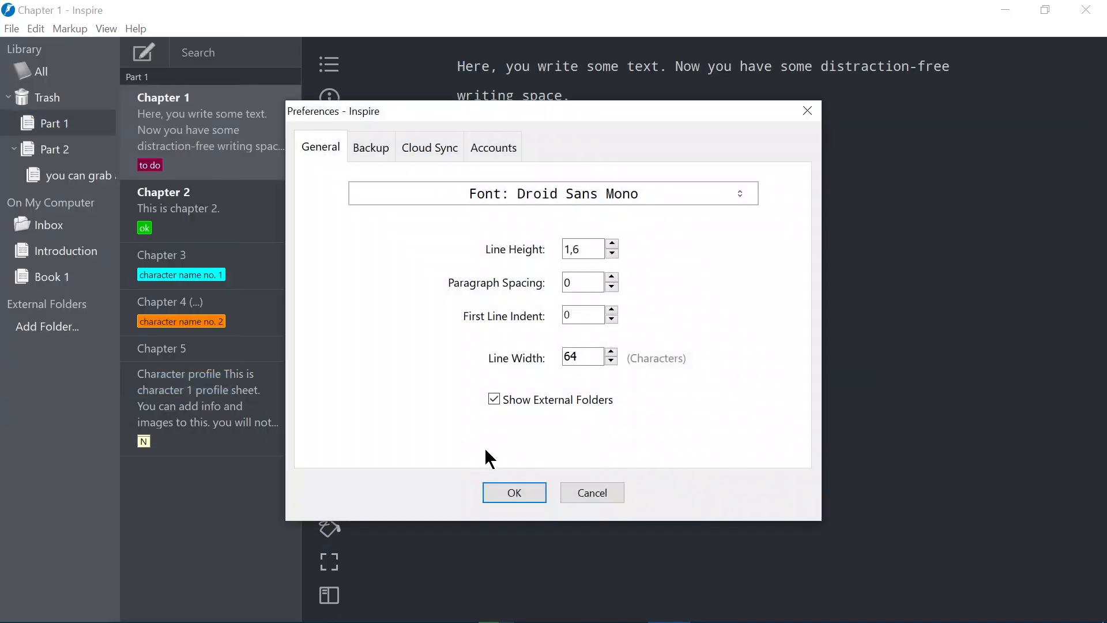
{"action": "left_click", "coordinate": [369, 151]}
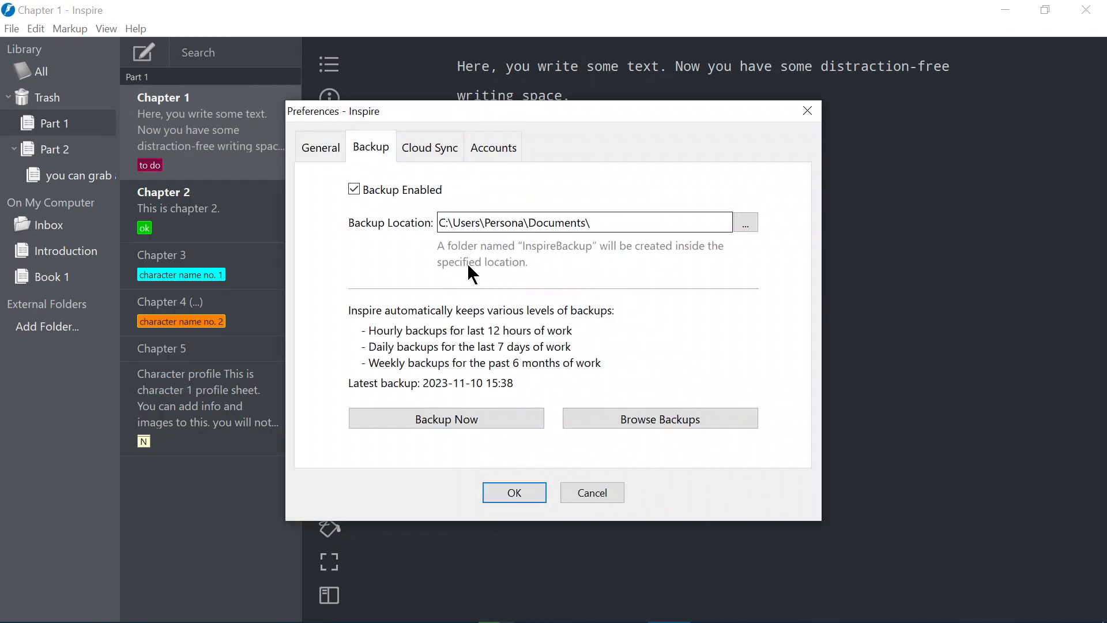
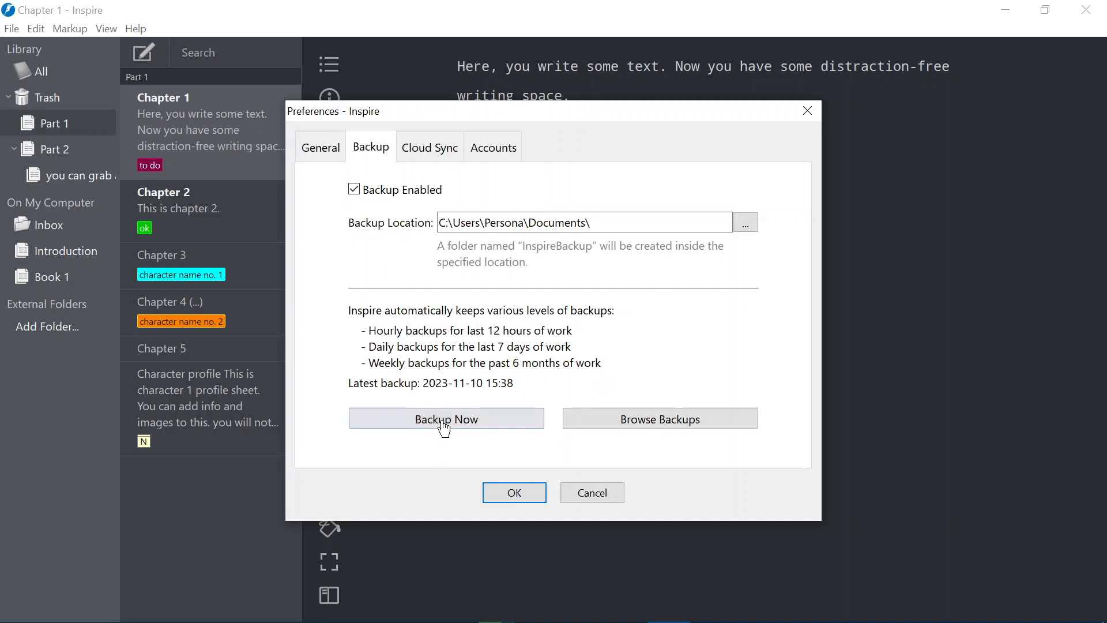
{"action": "left_click", "coordinate": [427, 151]}
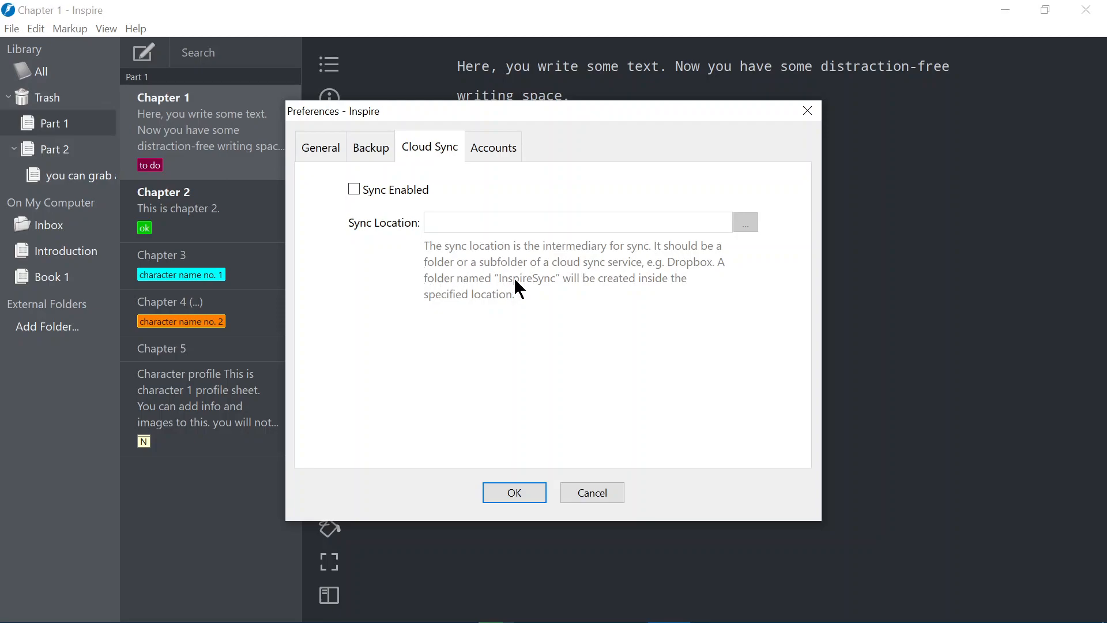
- Look at the publishing account types available in the account preferences without adding one, and apply the preferences
{"action": "left_click", "coordinate": [493, 151]}
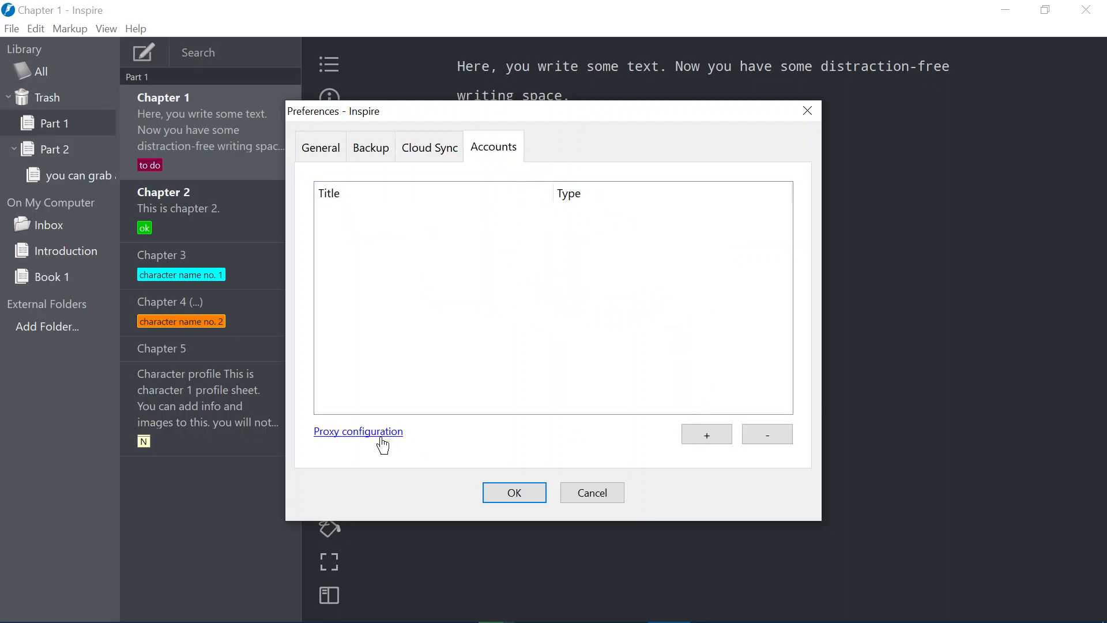
{"action": "left_click", "coordinate": [699, 437]}
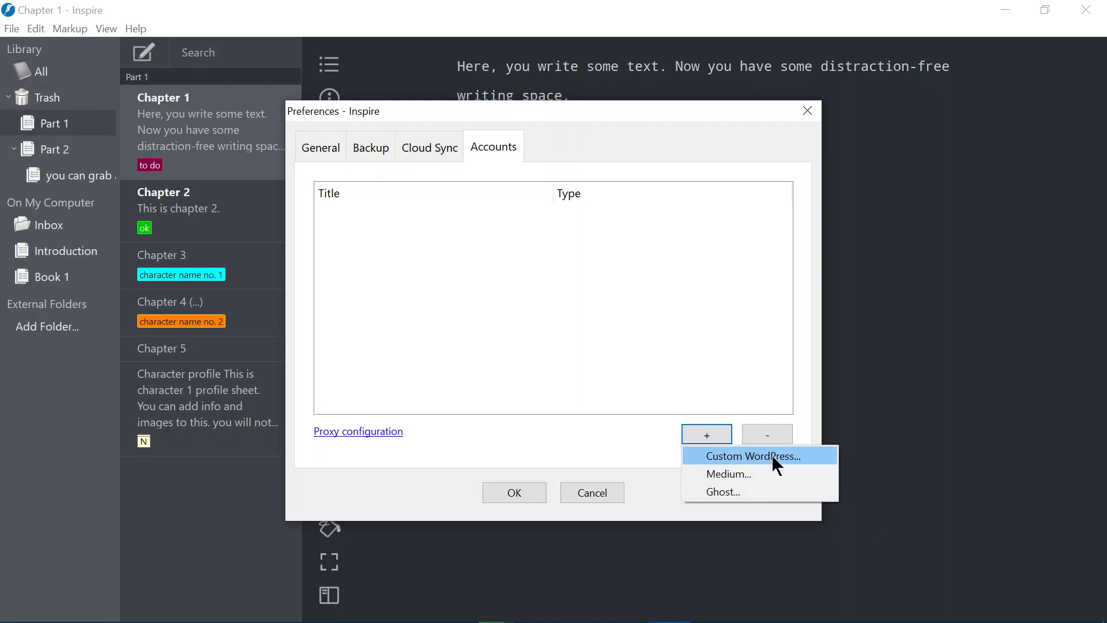
{"action": "left_click", "coordinate": [570, 447]}
{"action": "left_click", "coordinate": [524, 488]}
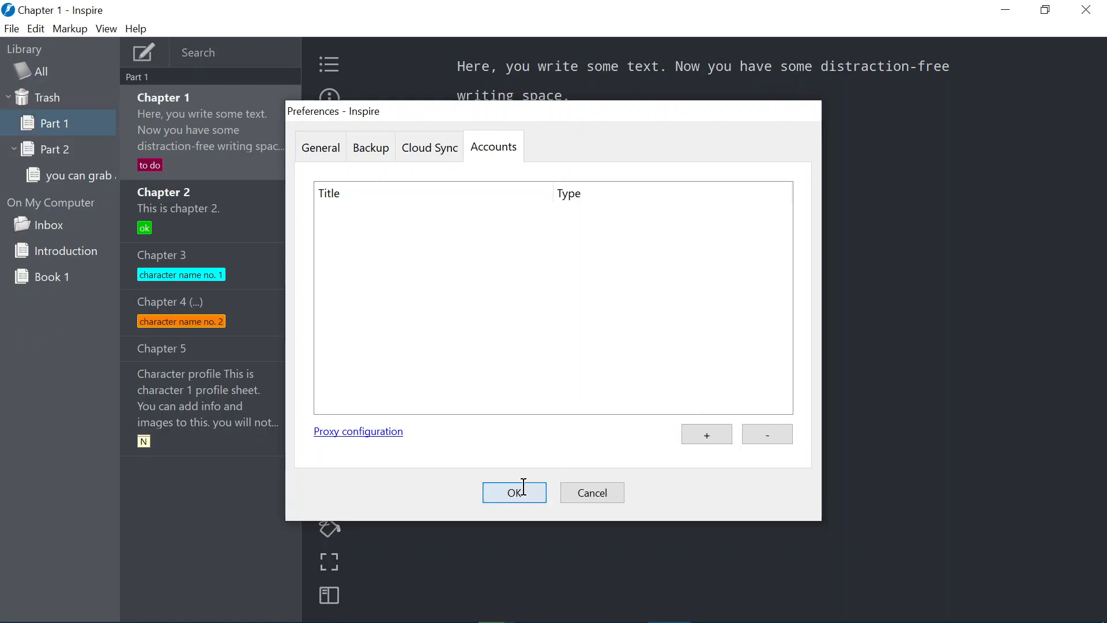
{"action": "left_click", "coordinate": [136, 29]}
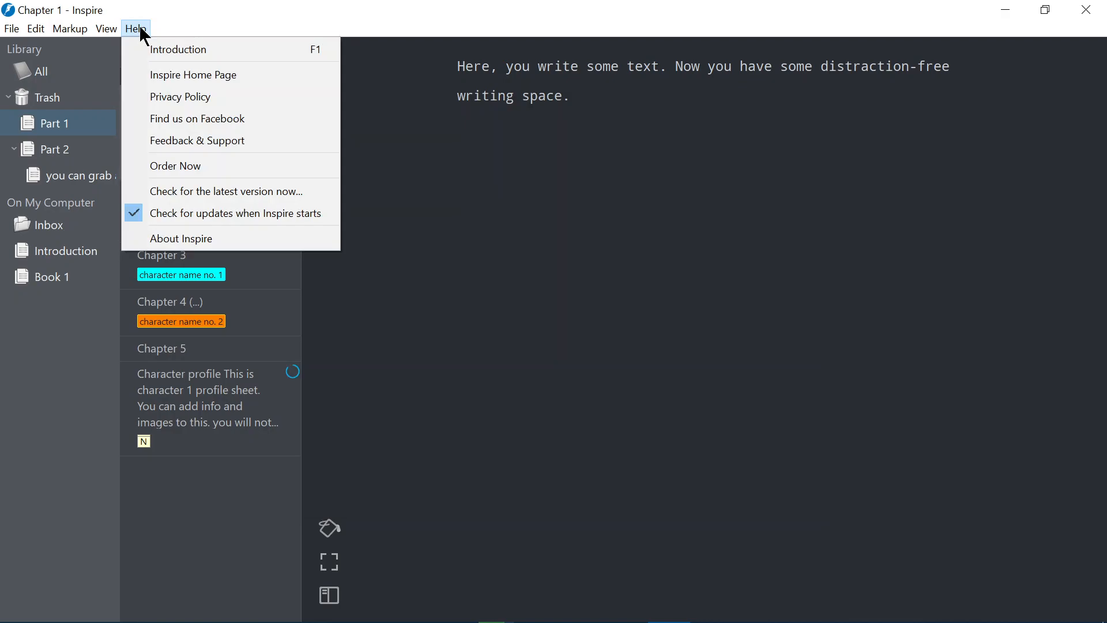
{"action": "left_click", "coordinate": [11, 30]}
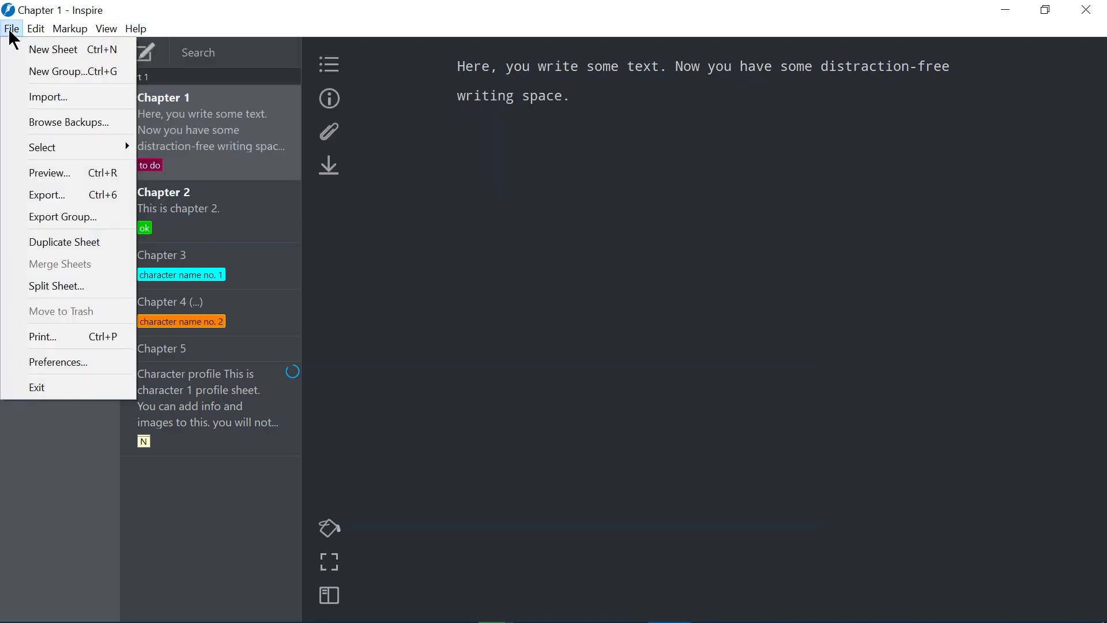
{"action": "left_click", "coordinate": [576, 306]}
- Switch to Chrome, search Google for "inspire writer" and open the official Inspire Writer website
{"action": "key", "text": "alt+Tab"}
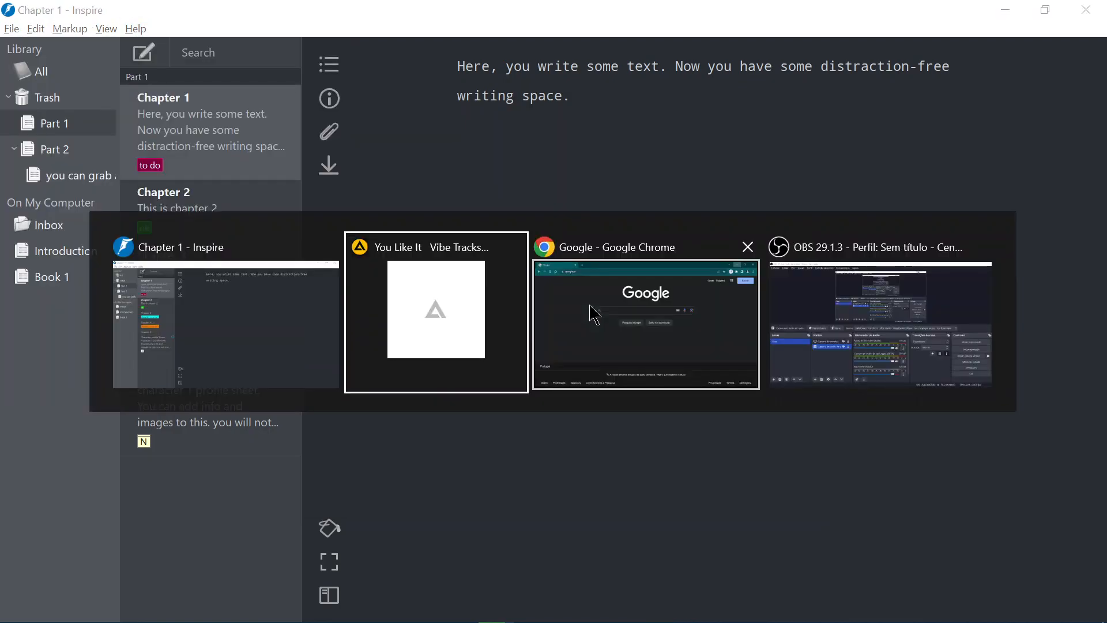
{"action": "left_click", "coordinate": [594, 314]}
{"action": "left_click", "coordinate": [546, 245]}
{"action": "type", "text": "insp"}
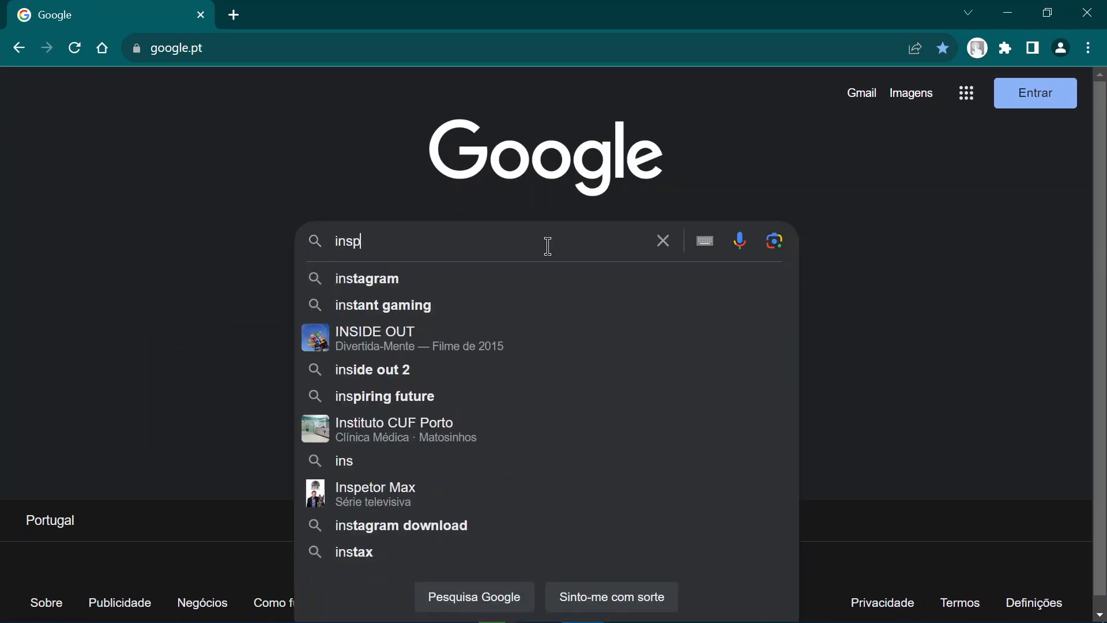
{"action": "type", "text": "ire writ"}
{"action": "key", "text": "BackSpace"}
{"action": "type", "text": "ite"}
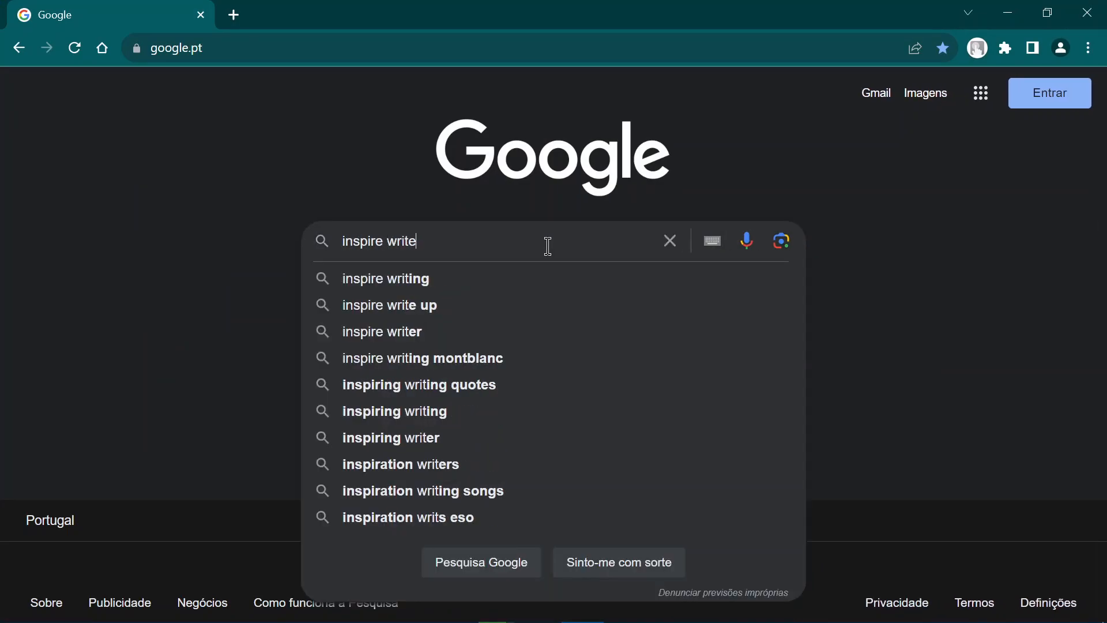
{"action": "type", "text": "r"}
{"action": "key", "text": "Return"}
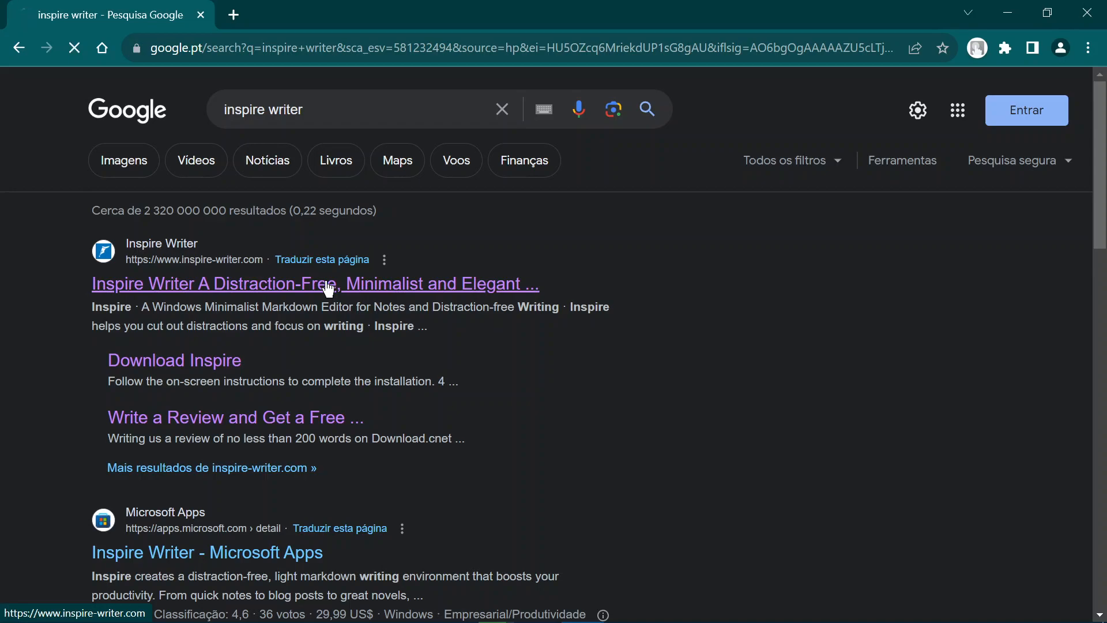
{"action": "left_click", "coordinate": [329, 288]}
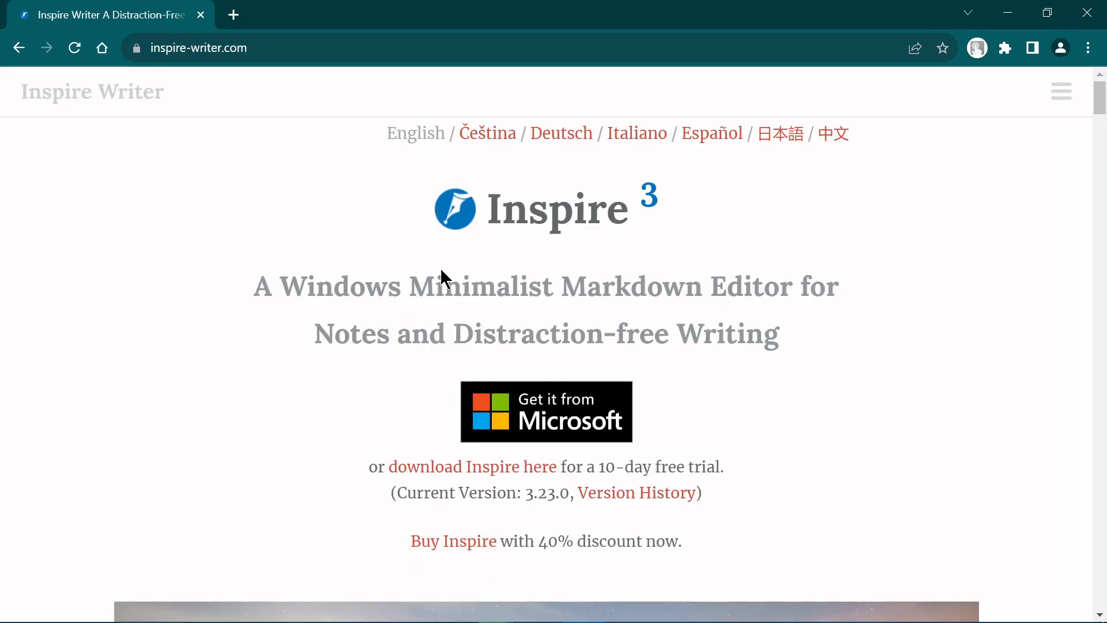
- Highlight the app's tagline and the 10-day free trial note on the home page, clearing each selection
{"action": "left_click_drag", "start_coordinate": [254, 289], "coordinate": [839, 338]}
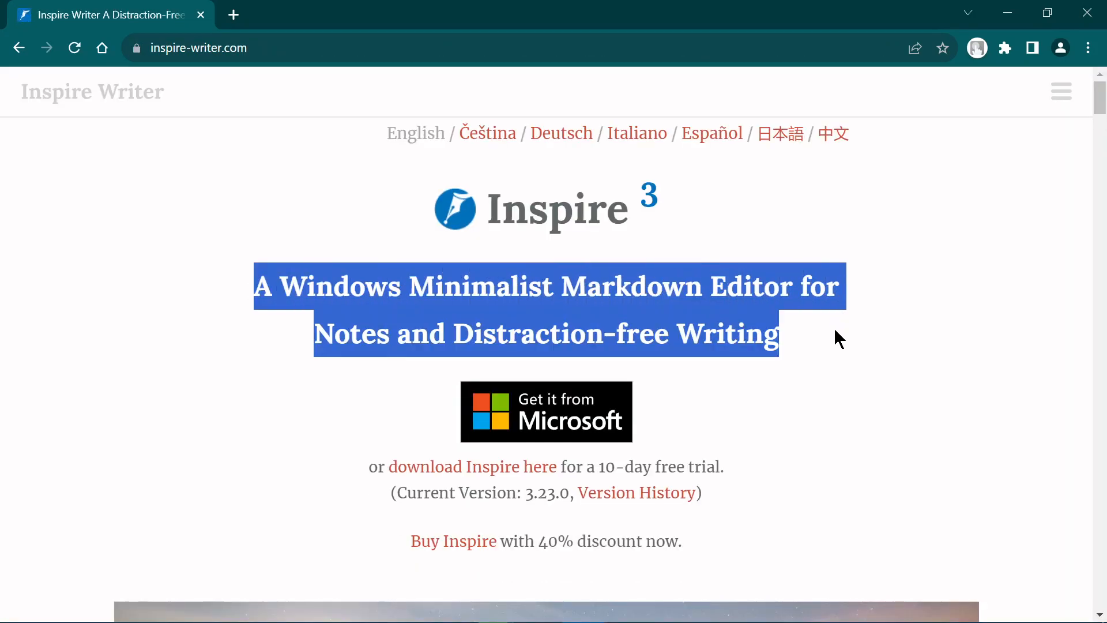
{"action": "left_click", "coordinate": [796, 407]}
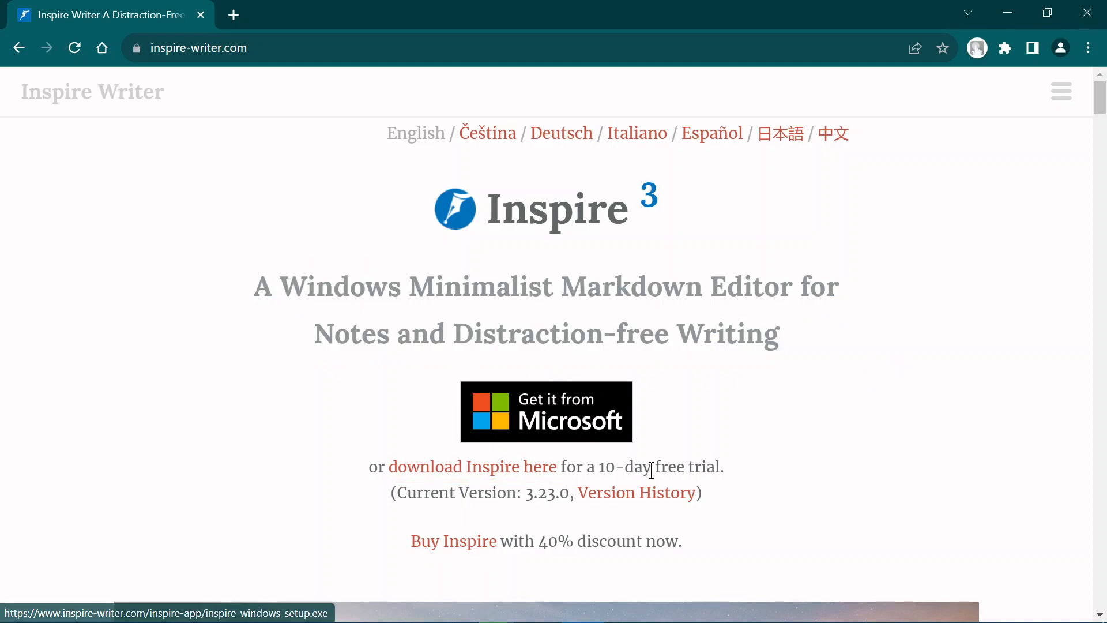
{"action": "left_click_drag", "start_coordinate": [600, 471], "coordinate": [749, 470]}
{"action": "left_click", "coordinate": [756, 462]}
- Open the Version History page, read through its release notes and return to the home page
{"action": "left_click", "coordinate": [619, 496]}
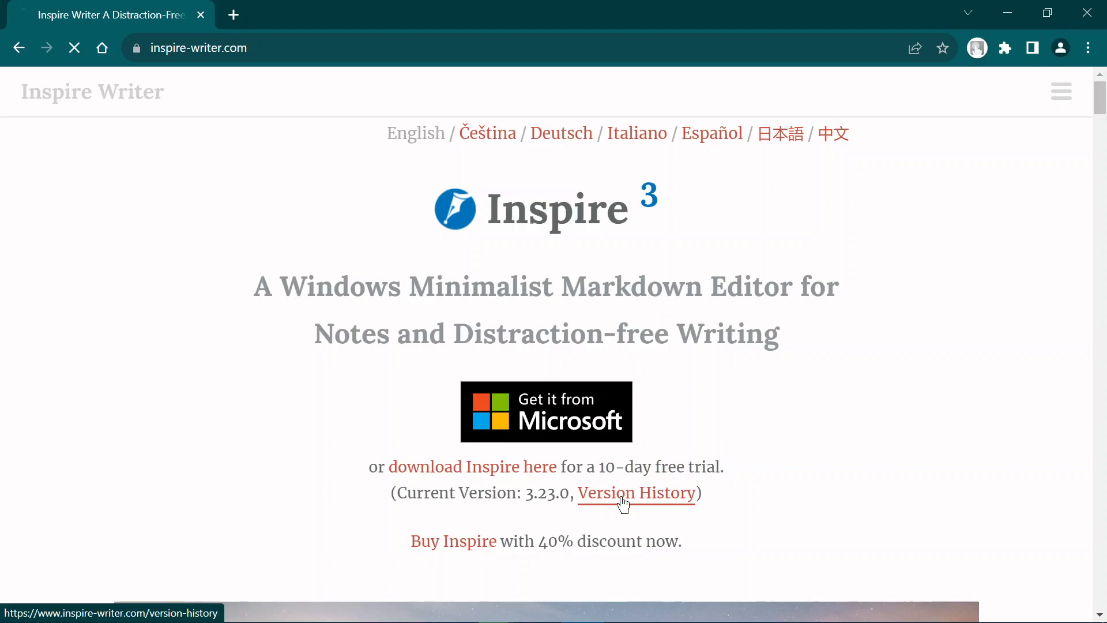
{"action": "scroll", "coordinate": [624, 349], "scroll_direction": "down", "scroll_amount": 5}
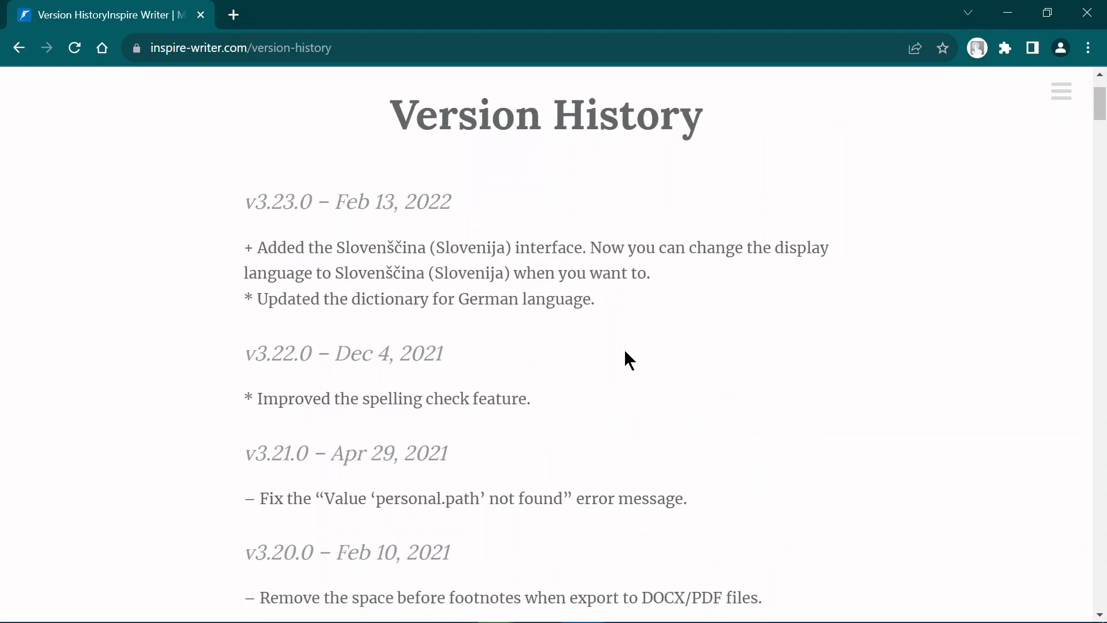
{"action": "scroll", "coordinate": [624, 348], "scroll_direction": "down", "scroll_amount": 5}
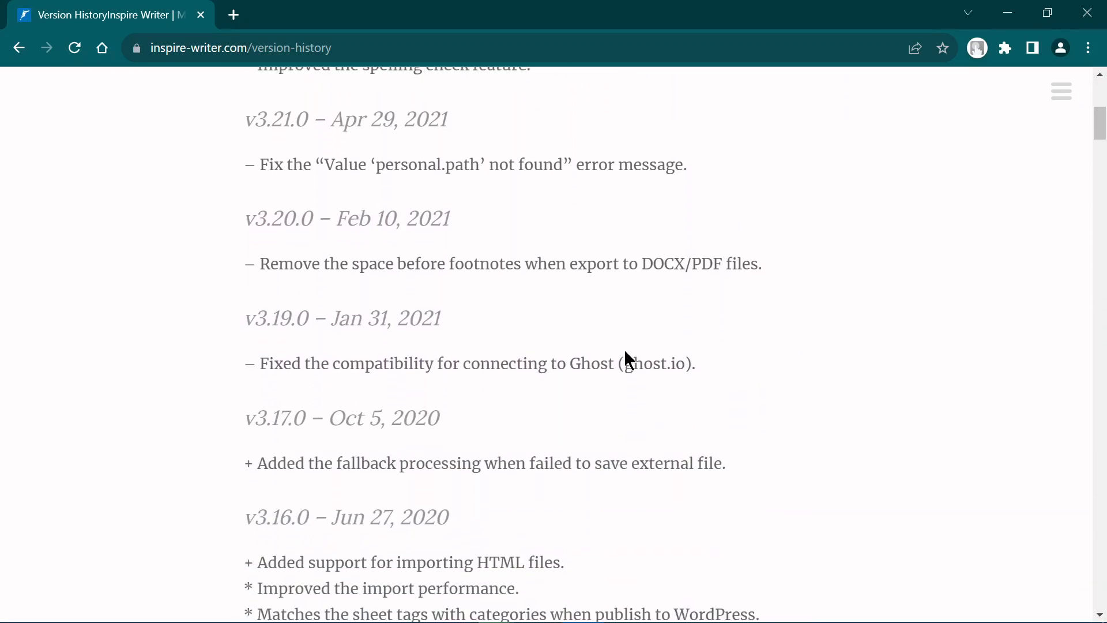
{"action": "scroll", "coordinate": [656, 377], "scroll_direction": "down", "scroll_amount": 5}
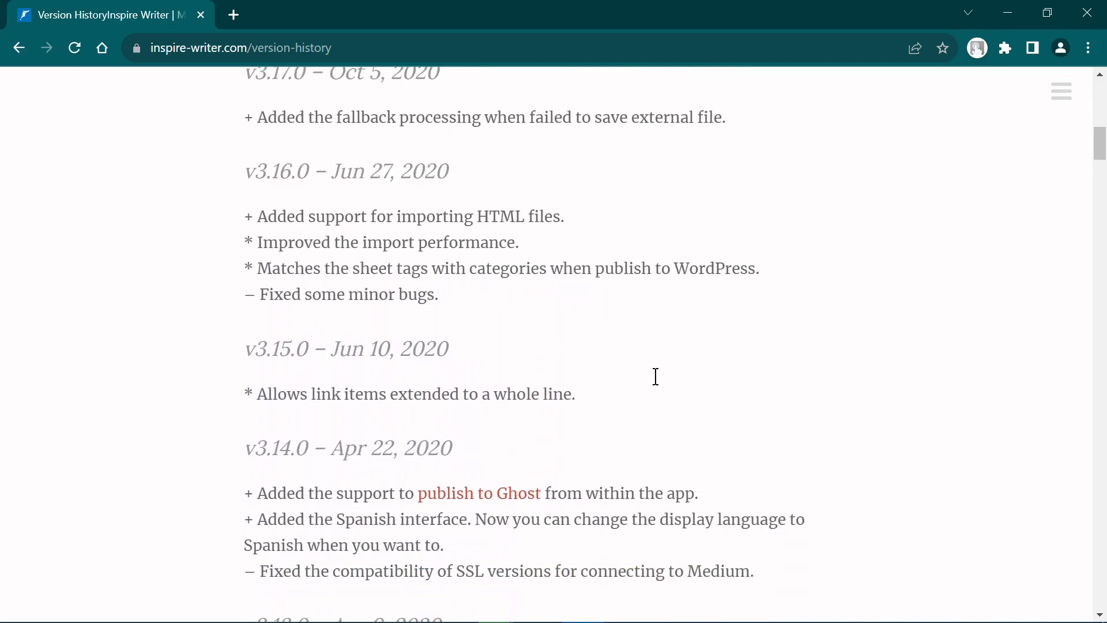
{"action": "scroll", "coordinate": [657, 383], "scroll_direction": "down", "scroll_amount": 2}
{"action": "left_click", "coordinate": [21, 57]}
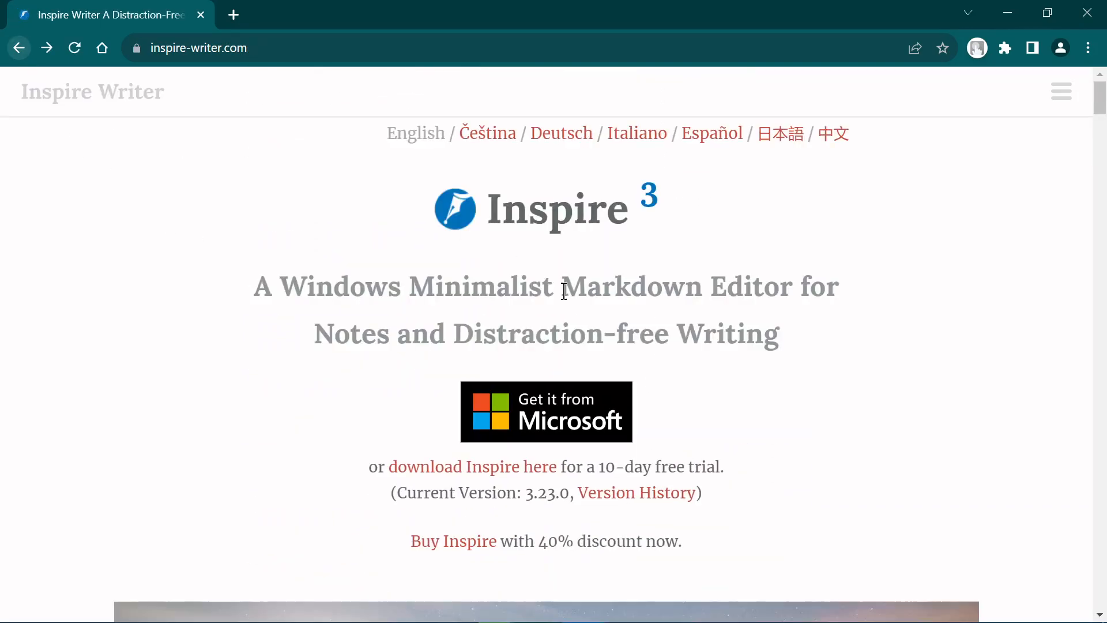
- Read through the feature sections of the home page down to the end and return to its start
{"action": "scroll", "coordinate": [798, 396], "scroll_direction": "down", "scroll_amount": 2}
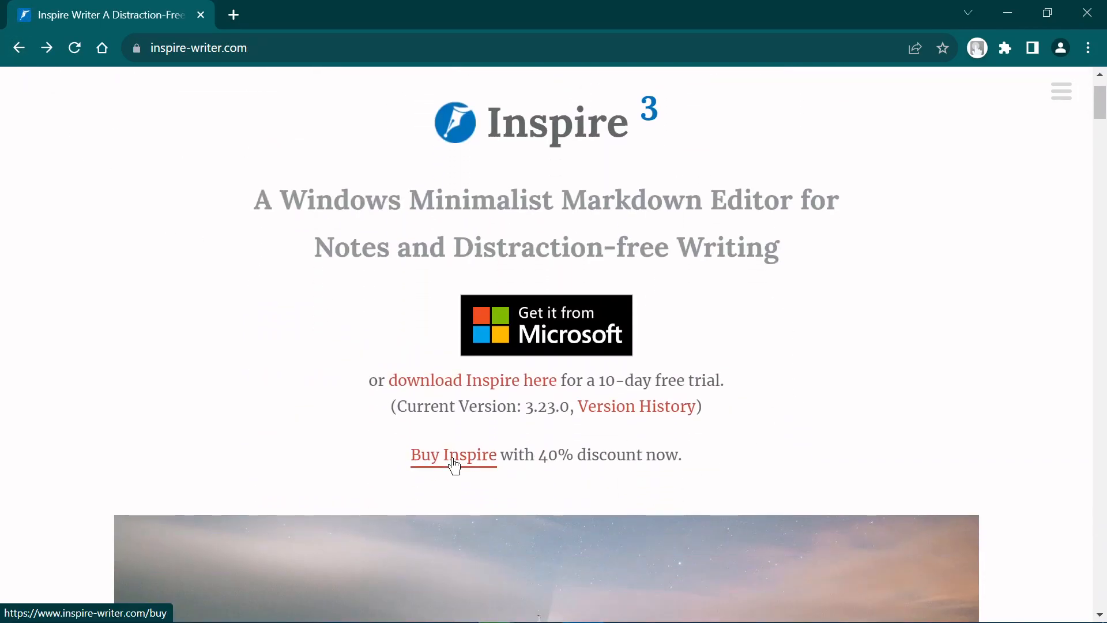
{"action": "scroll", "coordinate": [959, 449], "scroll_direction": "down", "scroll_amount": 13}
{"action": "scroll", "coordinate": [1018, 448], "scroll_direction": "down", "scroll_amount": 17}
{"action": "scroll", "coordinate": [1018, 448], "scroll_direction": "down", "scroll_amount": 9}
{"action": "scroll", "coordinate": [1018, 448], "scroll_direction": "down", "scroll_amount": 2}
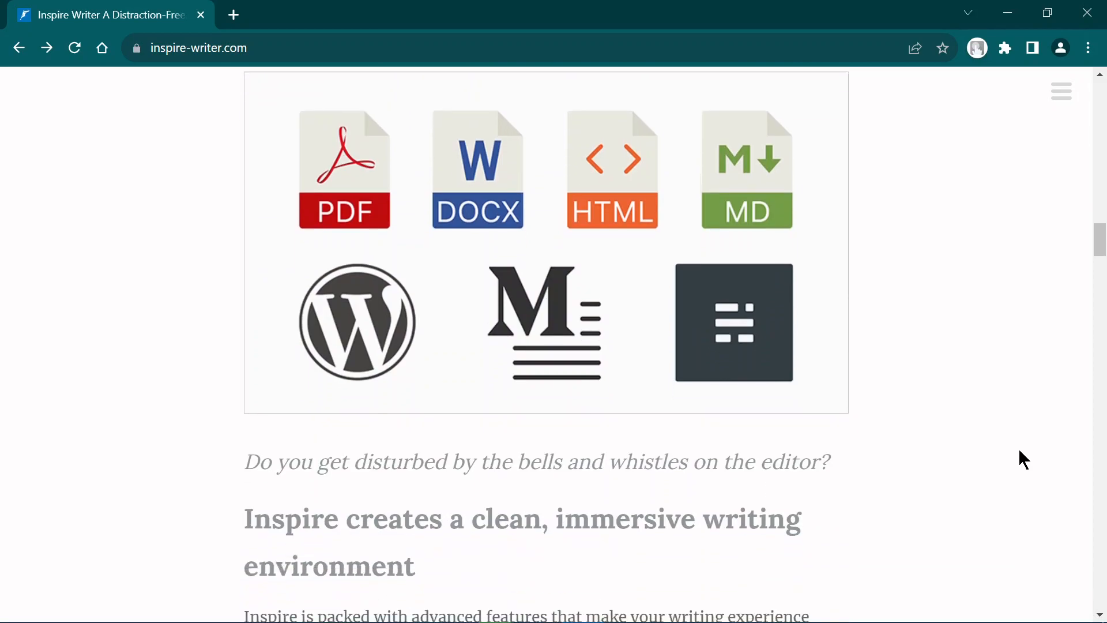
{"action": "scroll", "coordinate": [1020, 451], "scroll_direction": "down", "scroll_amount": 14}
{"action": "scroll", "coordinate": [1020, 450], "scroll_direction": "down", "scroll_amount": 11}
{"action": "scroll", "coordinate": [1019, 448], "scroll_direction": "down", "scroll_amount": 14}
{"action": "left_click_drag", "start_coordinate": [1102, 384], "coordinate": [1102, 600]}
{"action": "key", "text": "Home"}
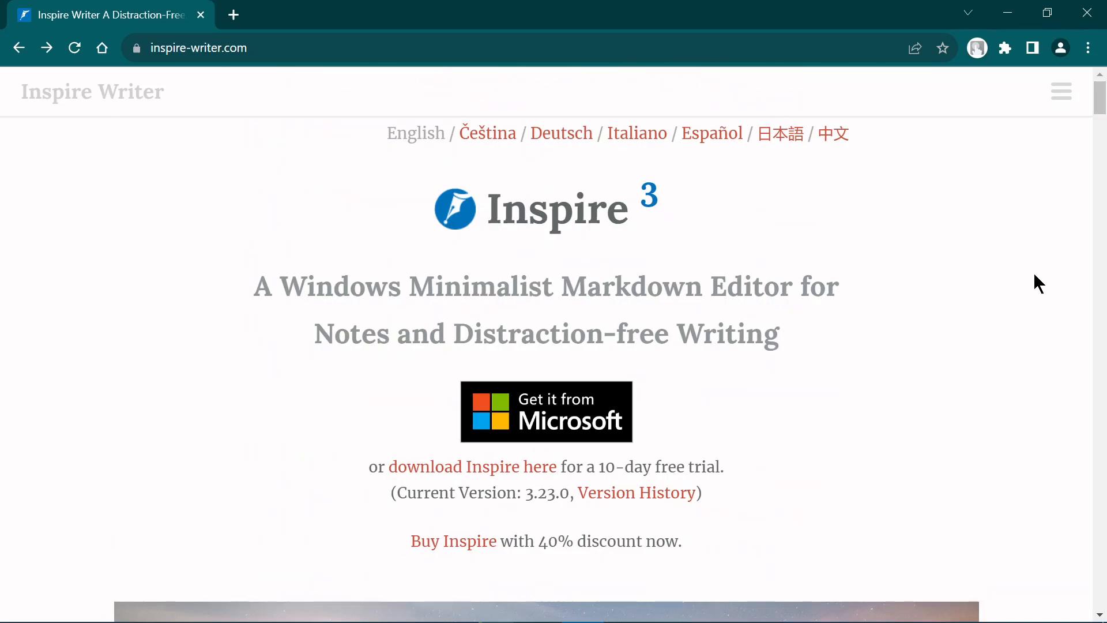
- Look through the website's navigation entries and open the Buy Inspire page
{"action": "left_click", "coordinate": [1062, 90]}
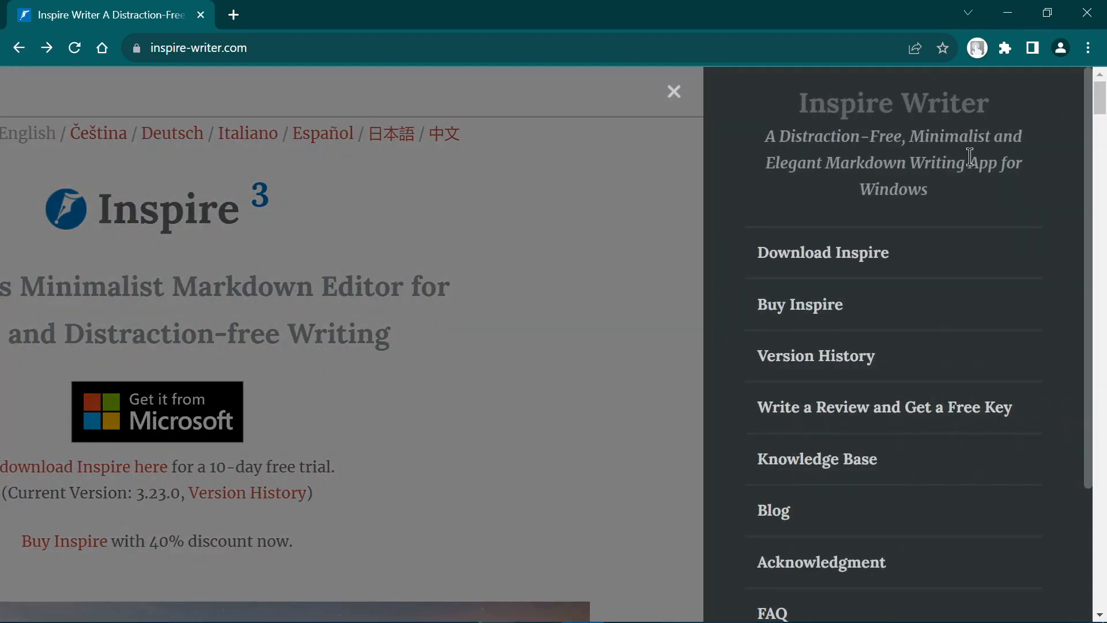
{"action": "scroll", "coordinate": [845, 277], "scroll_direction": "down", "scroll_amount": 3}
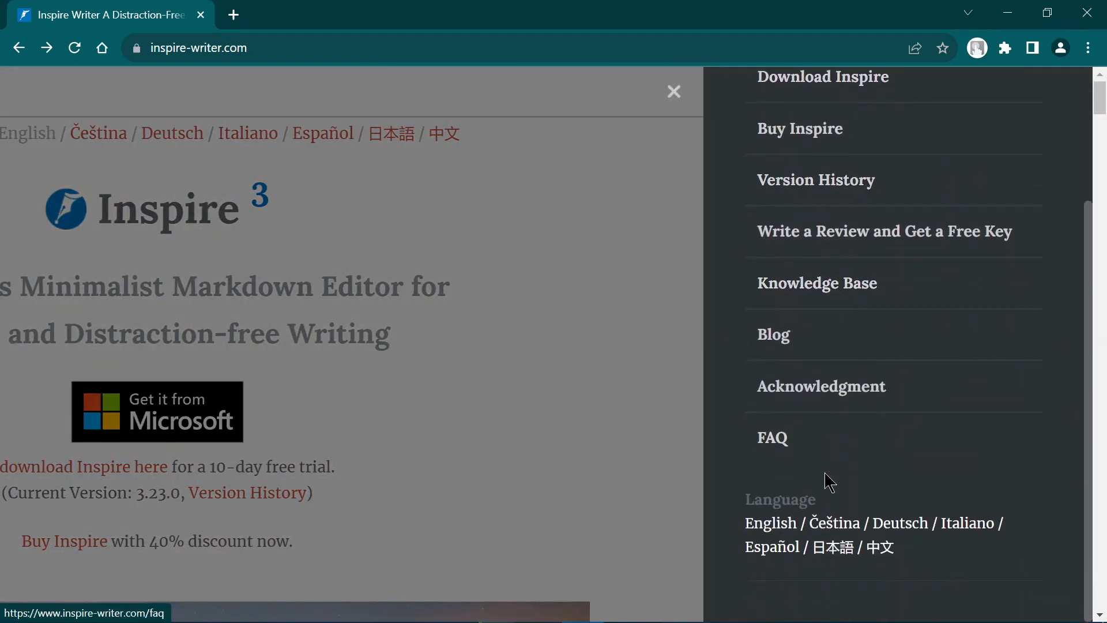
{"action": "scroll", "coordinate": [825, 467], "scroll_direction": "up", "scroll_amount": 3}
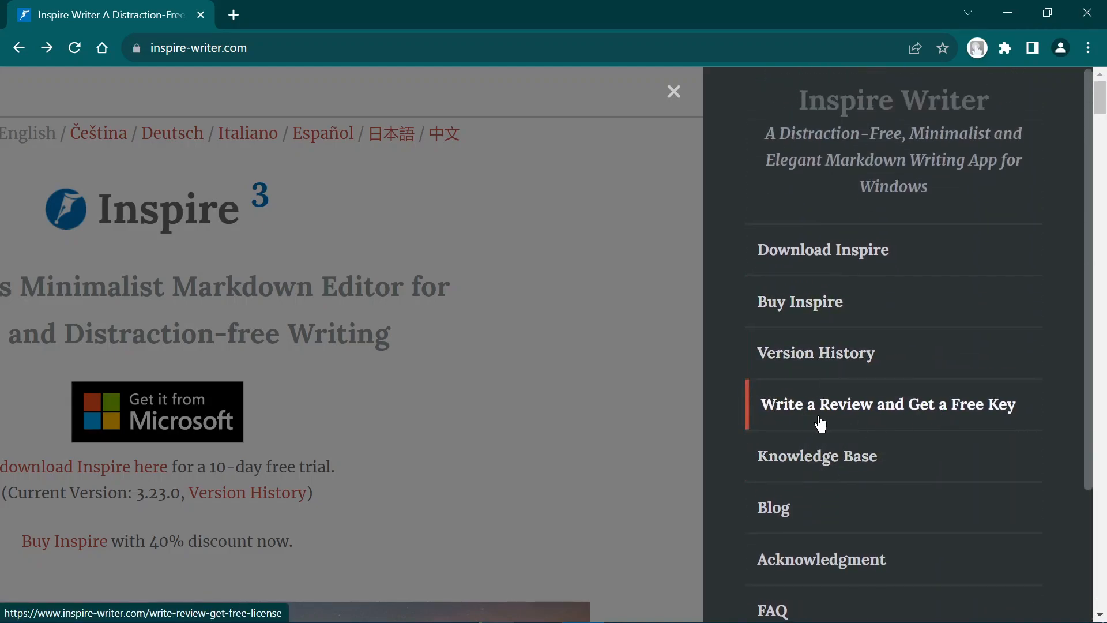
{"action": "left_click", "coordinate": [809, 305]}
- Highlight the discounted licence price and each of the four purchase terms on the Buy Inspire page
{"action": "left_click_drag", "start_coordinate": [678, 312], "coordinate": [785, 314]}
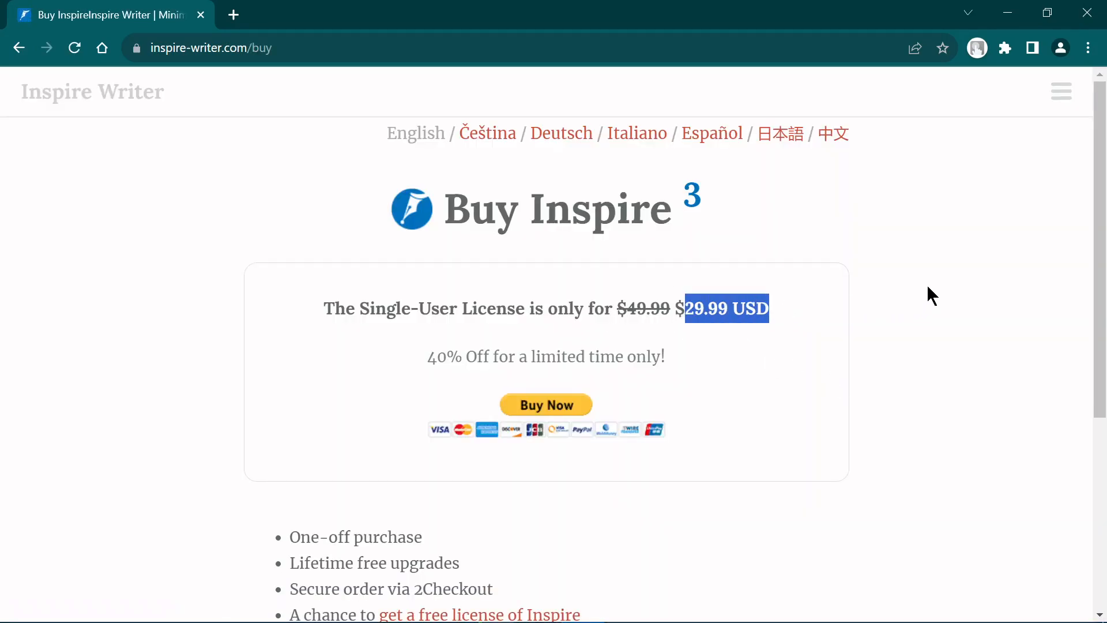
{"action": "scroll", "coordinate": [695, 464], "scroll_direction": "down", "scroll_amount": 3}
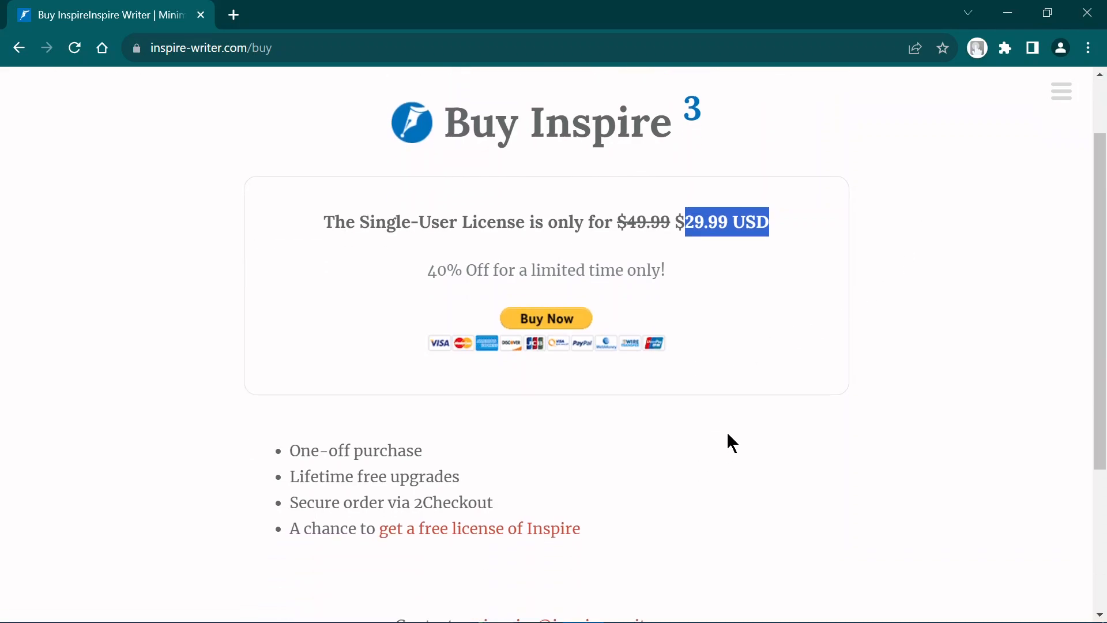
{"action": "left_click_drag", "start_coordinate": [284, 366], "coordinate": [429, 357]}
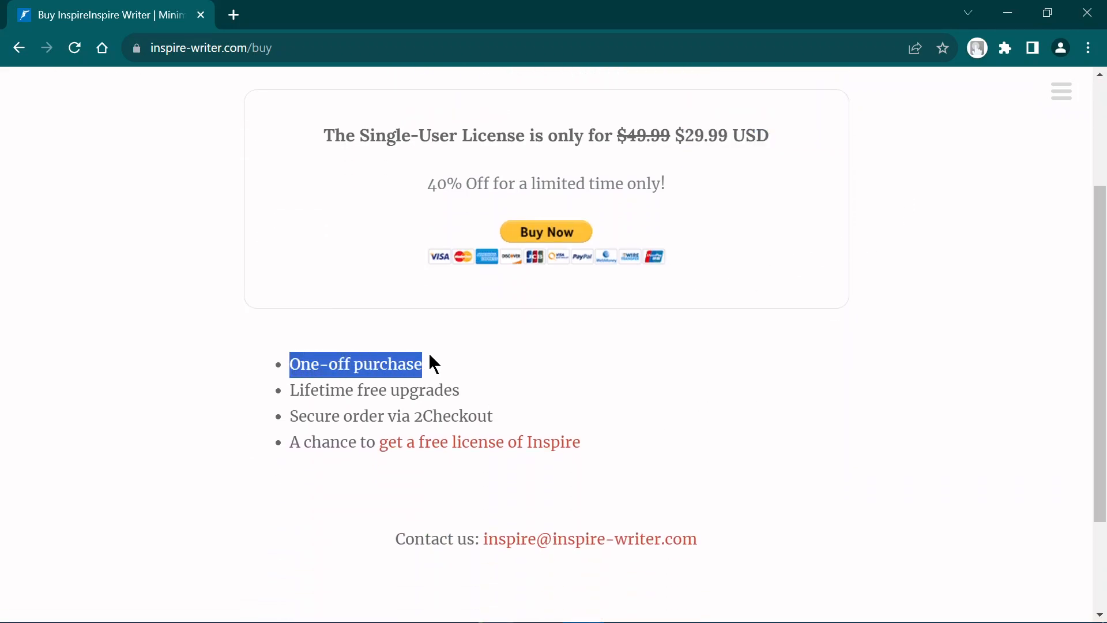
{"action": "left_click", "coordinate": [319, 394]}
{"action": "left_click_drag", "start_coordinate": [340, 390], "coordinate": [483, 388]}
{"action": "left_click", "coordinate": [326, 423]}
{"action": "left_click_drag", "start_coordinate": [366, 416], "coordinate": [507, 413]}
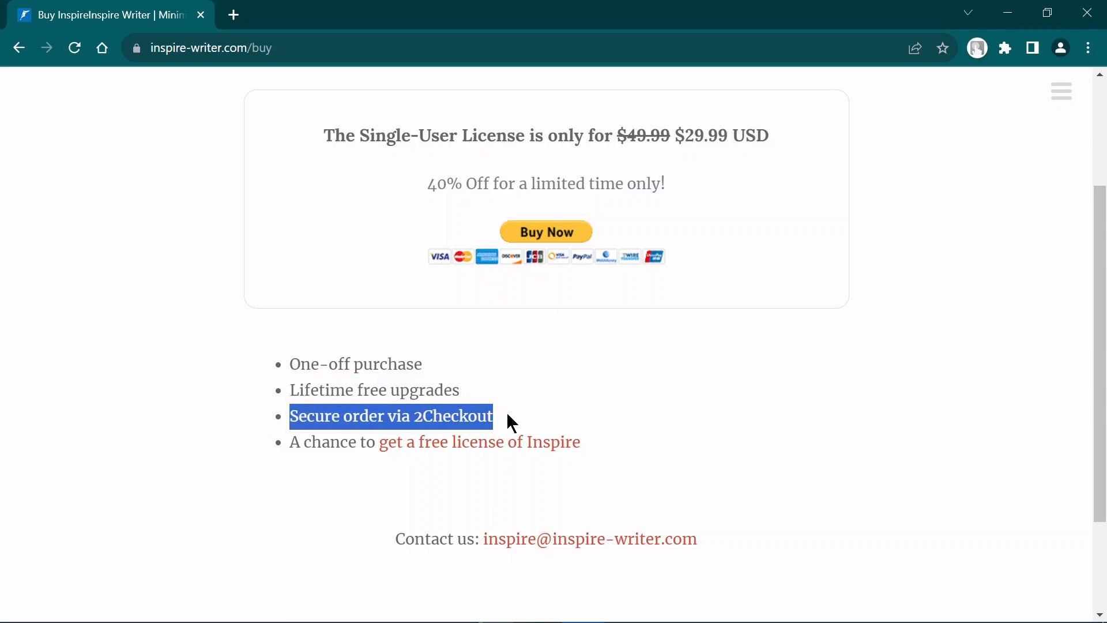
{"action": "left_click", "coordinate": [374, 445]}
{"action": "left_click_drag", "start_coordinate": [292, 442], "coordinate": [625, 449]}
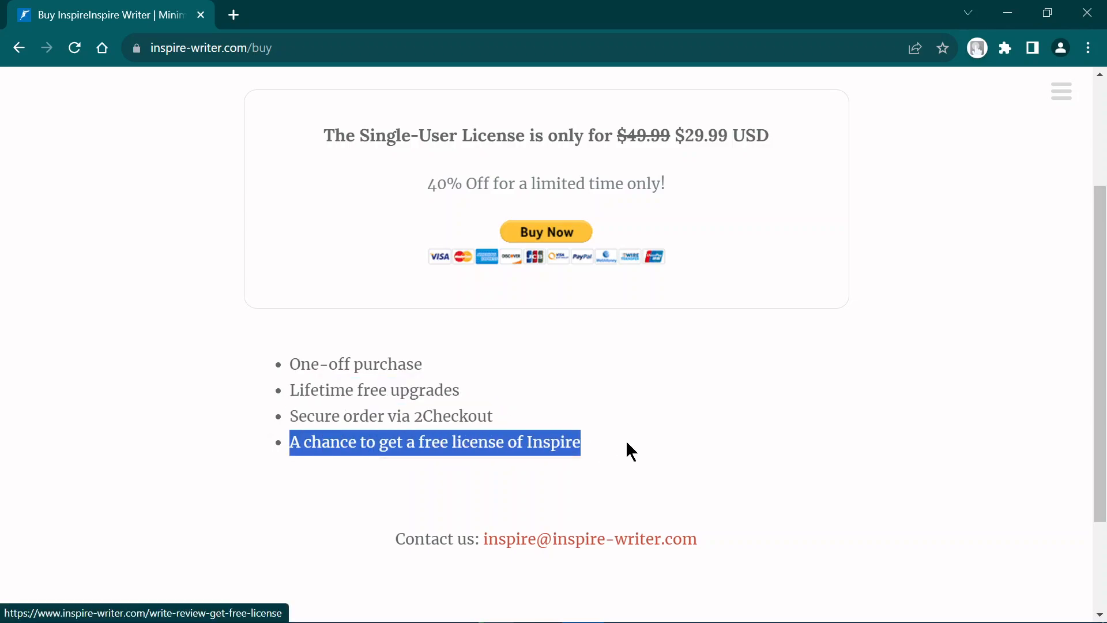
{"action": "left_click", "coordinate": [630, 455]}
{"action": "scroll", "coordinate": [630, 455], "scroll_direction": "down", "scroll_amount": 3}
- Open the page about getting a free license for a review and highlight "1-year" in its licence conditions
{"action": "left_click", "coordinate": [535, 311]}
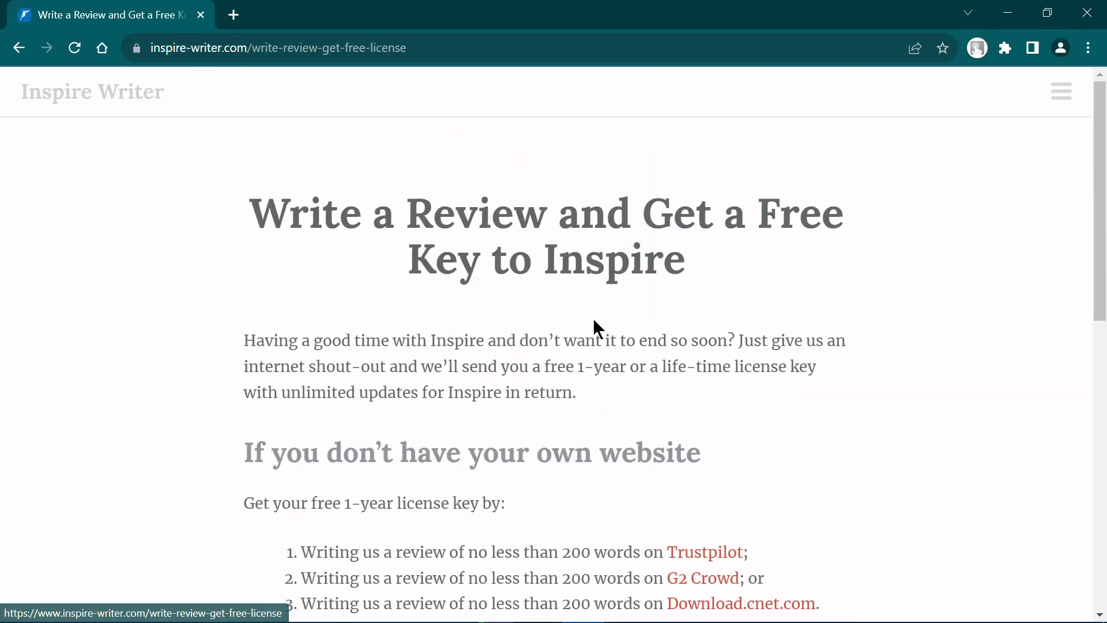
{"action": "scroll", "coordinate": [620, 321], "scroll_direction": "down", "scroll_amount": 3}
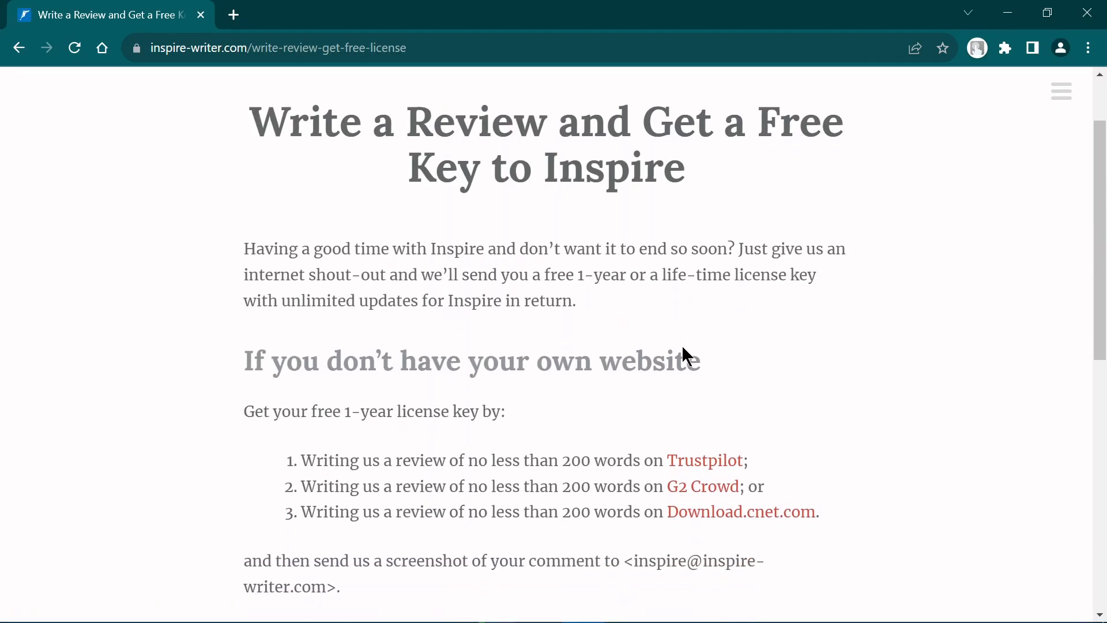
{"action": "left_click_drag", "start_coordinate": [242, 333], "coordinate": [518, 340]}
{"action": "left_click", "coordinate": [358, 336]}
{"action": "left_click_drag", "start_coordinate": [345, 331], "coordinate": [397, 332]}
{"action": "scroll", "coordinate": [759, 400], "scroll_direction": "down", "scroll_amount": 2}
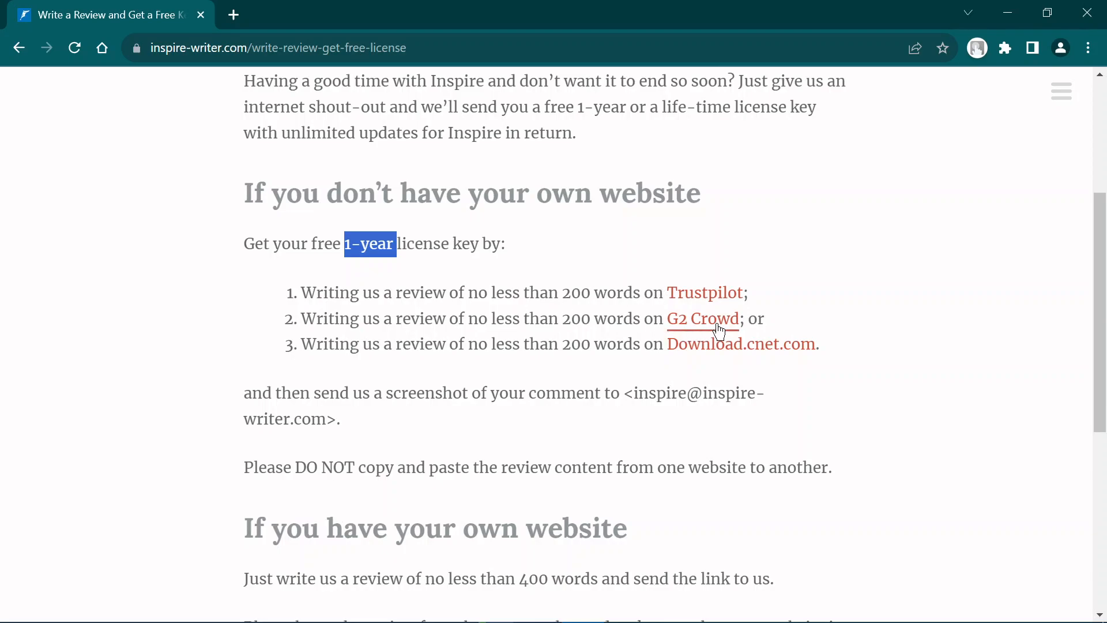
- Highlight the "If you have your own website" heading and the "400 words" minimum review length in the free license conditions
{"action": "scroll", "coordinate": [772, 399], "scroll_direction": "down", "scroll_amount": 1}
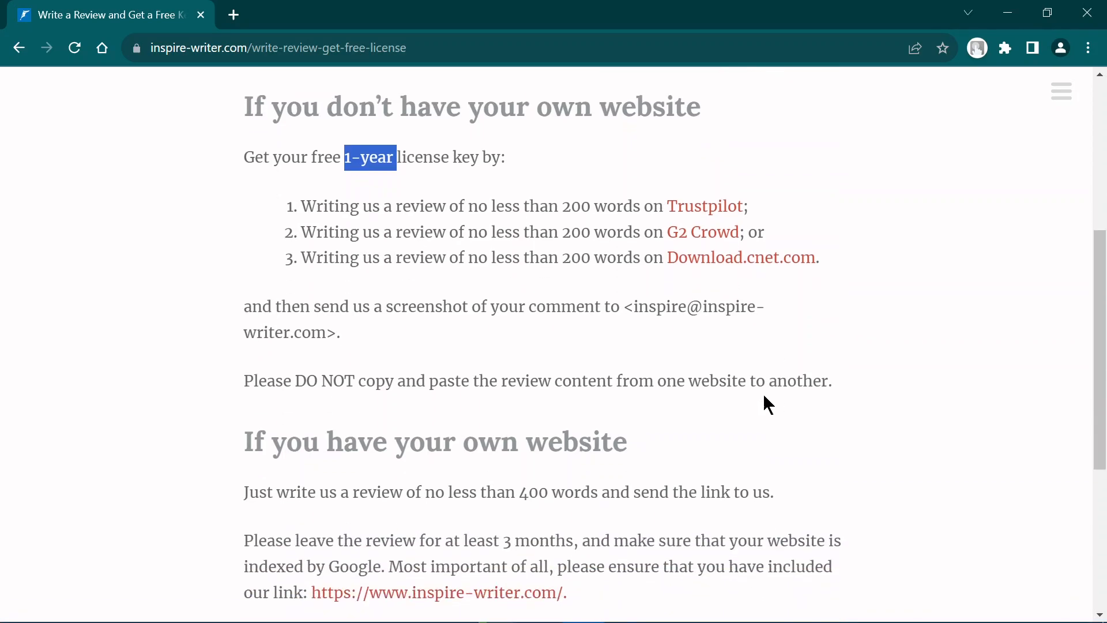
{"action": "scroll", "coordinate": [795, 358], "scroll_direction": "down", "scroll_amount": 2}
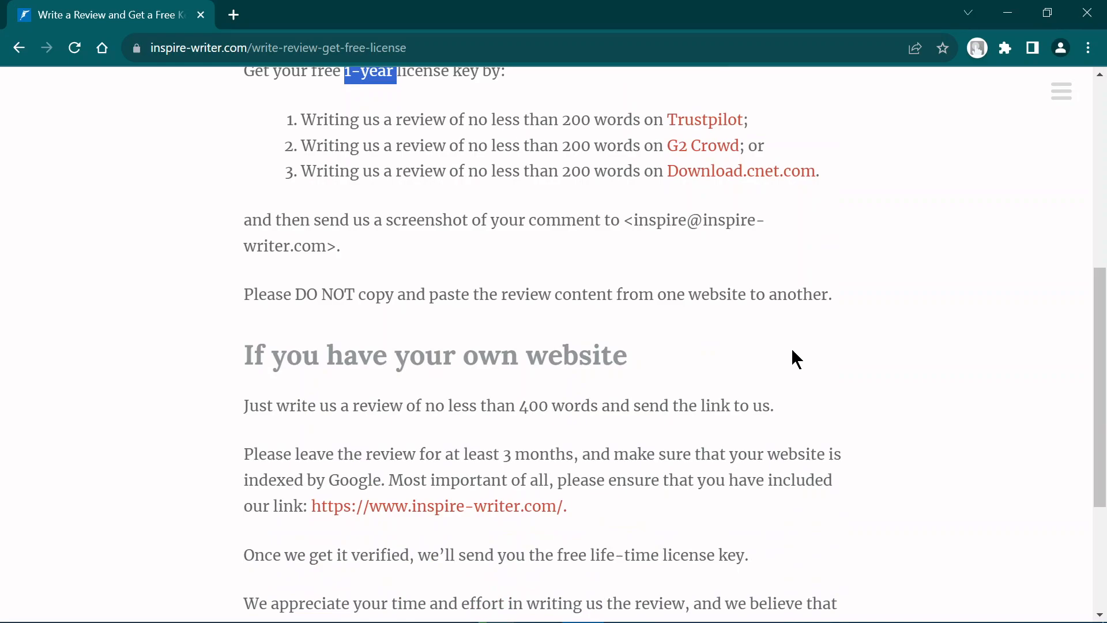
{"action": "left_click_drag", "start_coordinate": [247, 265], "coordinate": [634, 271]}
{"action": "left_click", "coordinate": [644, 272]}
{"action": "scroll", "coordinate": [634, 282], "scroll_direction": "down", "scroll_amount": 1}
{"action": "left_click_drag", "start_coordinate": [519, 237], "coordinate": [598, 237]}
{"action": "left_click", "coordinate": [669, 221]}
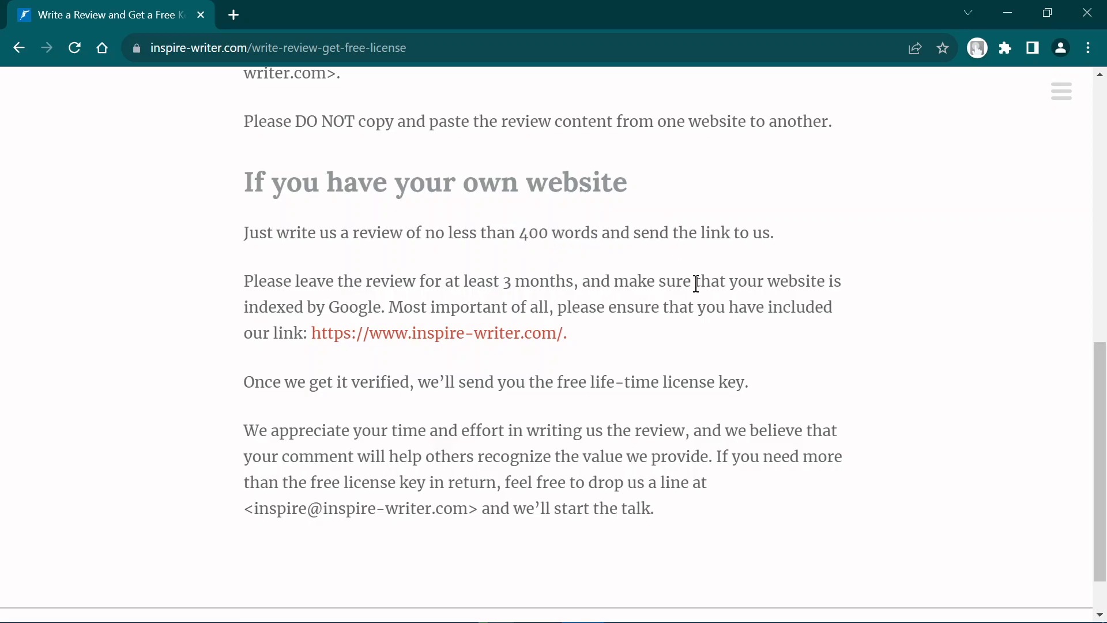
- Highlight the promise of a free life-time license key after verification, including the phrase "life-time license key"
{"action": "scroll", "coordinate": [697, 284], "scroll_direction": "down", "scroll_amount": 1}
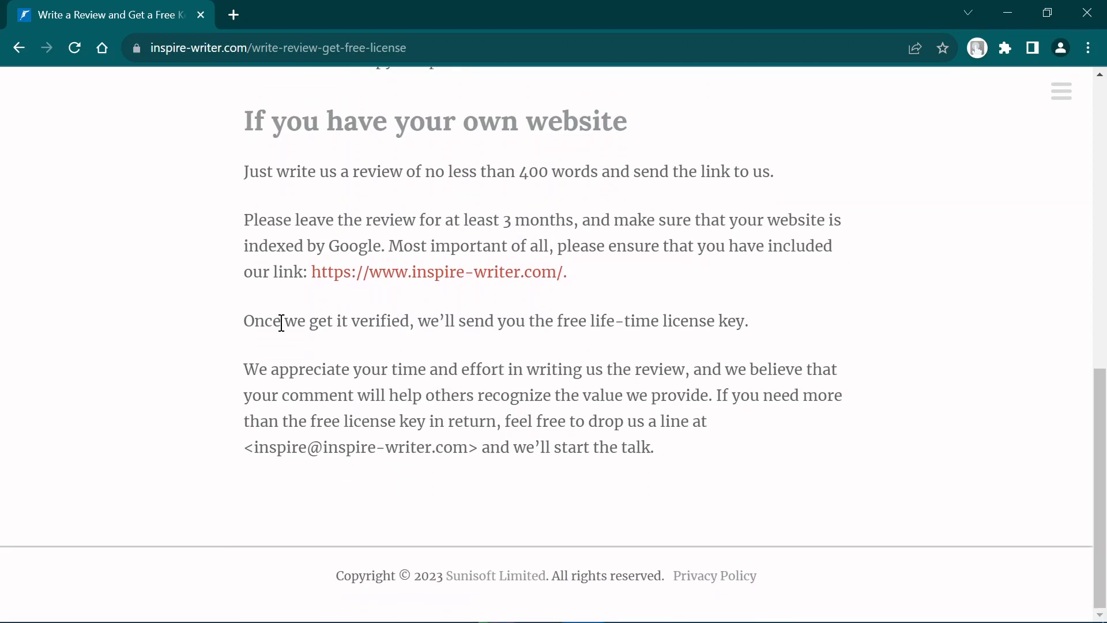
{"action": "left_click_drag", "start_coordinate": [246, 321], "coordinate": [766, 329]}
{"action": "left_click", "coordinate": [438, 321]}
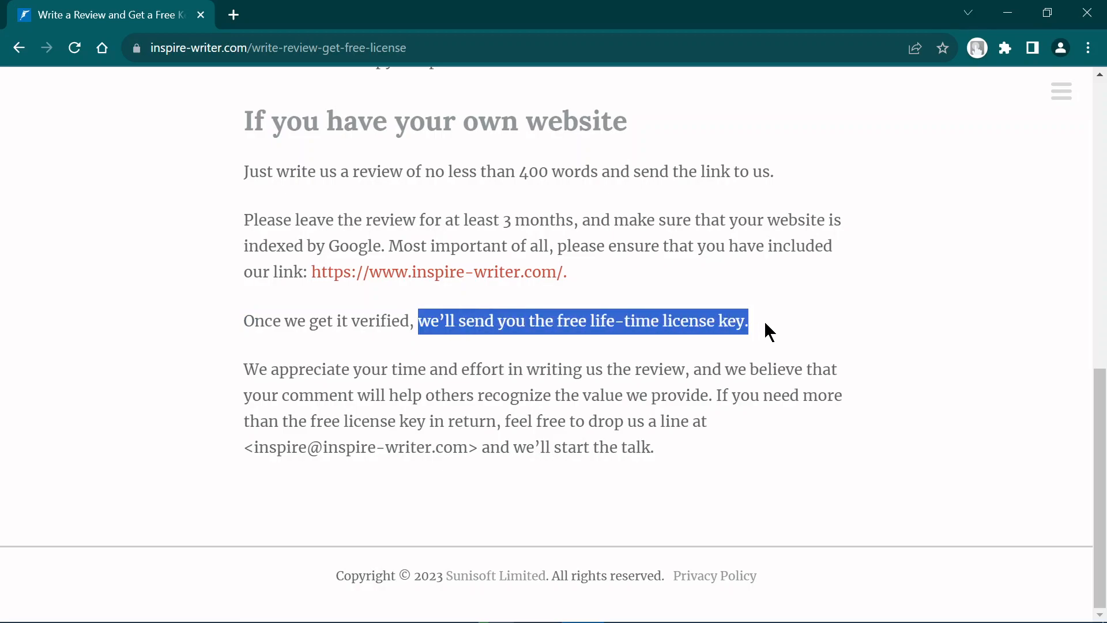
{"action": "left_click", "coordinate": [604, 346]}
{"action": "left_click_drag", "start_coordinate": [590, 322], "coordinate": [748, 323]}
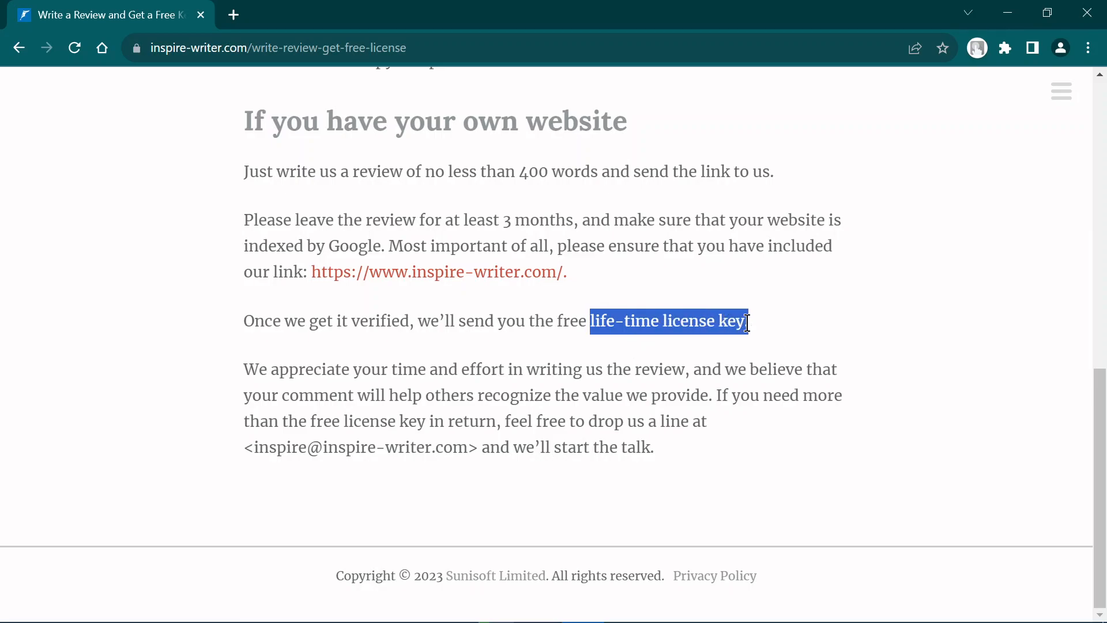
{"action": "left_click", "coordinate": [822, 321]}
- Return to the Inspire Writer home page, reopen the Buy Inspire page and highlight the discounted single-user licence price
{"action": "scroll", "coordinate": [734, 390], "scroll_direction": "up", "scroll_amount": 10}
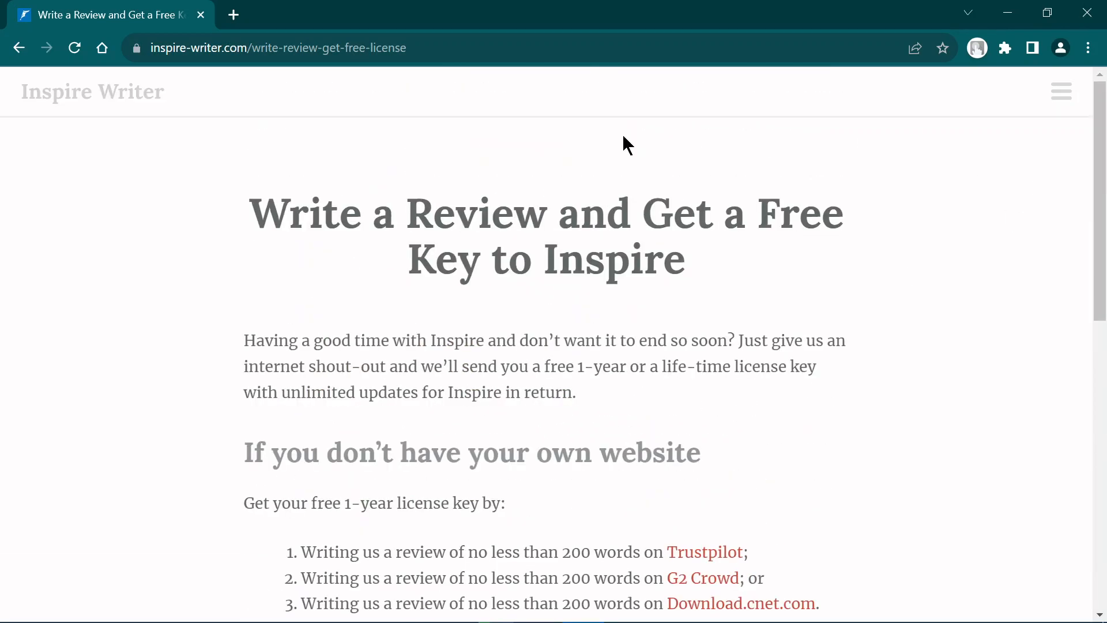
{"action": "left_click", "coordinate": [107, 93]}
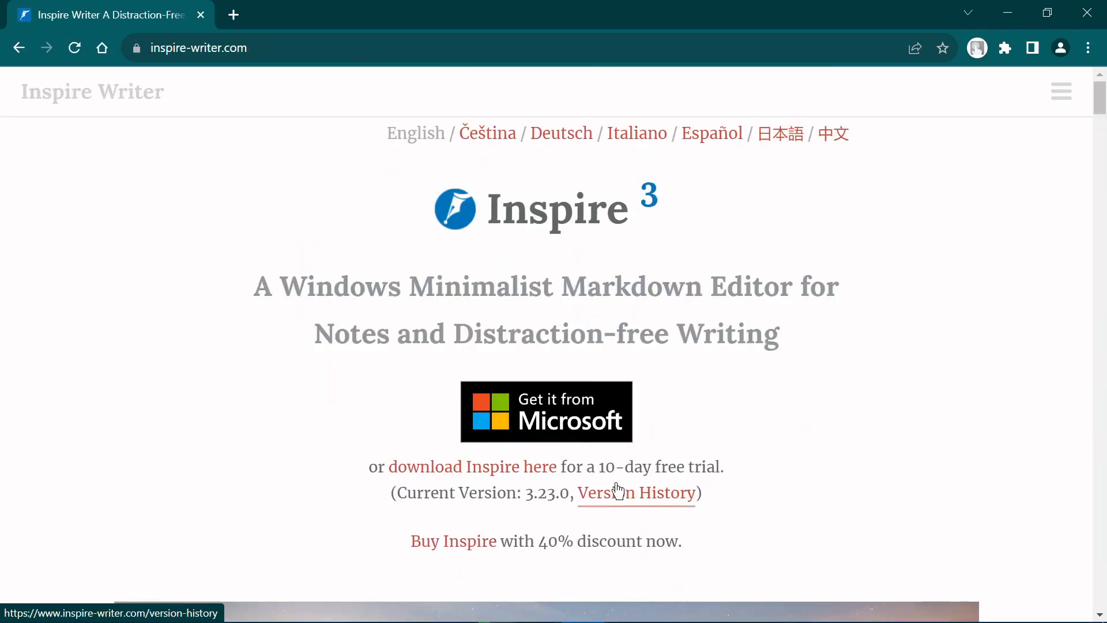
{"action": "left_click", "coordinate": [463, 542]}
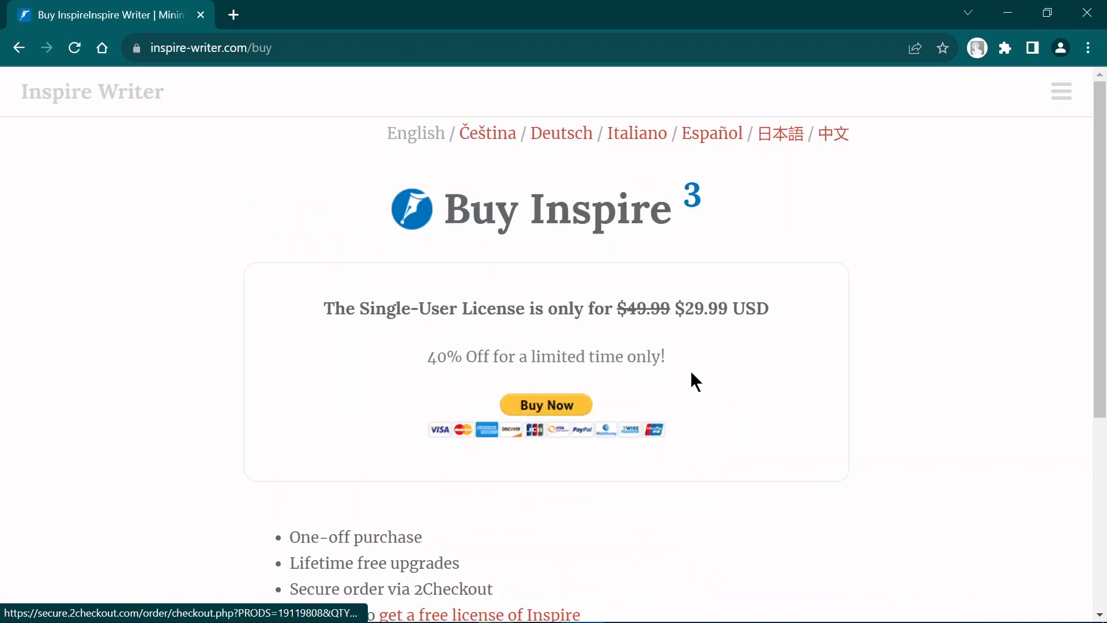
{"action": "left_click_drag", "start_coordinate": [805, 319], "coordinate": [689, 320]}
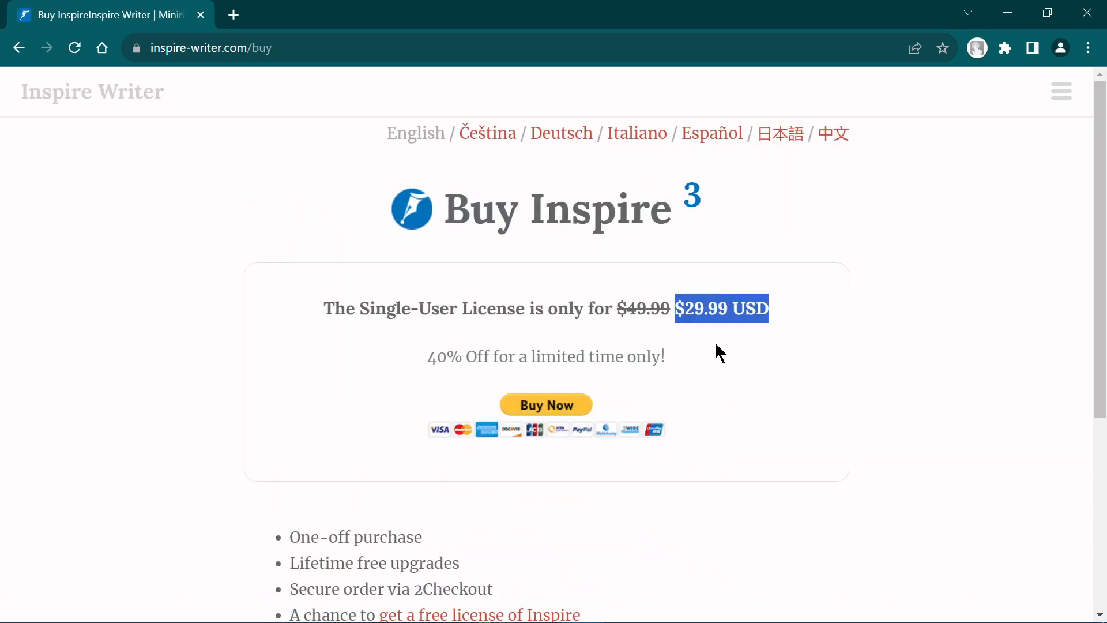
{"action": "left_click", "coordinate": [942, 316]}
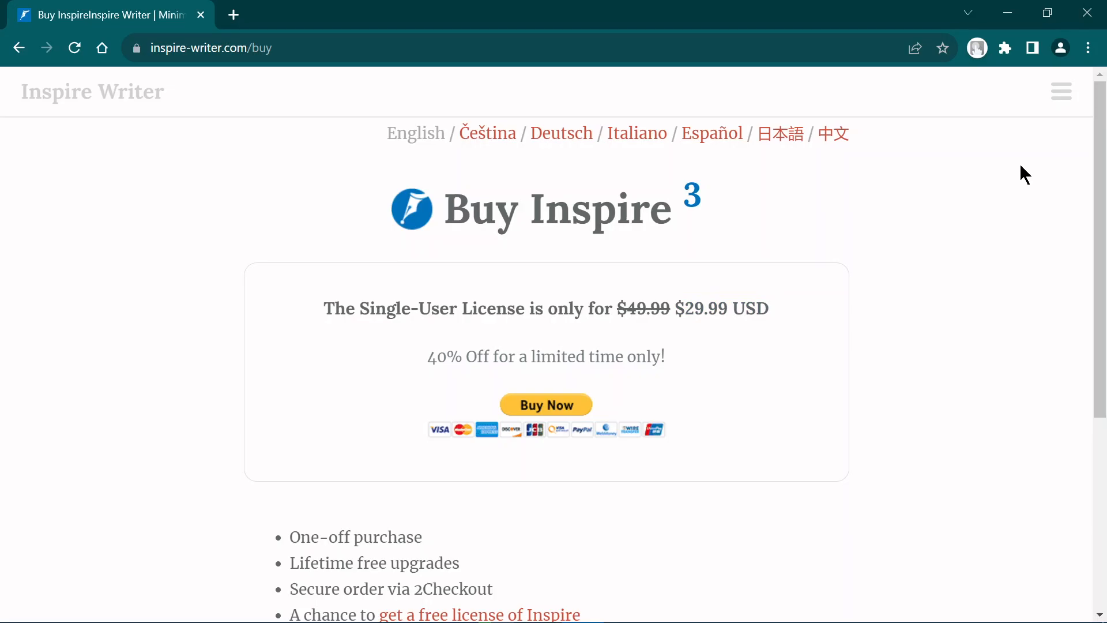
- Close the web browser and the Inspire writing app to return to the desktop
{"action": "left_click", "coordinate": [1098, 9]}
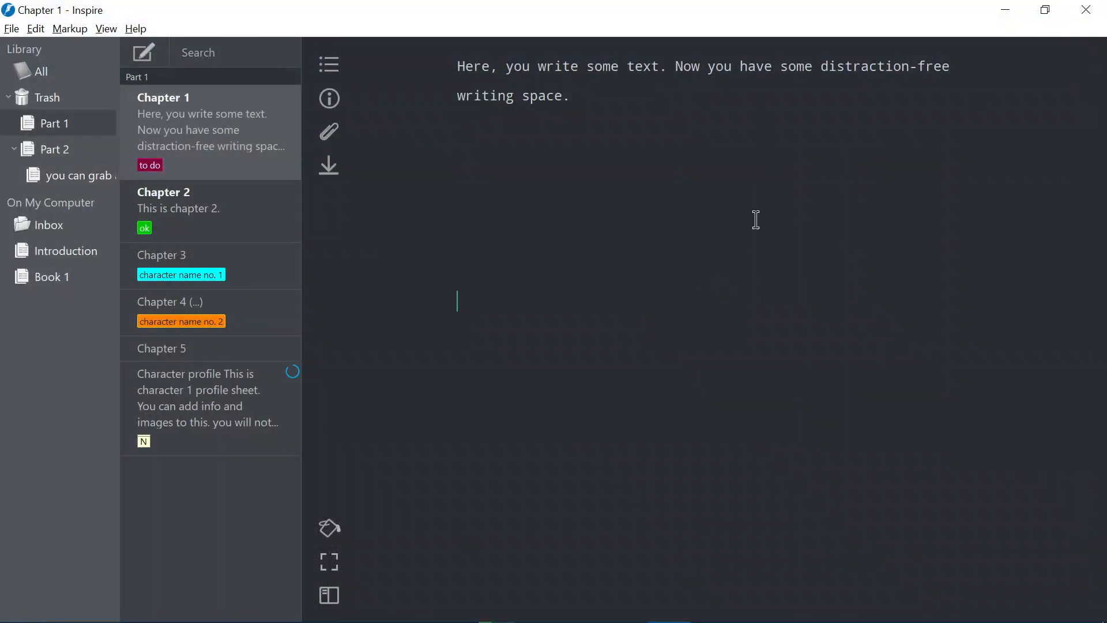
{"action": "left_click", "coordinate": [1086, 9]}
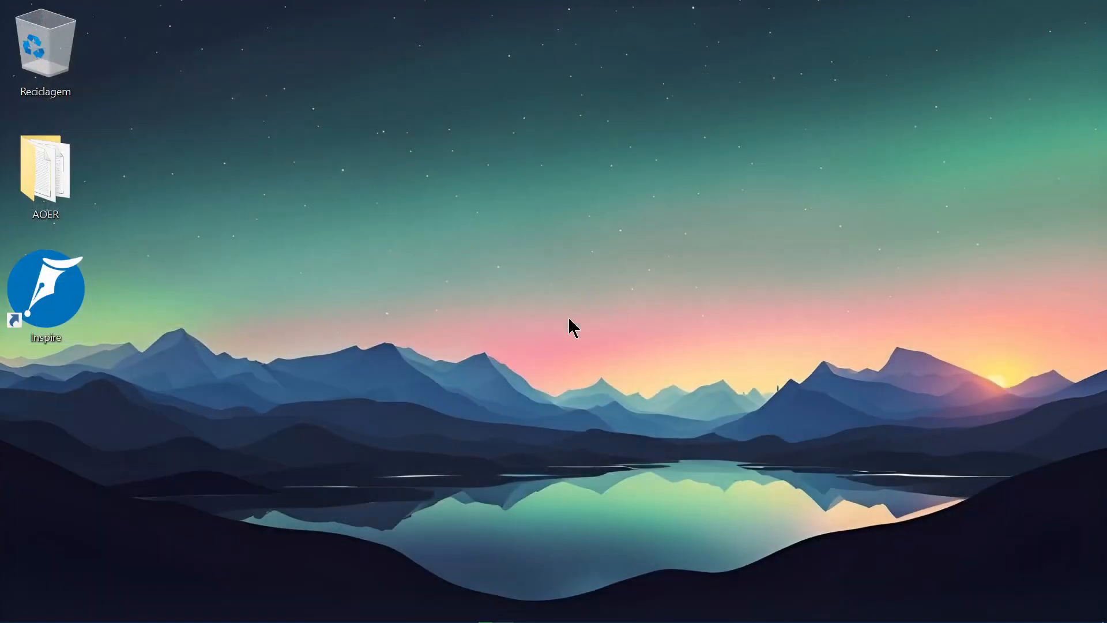